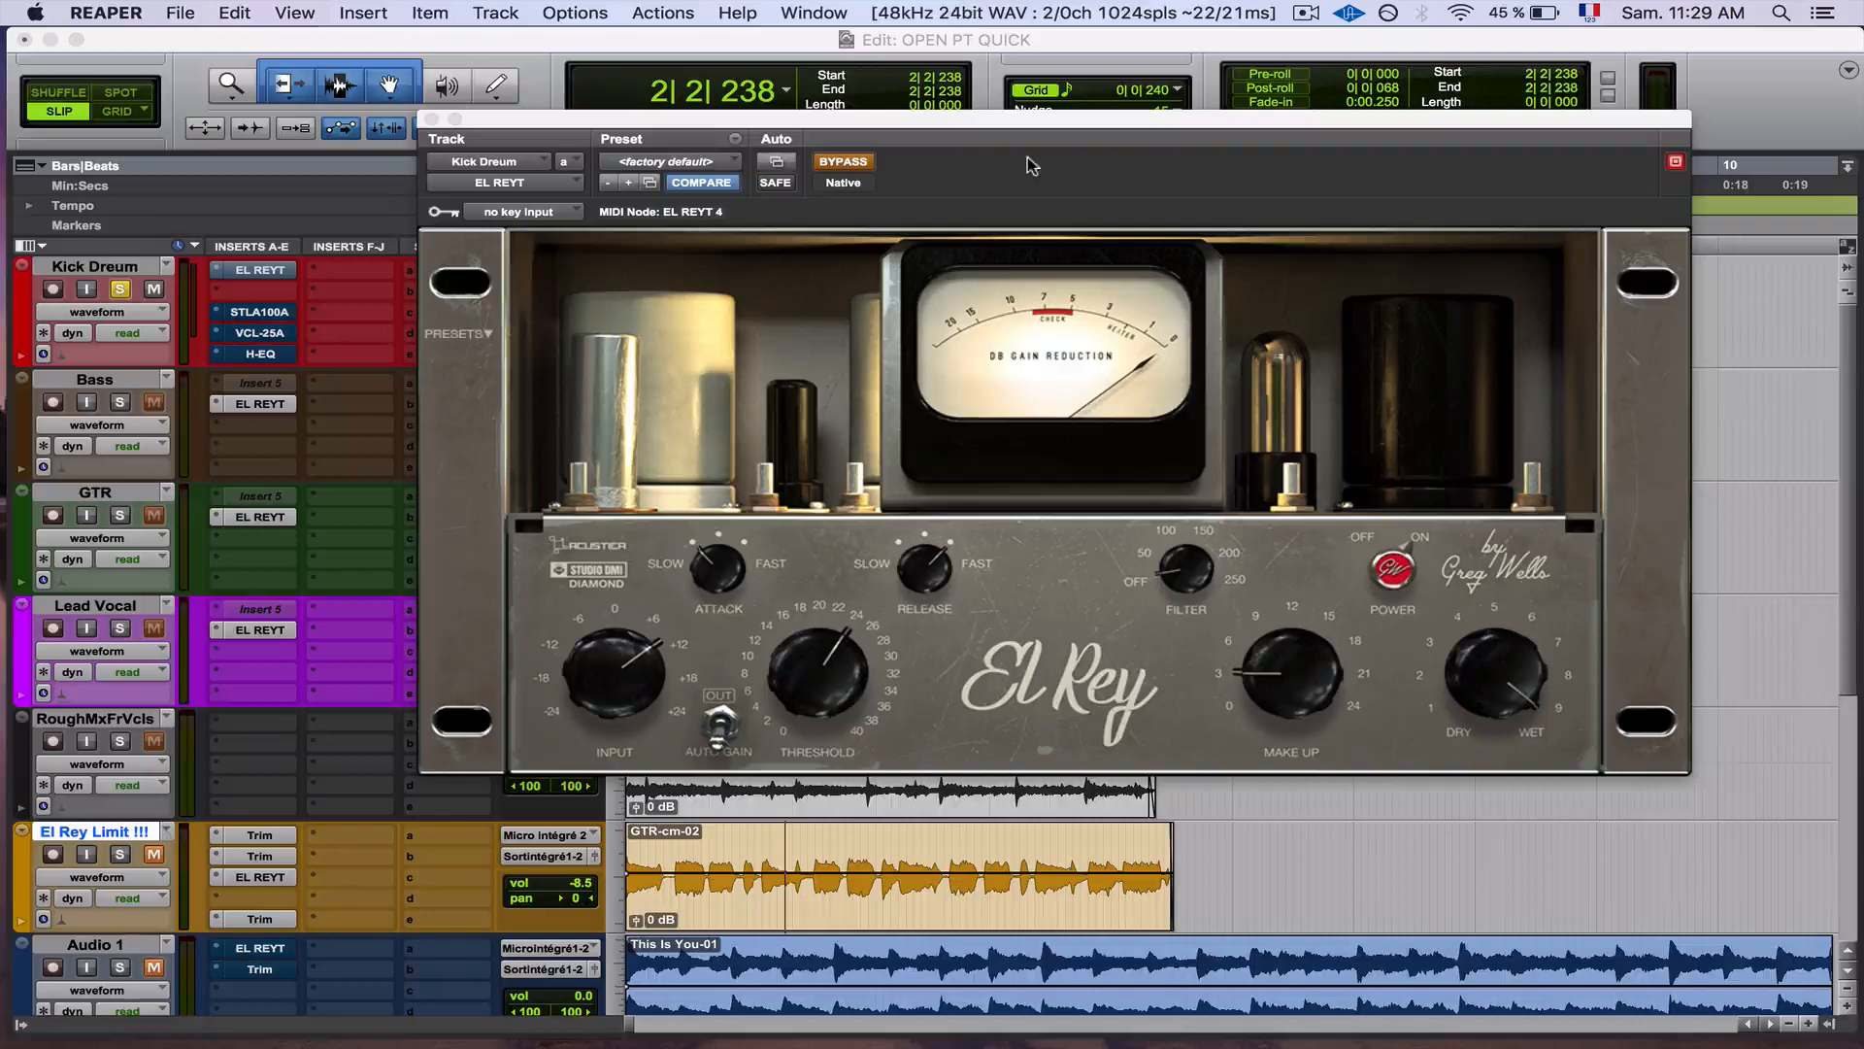
# Step: Compare the Kick Drum with its El Rey compressor bypassed and active during playback, leaving the compressor active
pyautogui.moveTo(831, 128); pyautogui.dragTo(884, 89)
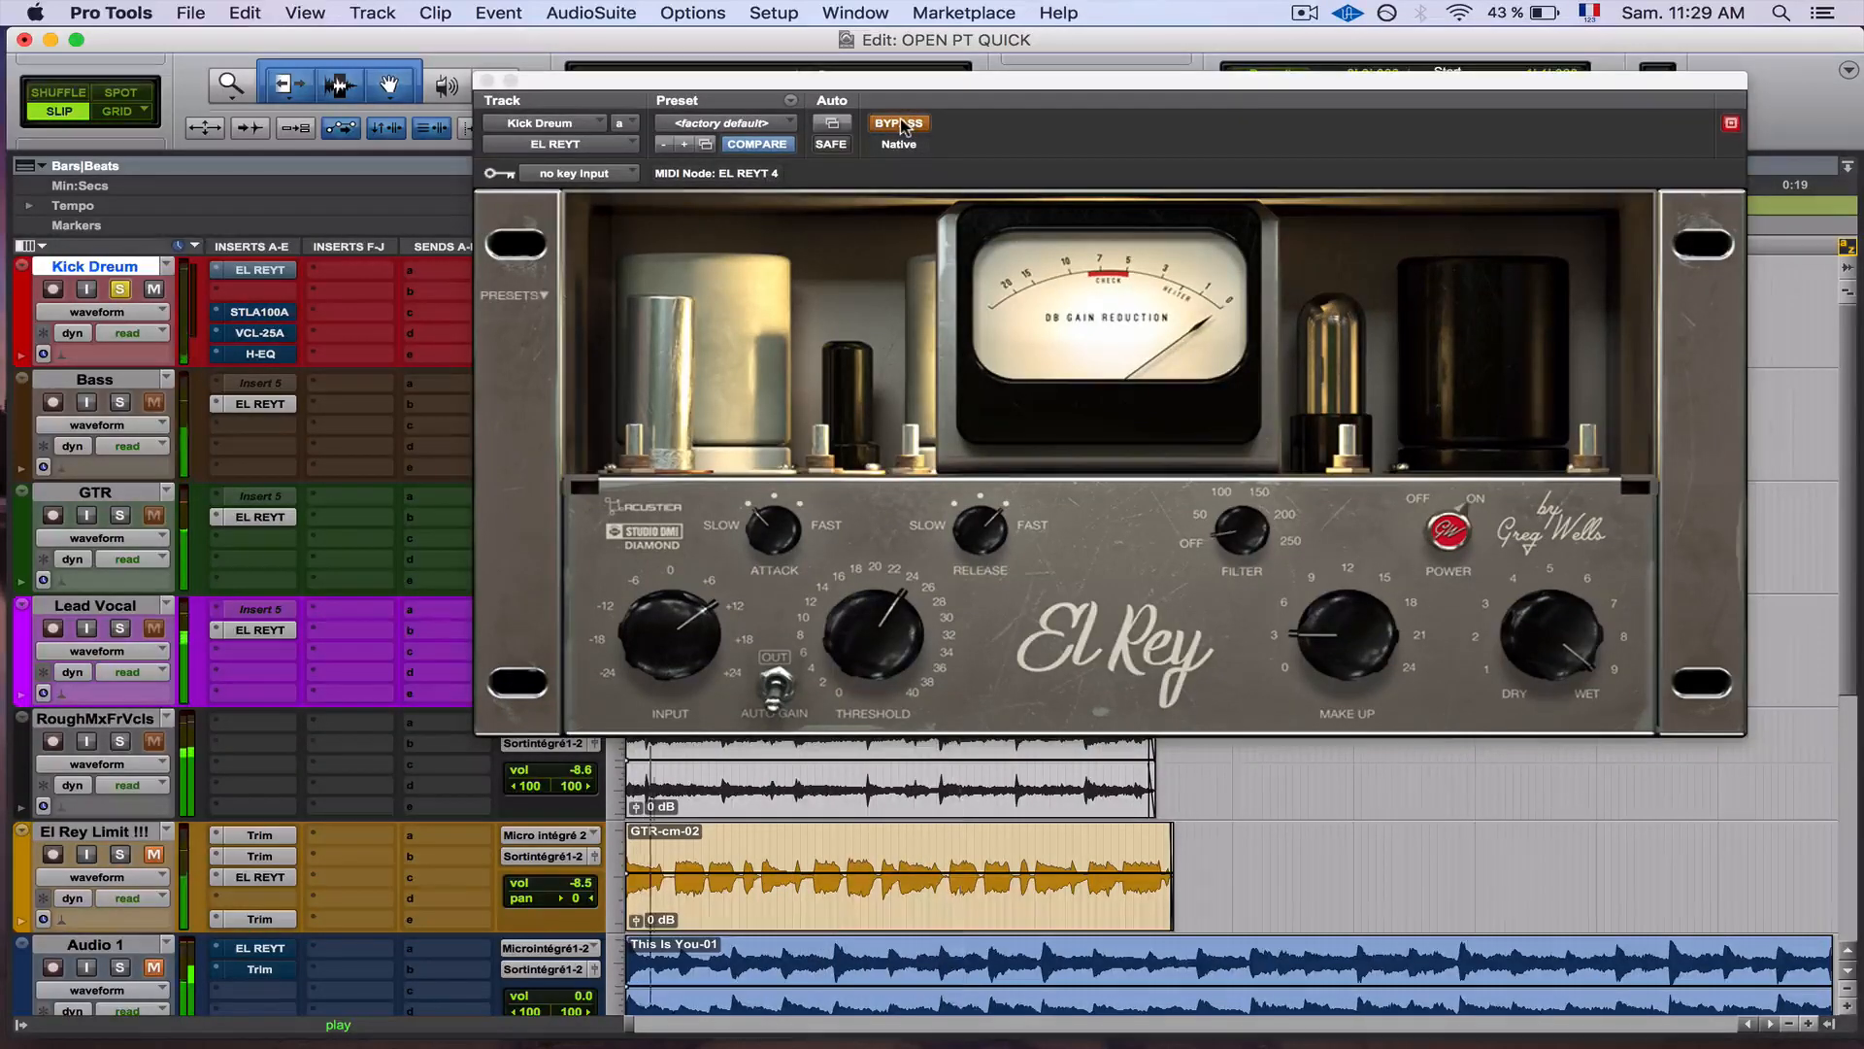
pyautogui.click(902, 127)
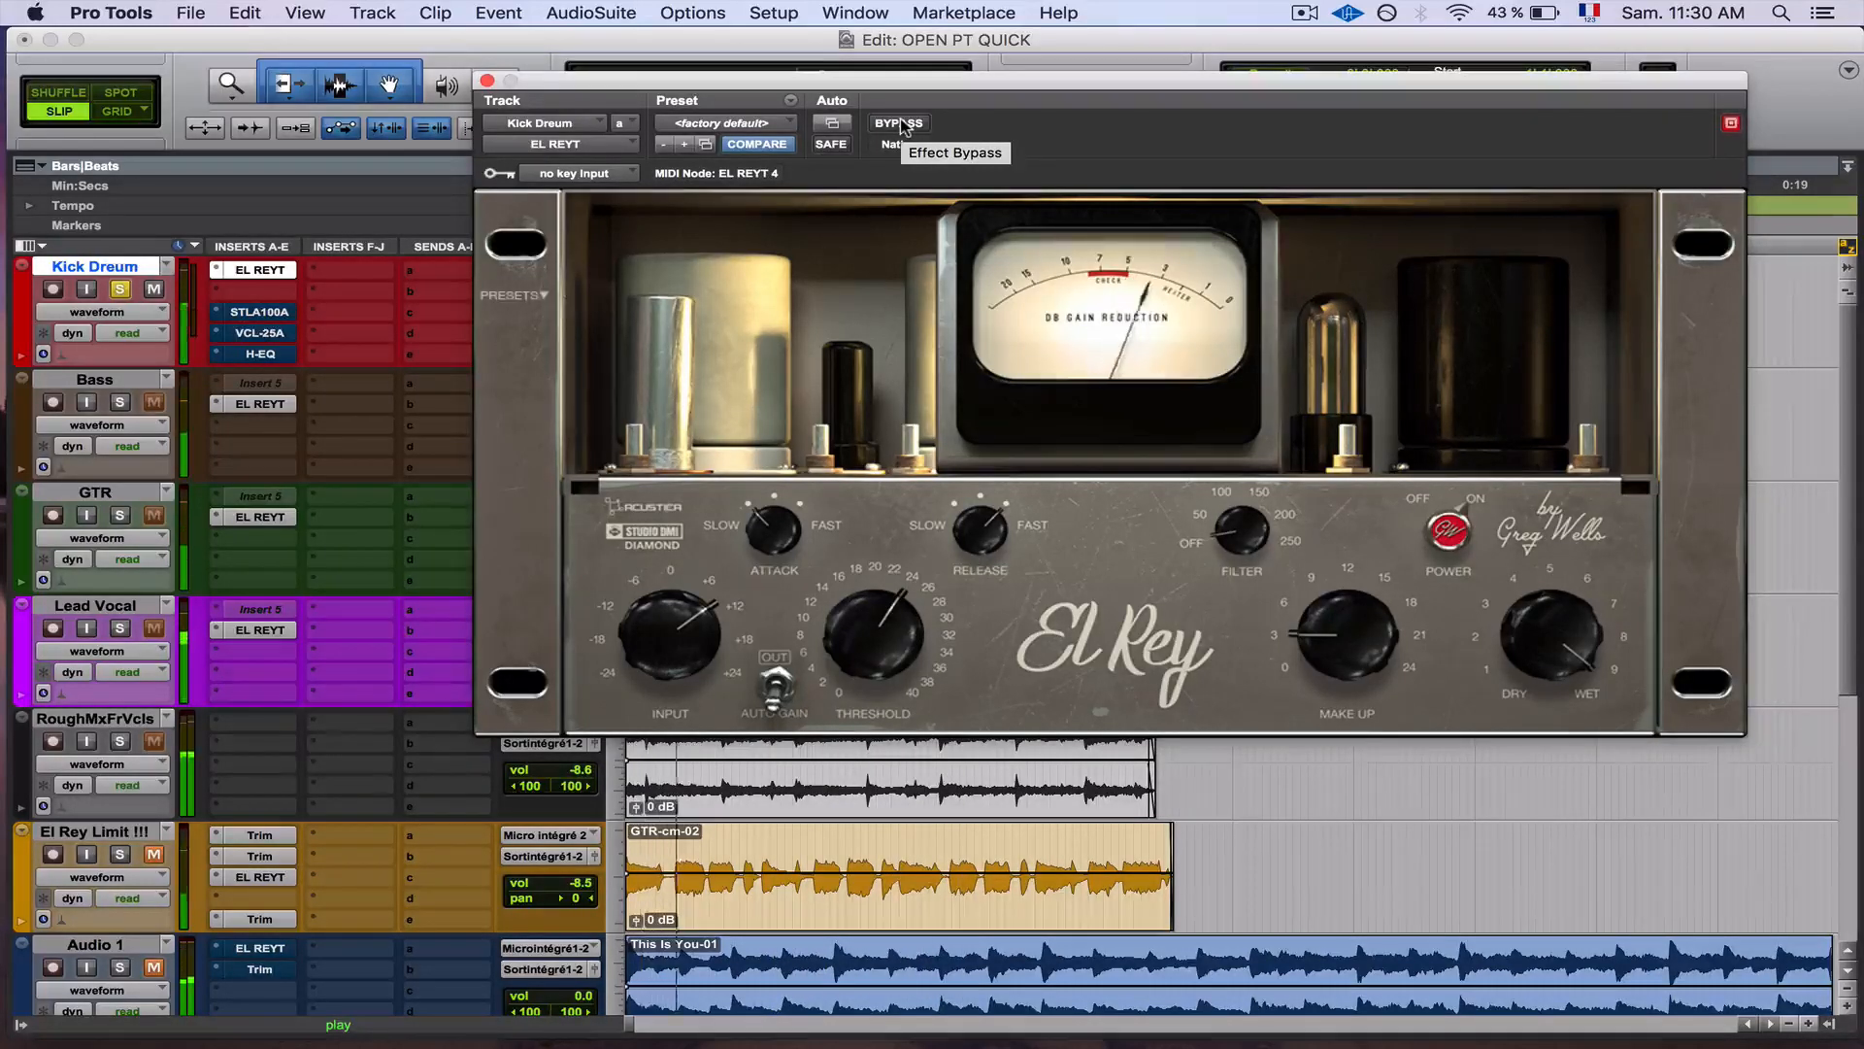
pyautogui.click(902, 123)
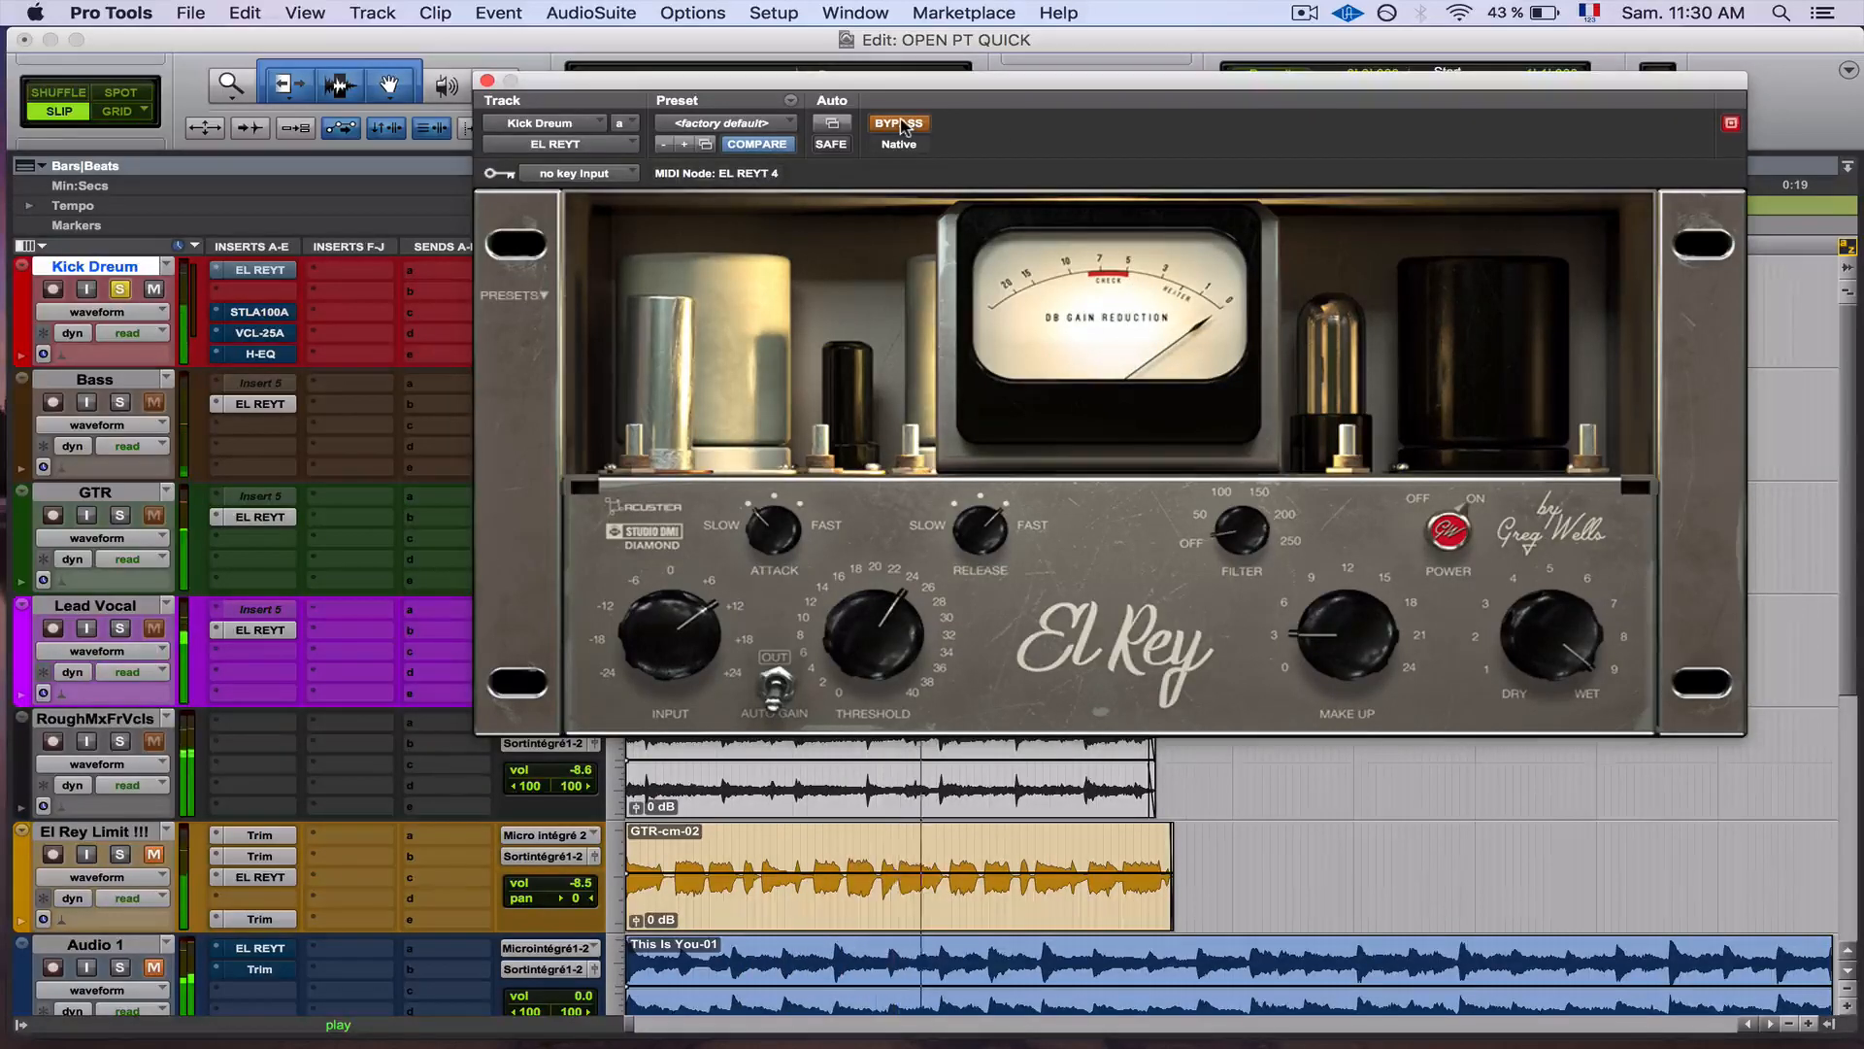
pyautogui.click(901, 124)
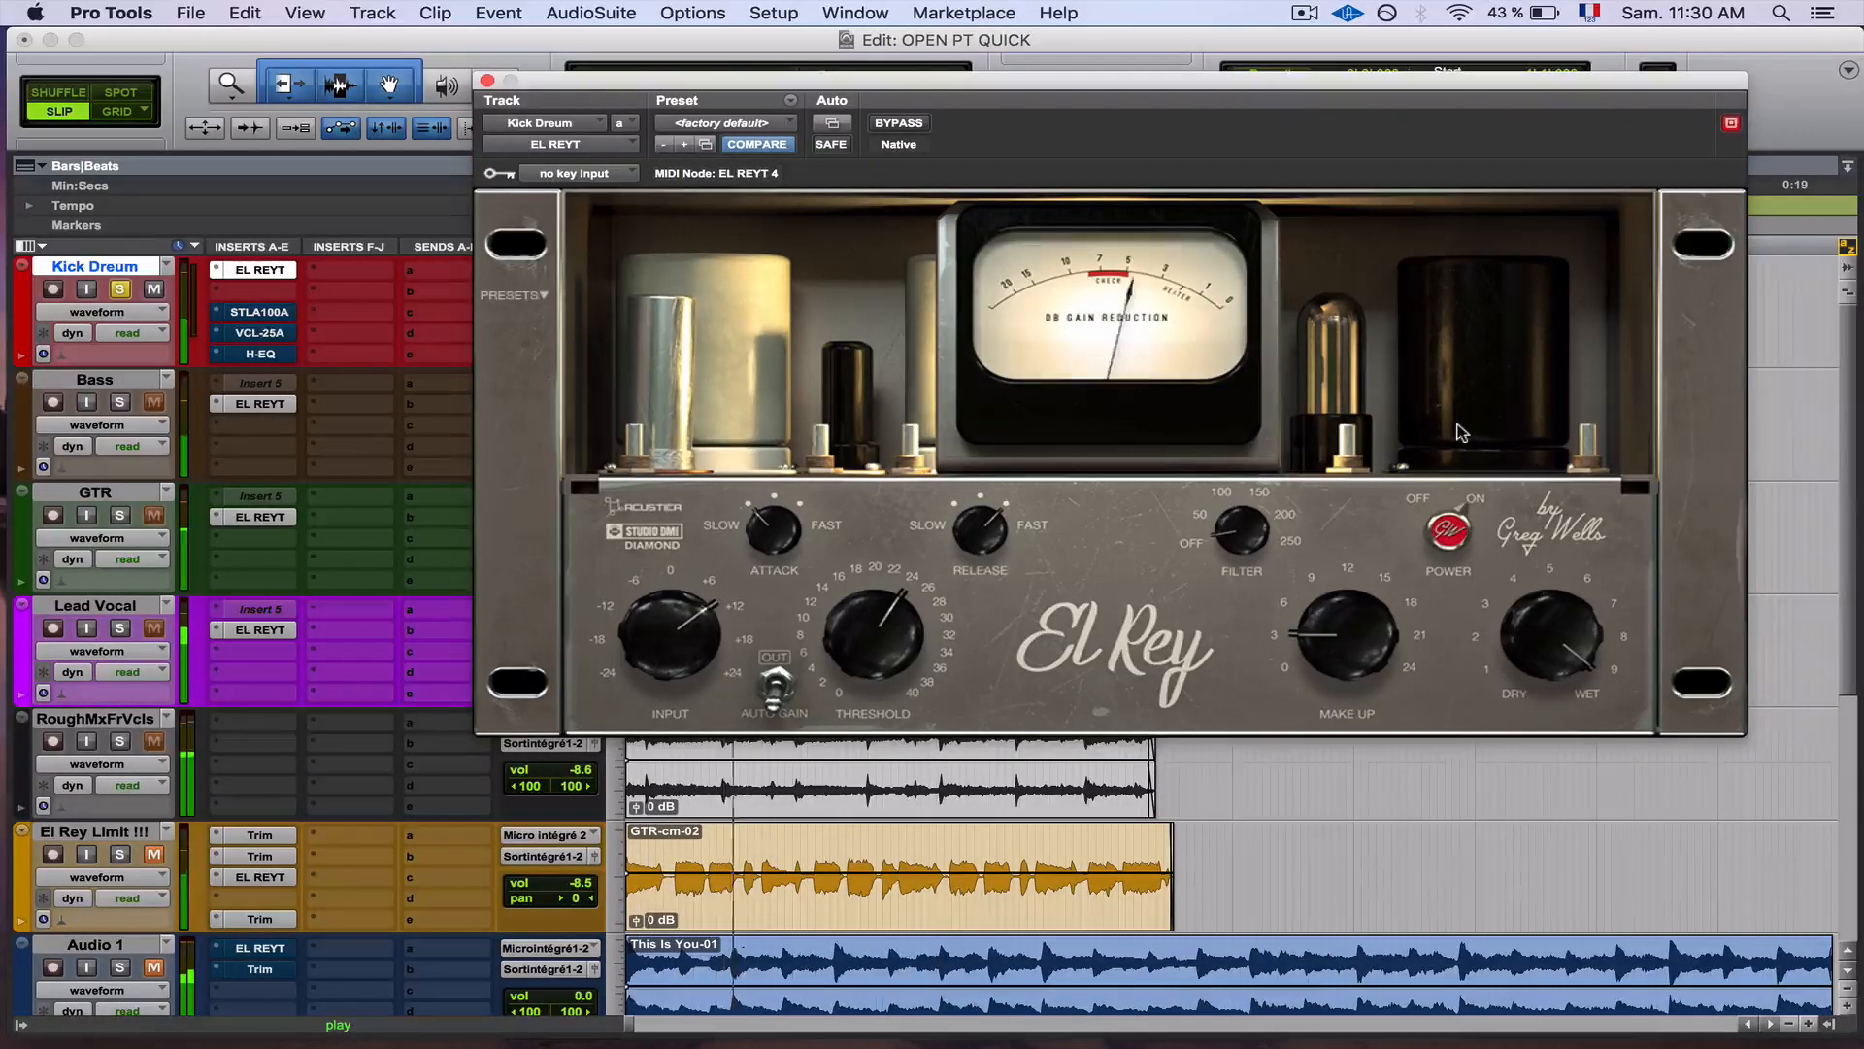
pyautogui.press('XF86AudioRaiseVolume')
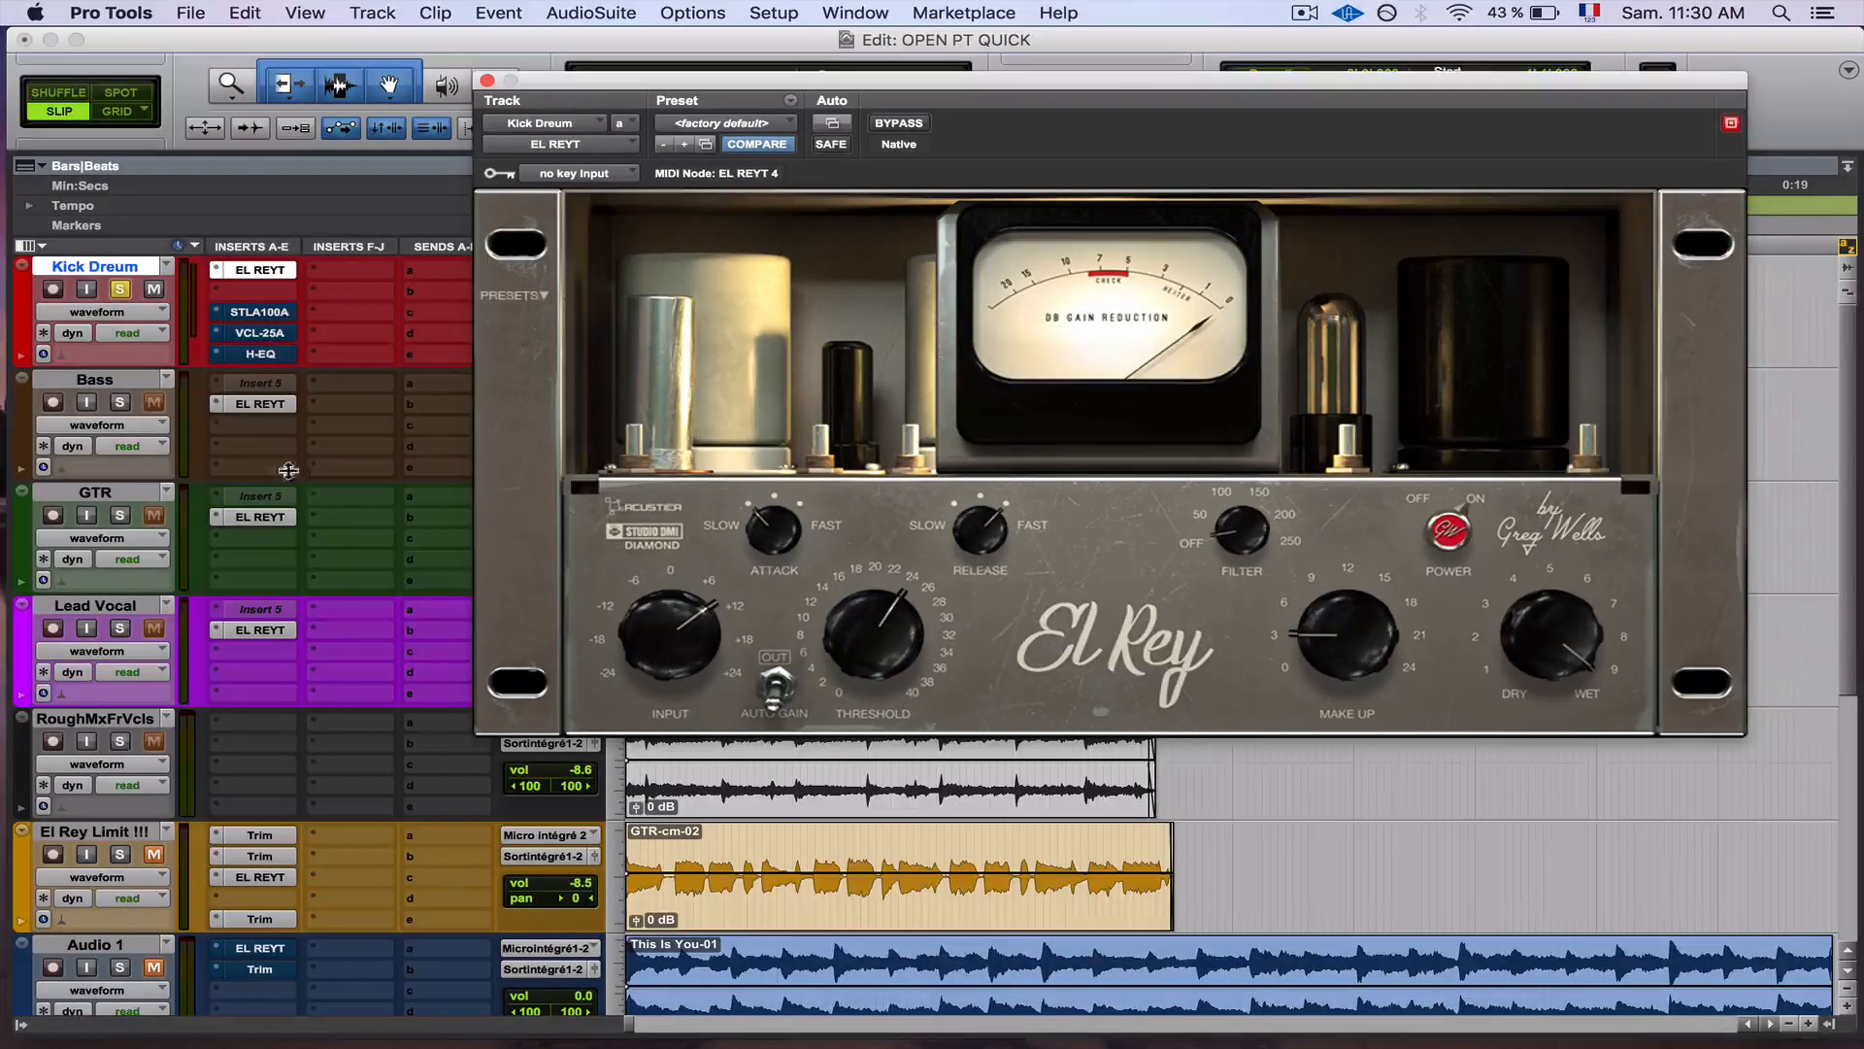
# Step: Inspect the H-EQ curve on the Kick Drum track, closing its window when finished
pyautogui.click(261, 354)
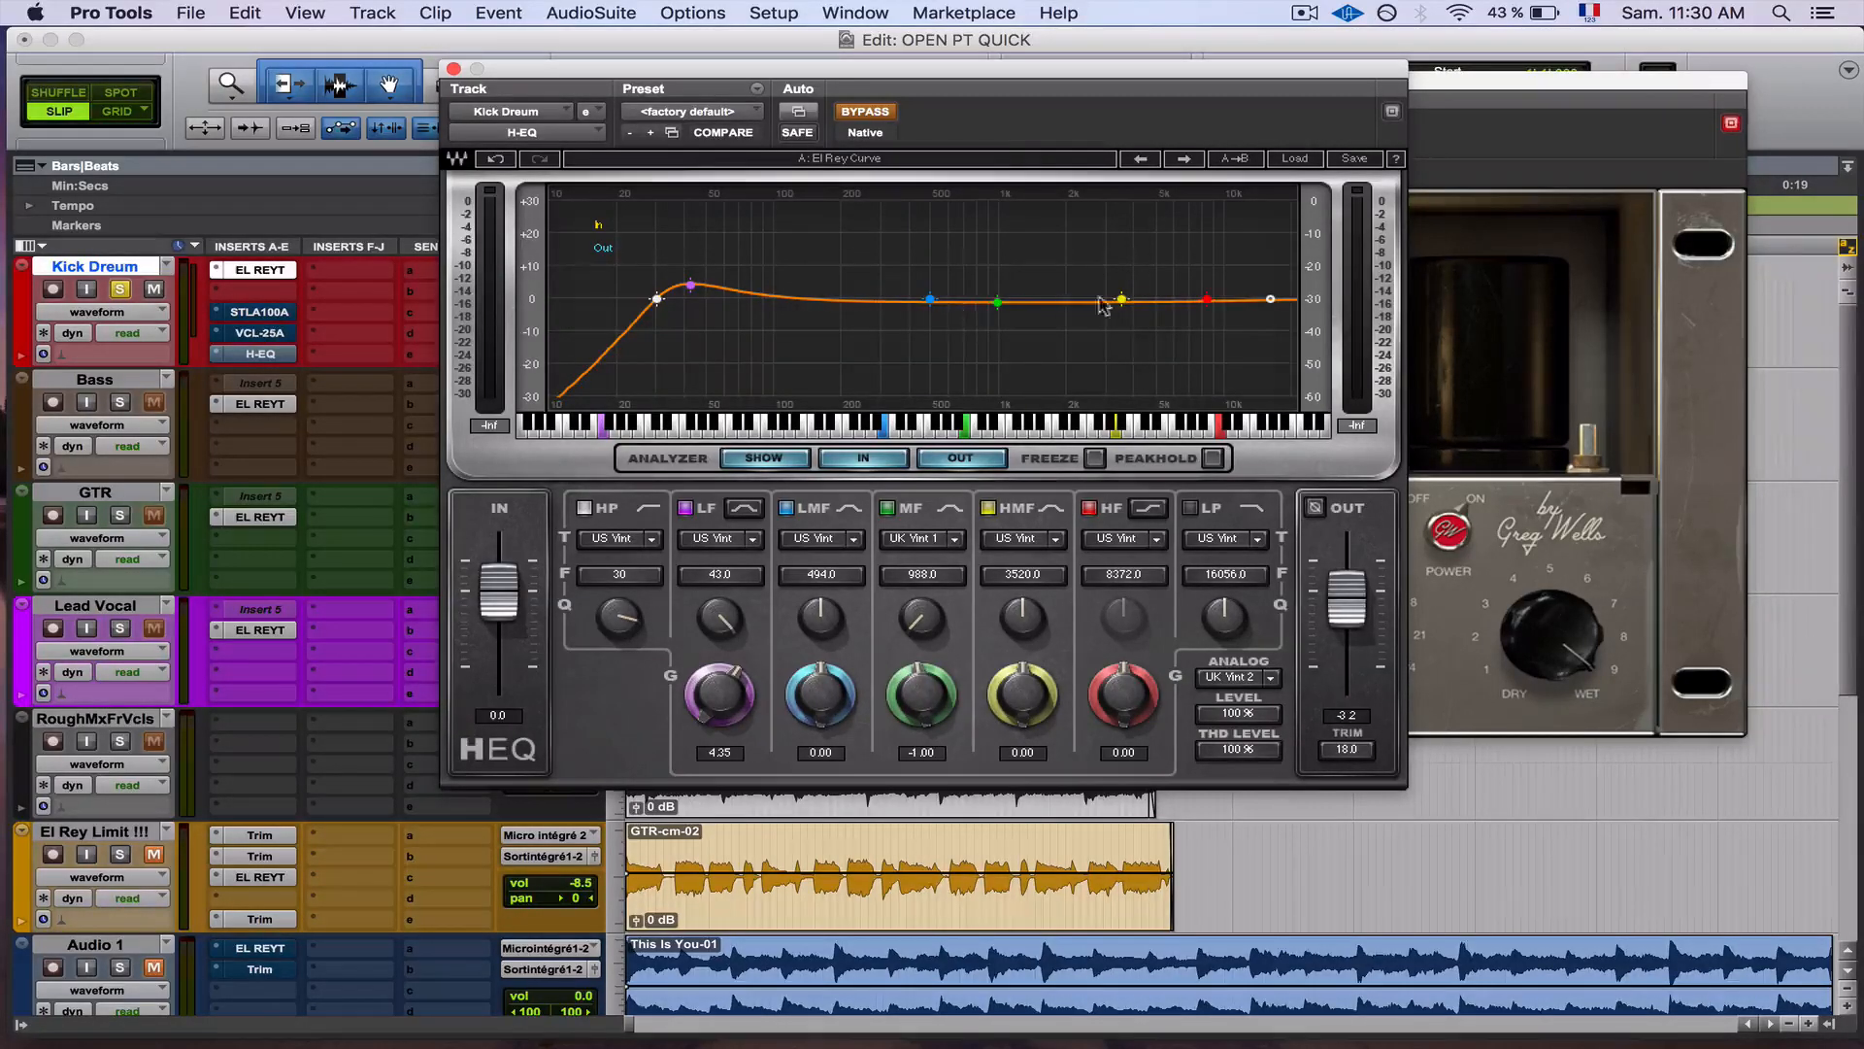
pyautogui.click(454, 68)
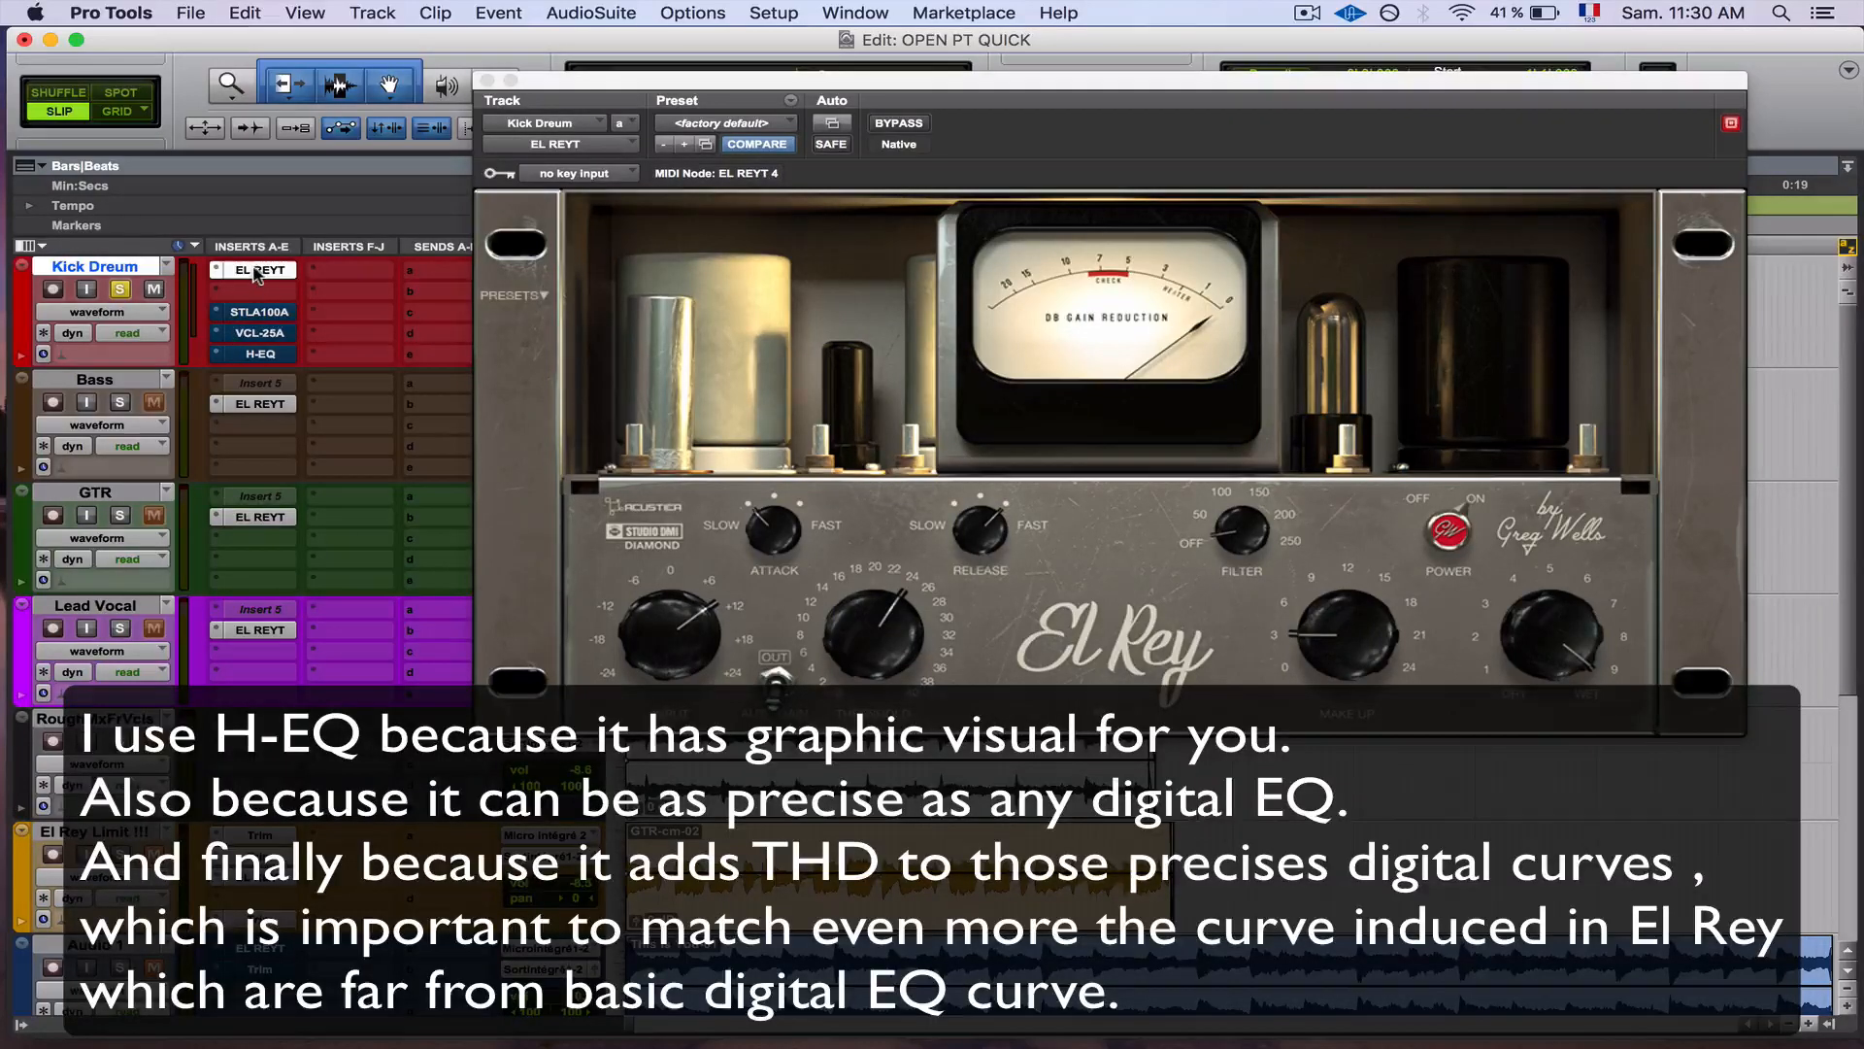
# Step: Bypass El Rey on the Kick Drum, enable VCL-25A instead, and look over the VCL-25A controls
pyautogui.keyDown('super'); pyautogui.click(257, 275); pyautogui.keyUp('super')
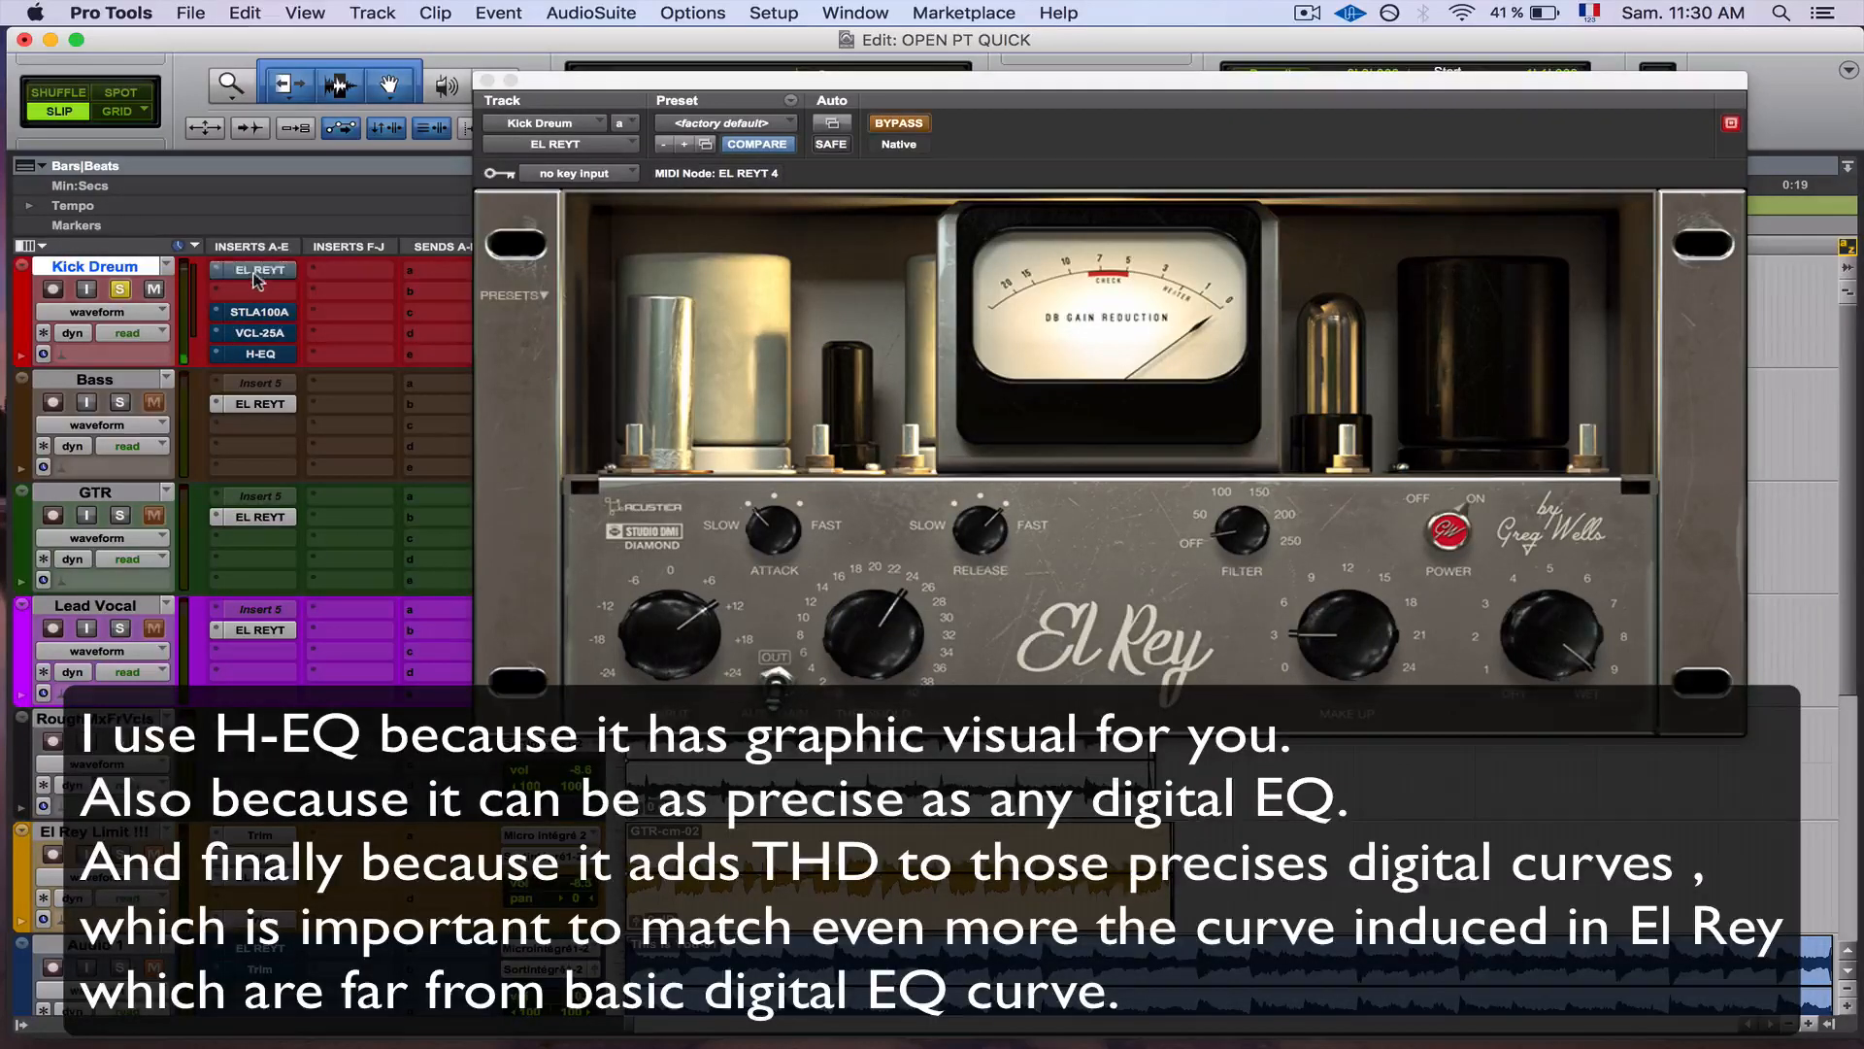
pyautogui.keyDown('super'); pyautogui.click(255, 335); pyautogui.keyUp('super')
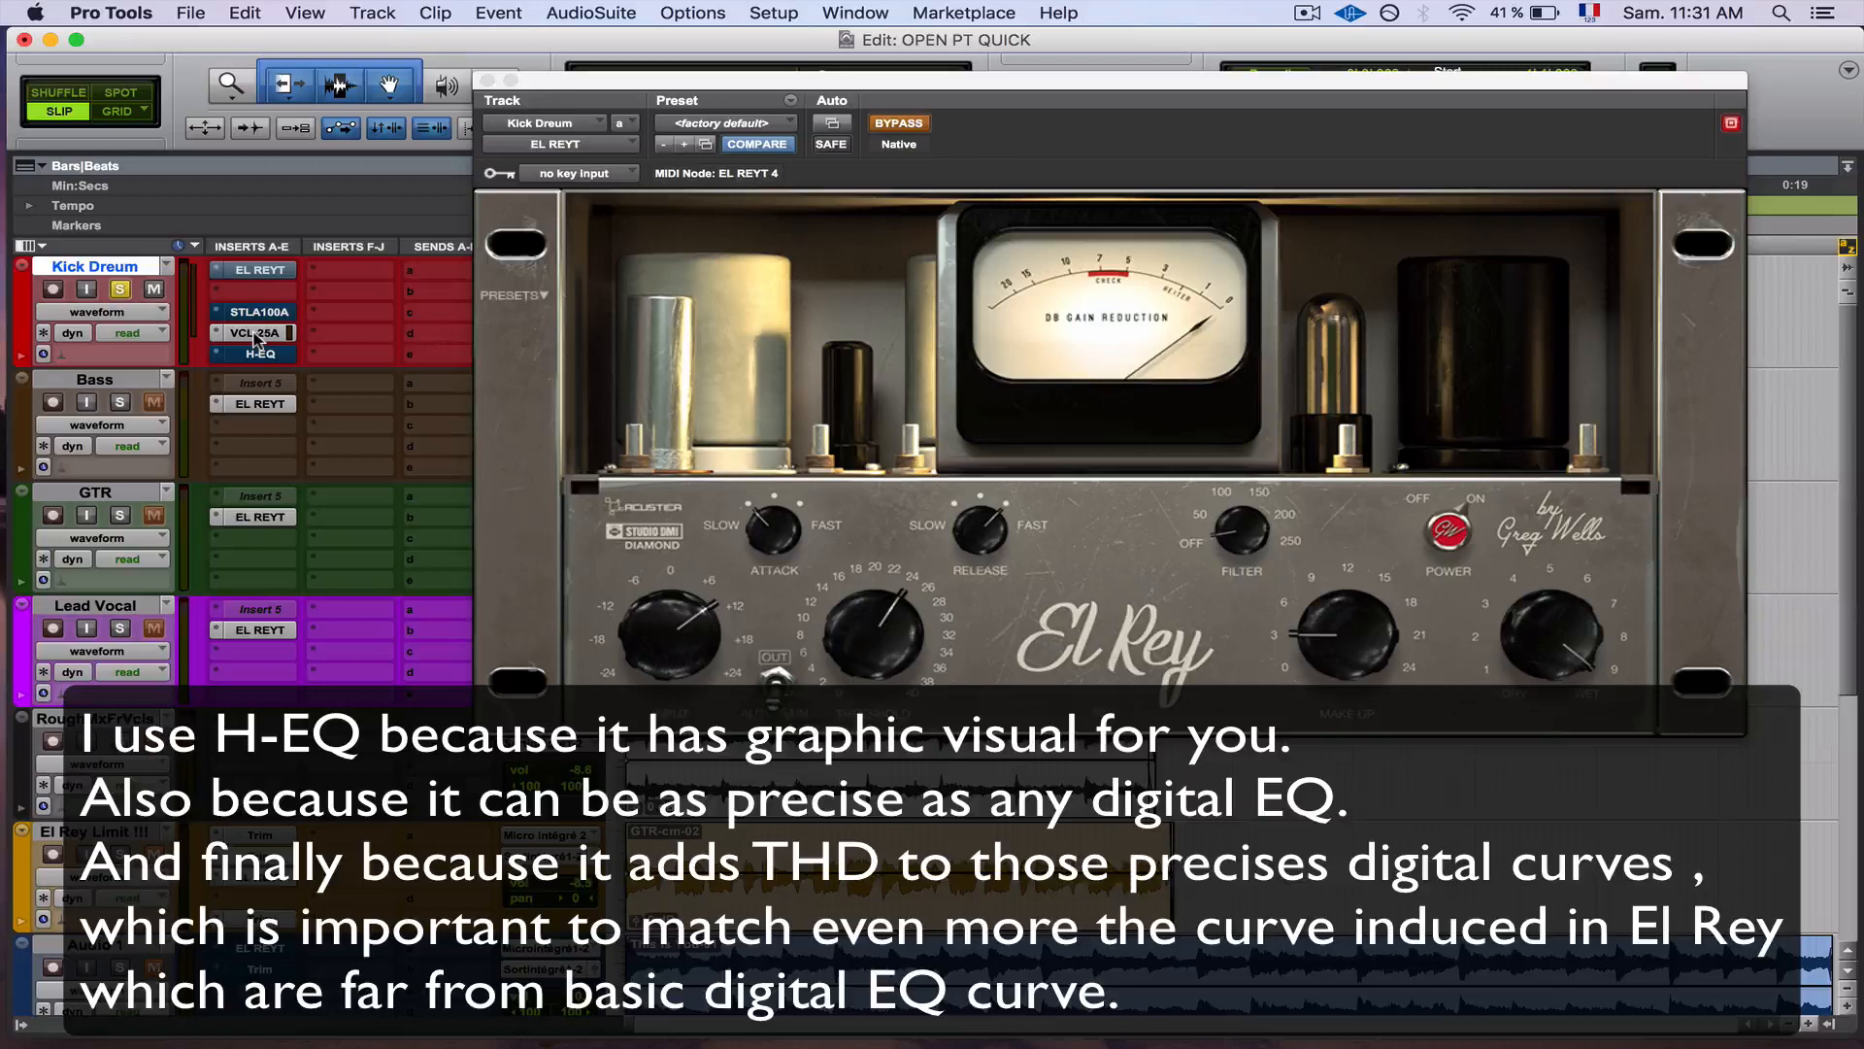
pyautogui.click(255, 335)
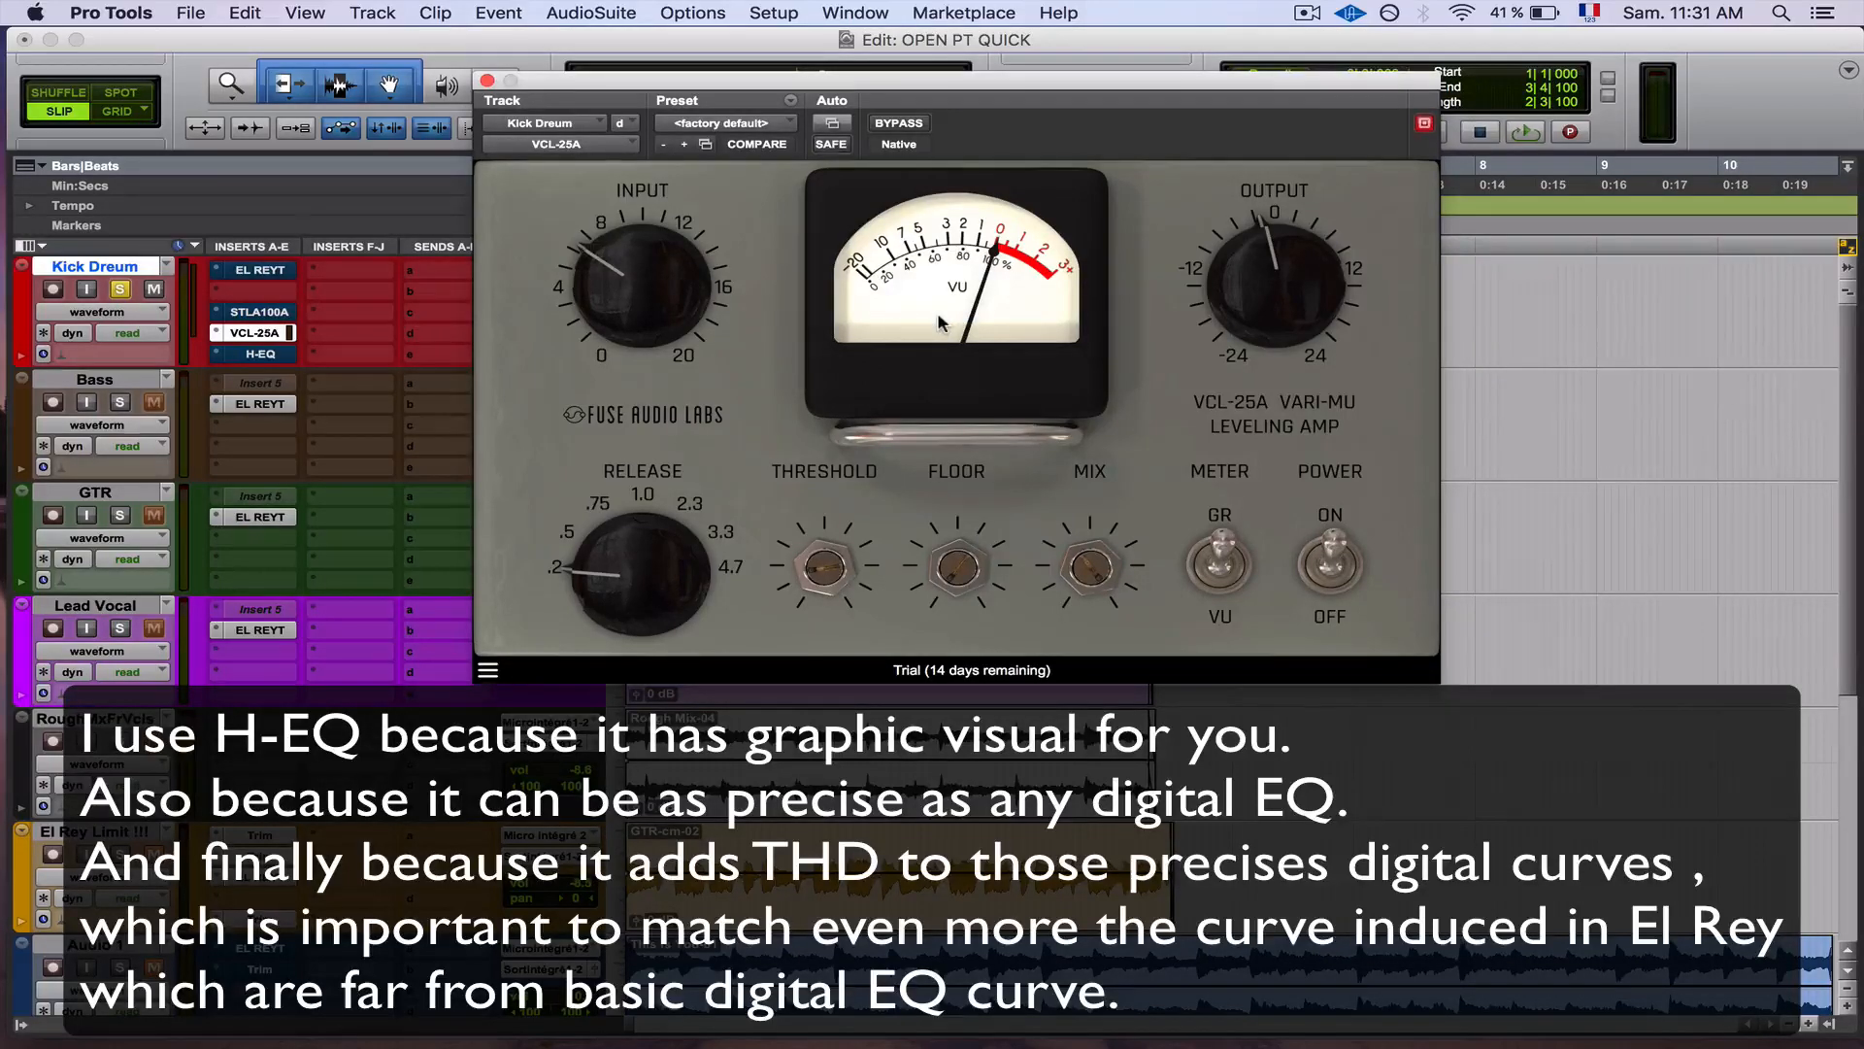
pyautogui.click(255, 333)
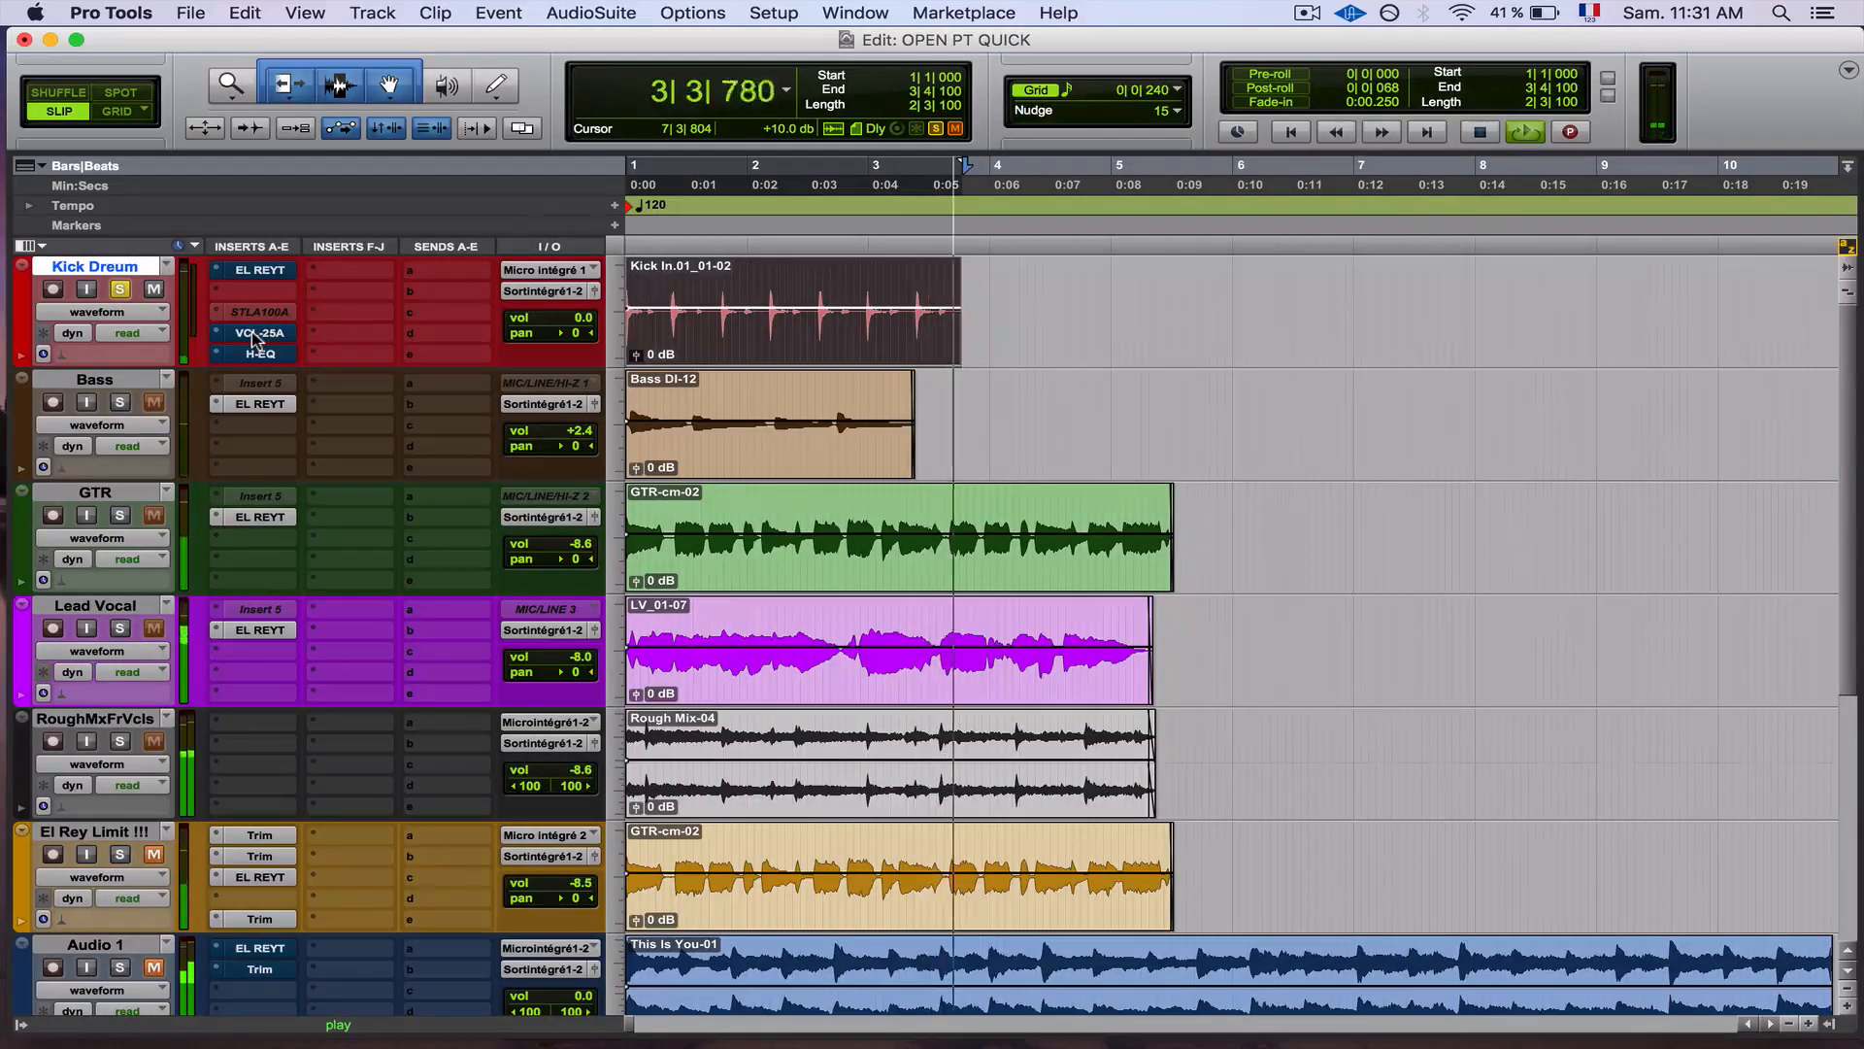
# Step: Compare the Kick Drum through VCL-25A with H-EQ, fully bypassed, and through El Rey, and inspect the H-EQ analyzer
pyautogui.keyDown('super'); pyautogui.click(255, 333); pyautogui.keyUp('super')
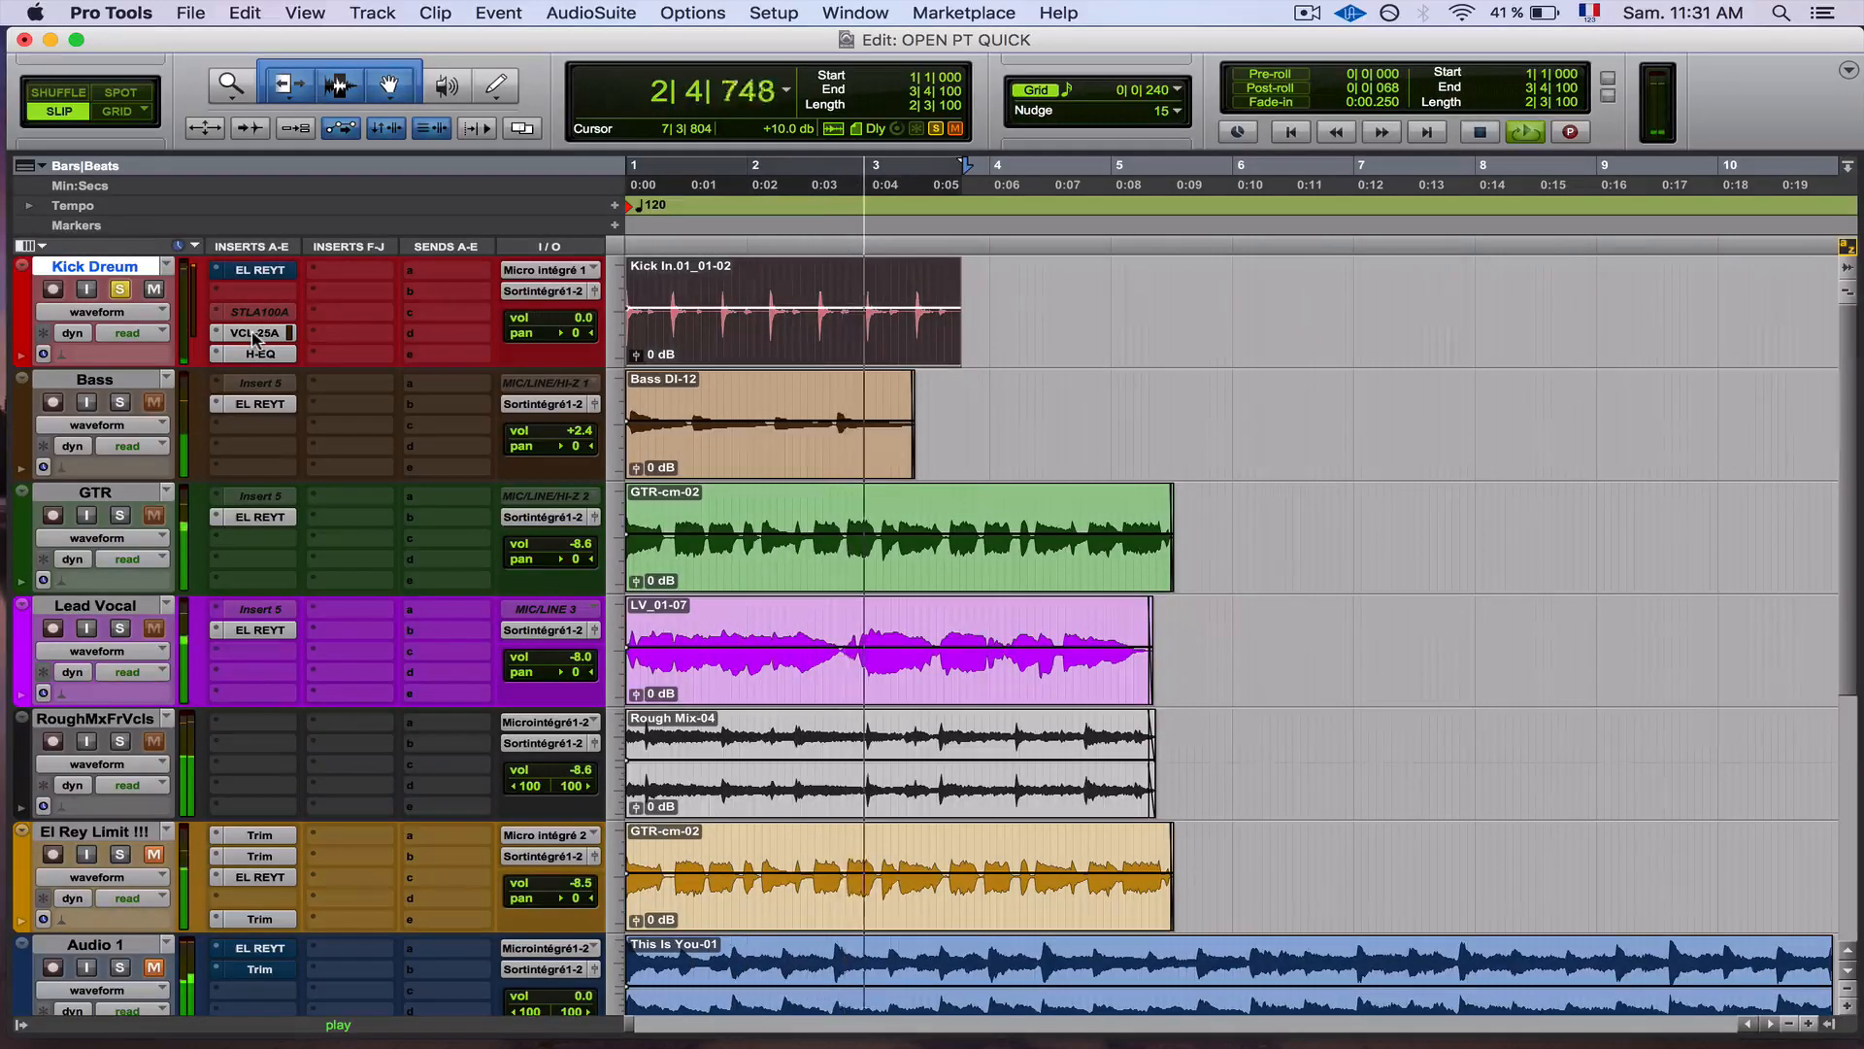
pyautogui.keyDown('super'); pyautogui.click(255, 334); pyautogui.keyUp('super')
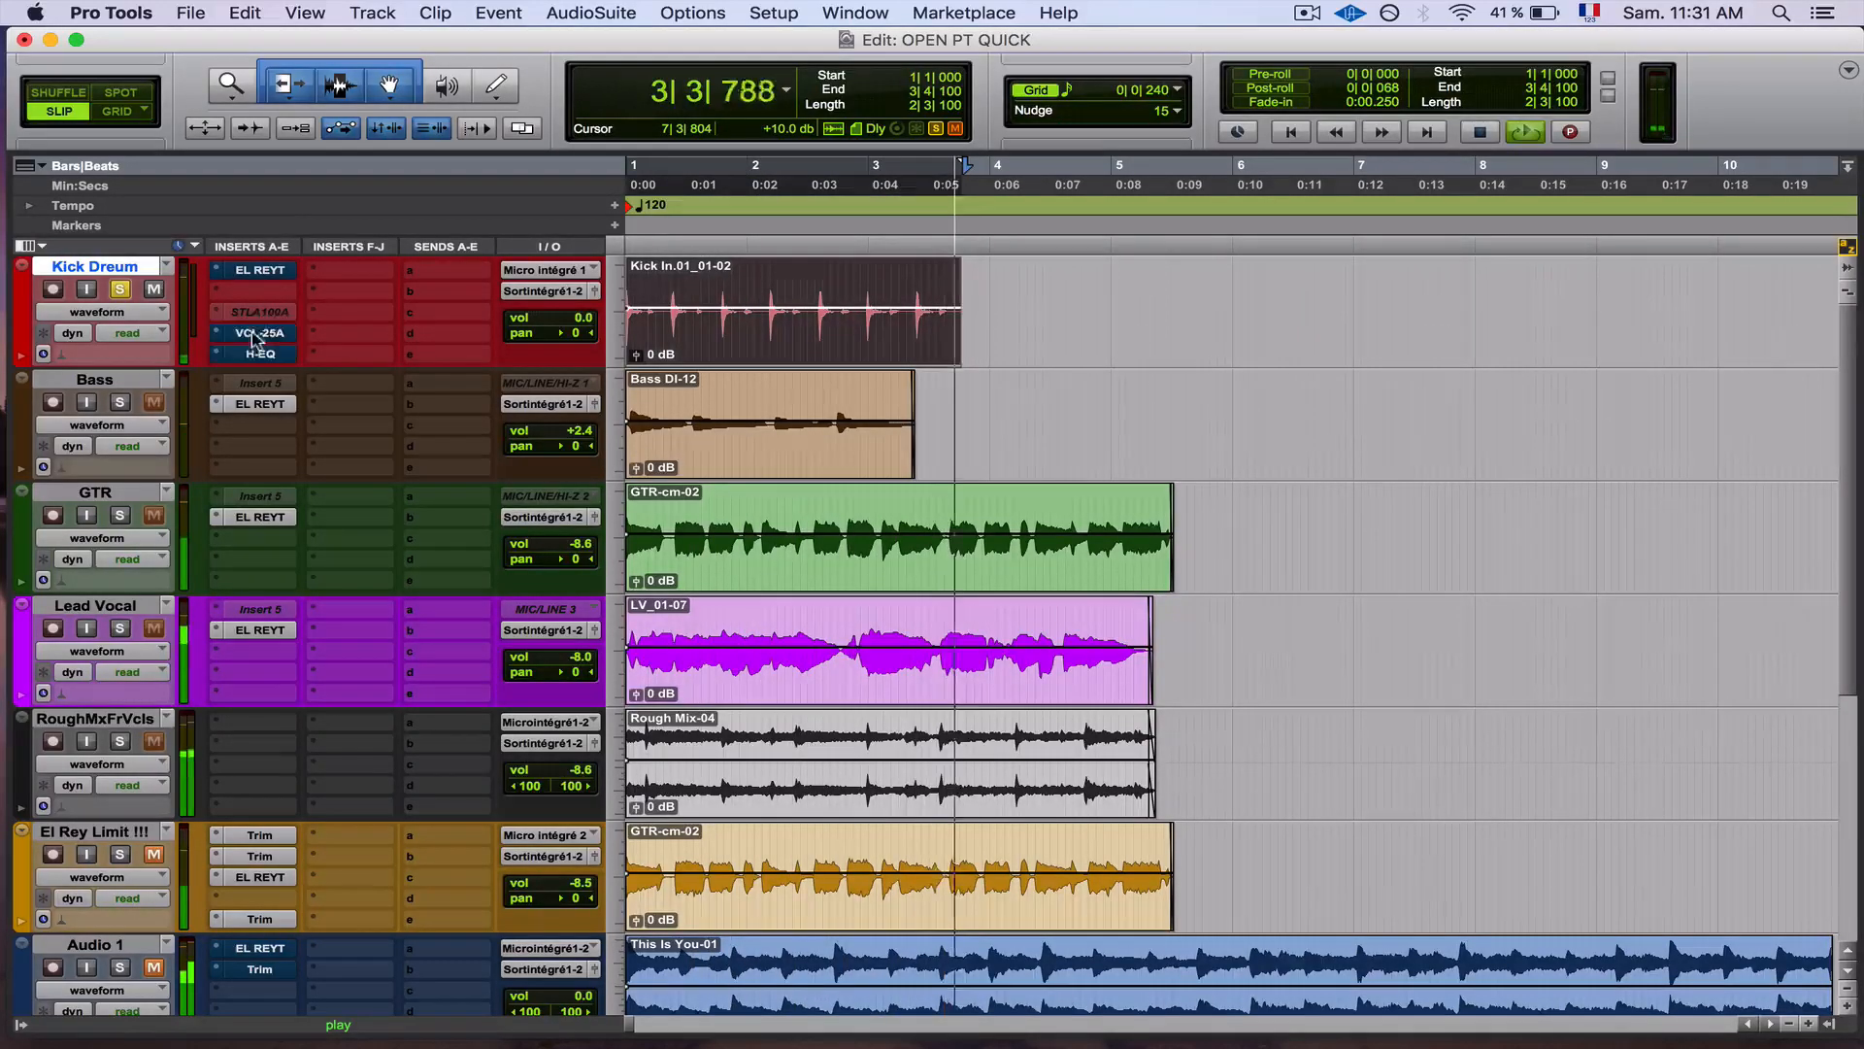
pyautogui.keyDown('super'); pyautogui.click(258, 276); pyautogui.keyUp('super')
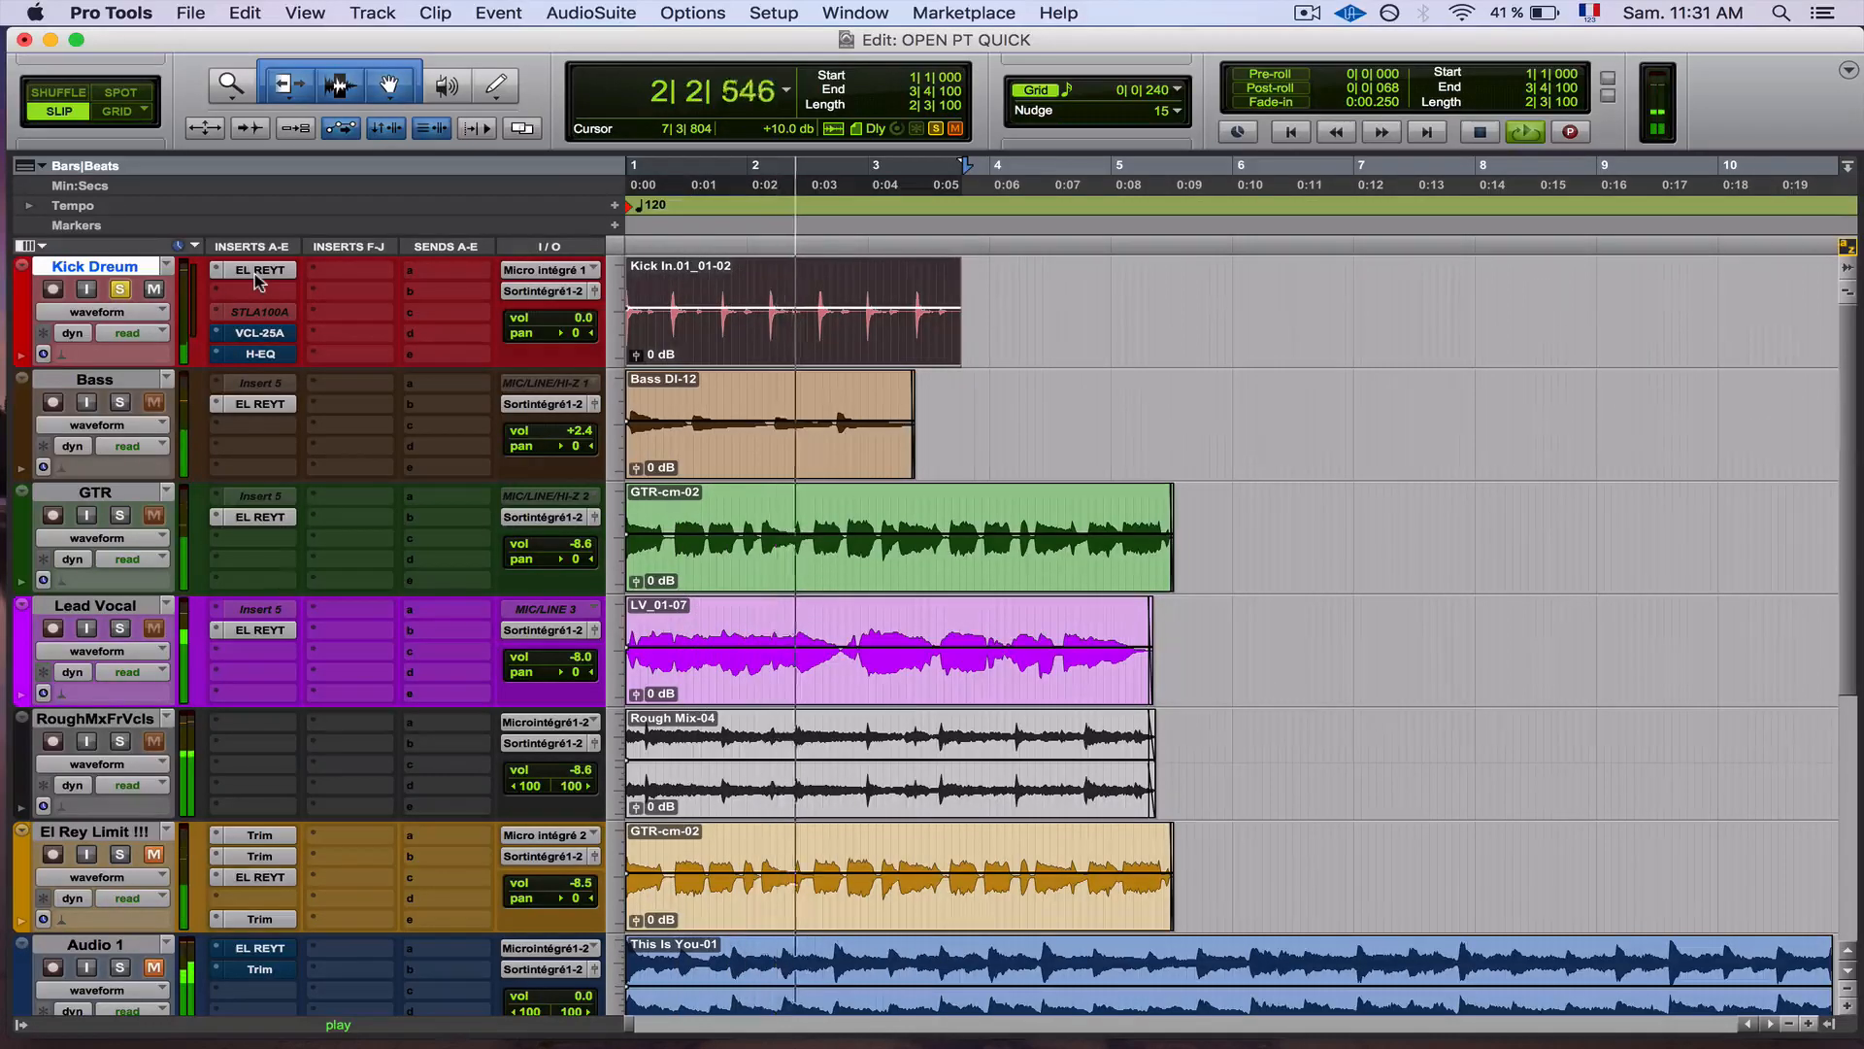
pyautogui.keyDown('super'); pyautogui.click(256, 272); pyautogui.keyUp('super')
pyautogui.keyDown('super'); pyautogui.click(257, 333); pyautogui.keyUp('super')
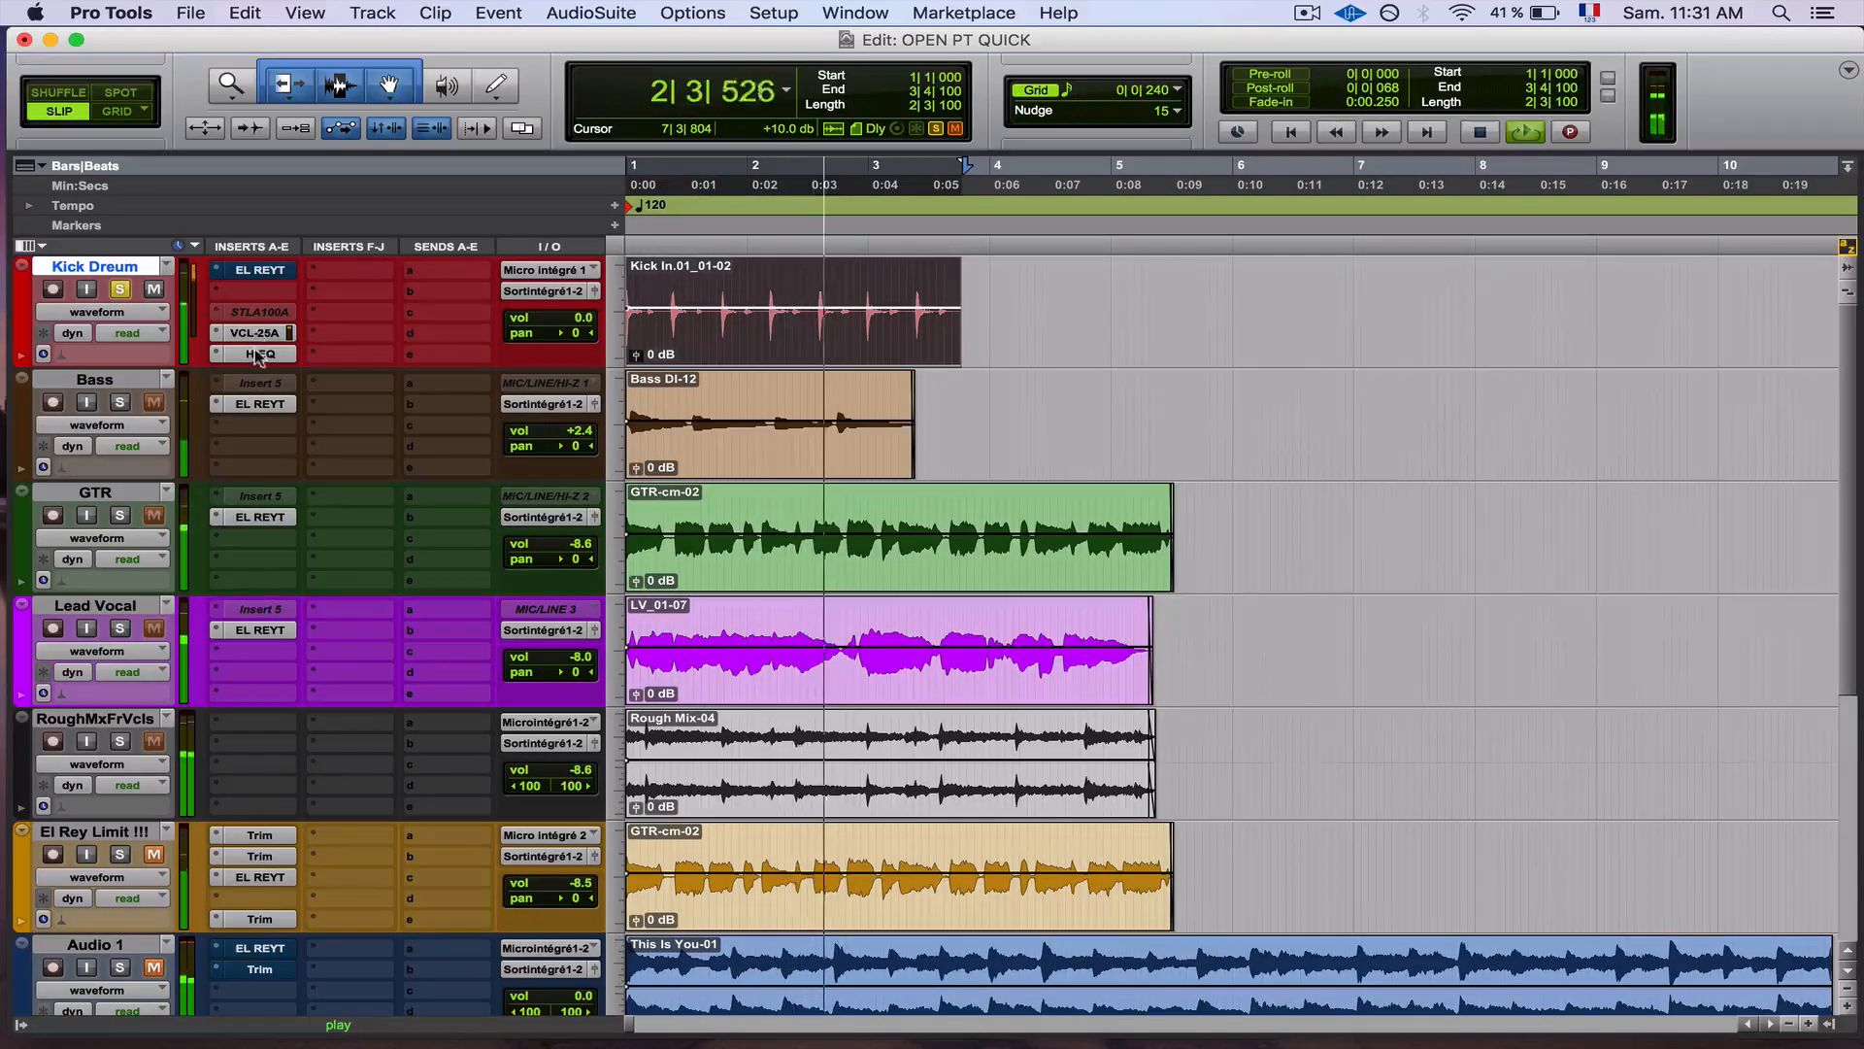
pyautogui.click(259, 353)
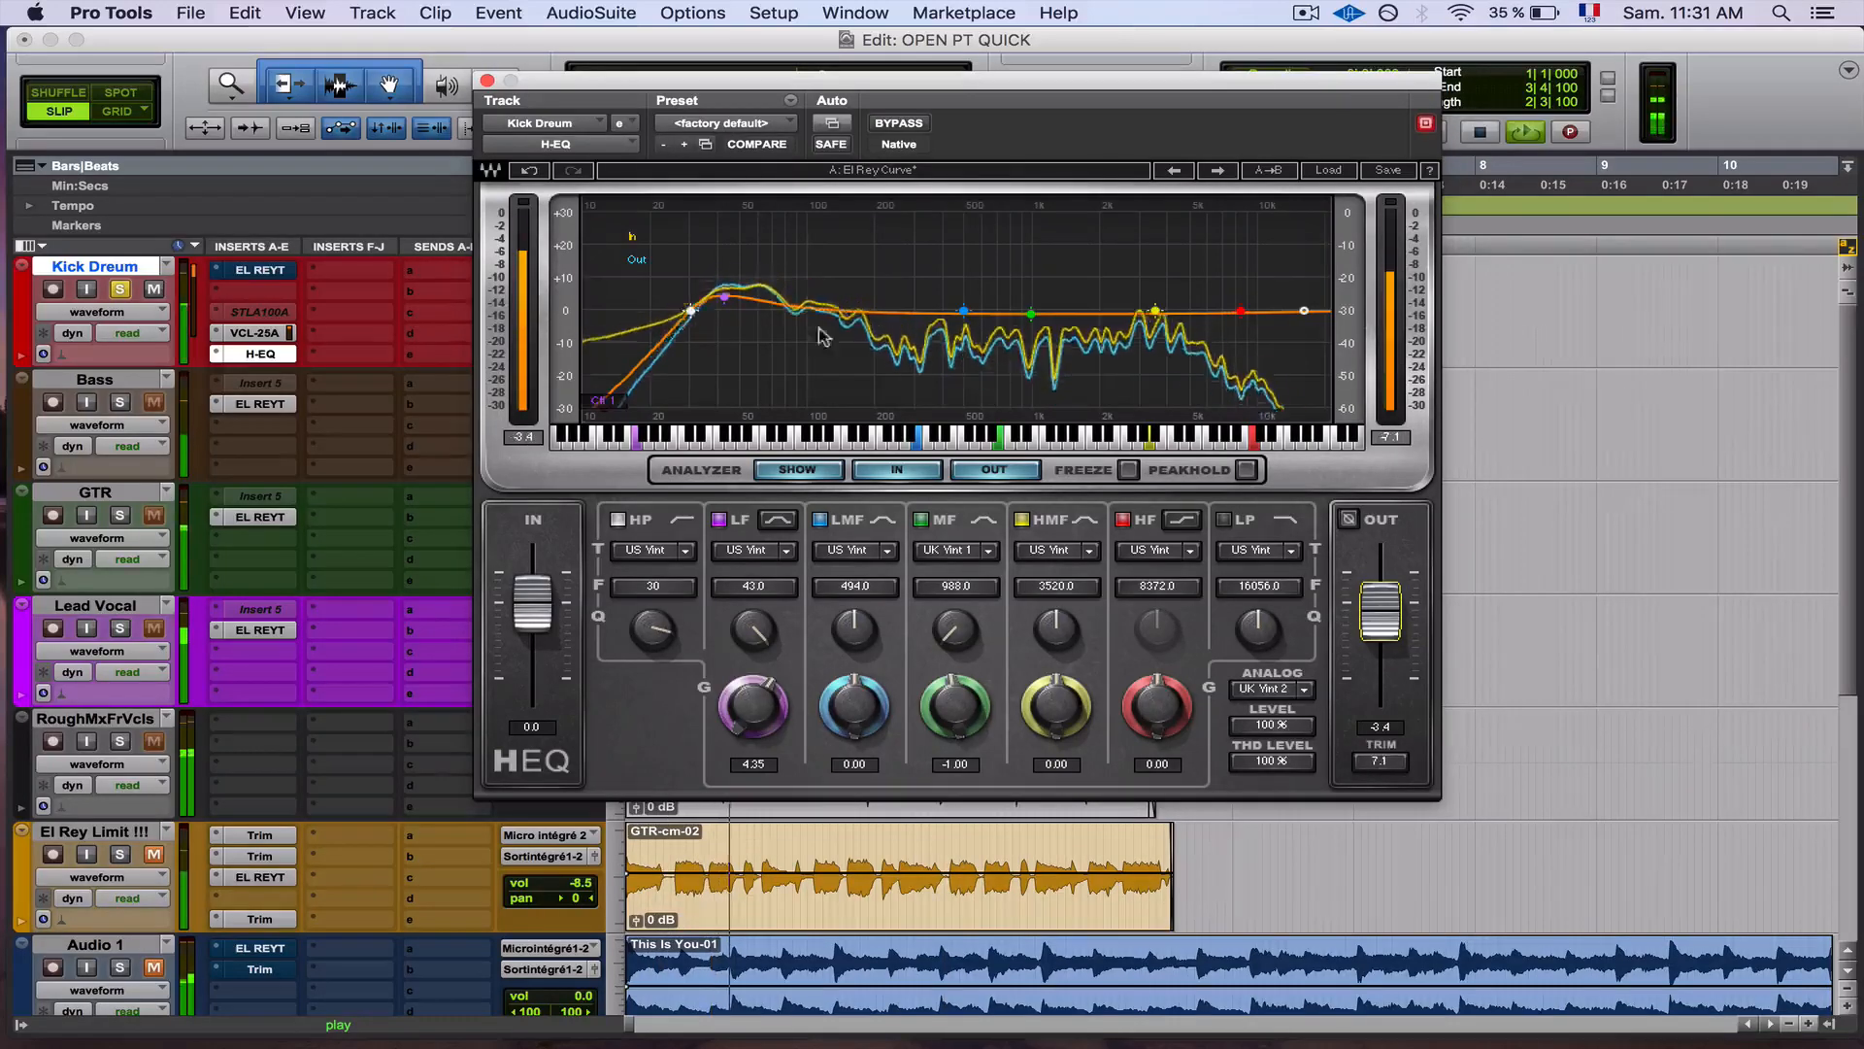
pyautogui.click(260, 354)
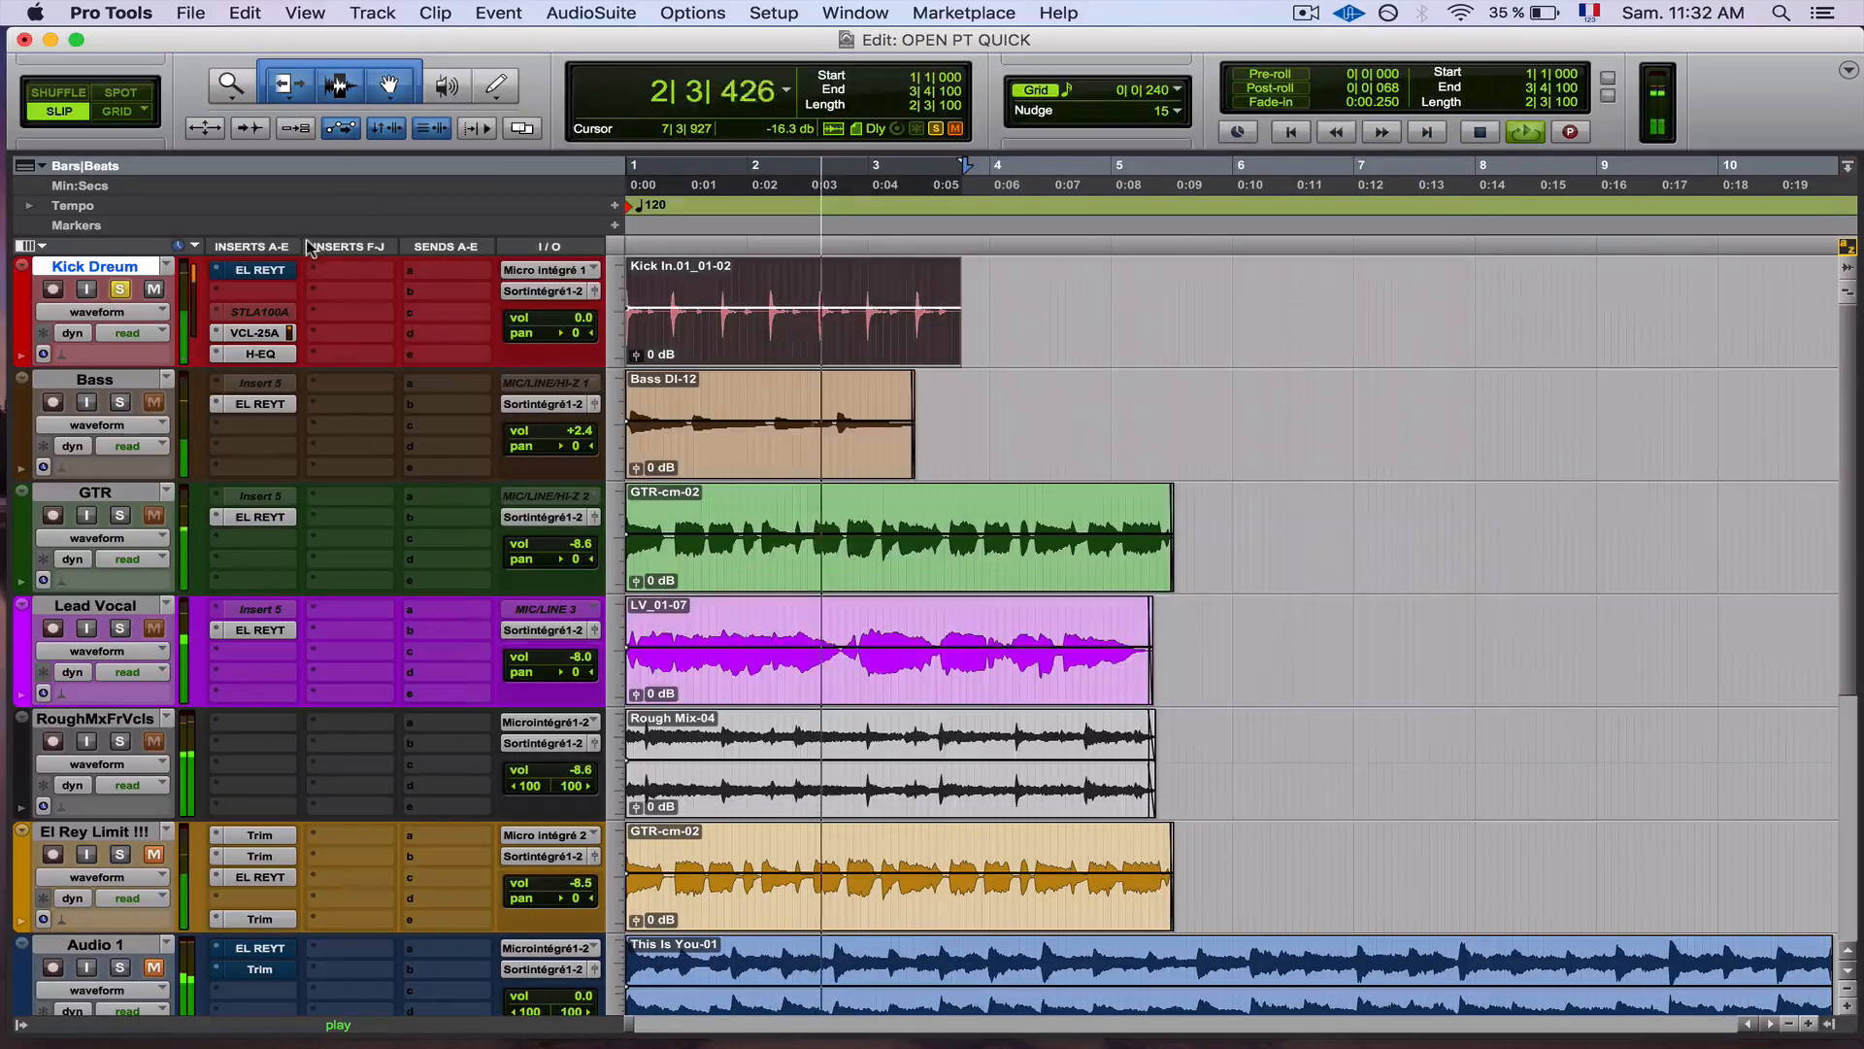
# Step: Switch the Kick Drum to El Rey alone, return to VCL-25A with H-EQ for comparison, and stop playback
pyautogui.keyDown('super'); pyautogui.click(283, 332); pyautogui.keyUp('super')
pyautogui.keyDown('super'); pyautogui.click(260, 354); pyautogui.keyUp('super')
pyautogui.keyDown('super'); pyautogui.click(273, 277); pyautogui.keyUp('super')
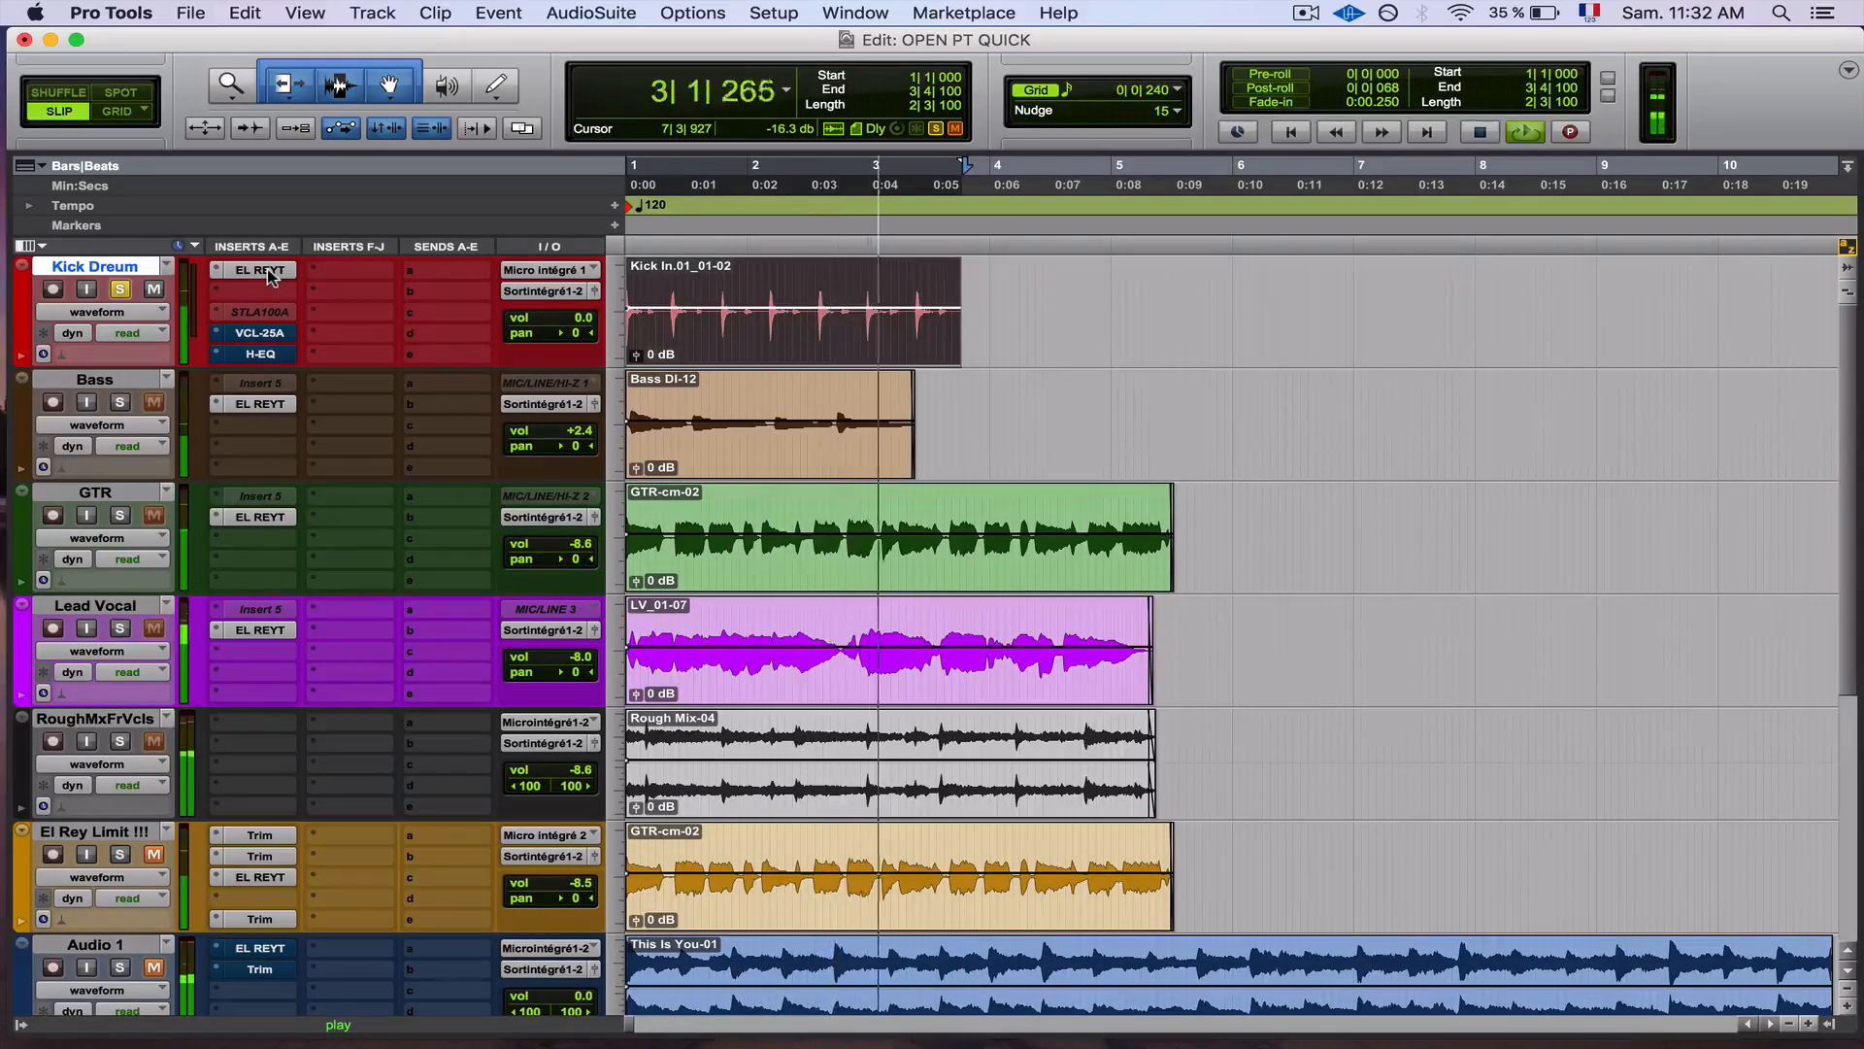
pyautogui.keyDown('super'); pyautogui.click(270, 277); pyautogui.keyUp('super')
pyautogui.keyDown('super'); pyautogui.click(265, 336); pyautogui.keyUp('super')
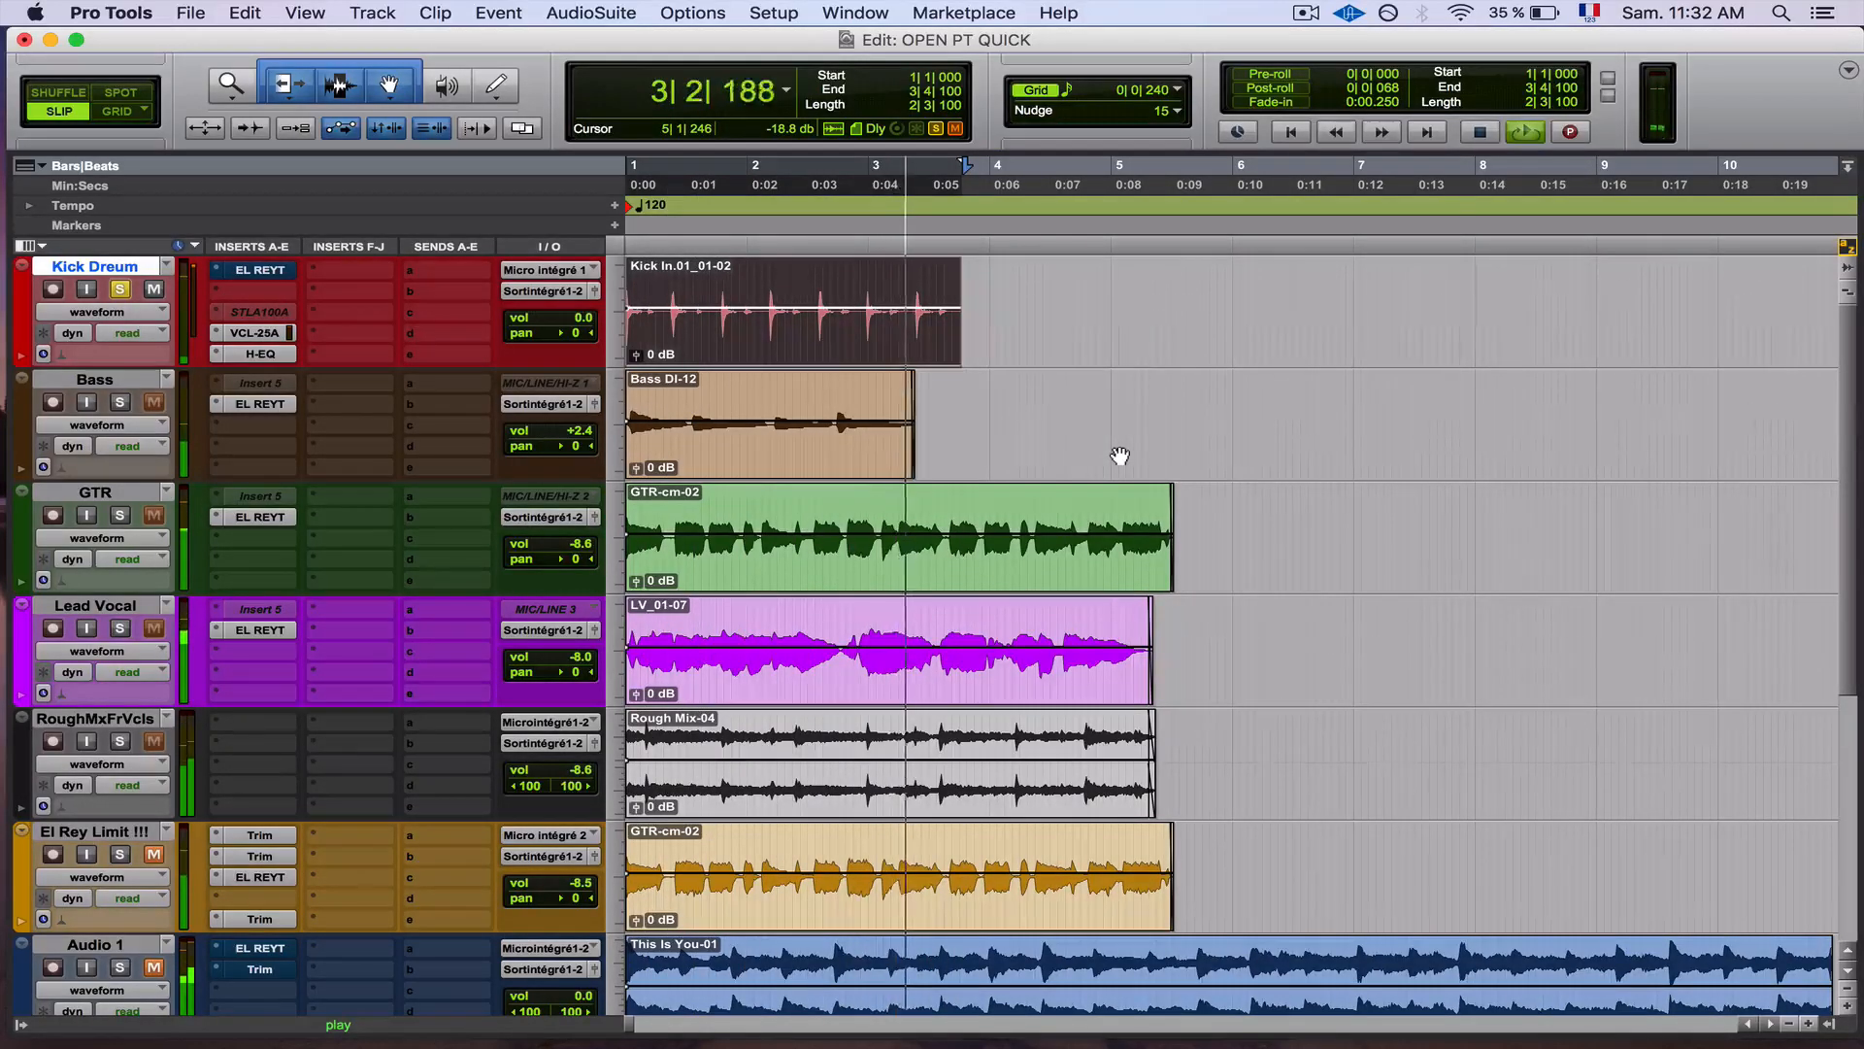
pyautogui.press('space')
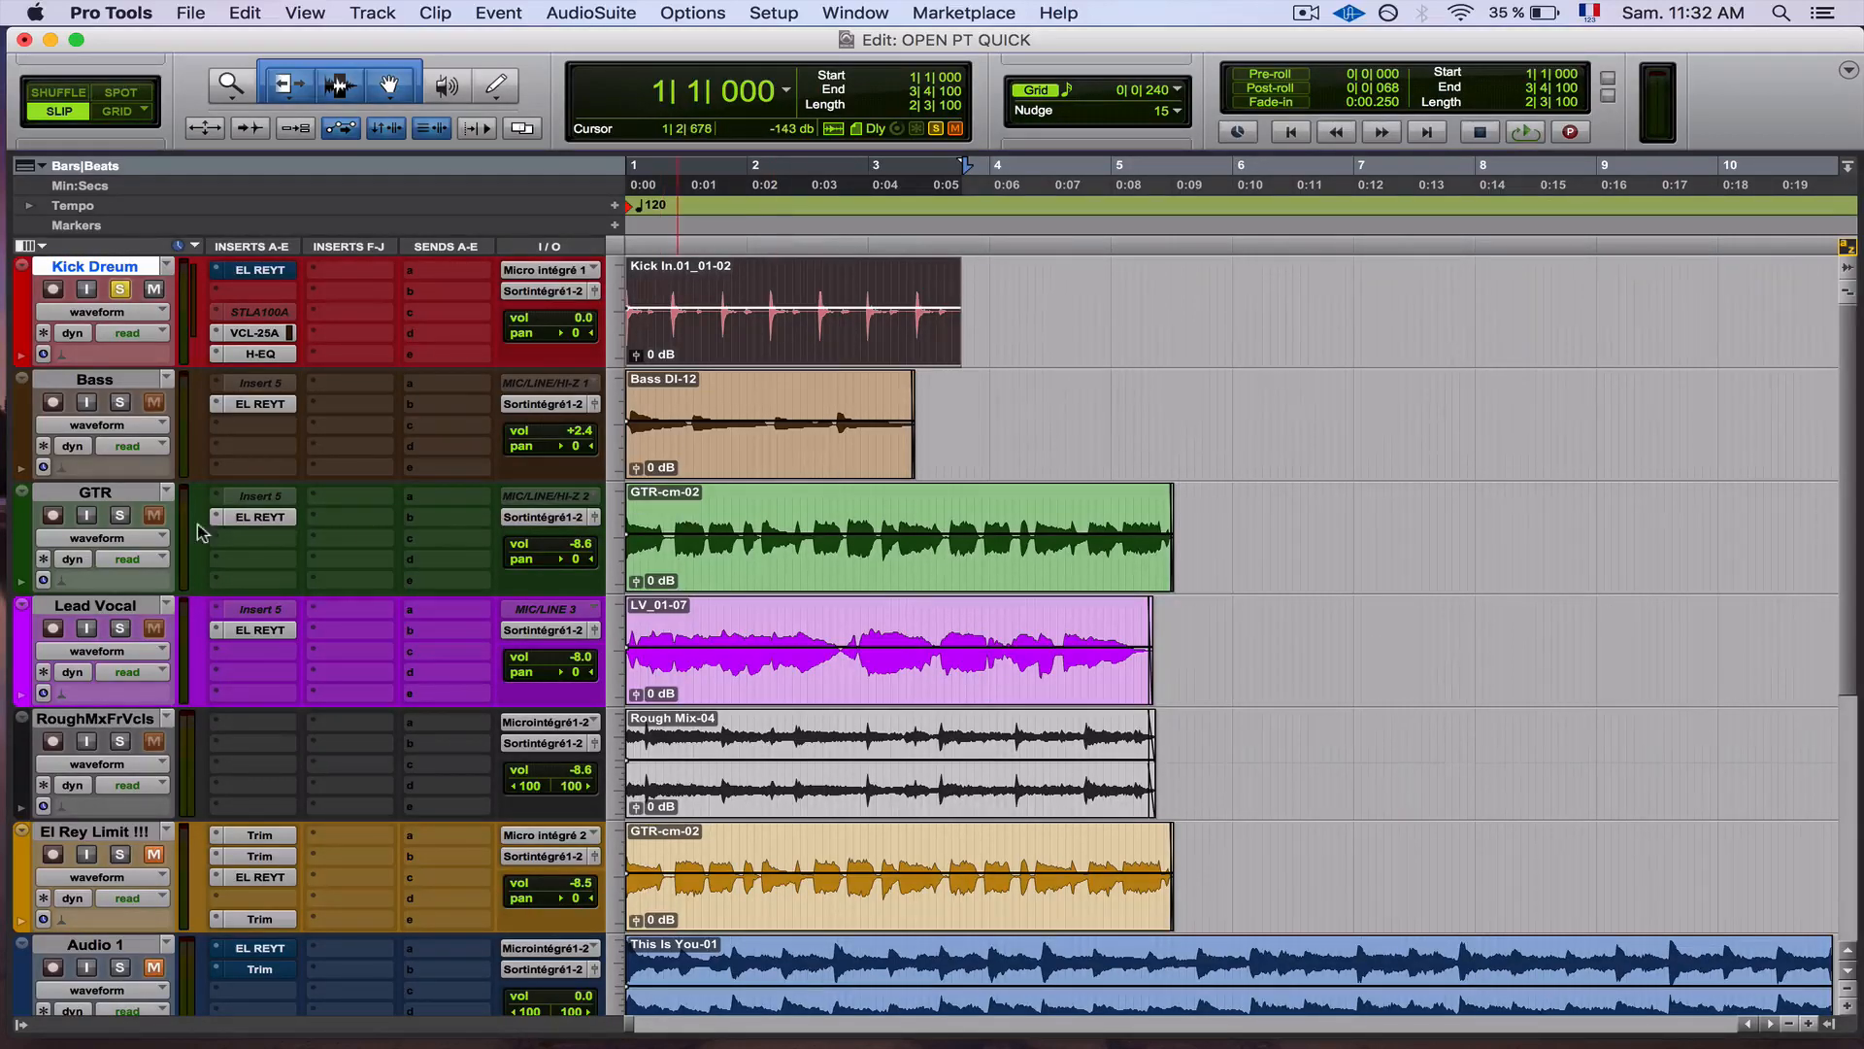
# Step: Solo the Bass track, select its Bass DI-12 clip, and open its El Rey compressor in bypass
pyautogui.click(118, 402)
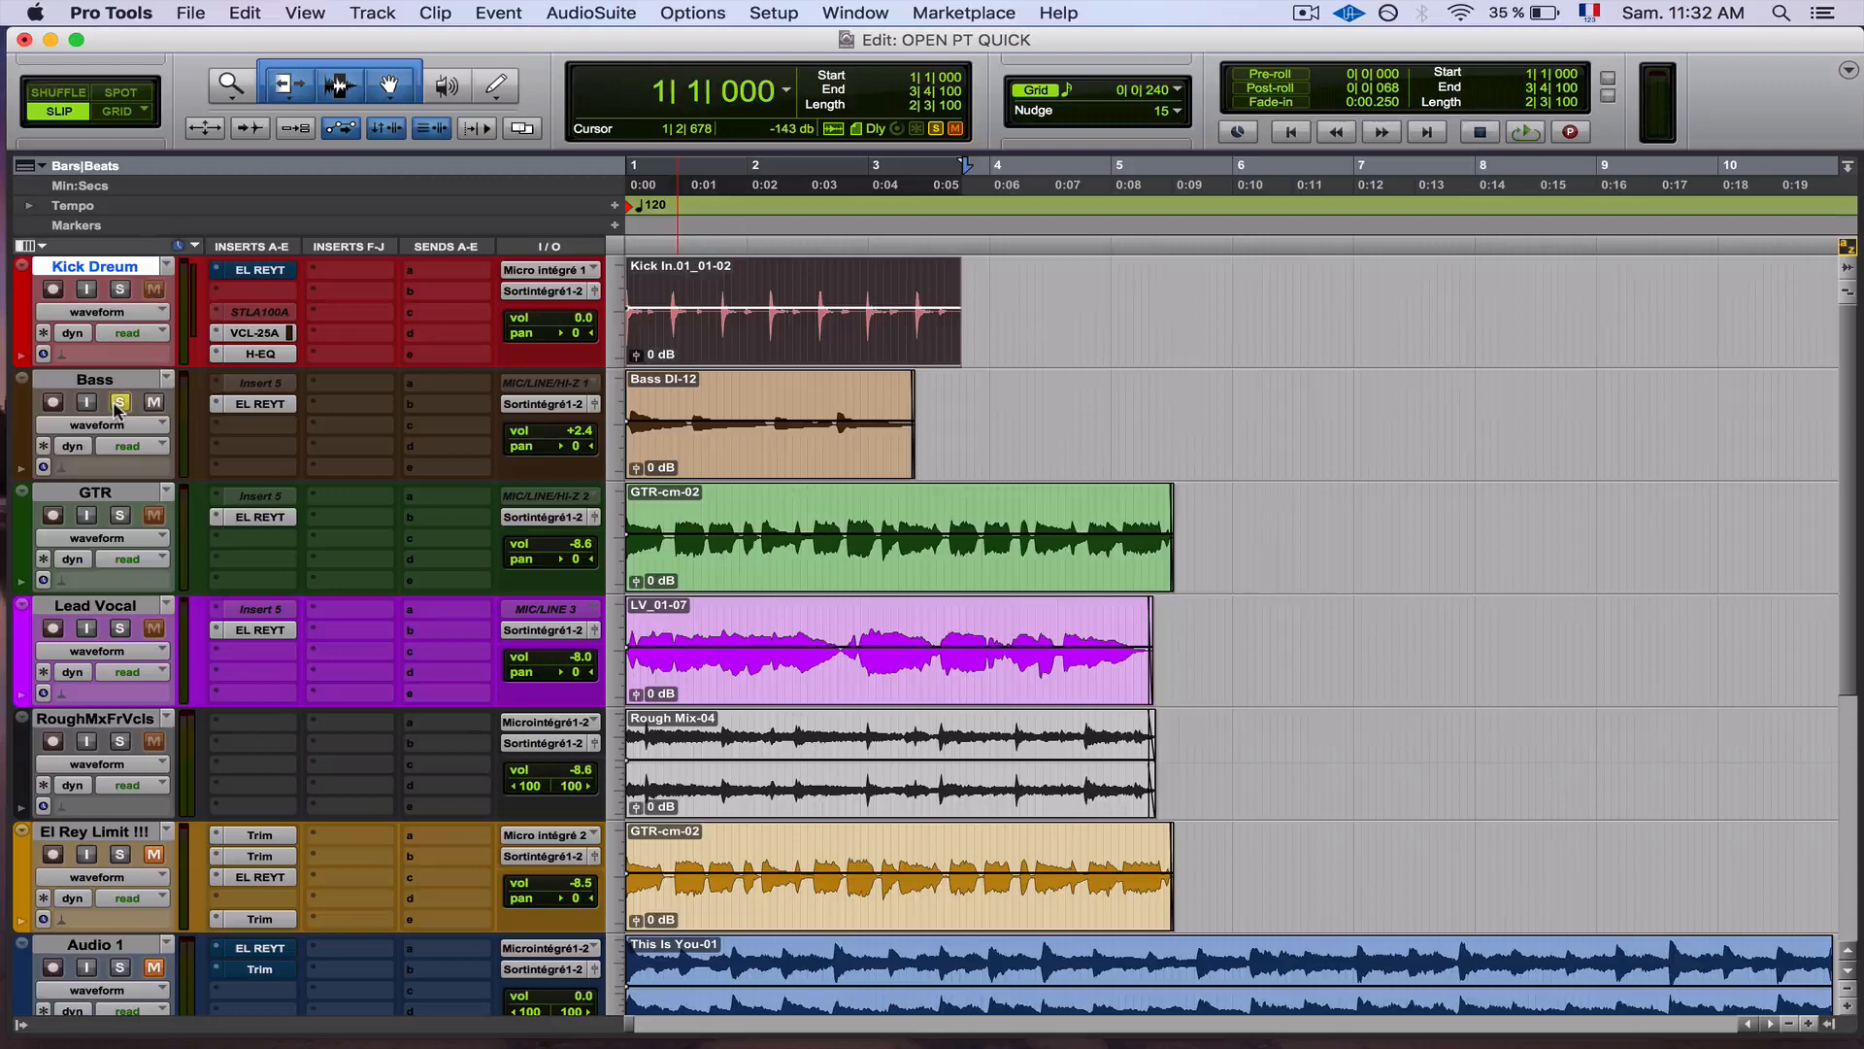
pyautogui.click(692, 474)
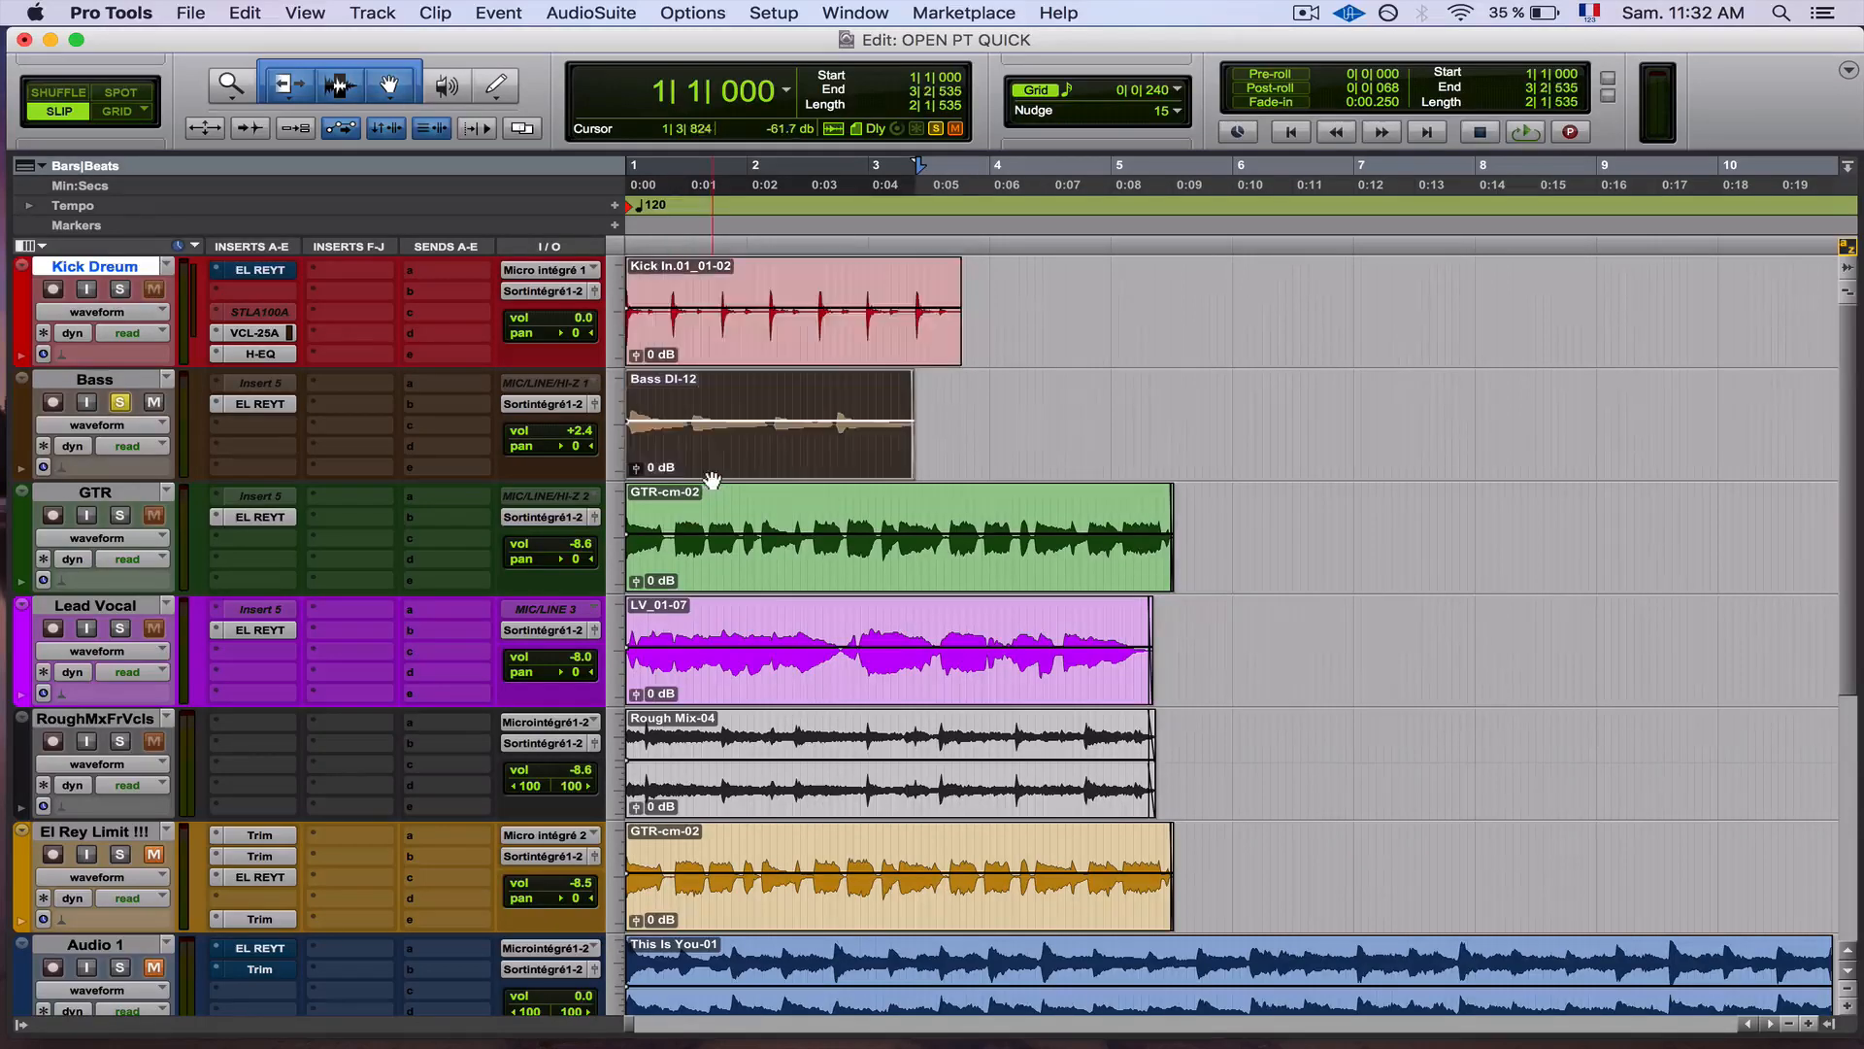
pyautogui.keyDown('super'); pyautogui.click(261, 404); pyautogui.keyUp('super')
pyautogui.click(261, 404)
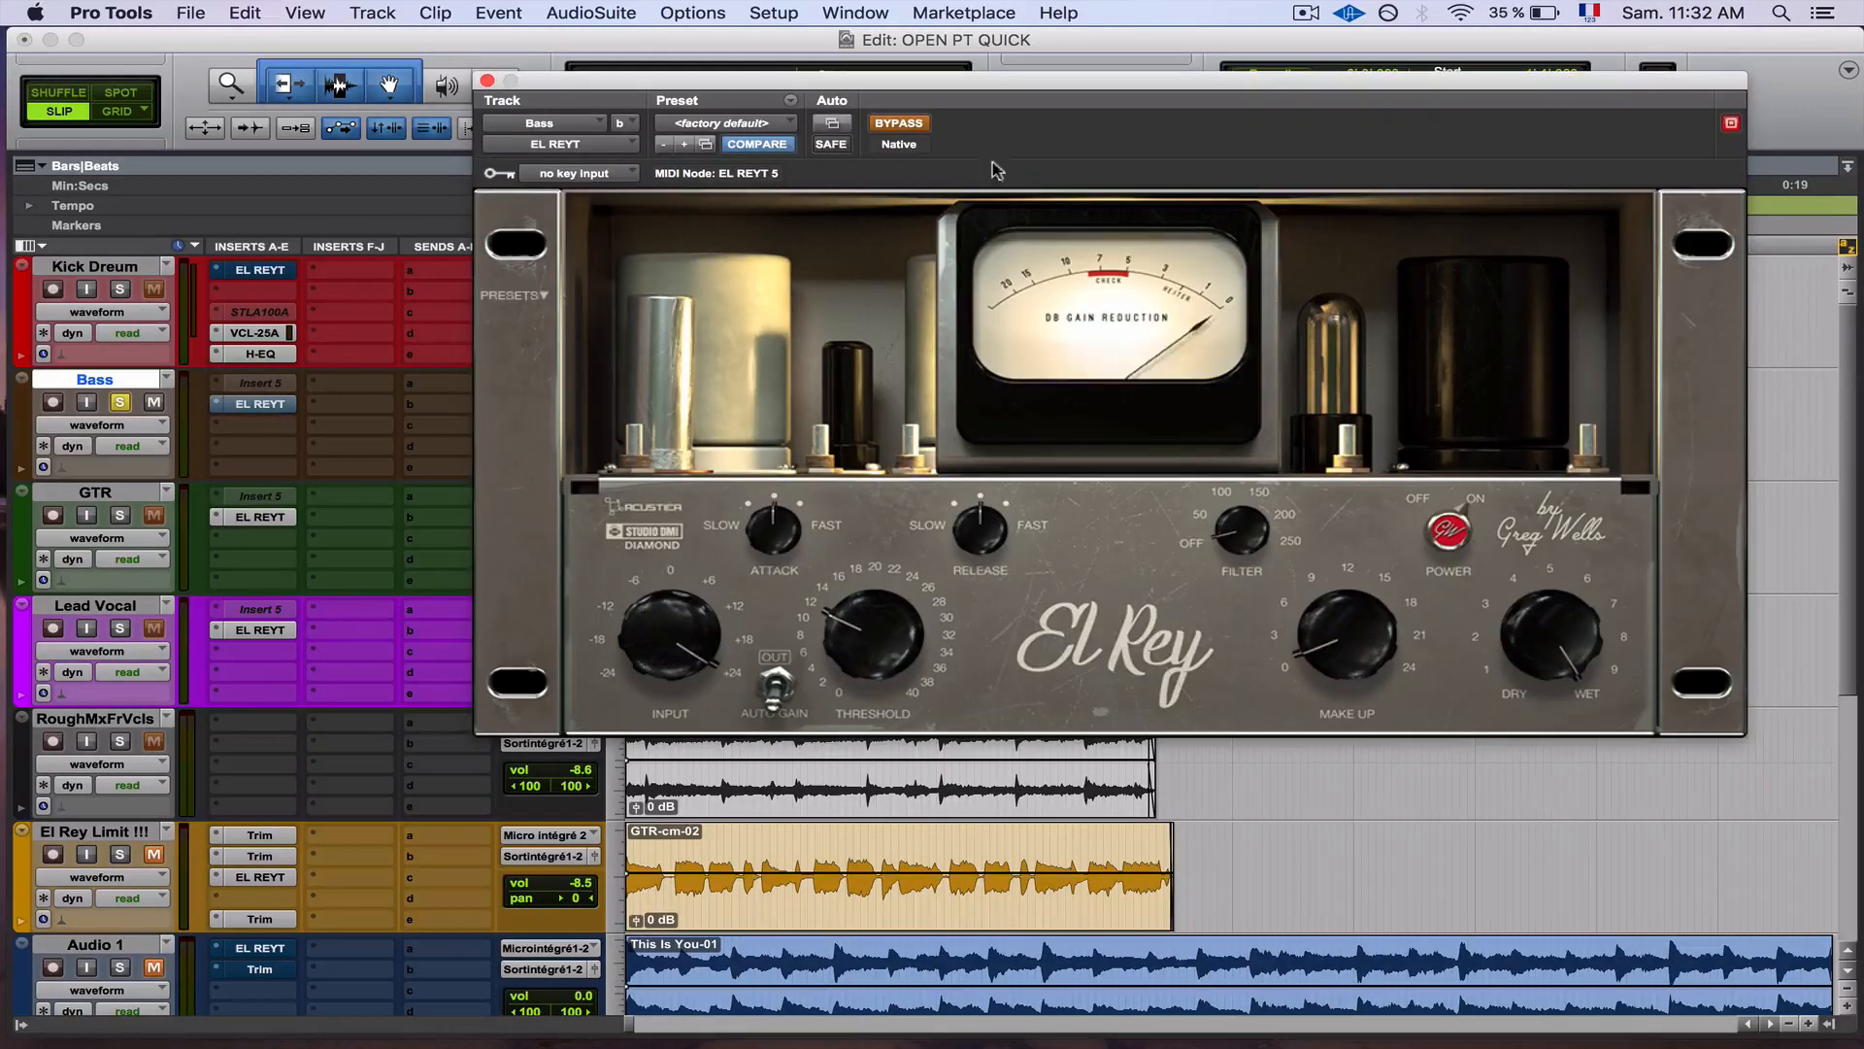
pyautogui.moveTo(951, 85); pyautogui.dragTo(966, 127)
pyautogui.moveTo(967, 127); pyautogui.dragTo(848, 94)
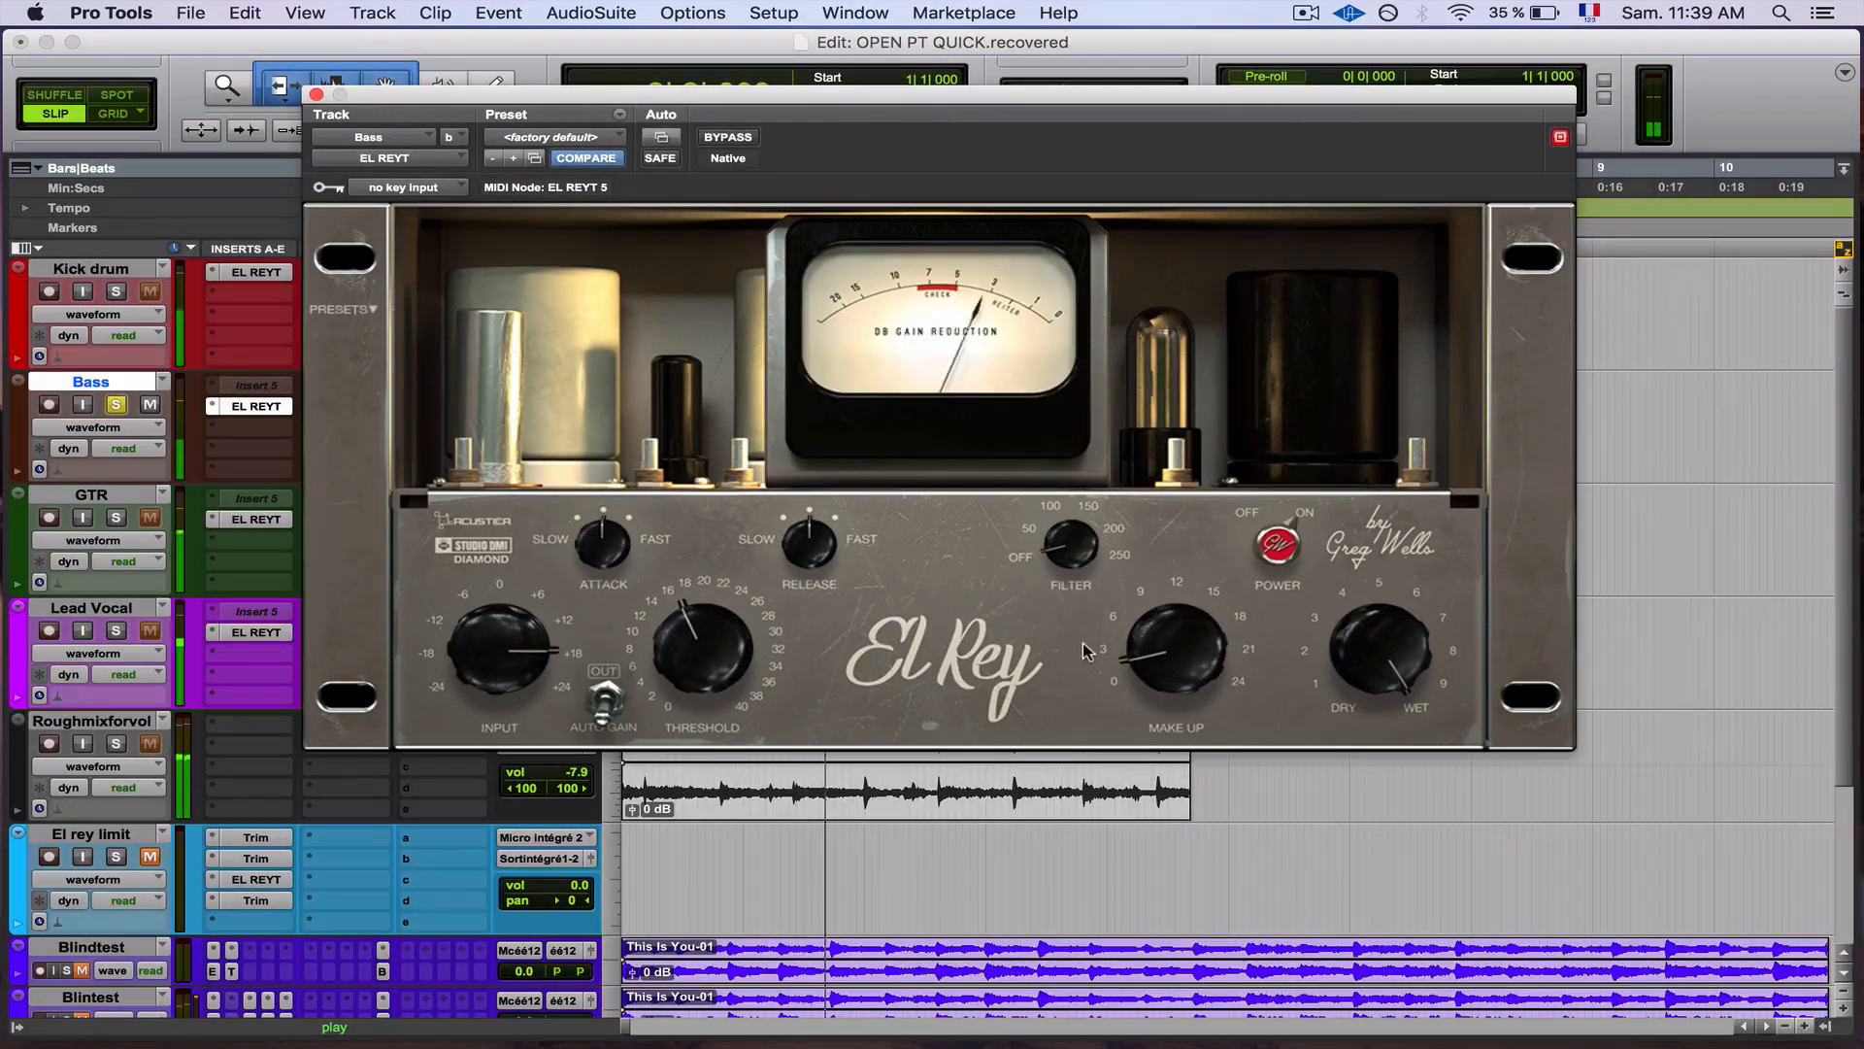
# Step: Lower the Bass El Rey threshold to about 14, compare it with bypass, and stop playback
pyautogui.click(732, 139)
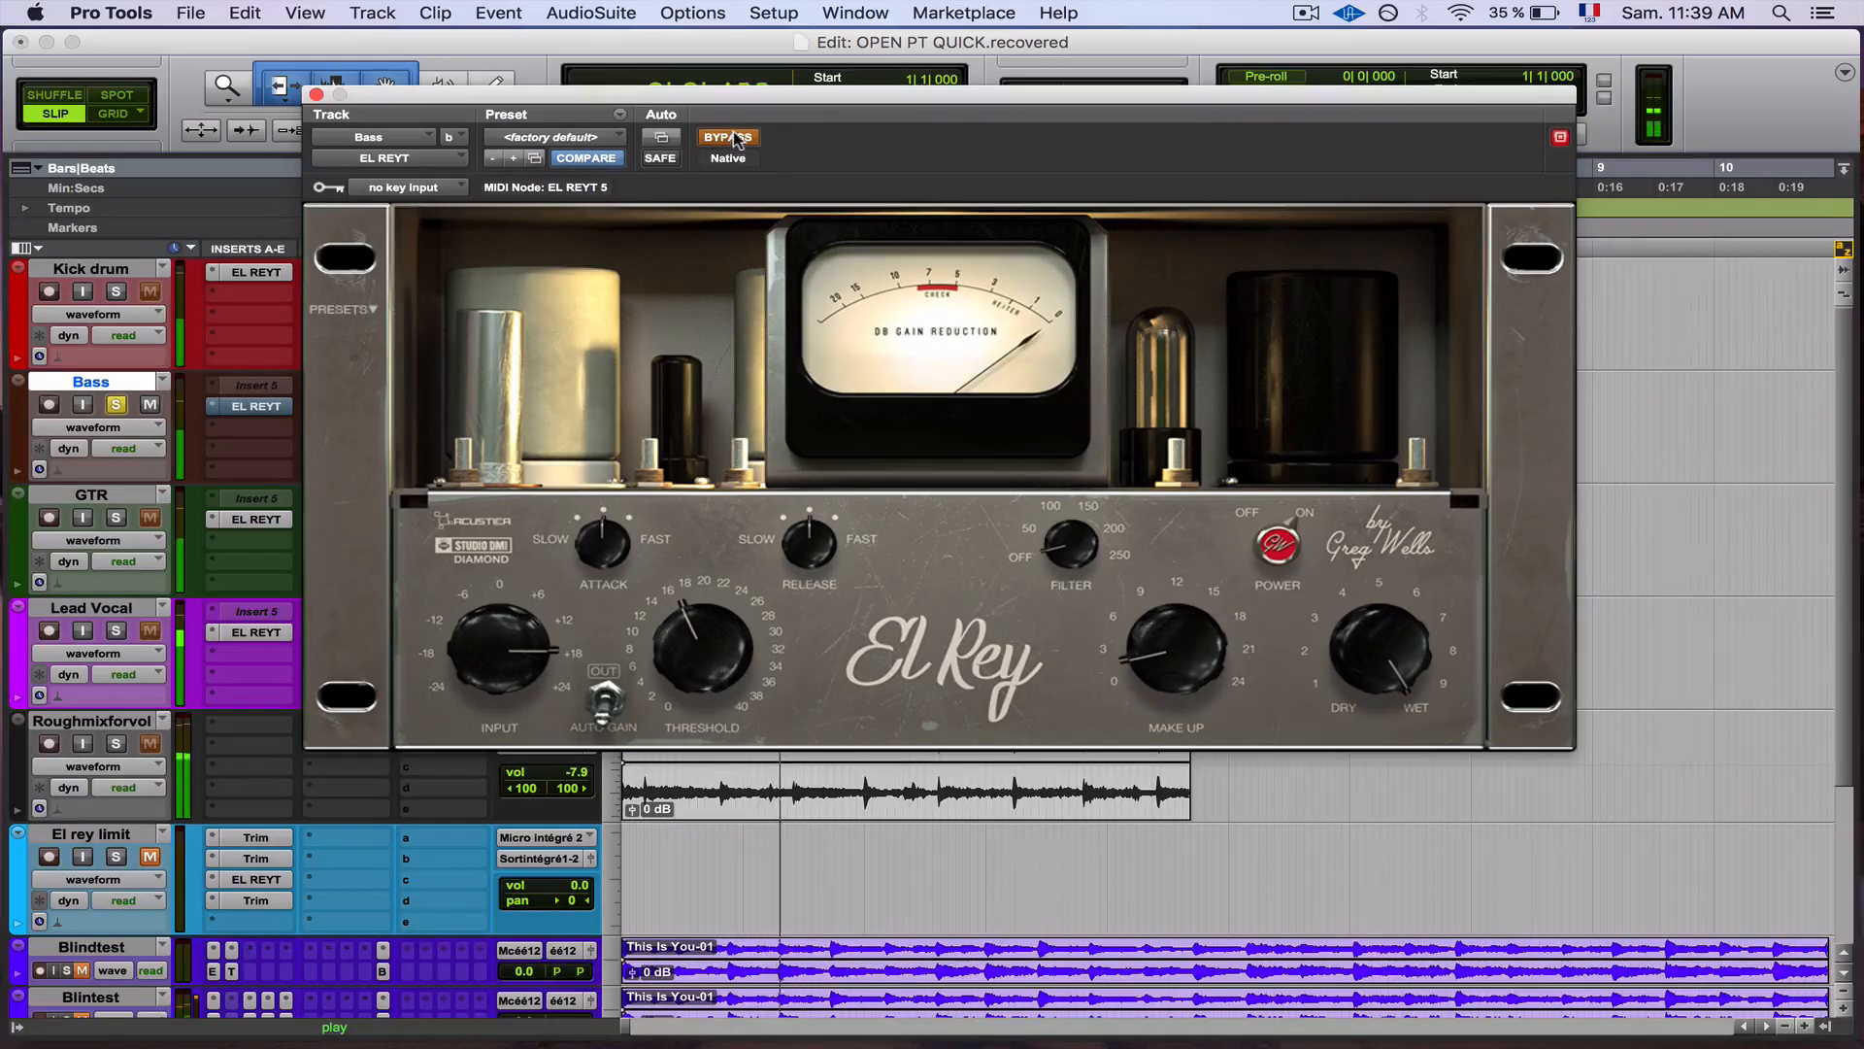
pyautogui.moveTo(701, 620); pyautogui.dragTo(695, 633)
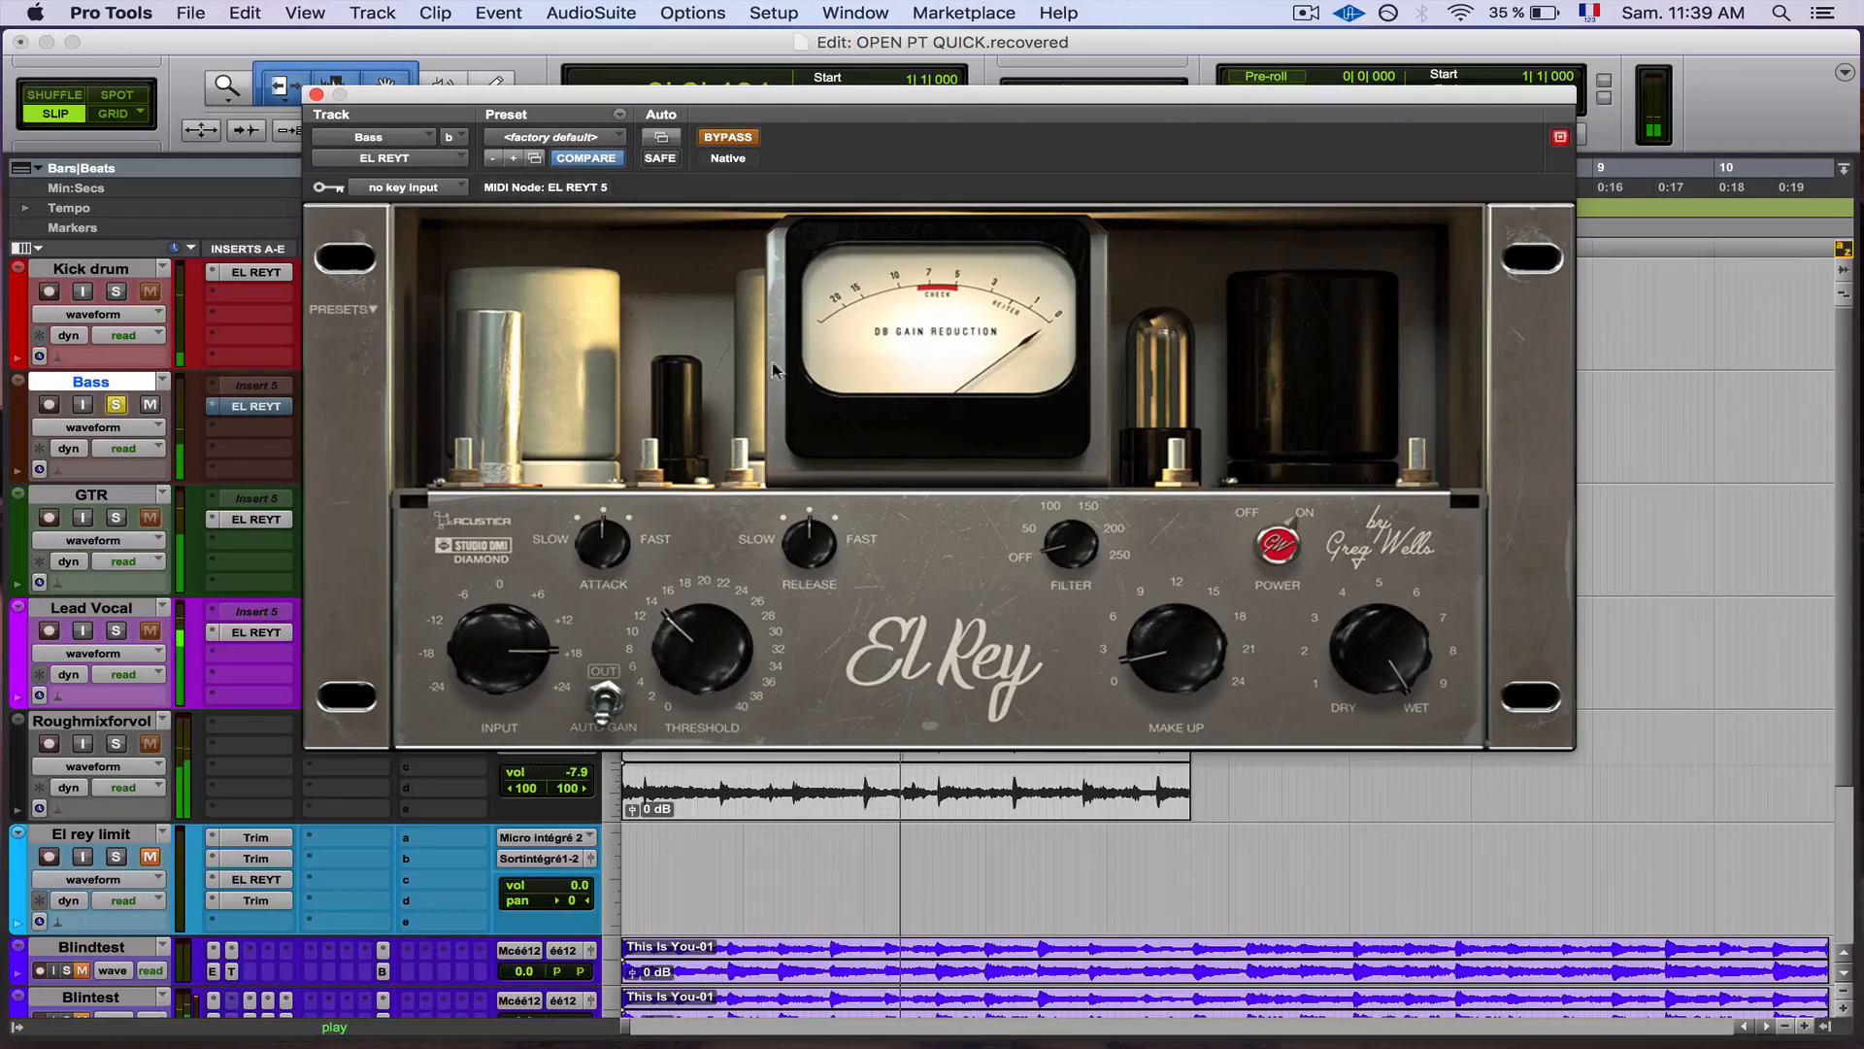
pyautogui.click(727, 137)
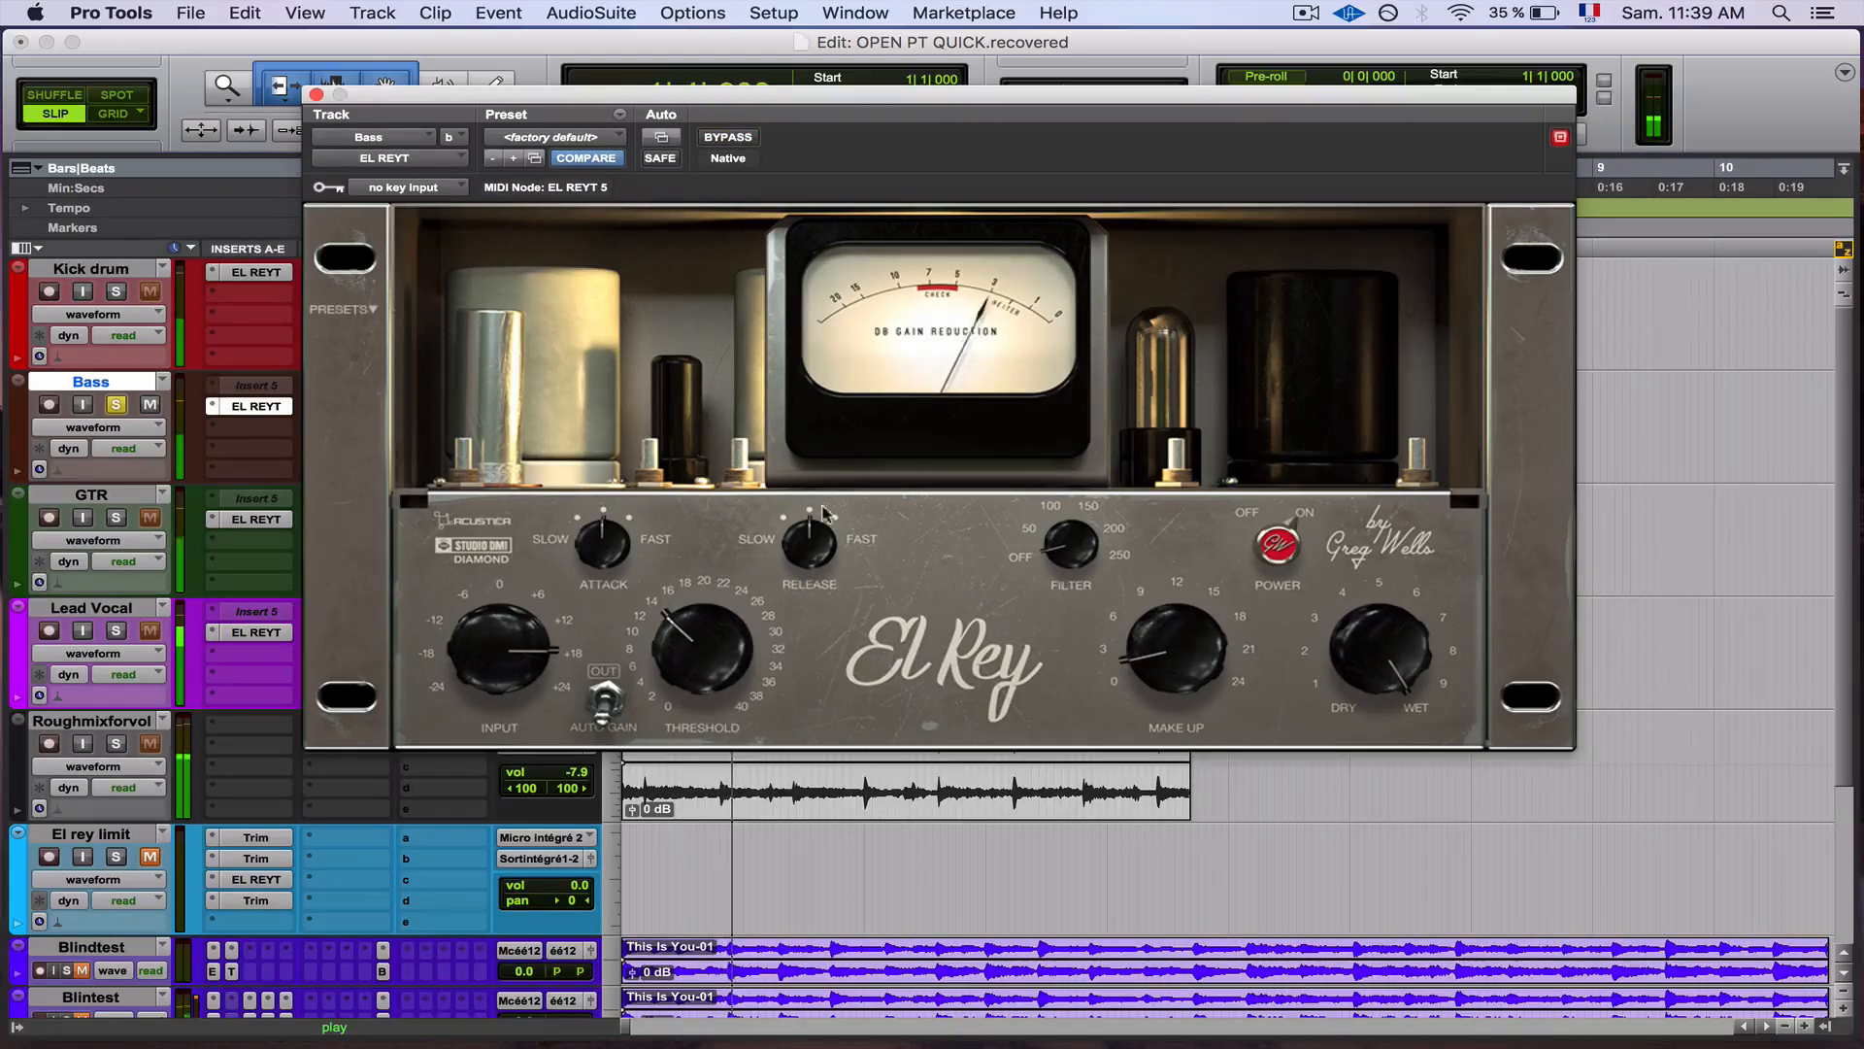
pyautogui.click(744, 138)
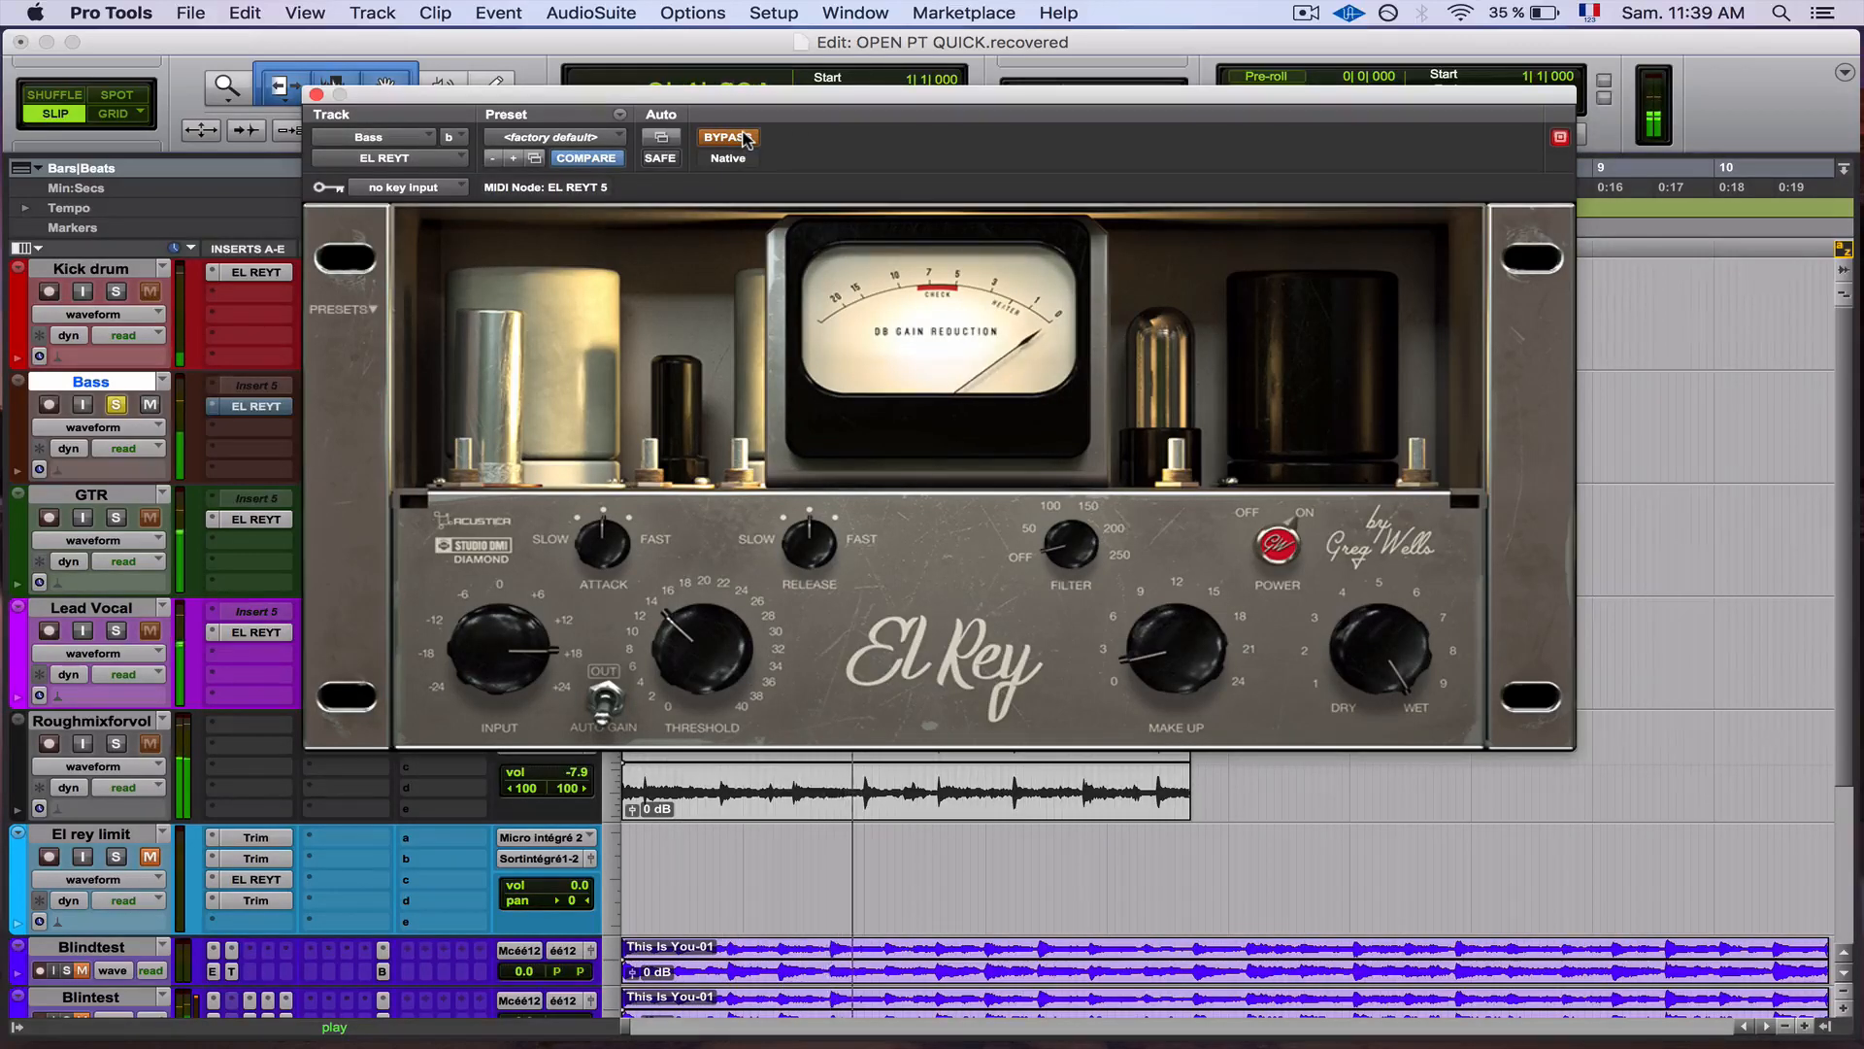
pyautogui.press('space')
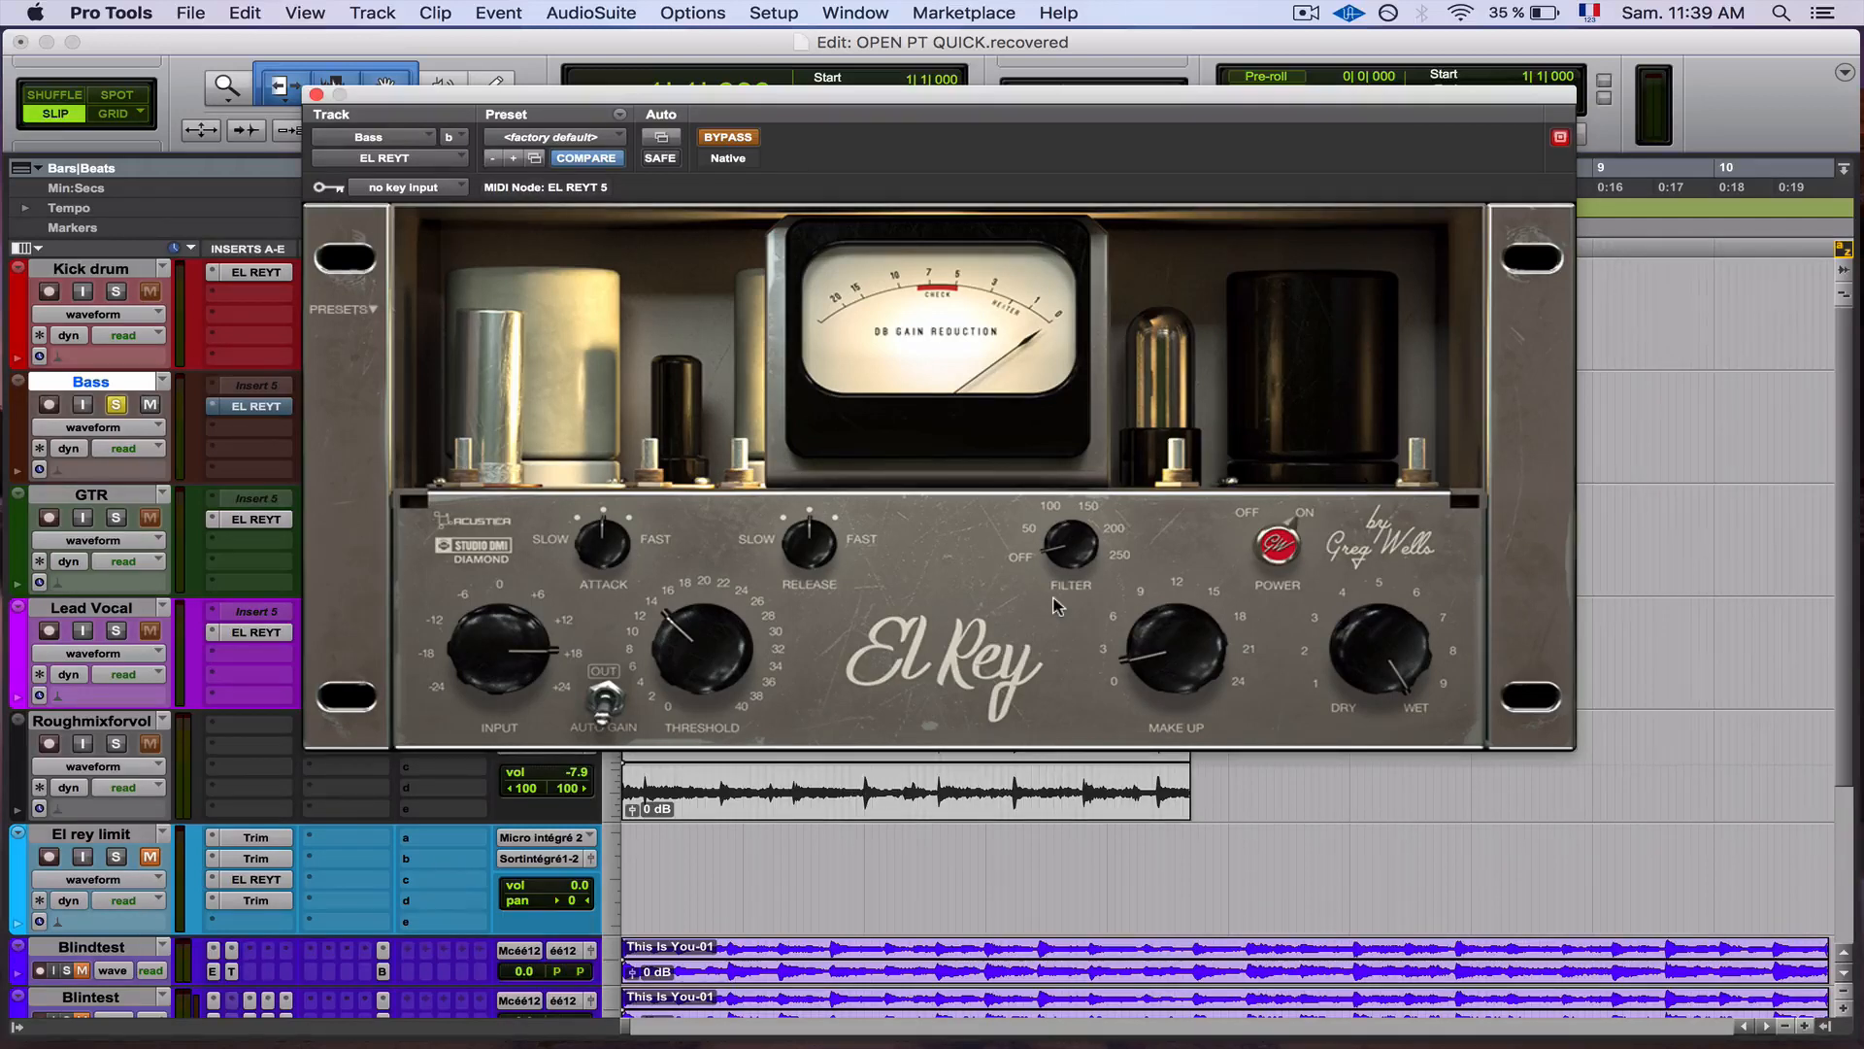
# Step: Resume playback with the Bass El Rey active and set its filter to about 200 and threshold to about 26
pyautogui.press('space')
pyautogui.click(723, 139)
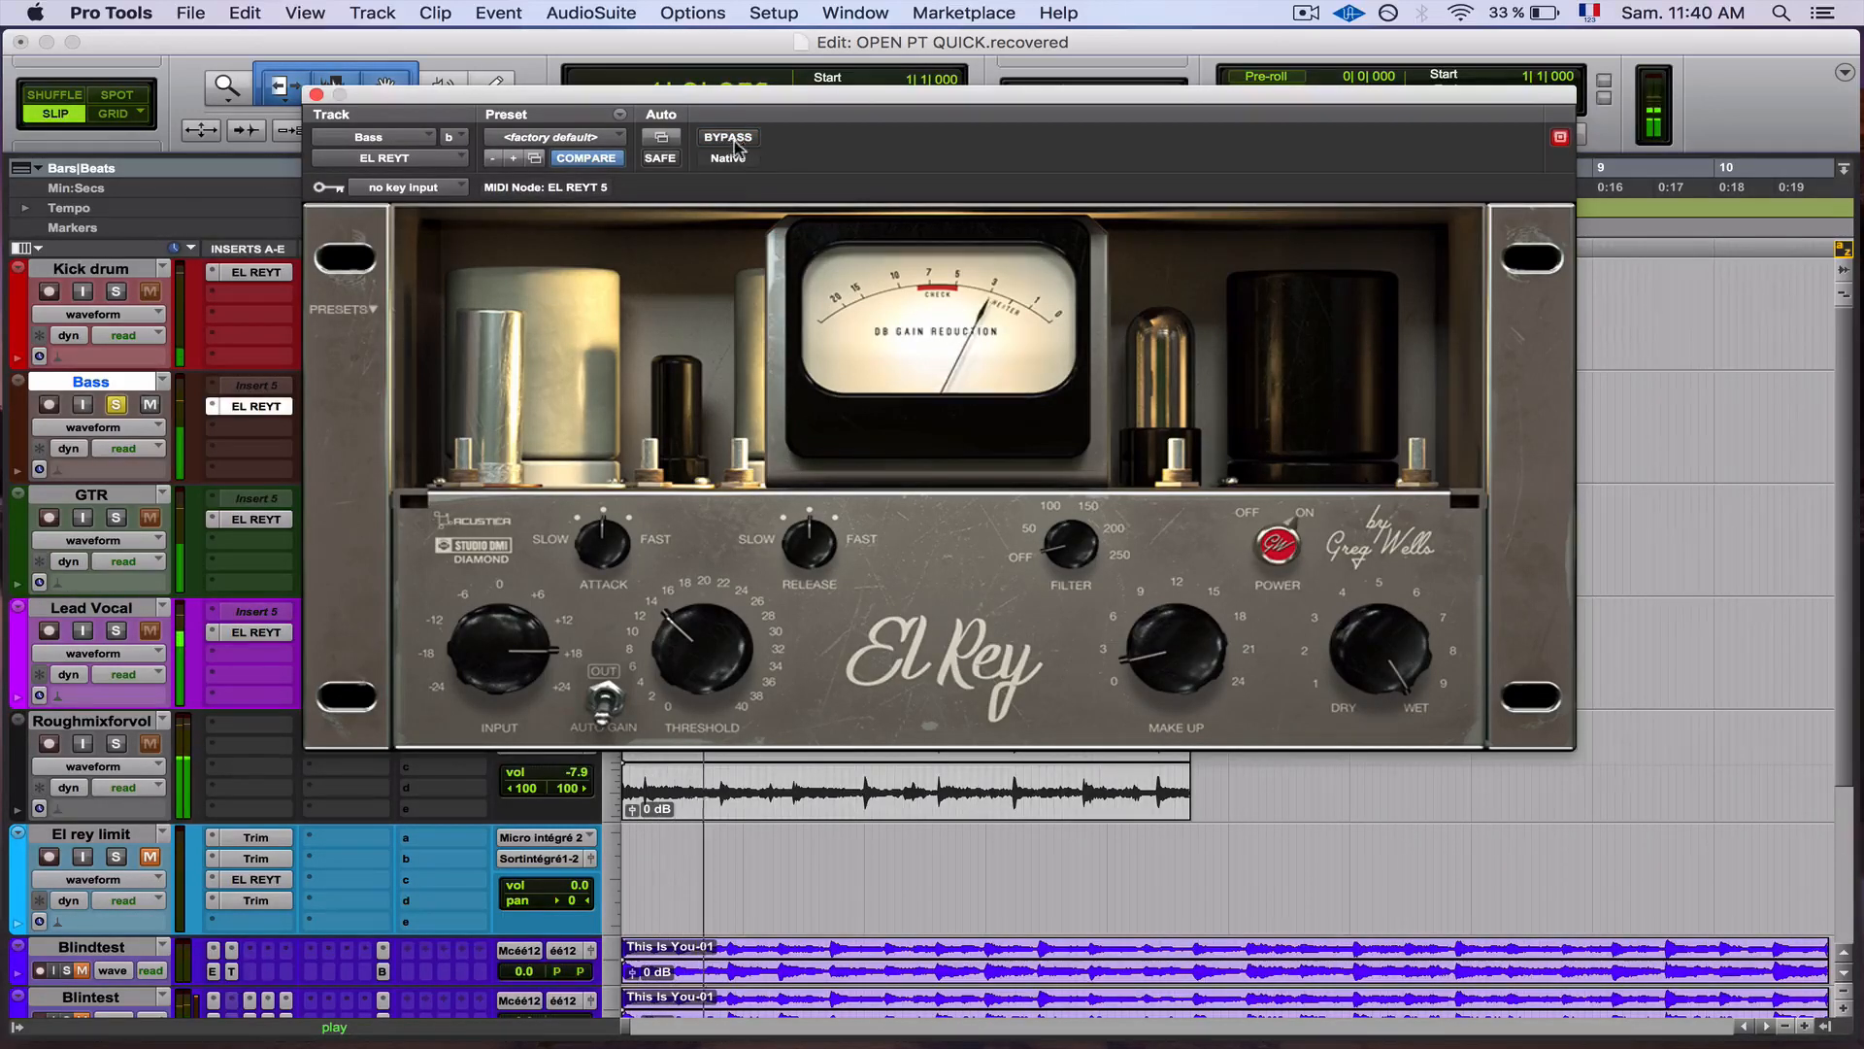
pyautogui.moveTo(1076, 550); pyautogui.dragTo(1097, 533)
pyautogui.moveTo(722, 670); pyautogui.dragTo(730, 589)
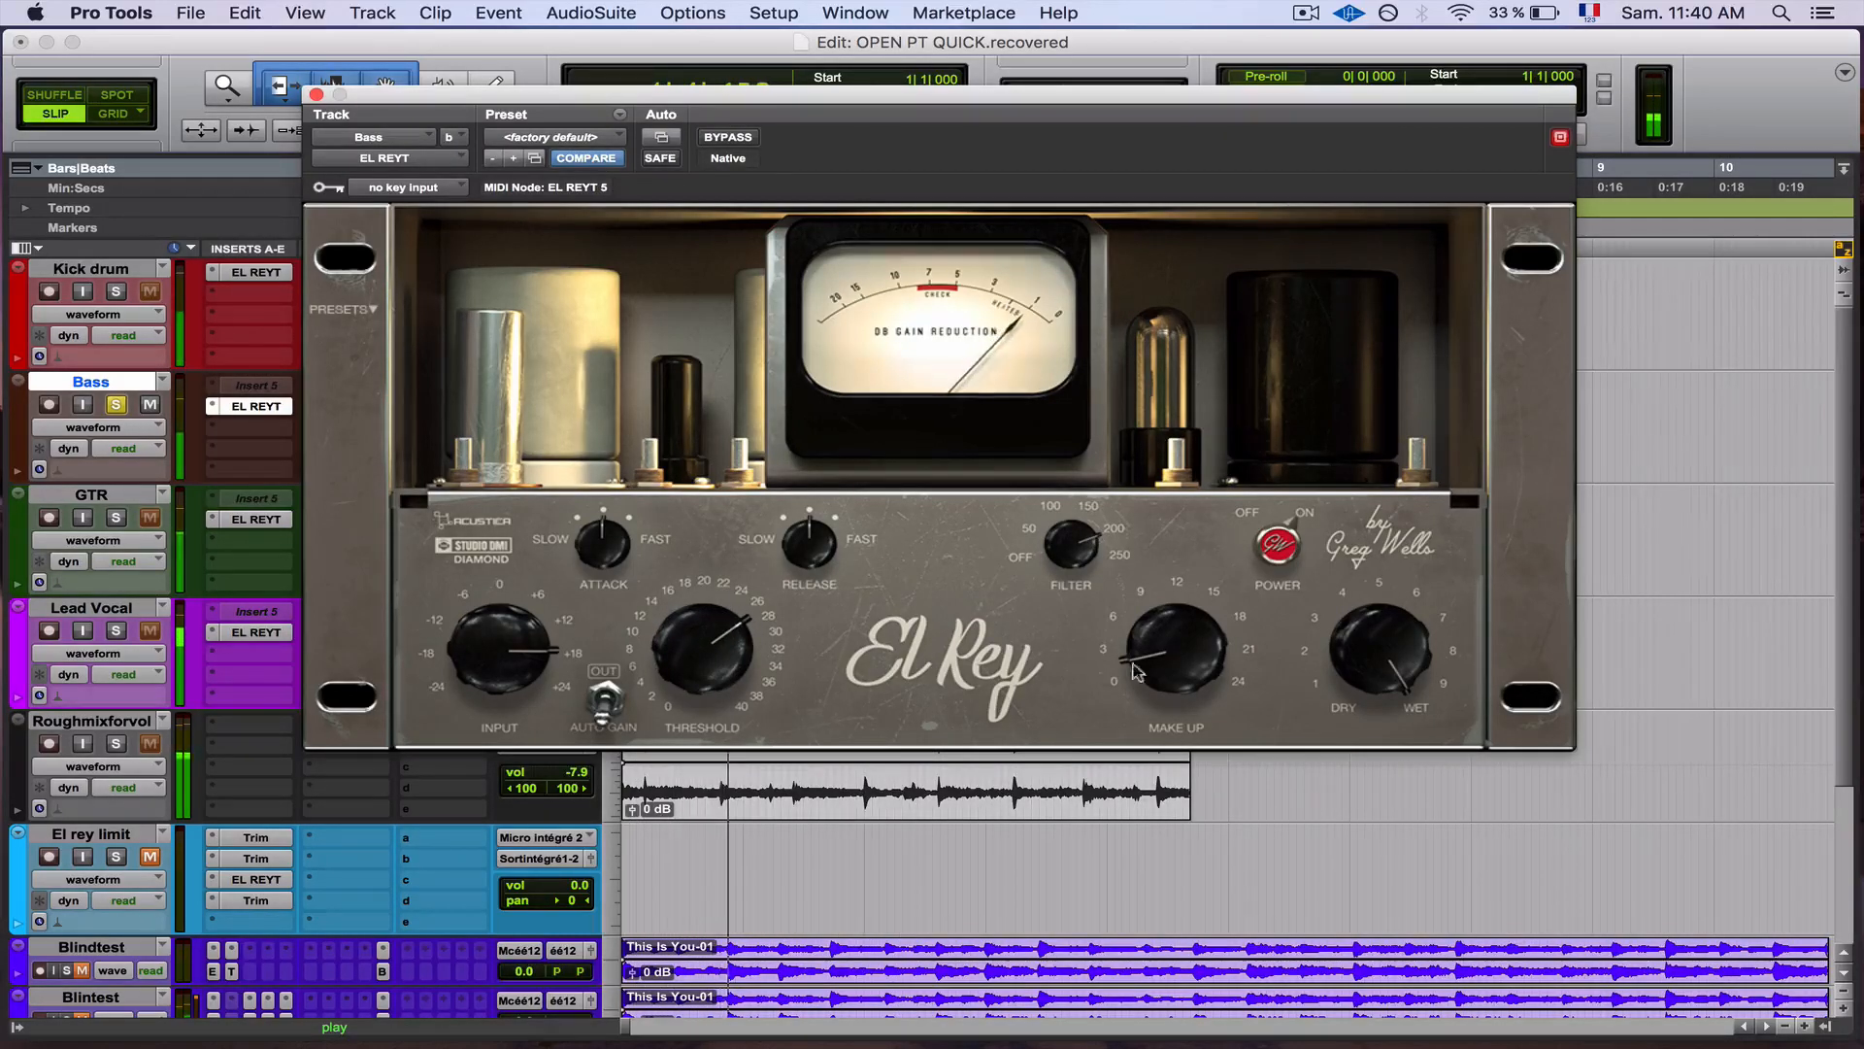
# Step: Compare the Bass sound using El Rey's bypass and power switches, leaving the compressor powered on and active
pyautogui.click(740, 139)
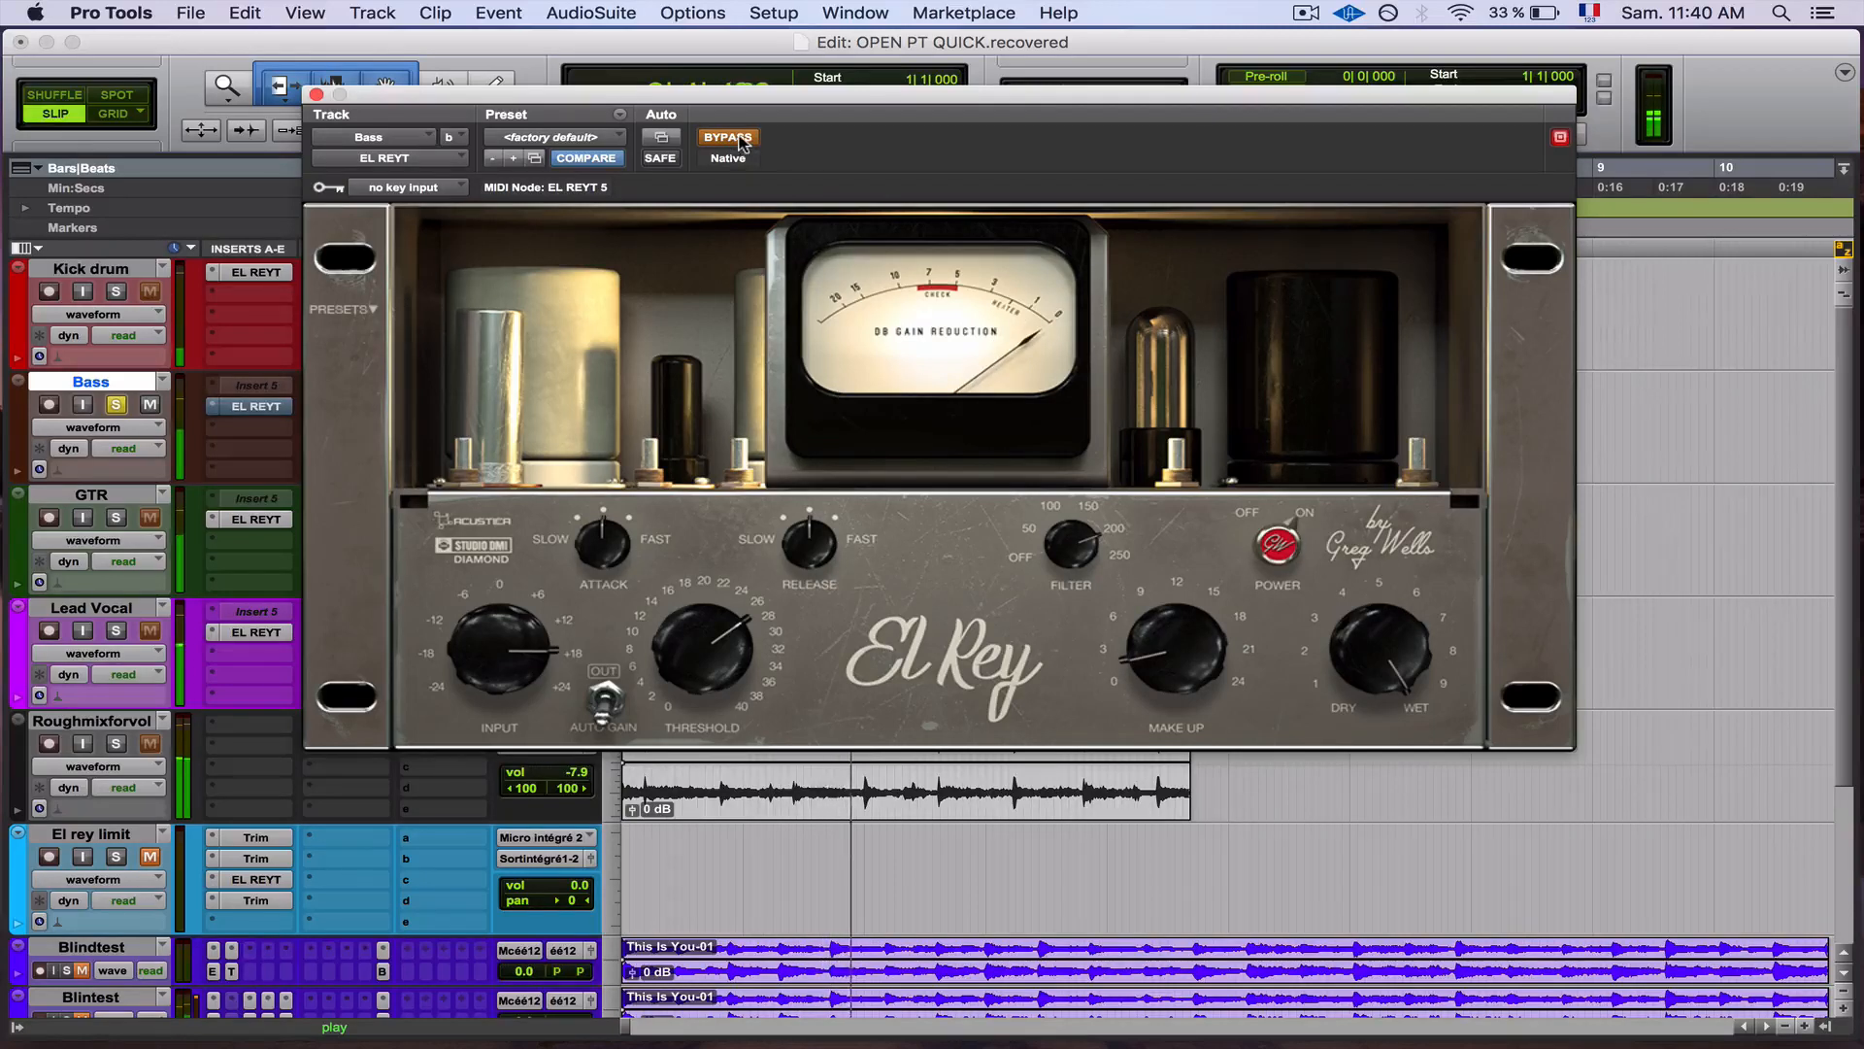
pyautogui.click(740, 139)
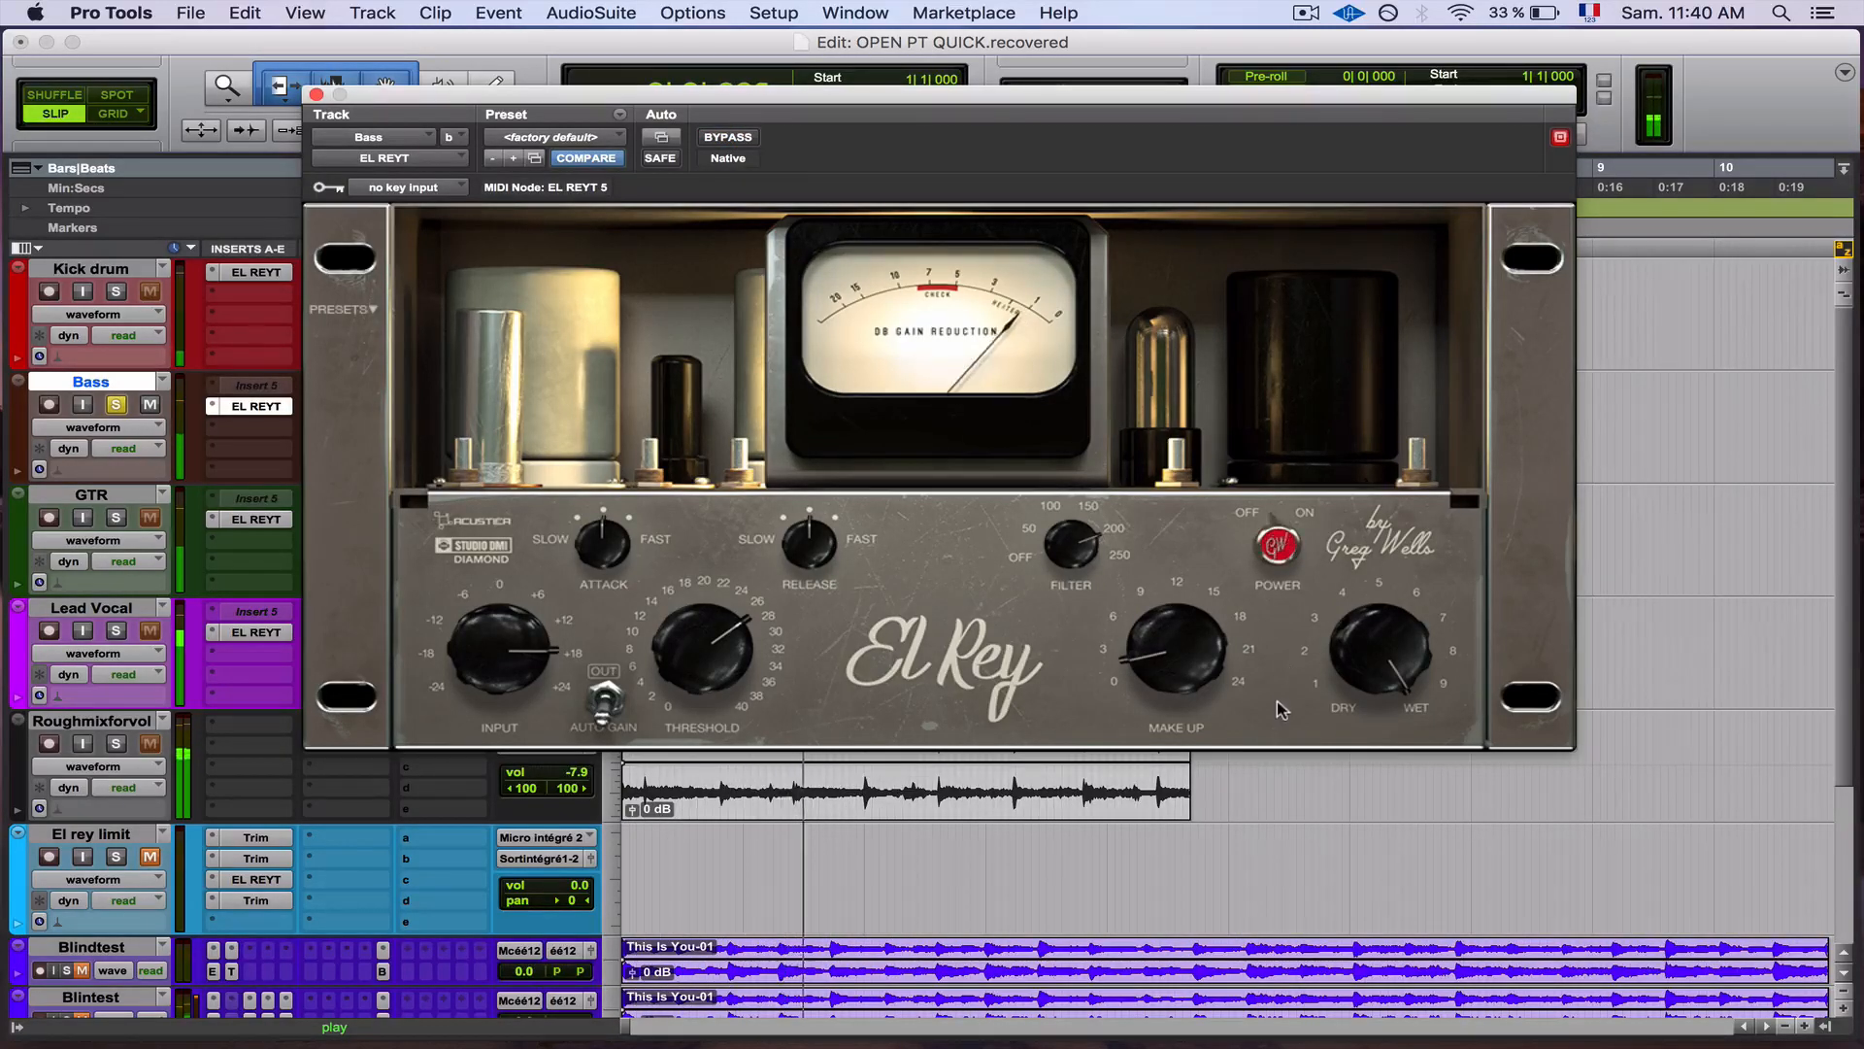
pyautogui.click(1276, 554)
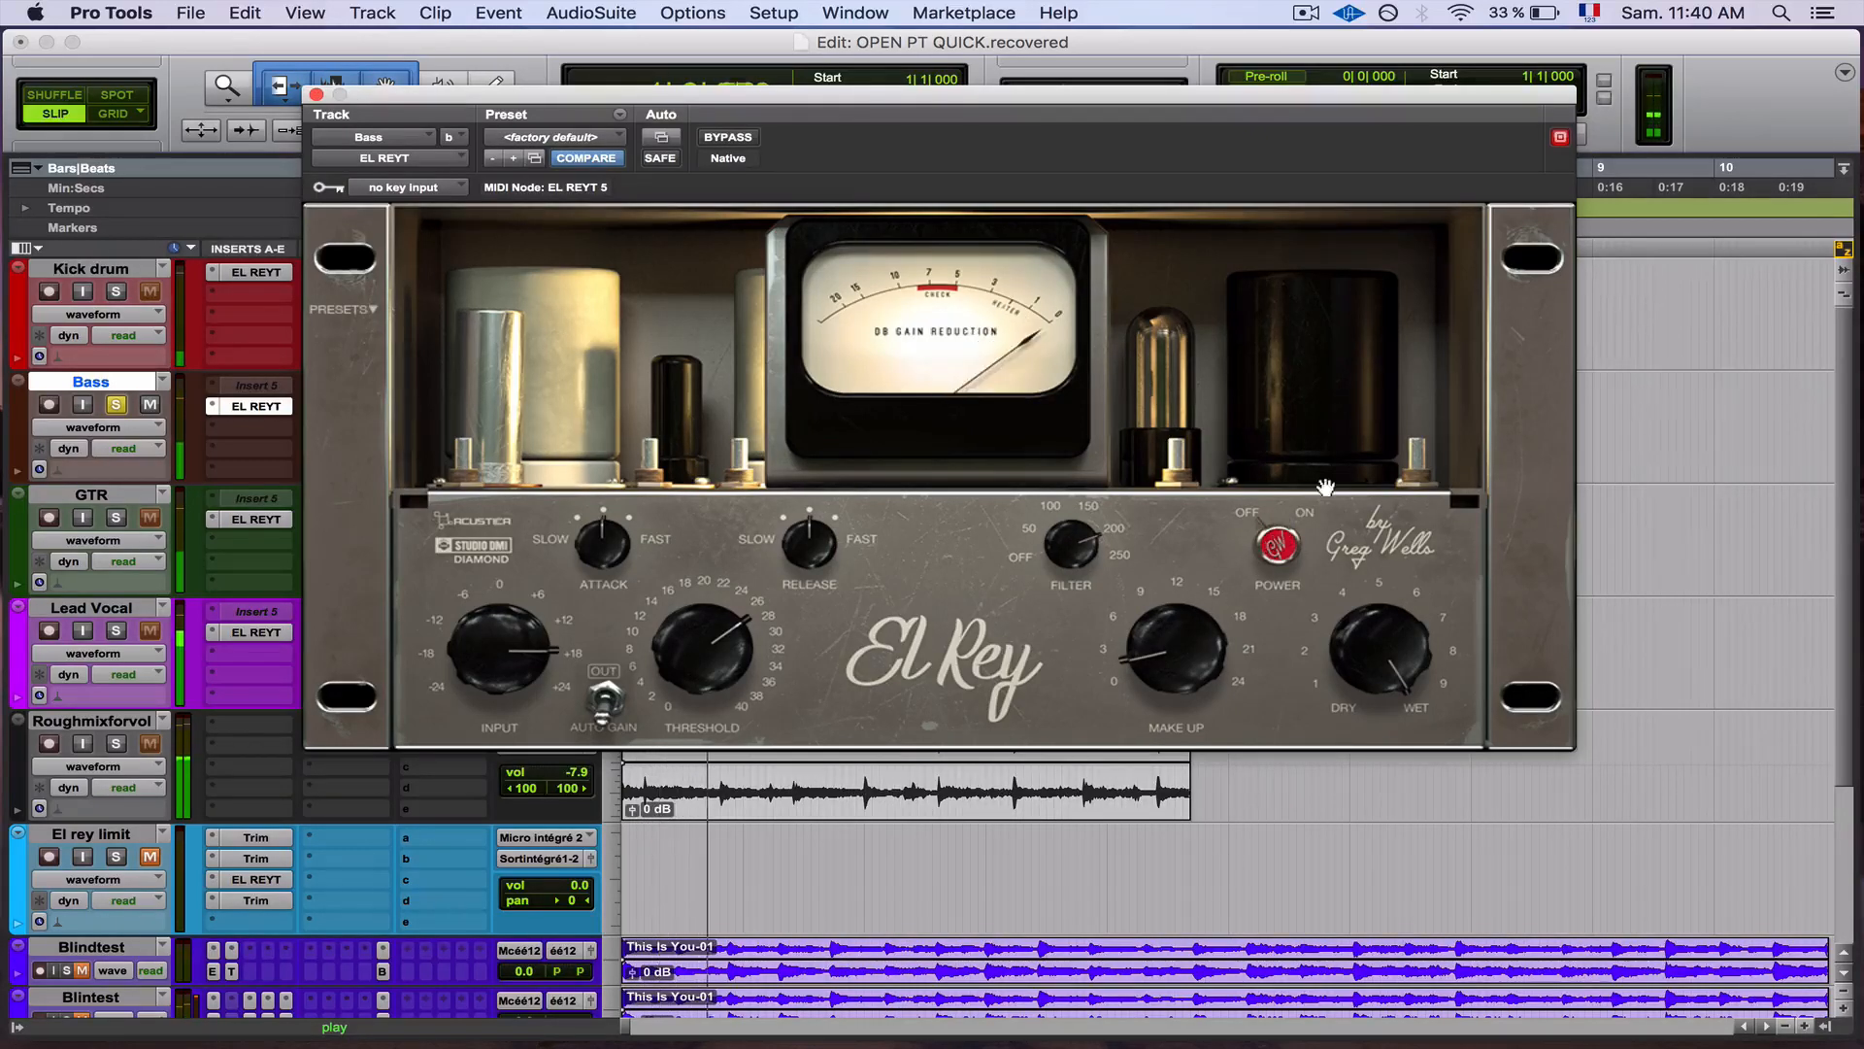
pyautogui.click(1278, 547)
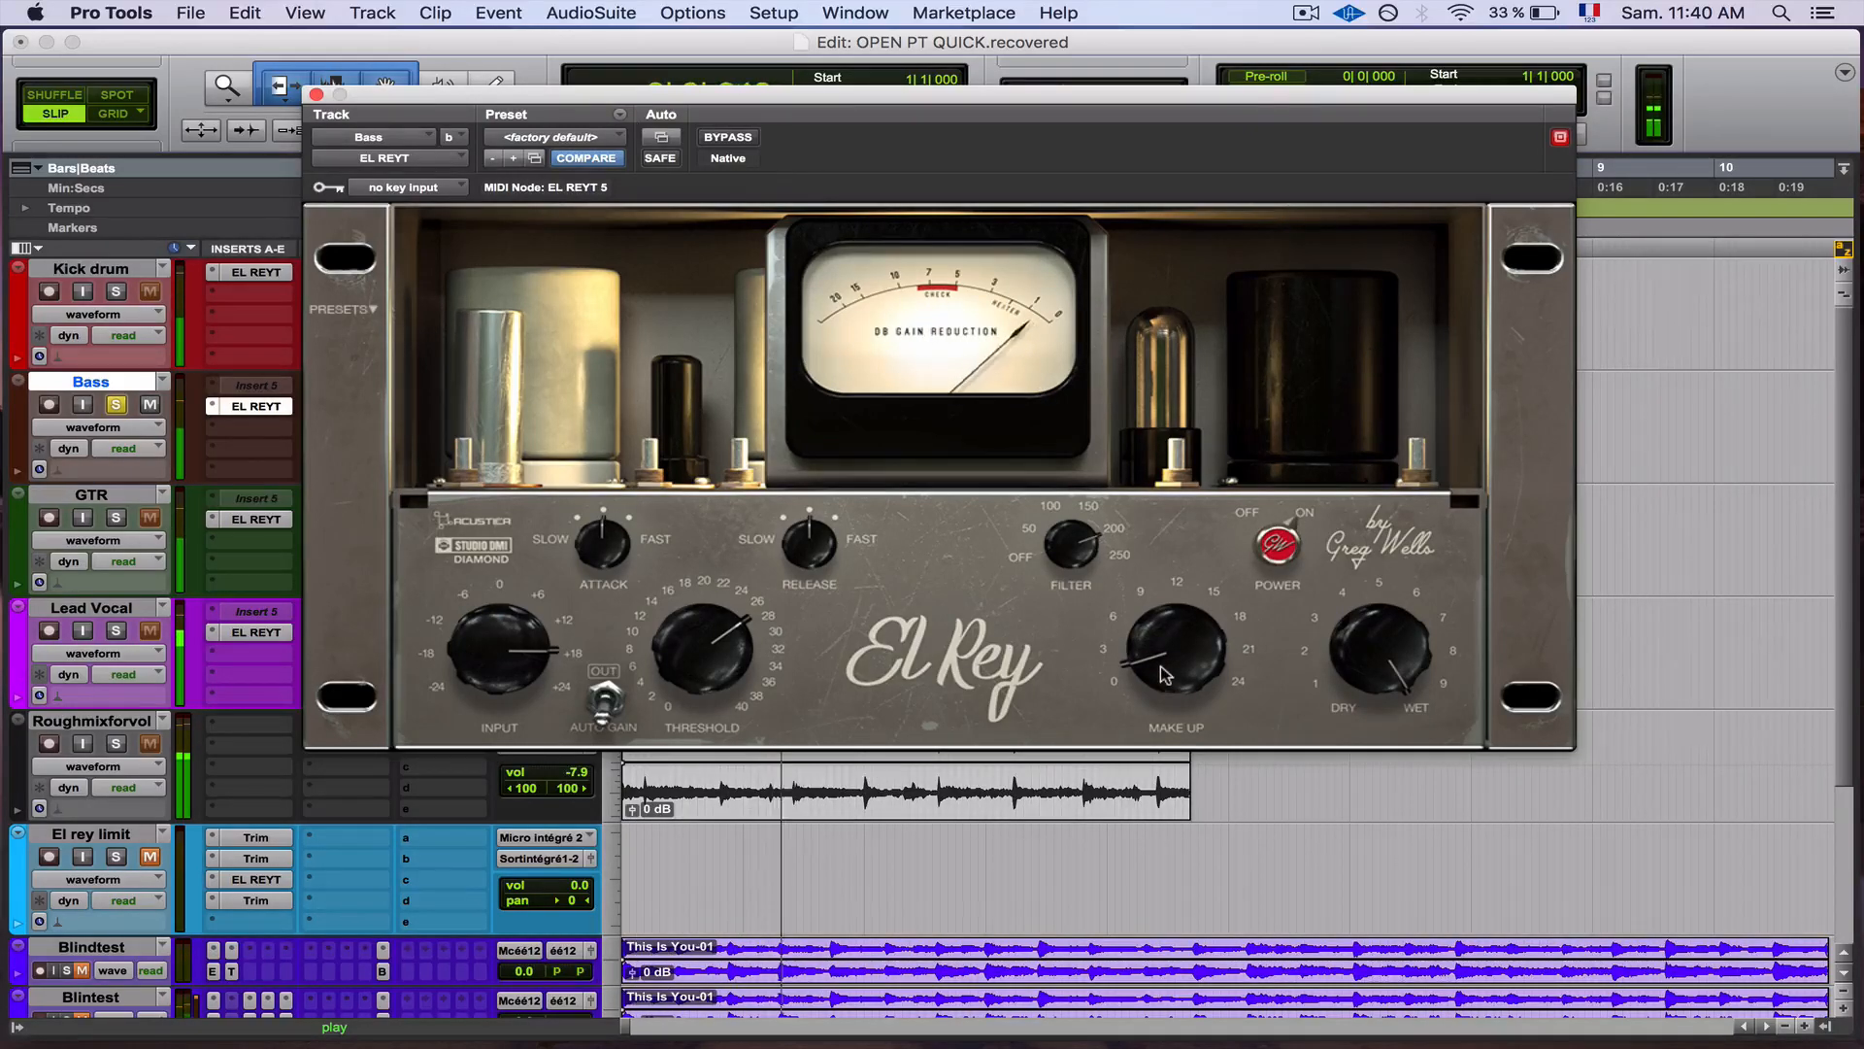
# Step: Solo the GTR track instead of Bass, select its GTR-cm-02 clip, and play it with its El Rey bypassed
pyautogui.click(317, 96)
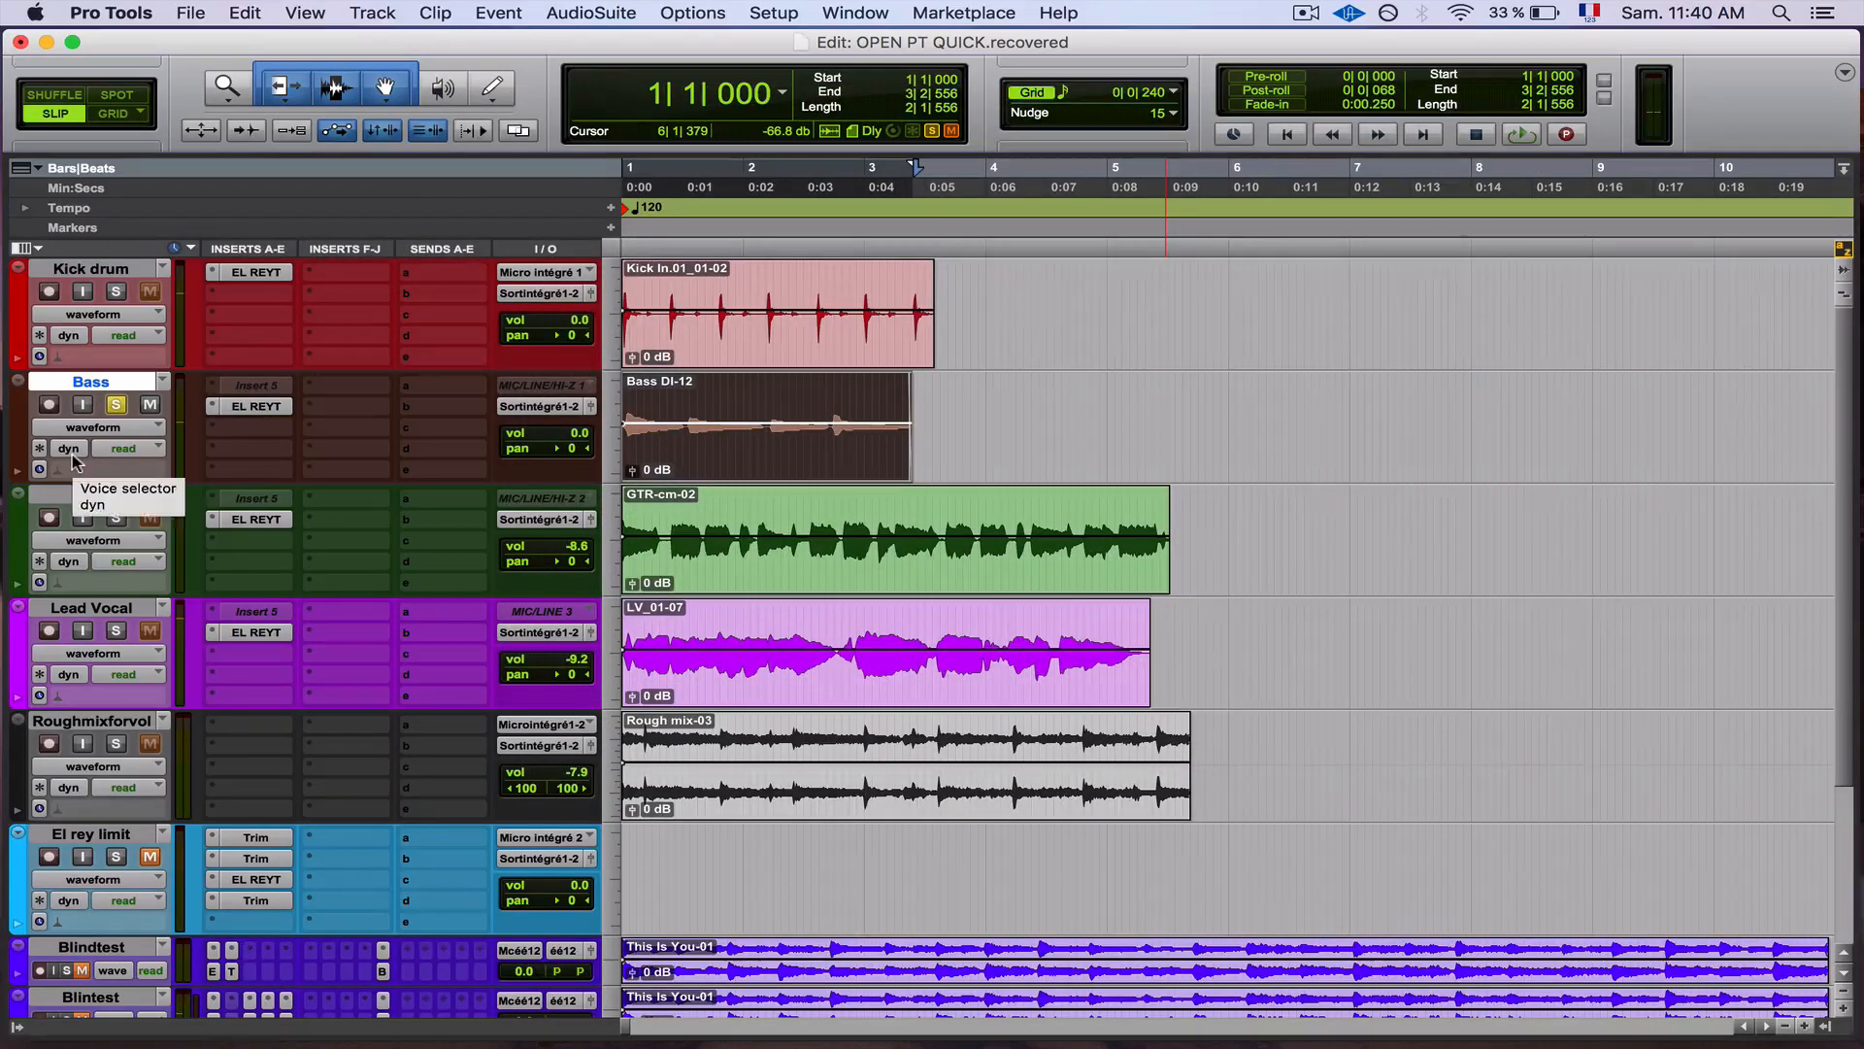
pyautogui.click(116, 404)
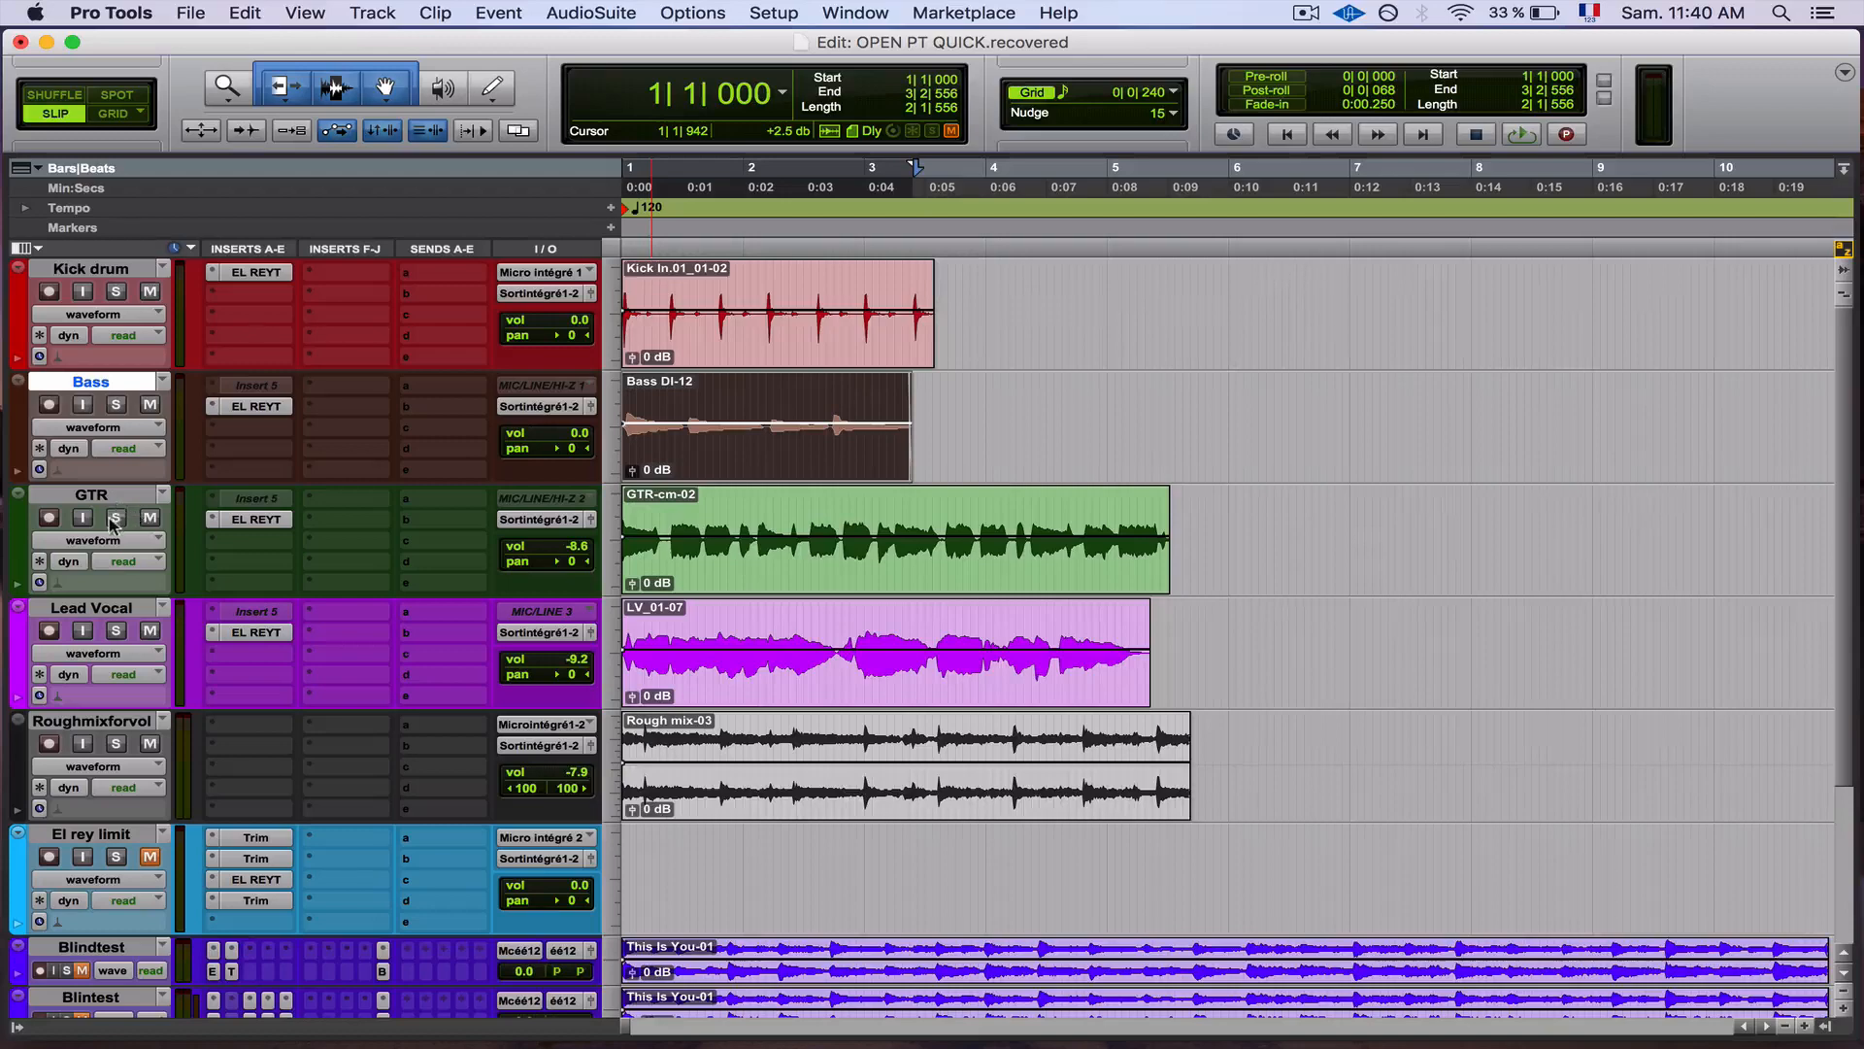
pyautogui.click(689, 589)
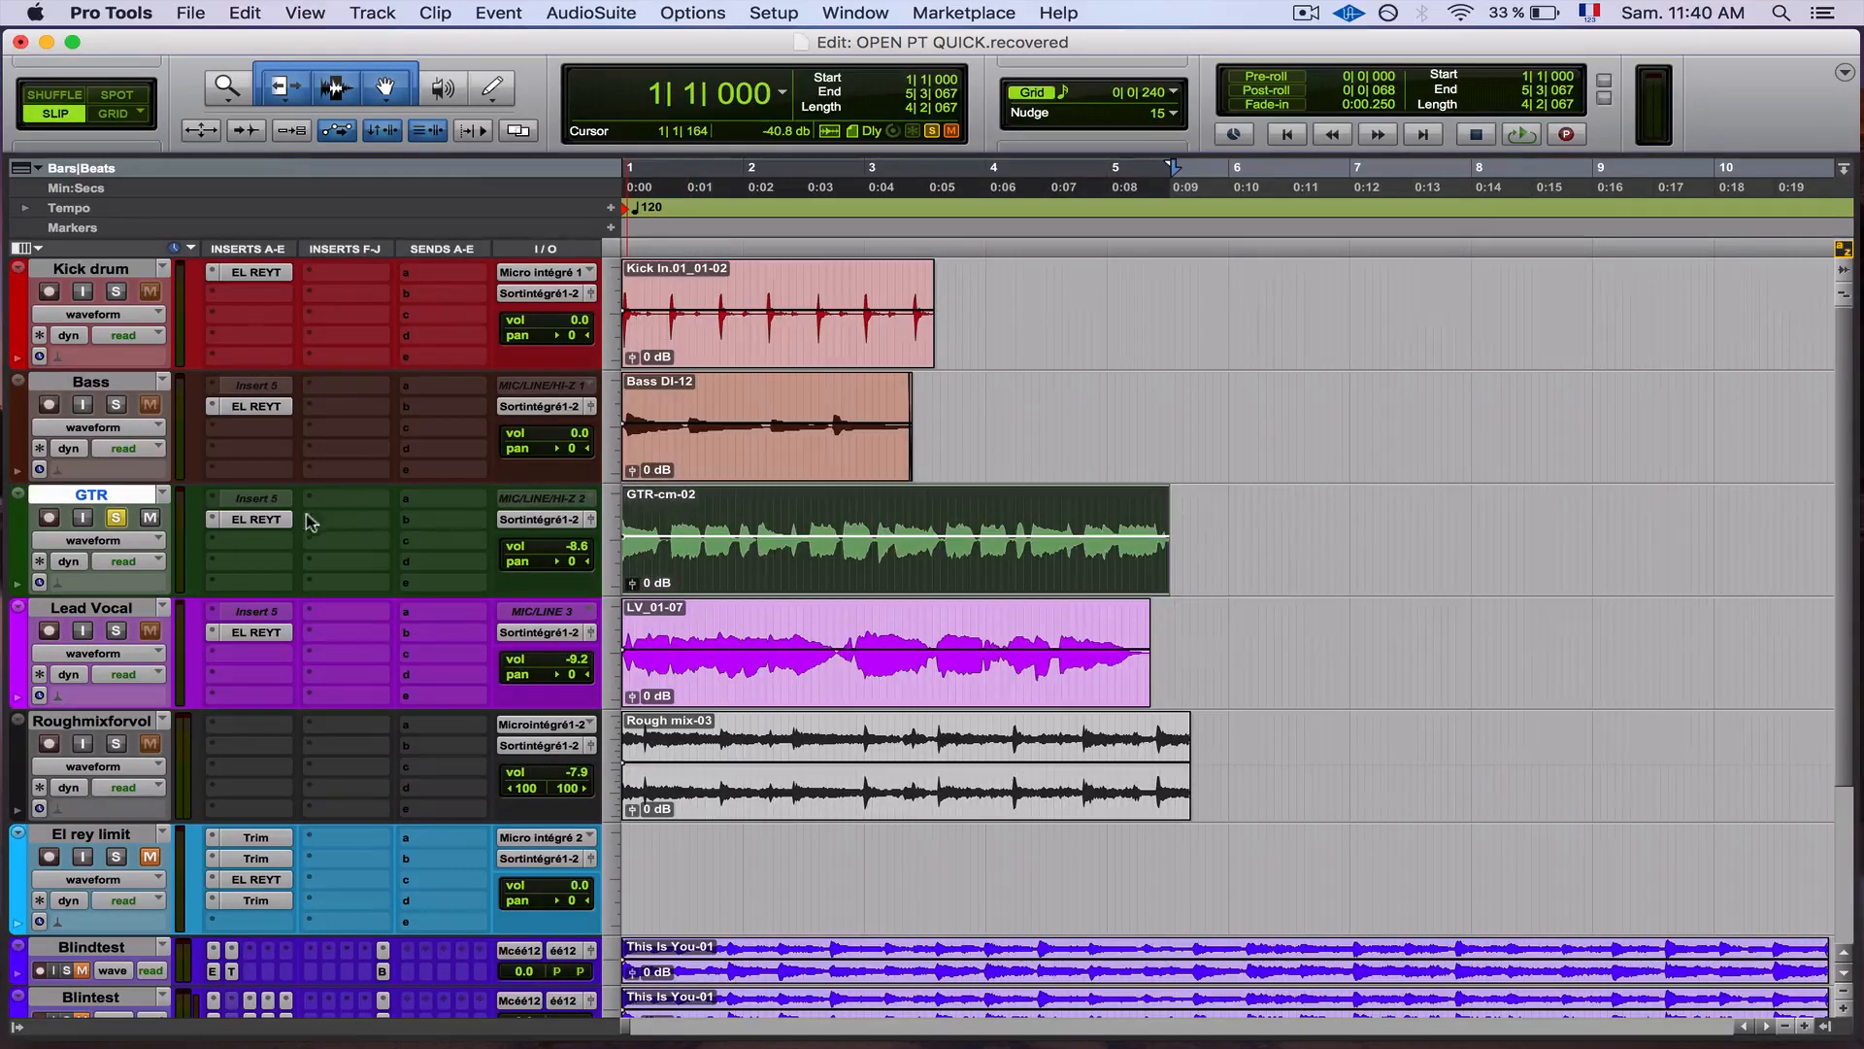
pyautogui.click(257, 518)
pyautogui.press('space')
pyautogui.click(725, 137)
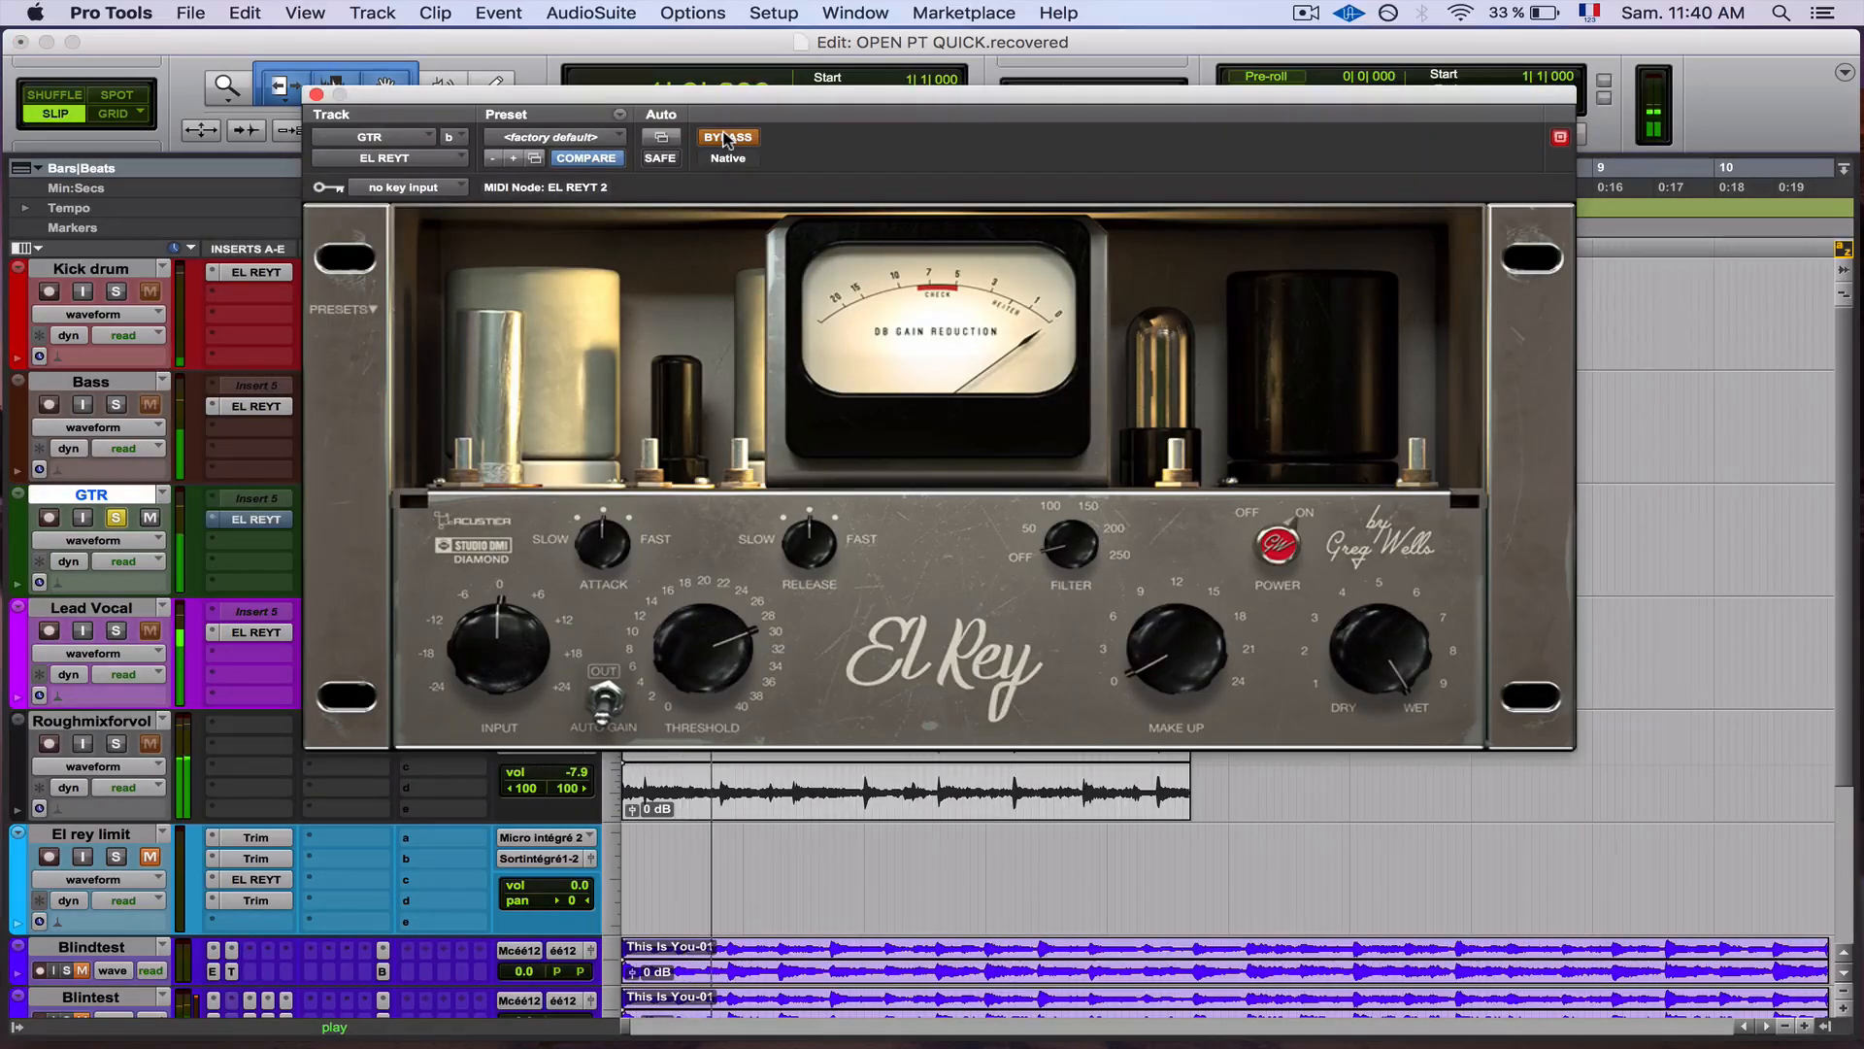
# Step: Compare the guitar with and without its El Rey, and raise the make-up gain slightly, to just under 3
pyautogui.click(726, 138)
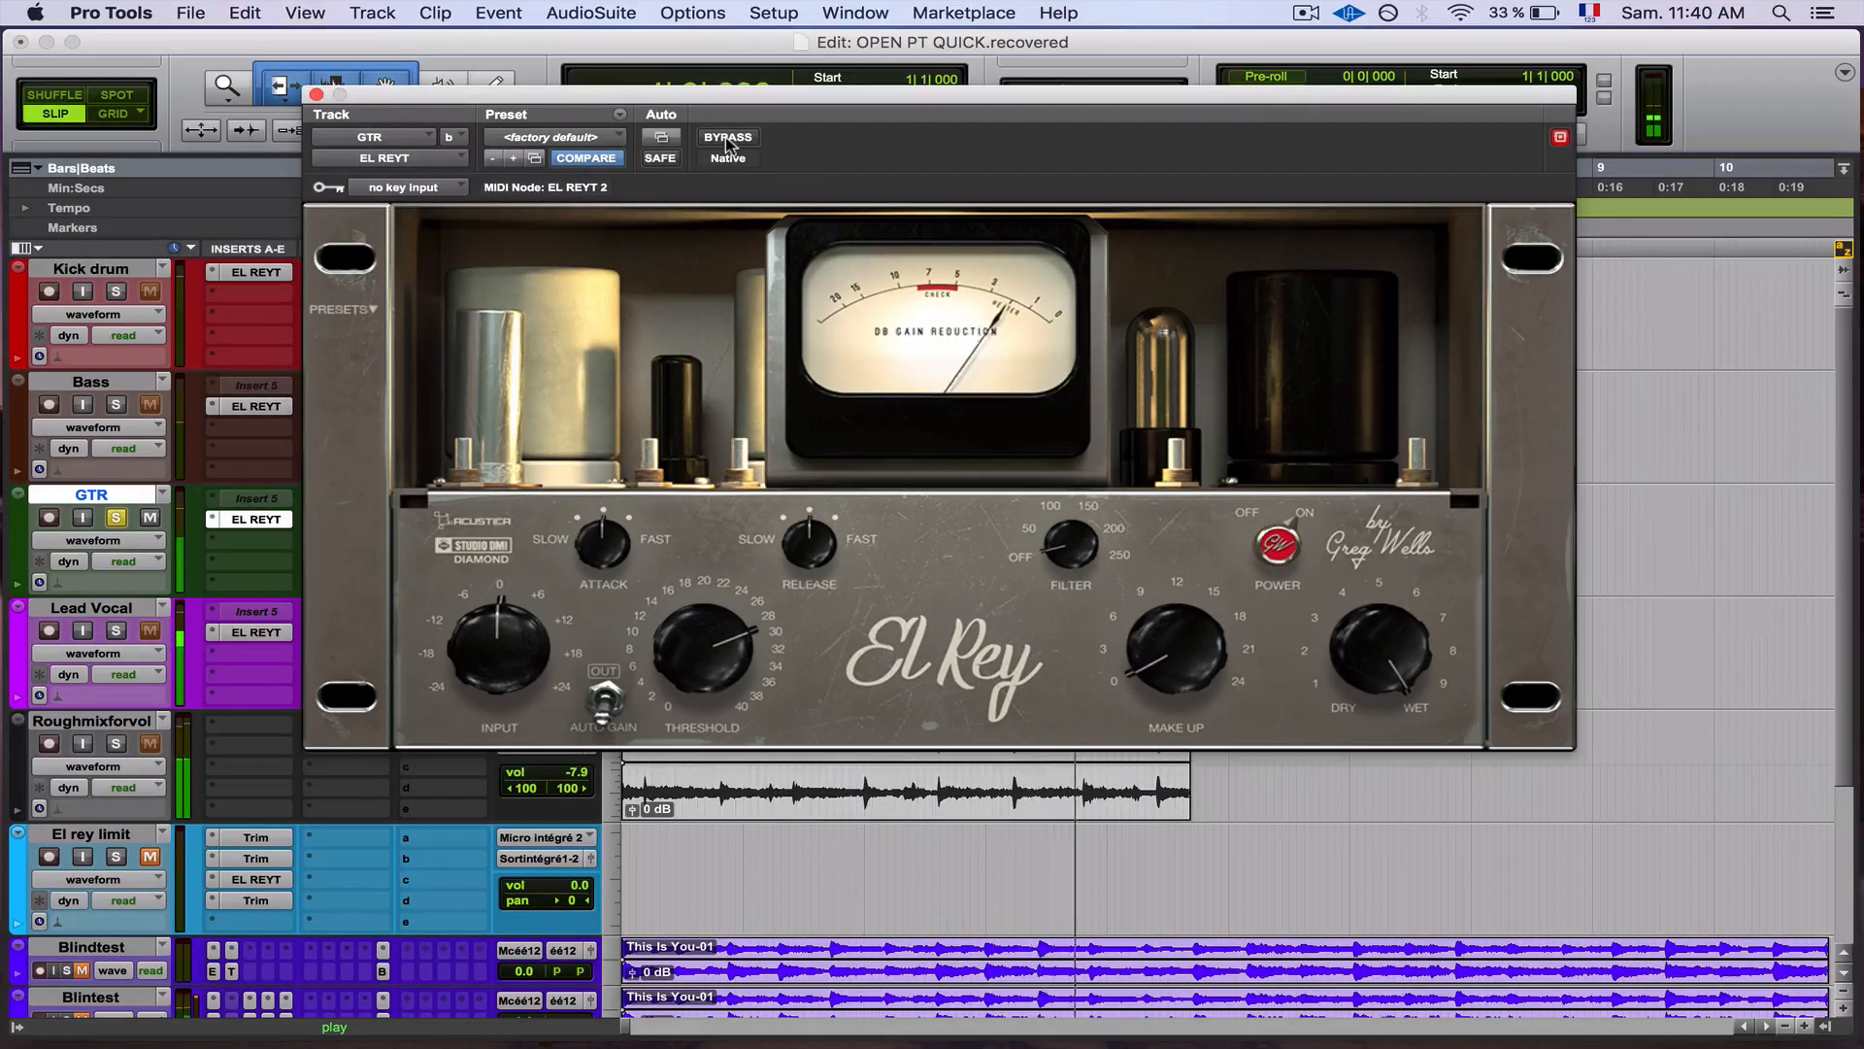
pyautogui.click(728, 139)
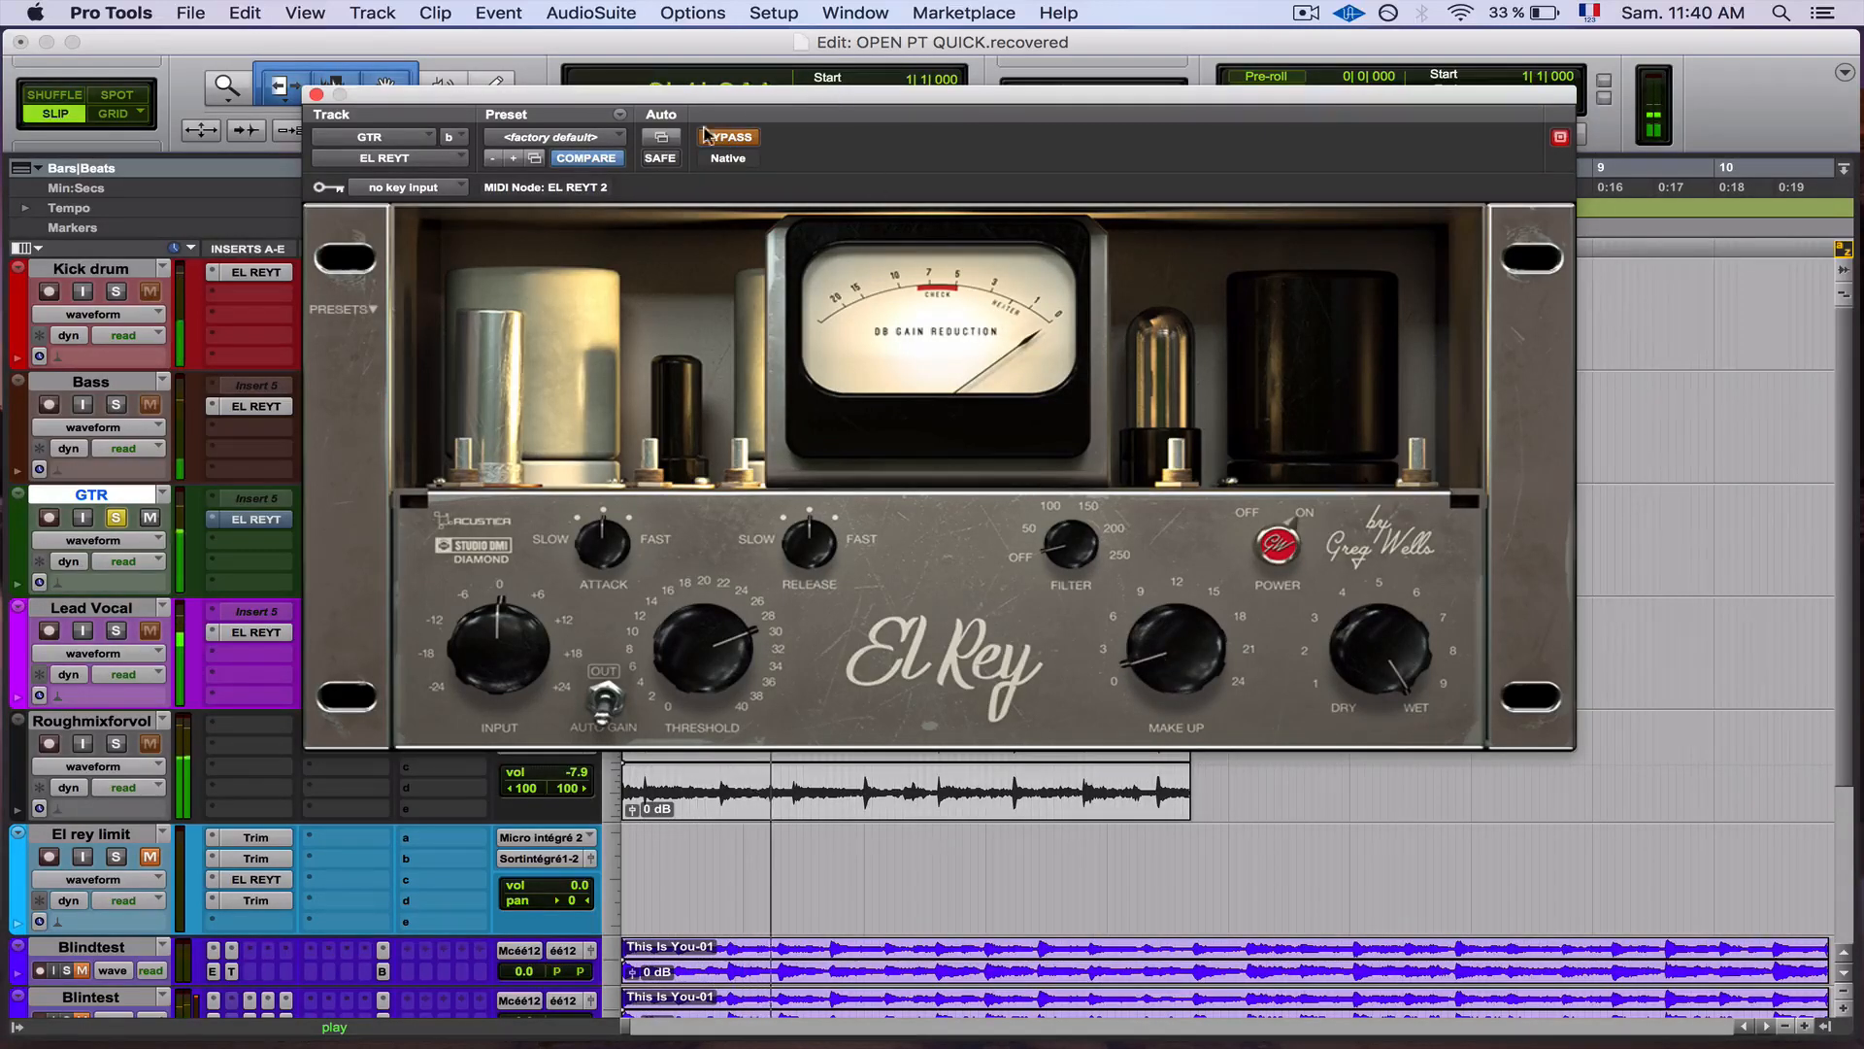
pyautogui.click(715, 145)
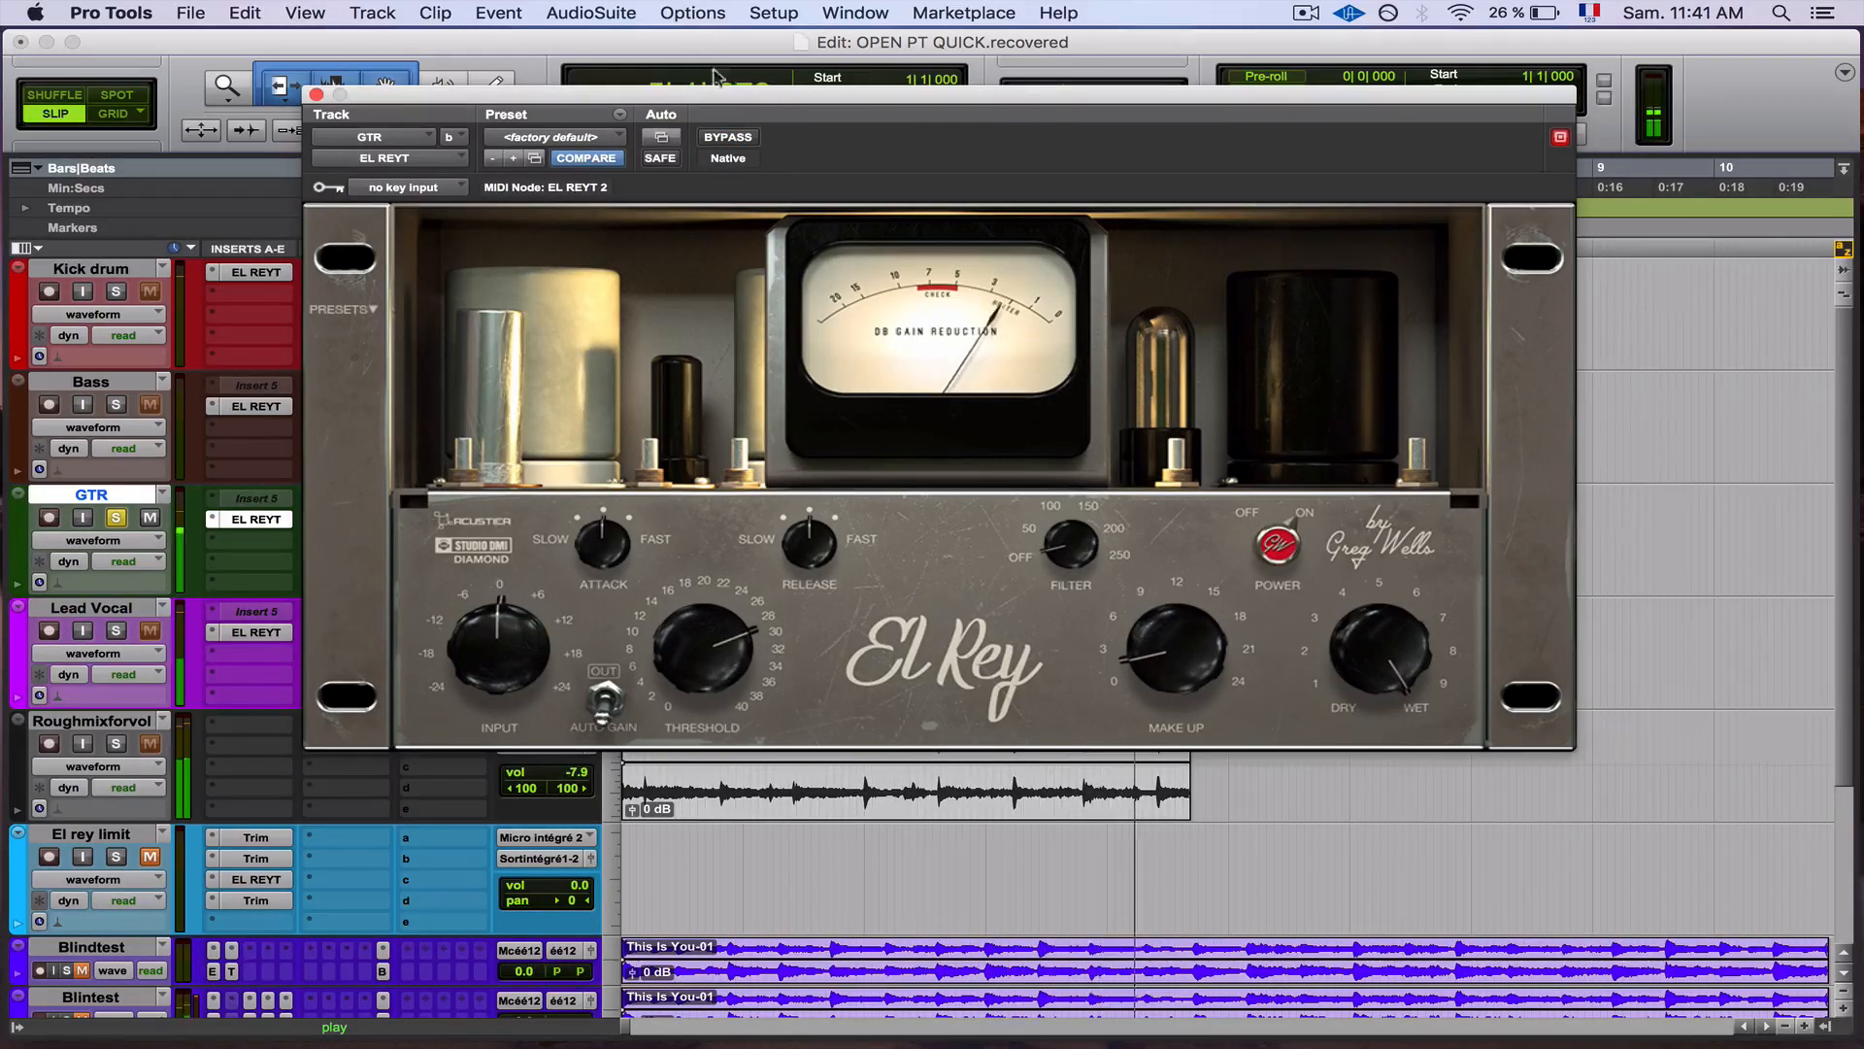
pyautogui.click(743, 142)
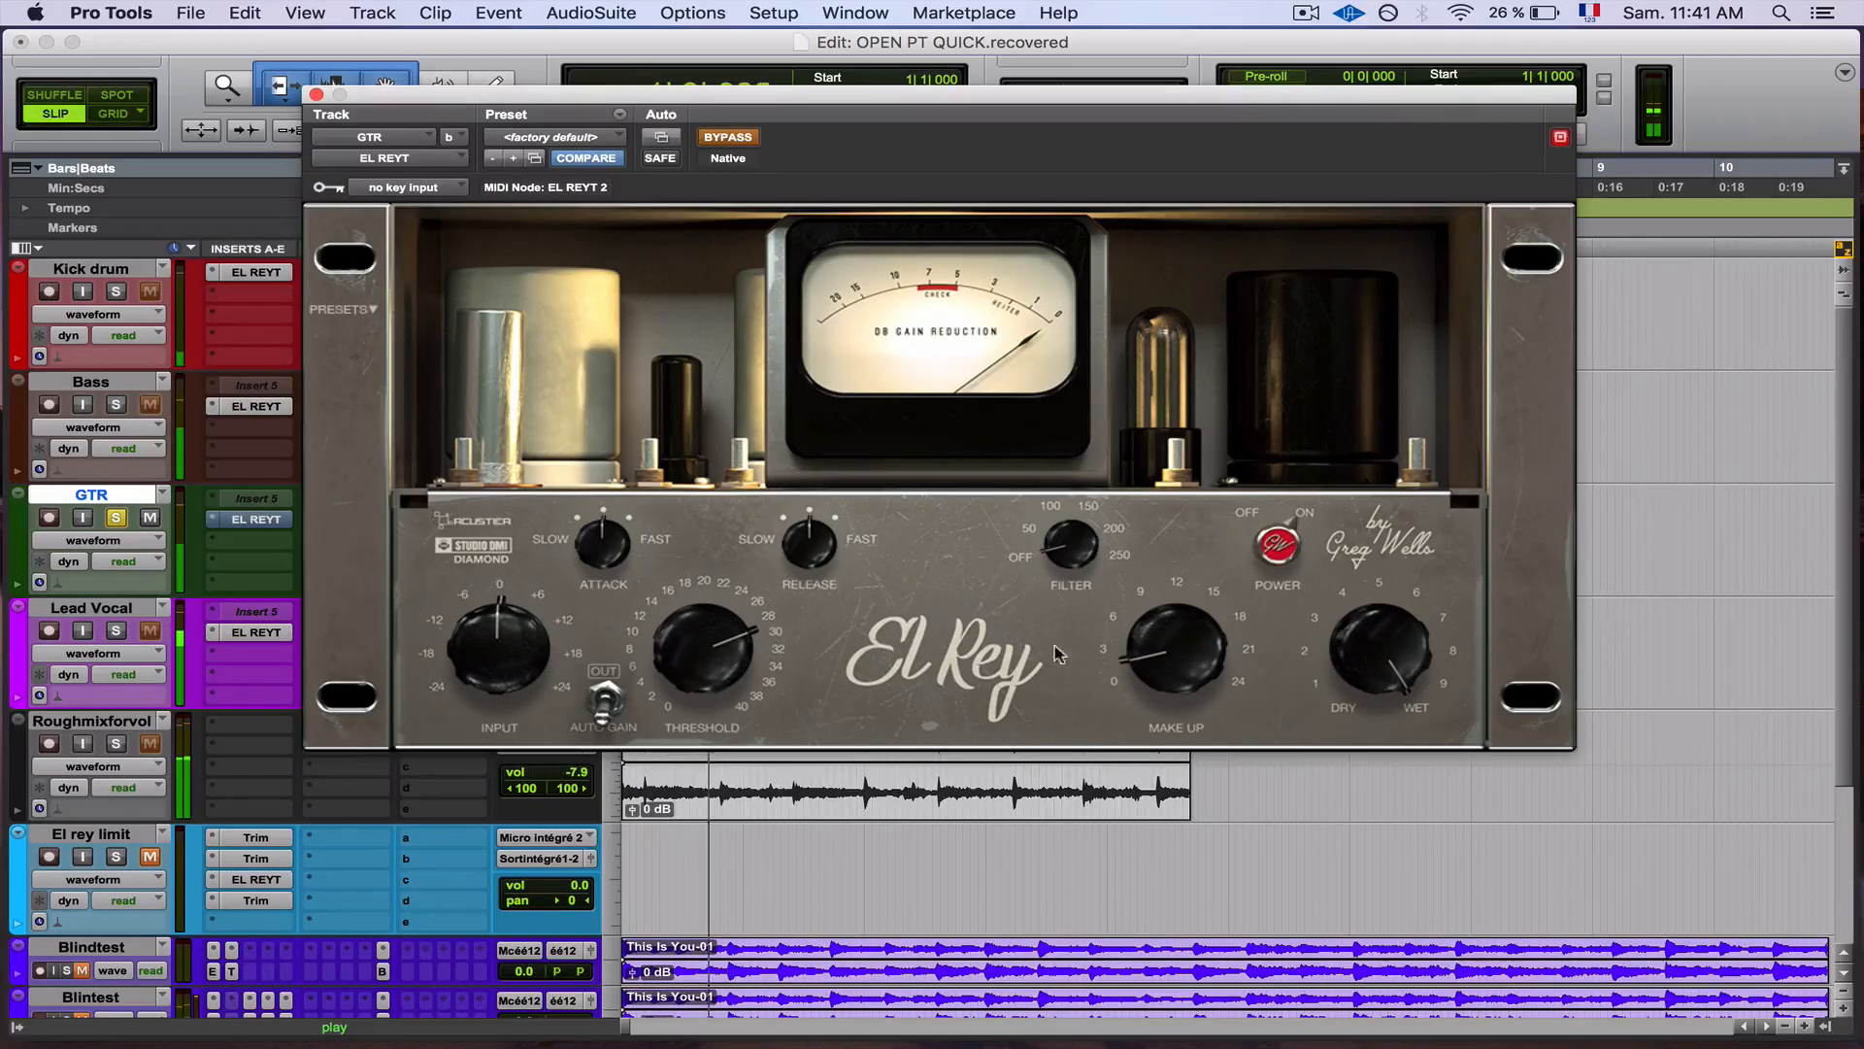
pyautogui.moveTo(1204, 670); pyautogui.dragTo(1204, 663)
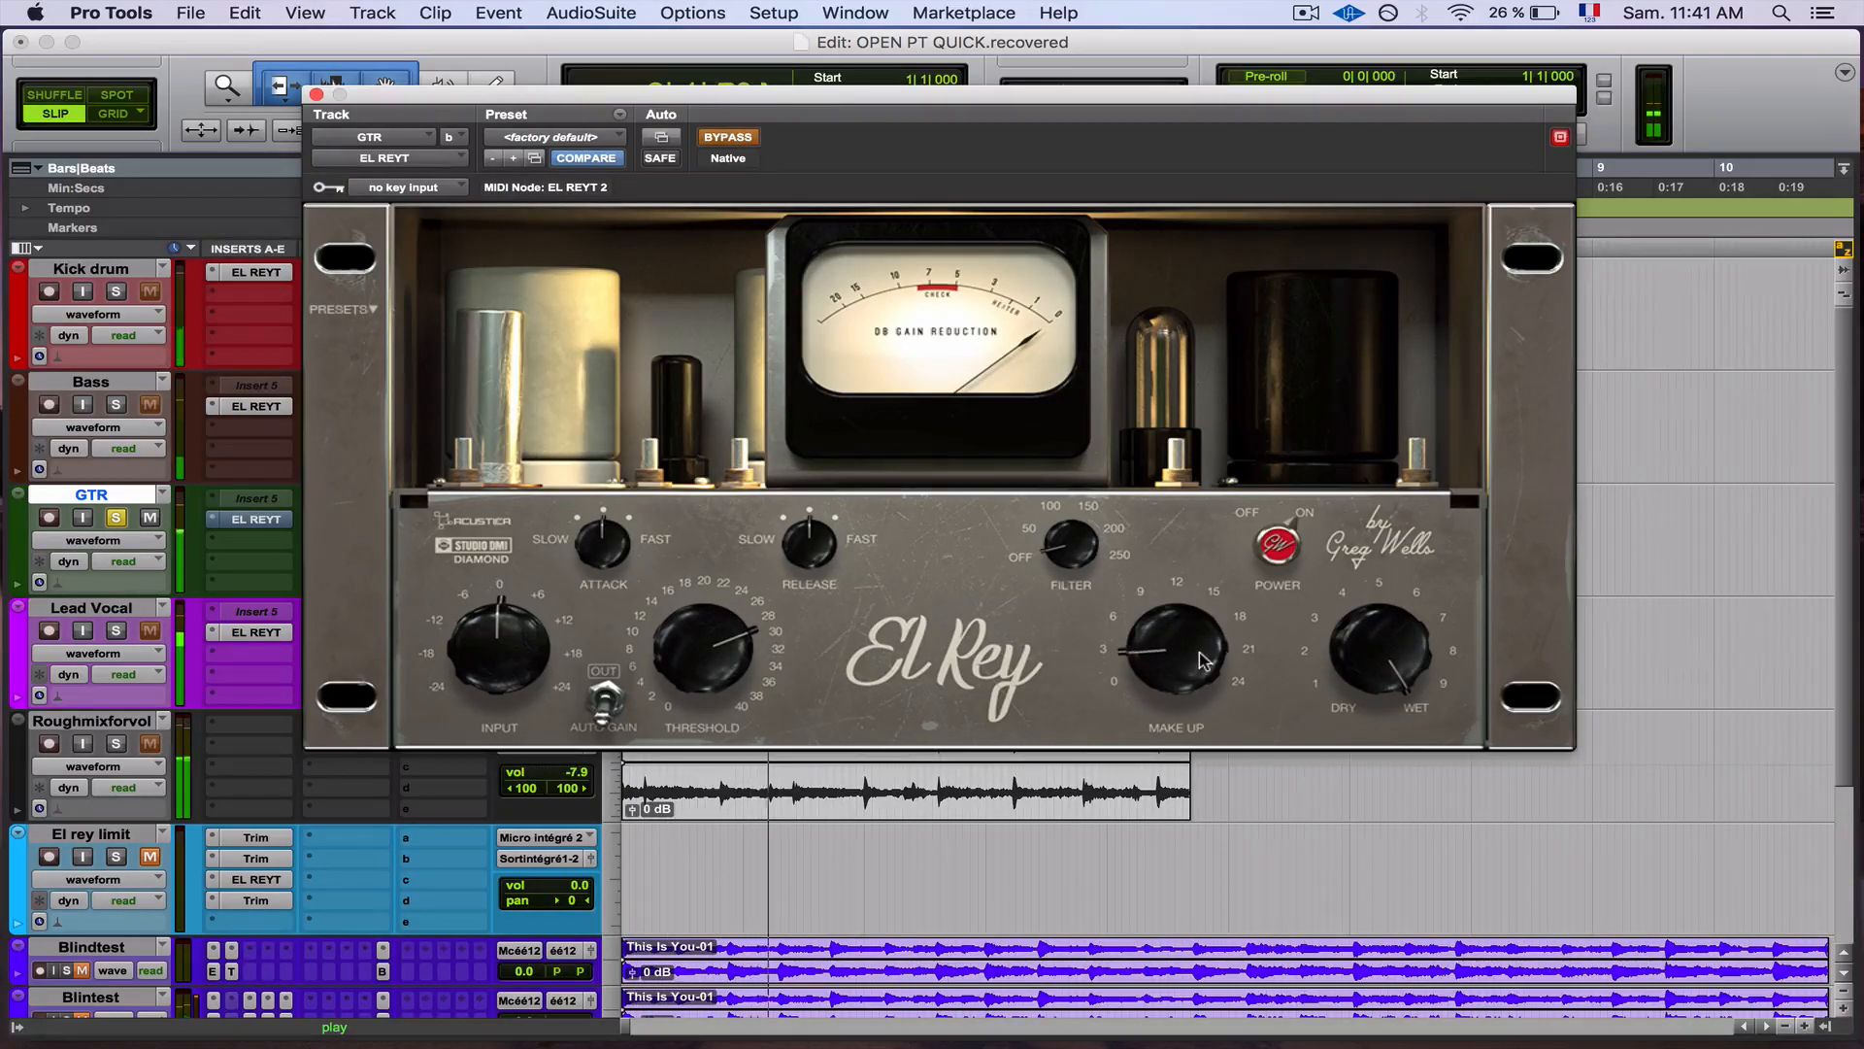
pyautogui.click(730, 142)
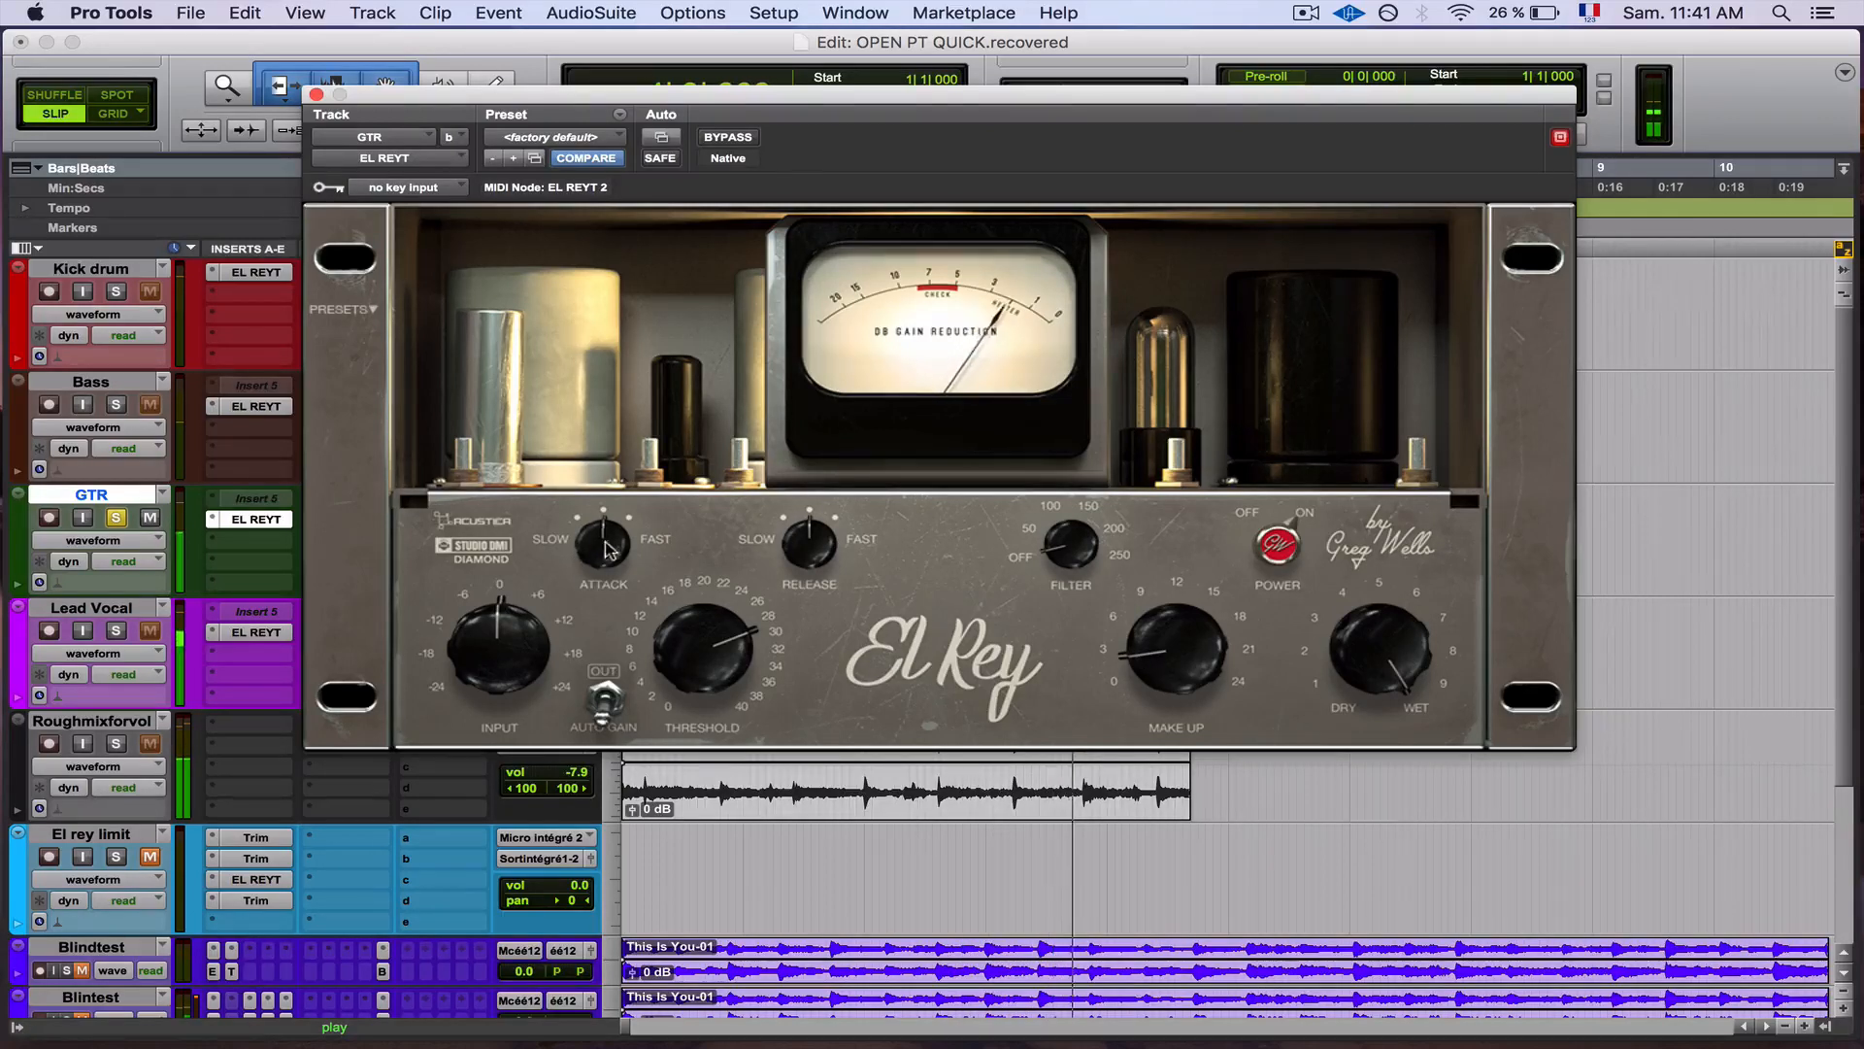
# Step: Turn the GTR El Rey's attack and release toward fast, set the threshold to about 26, and compare with bypass
pyautogui.moveTo(820, 551); pyautogui.dragTo(823, 511)
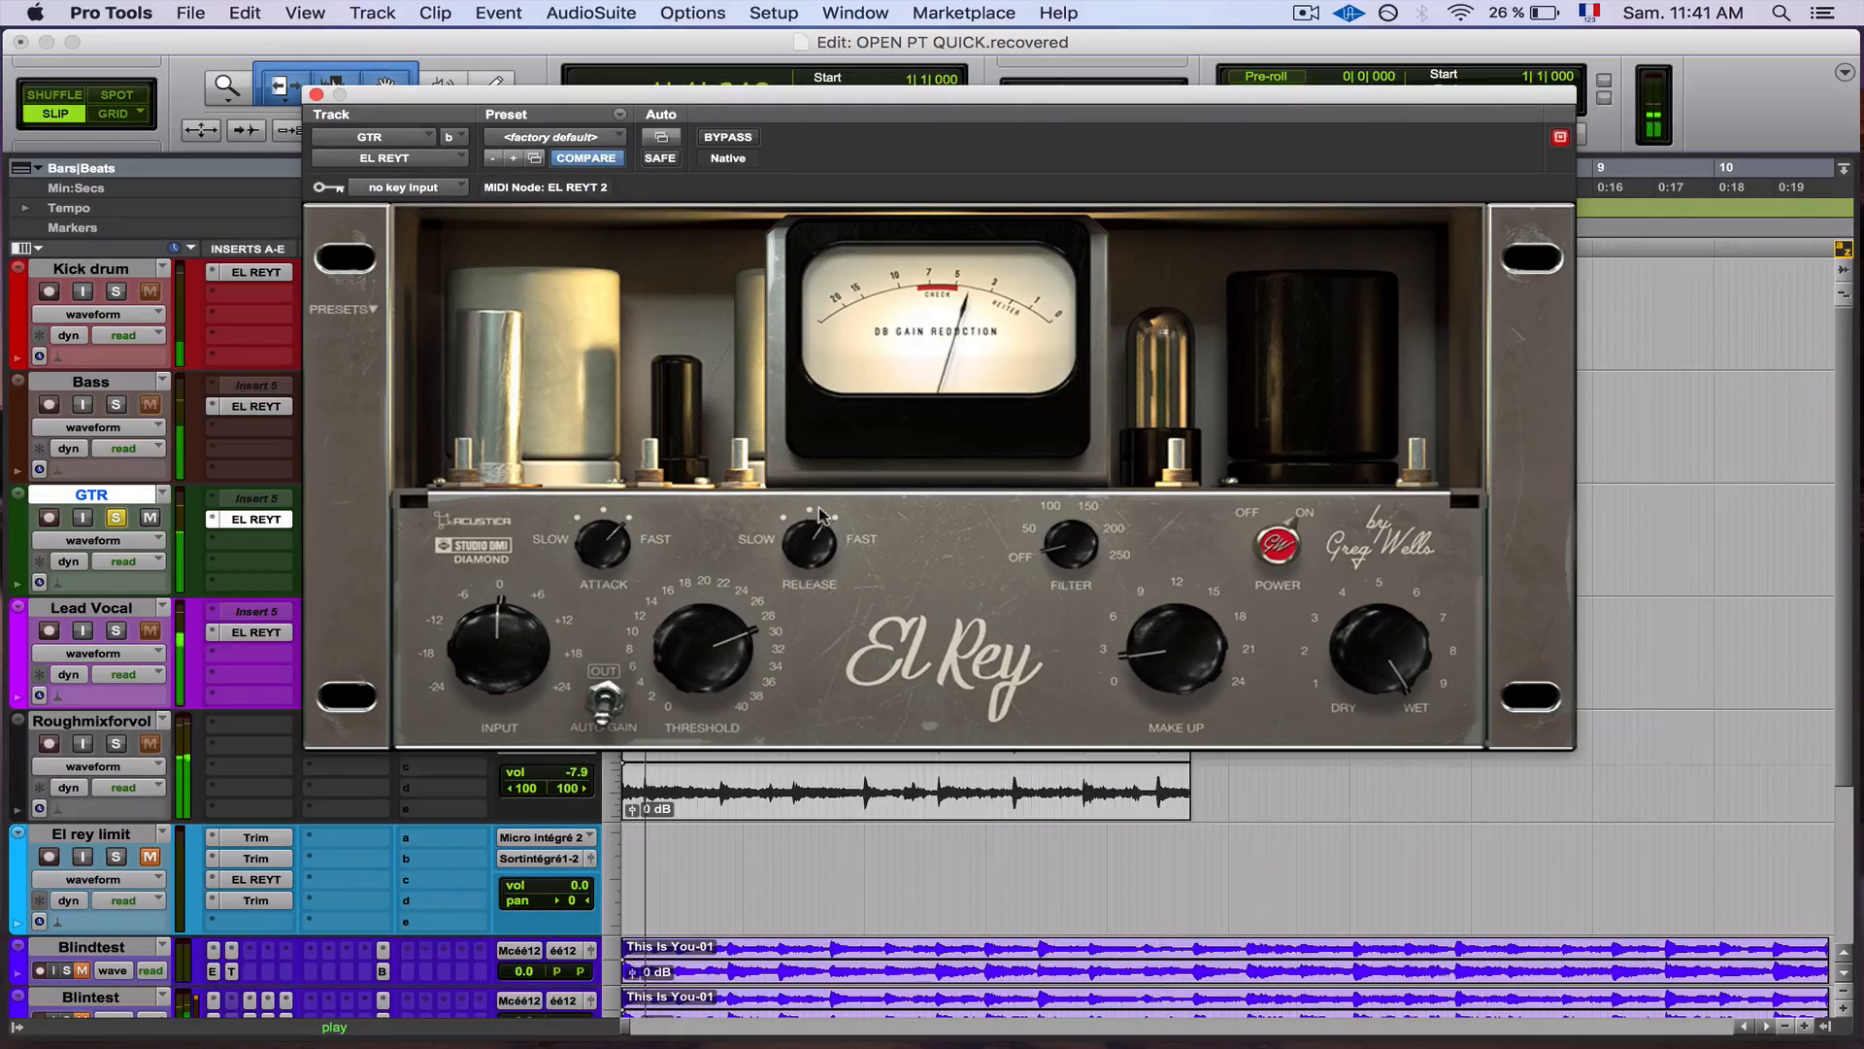
pyautogui.moveTo(701, 638); pyautogui.dragTo(703, 649)
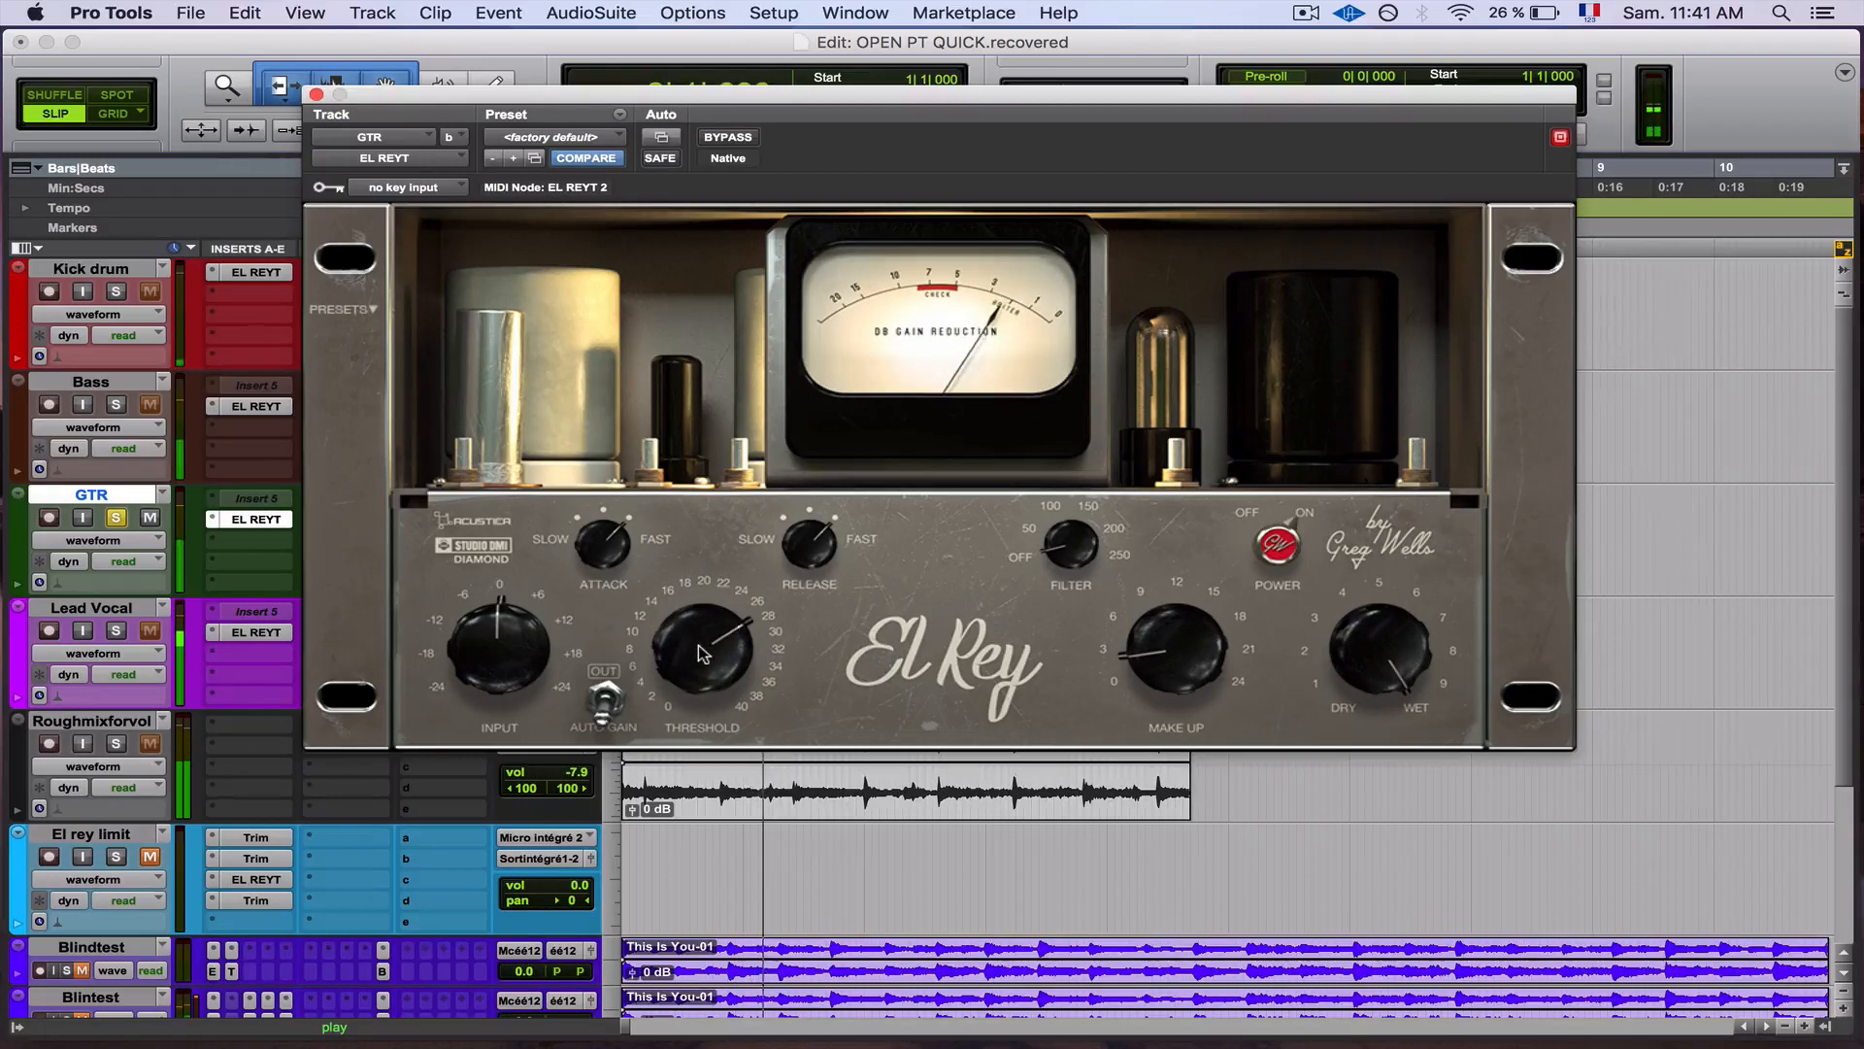
pyautogui.click(723, 138)
pyautogui.click(720, 141)
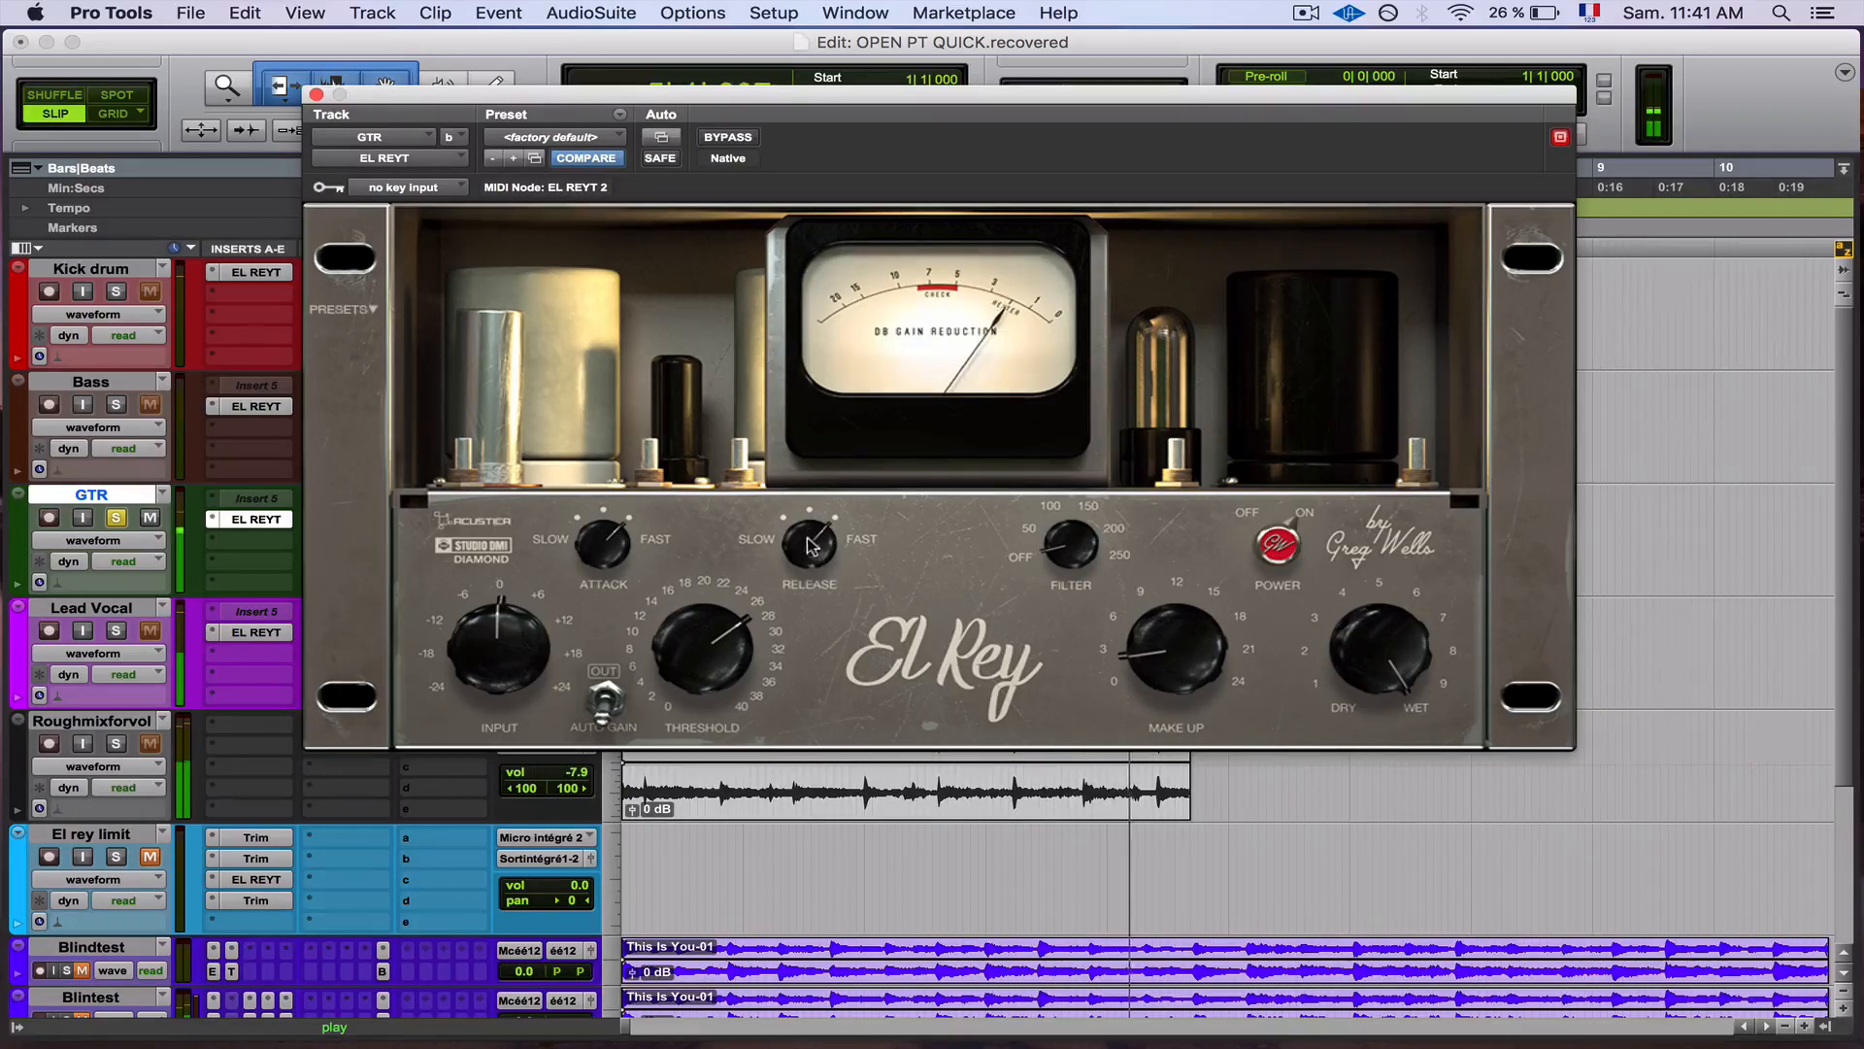
# Step: Turn the GTR El Rey's release toward slow and raise its make-up gain to about 4, leaving the compressor active
pyautogui.moveTo(811, 544); pyautogui.dragTo(810, 568)
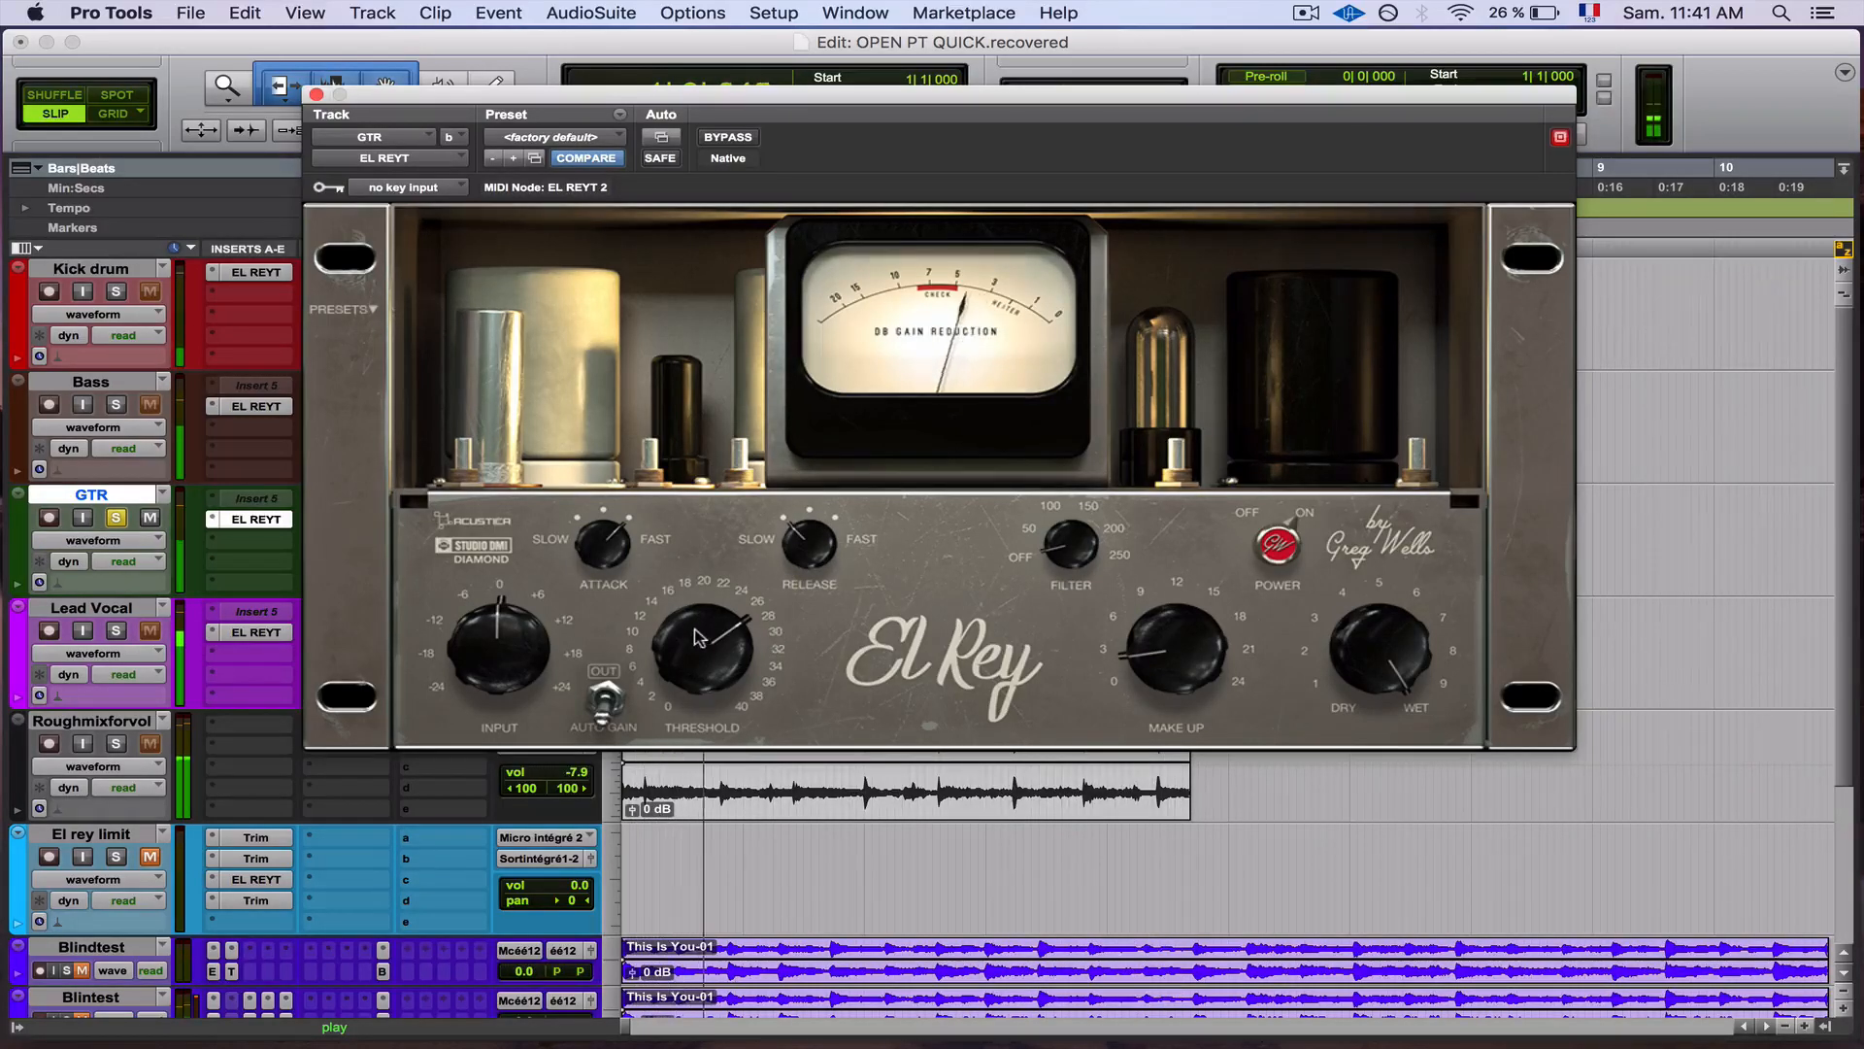
pyautogui.click(727, 137)
pyautogui.moveTo(1180, 657); pyautogui.dragTo(1179, 643)
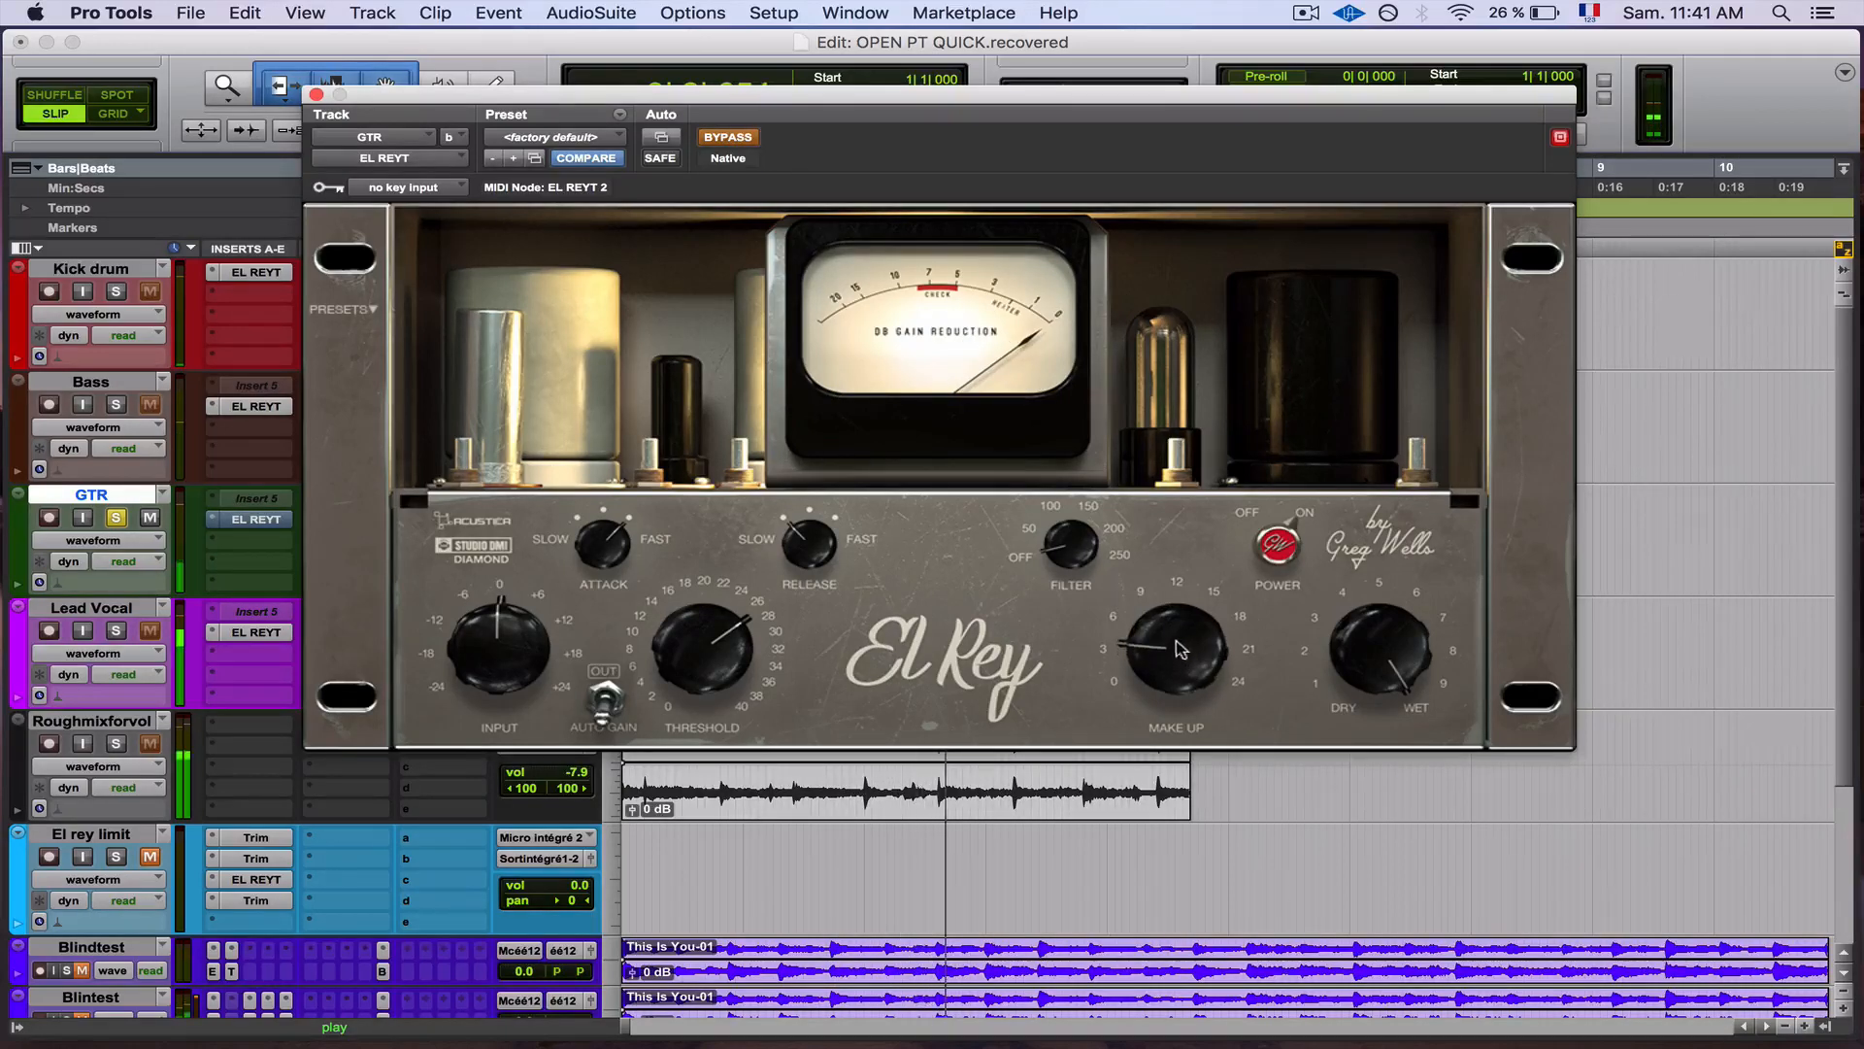
pyautogui.click(738, 136)
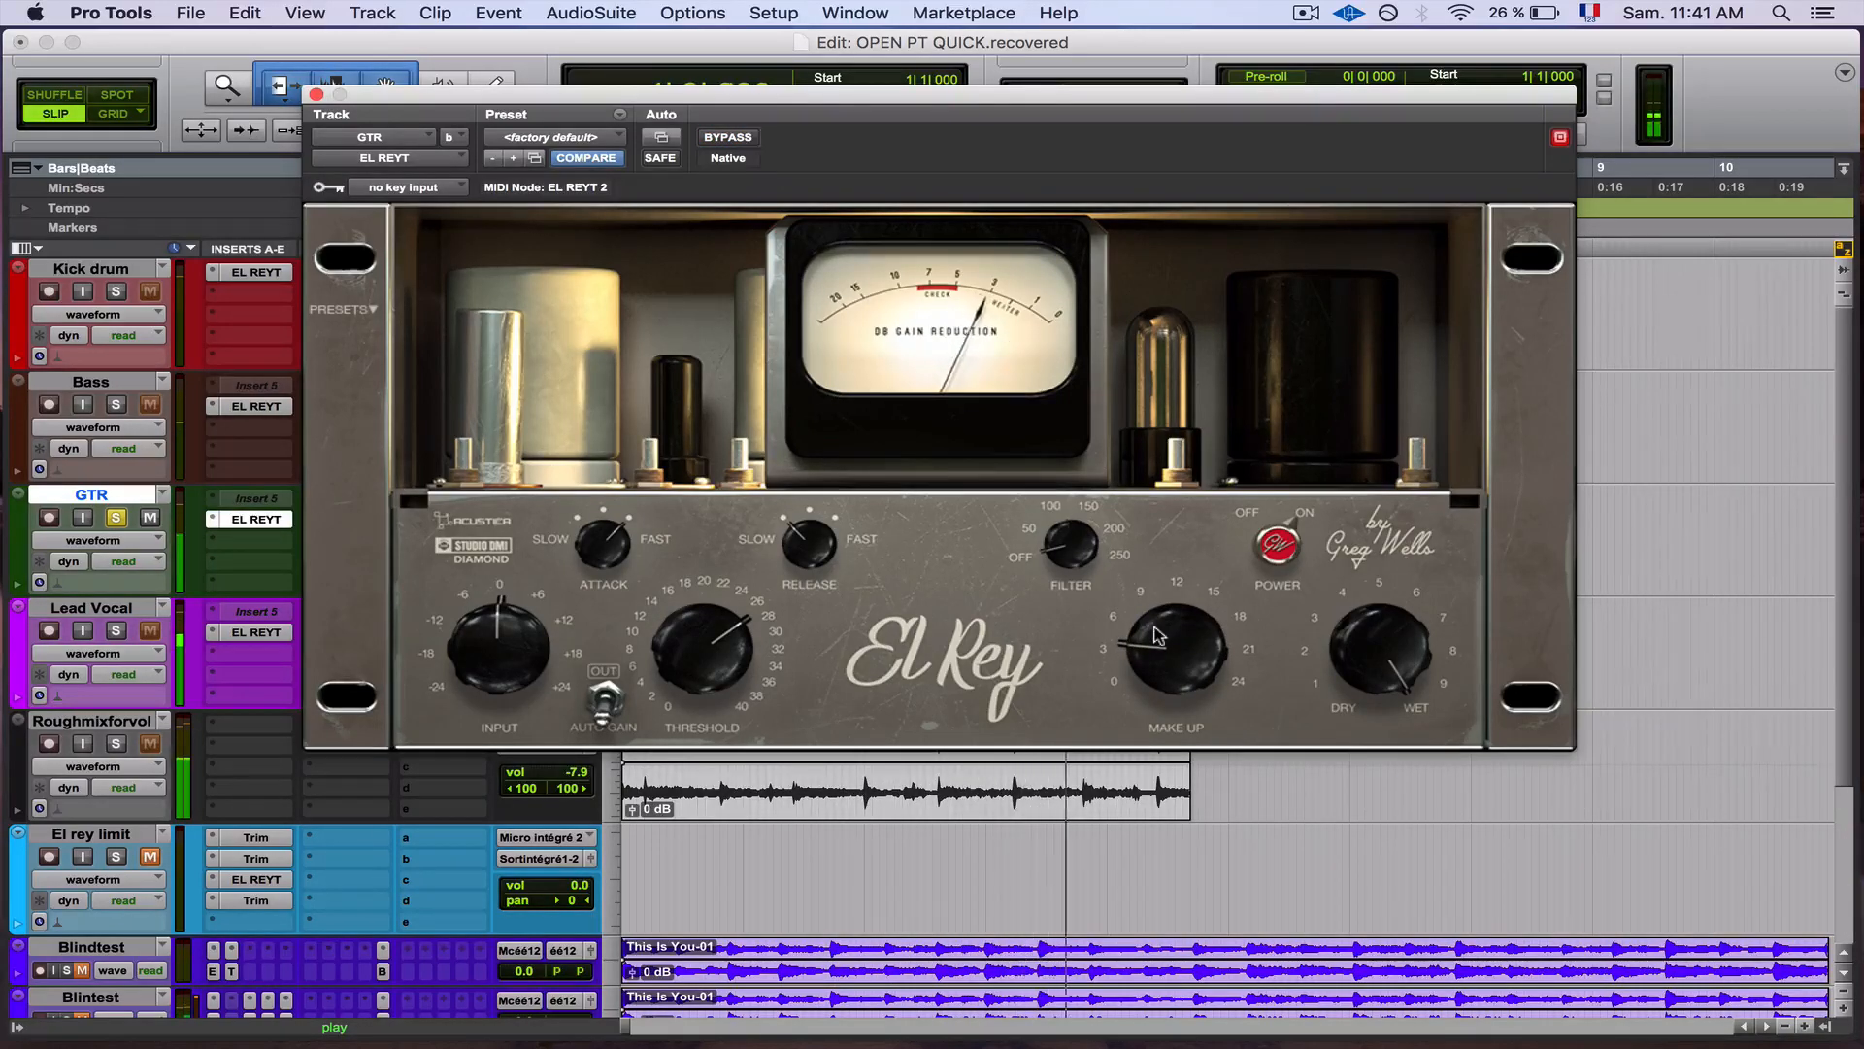
# Step: Compare the guitar sound using the El Rey's bypass and power switches, leaving the compressor powered on
pyautogui.click(733, 141)
pyautogui.click(735, 141)
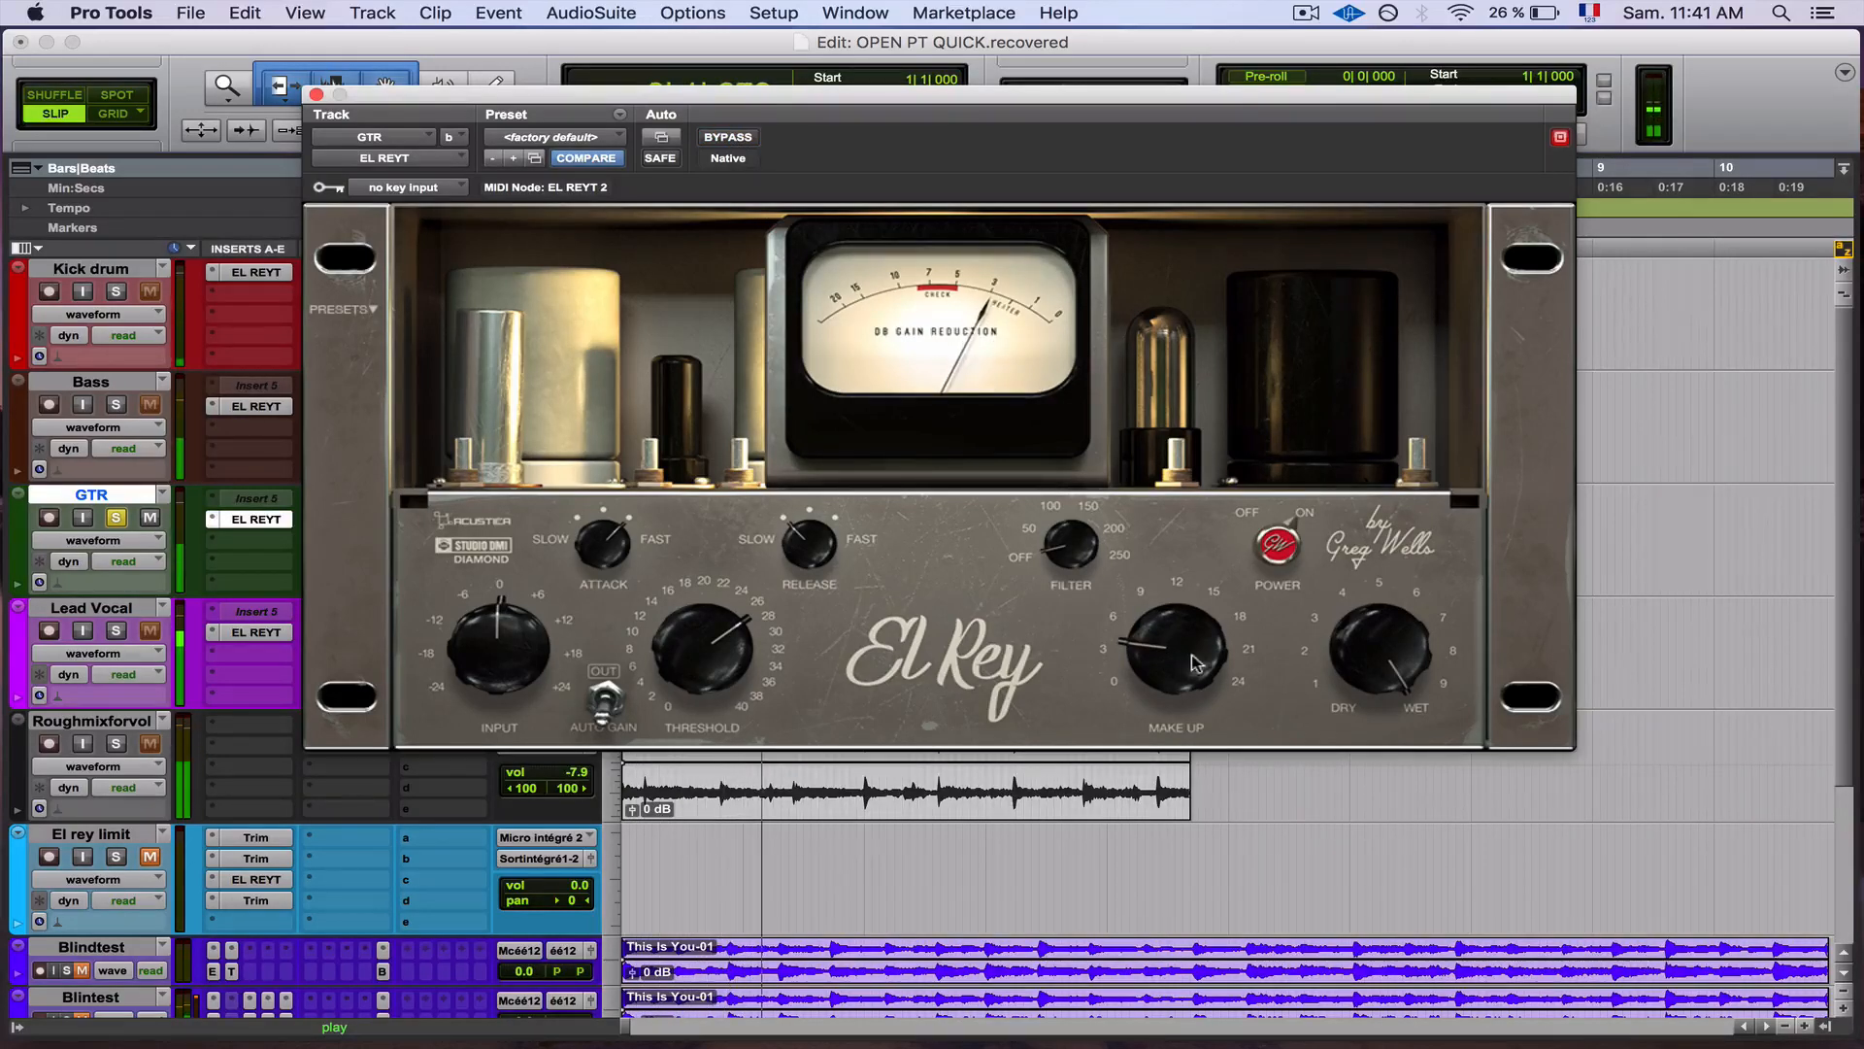
pyautogui.click(1289, 549)
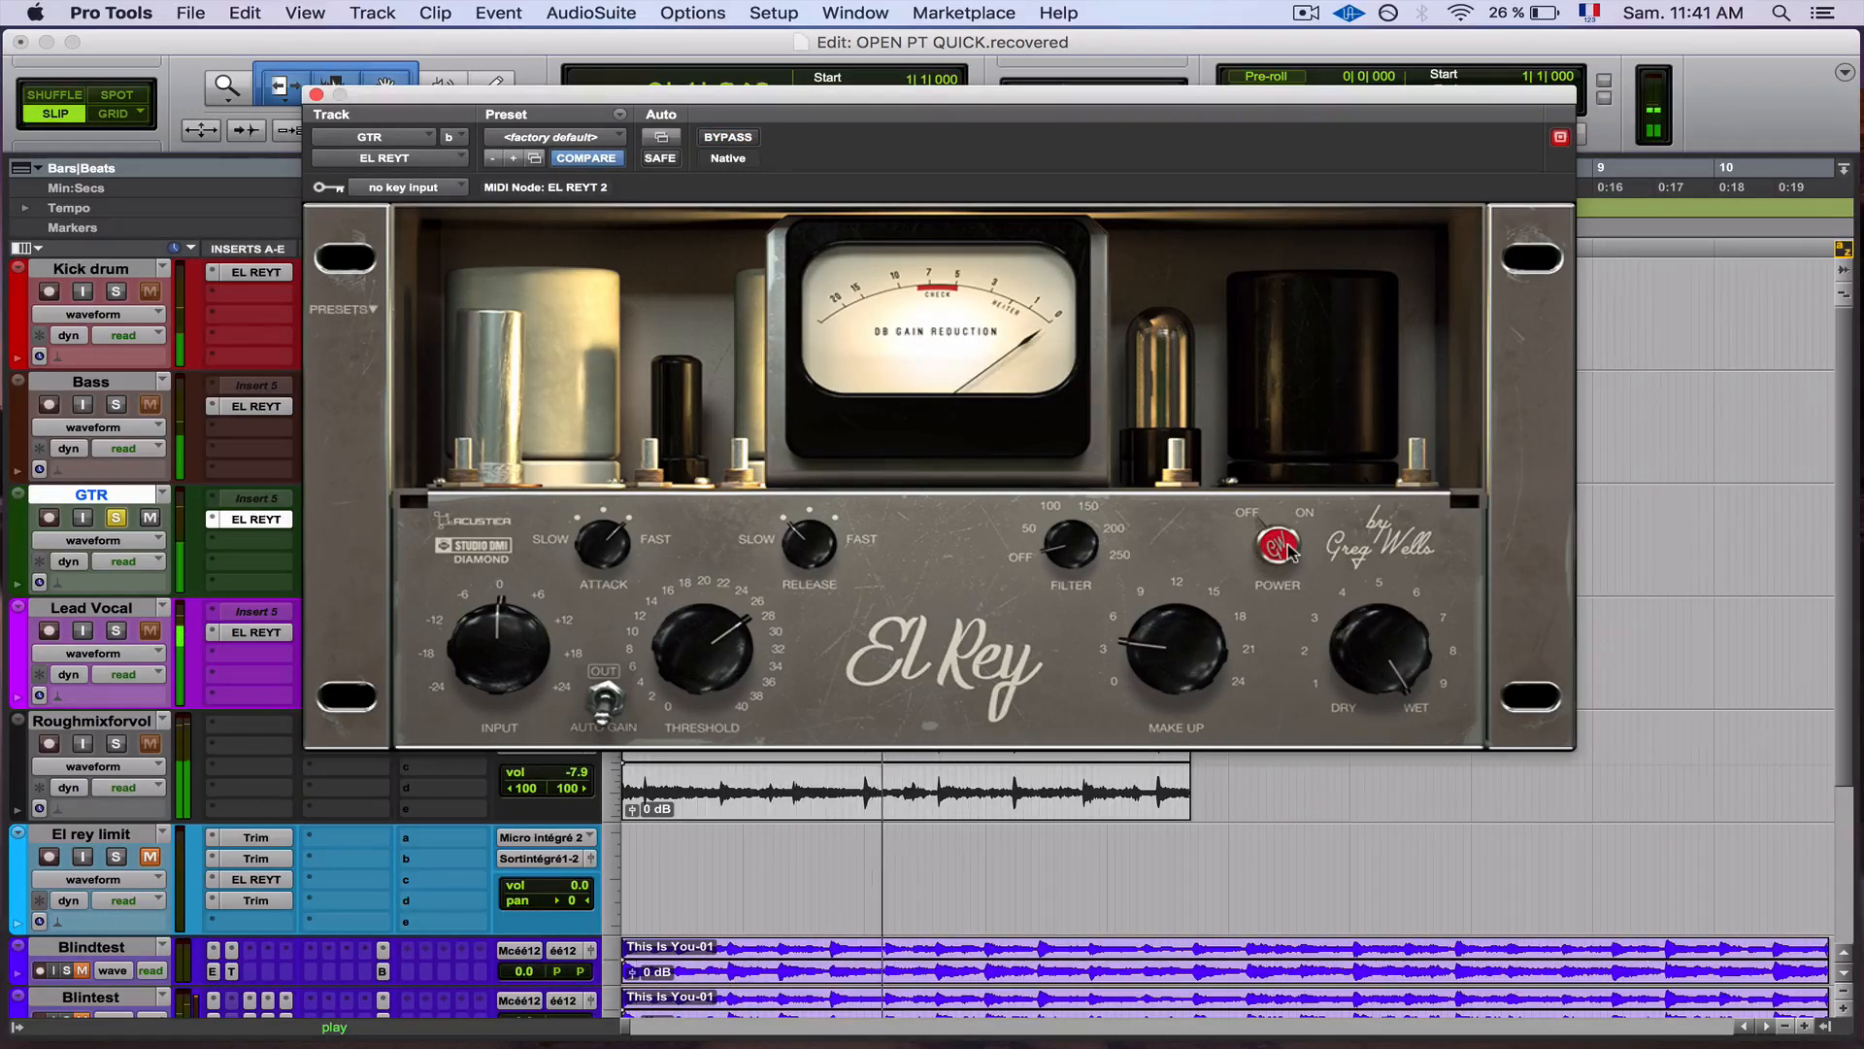
pyautogui.click(1286, 550)
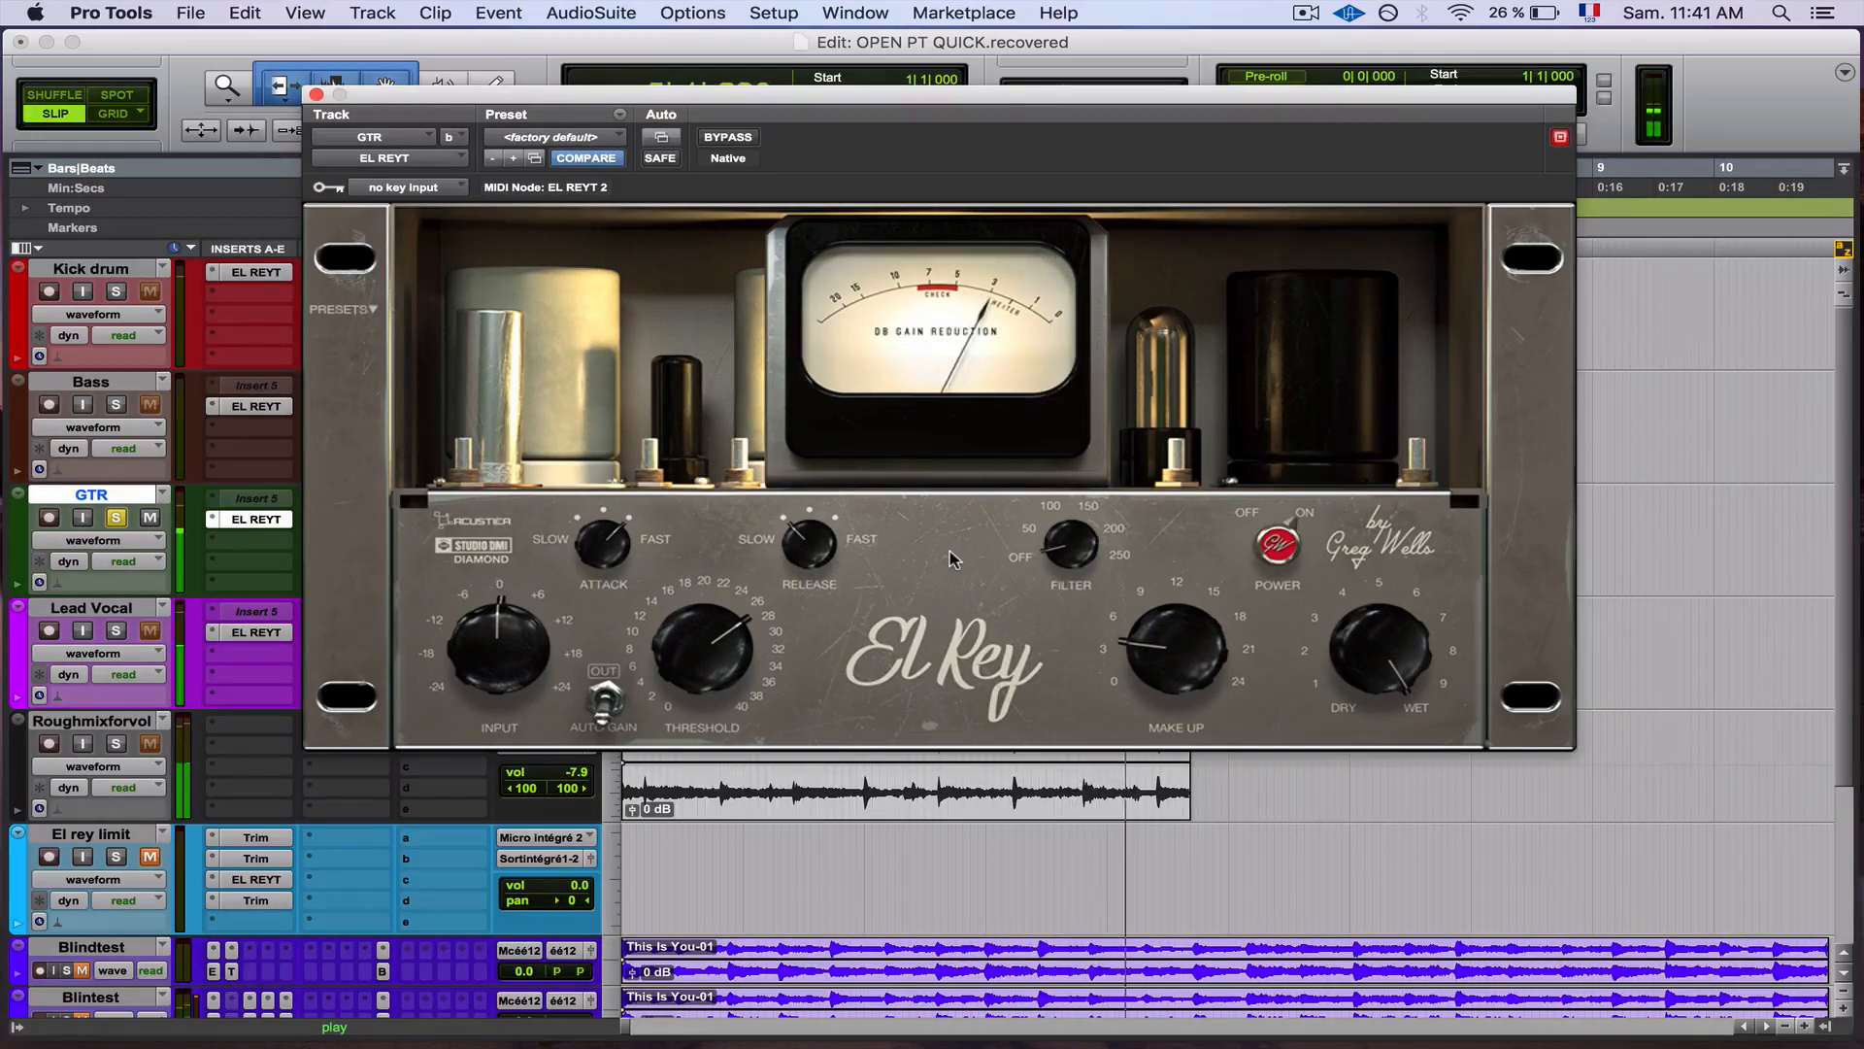
# Step: Close the GTR El Rey, unsolo the guitar, and select the whole LV_01-07 clip on the Lead Vocal track
pyautogui.click(316, 95)
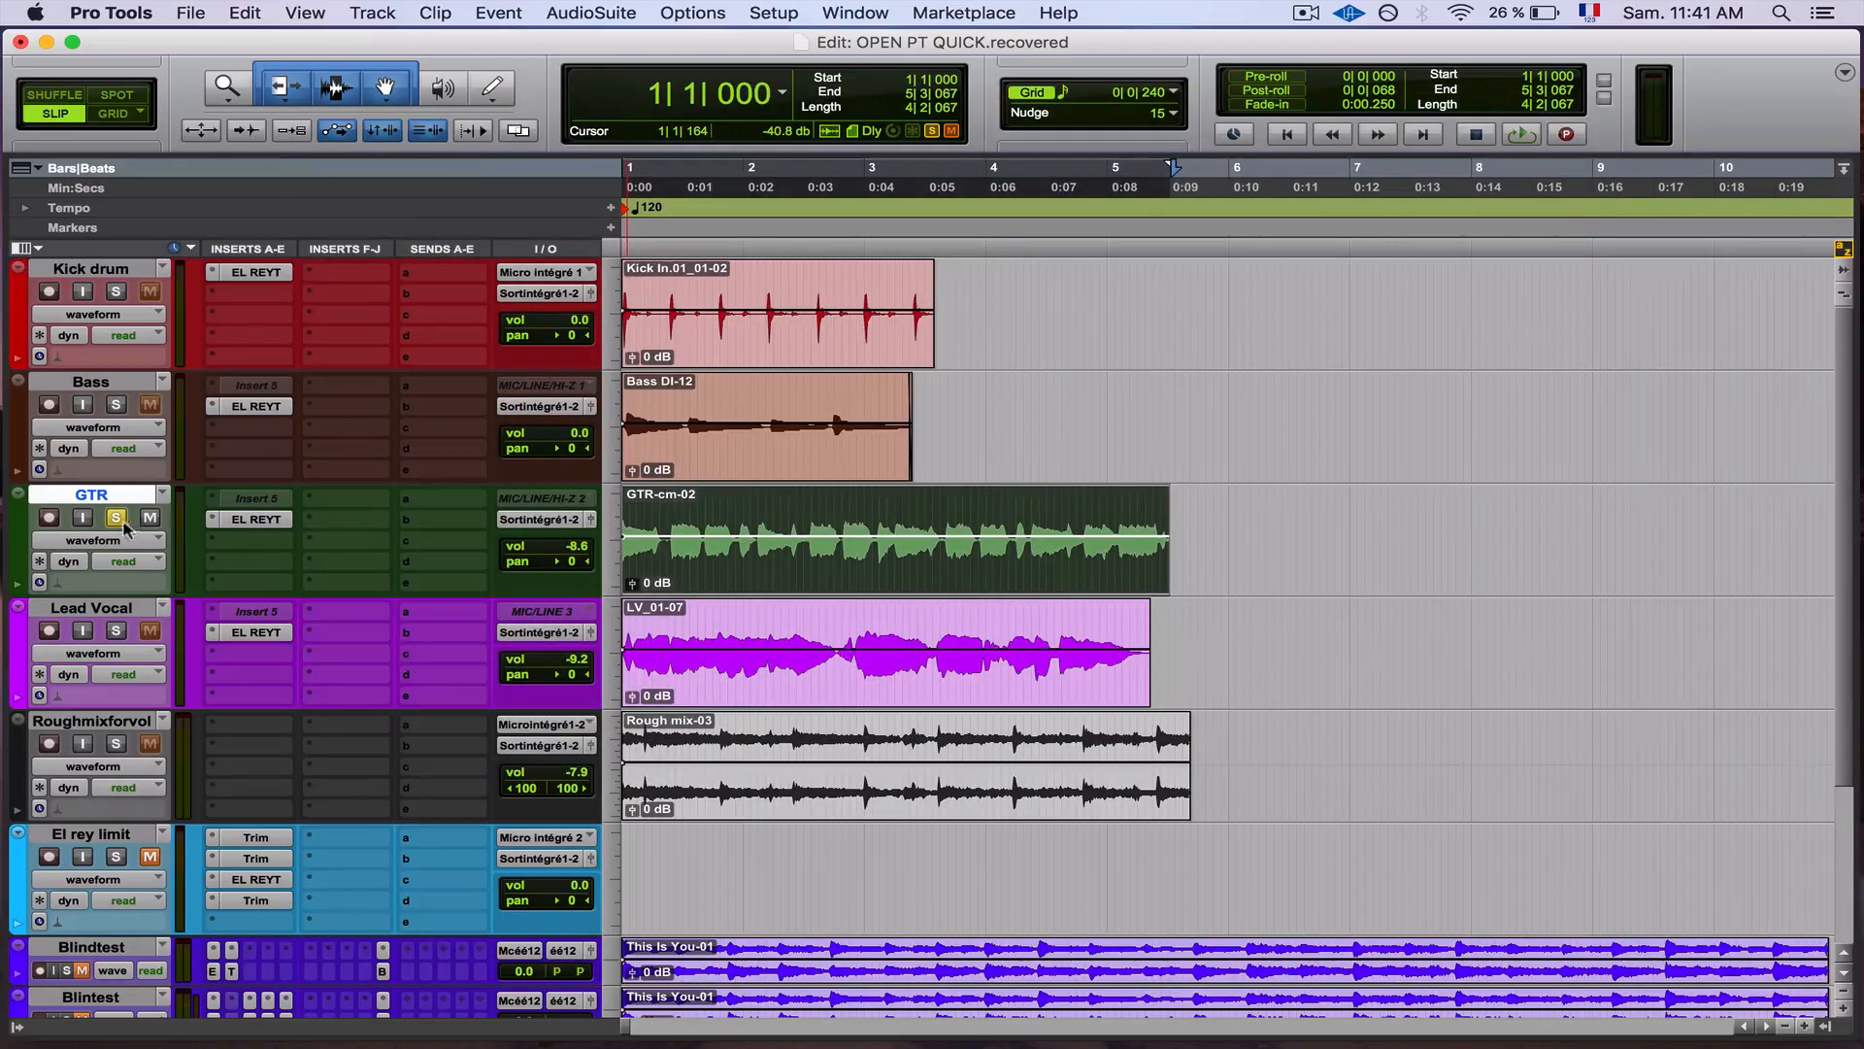
pyautogui.hscroll(3, 519, 706)
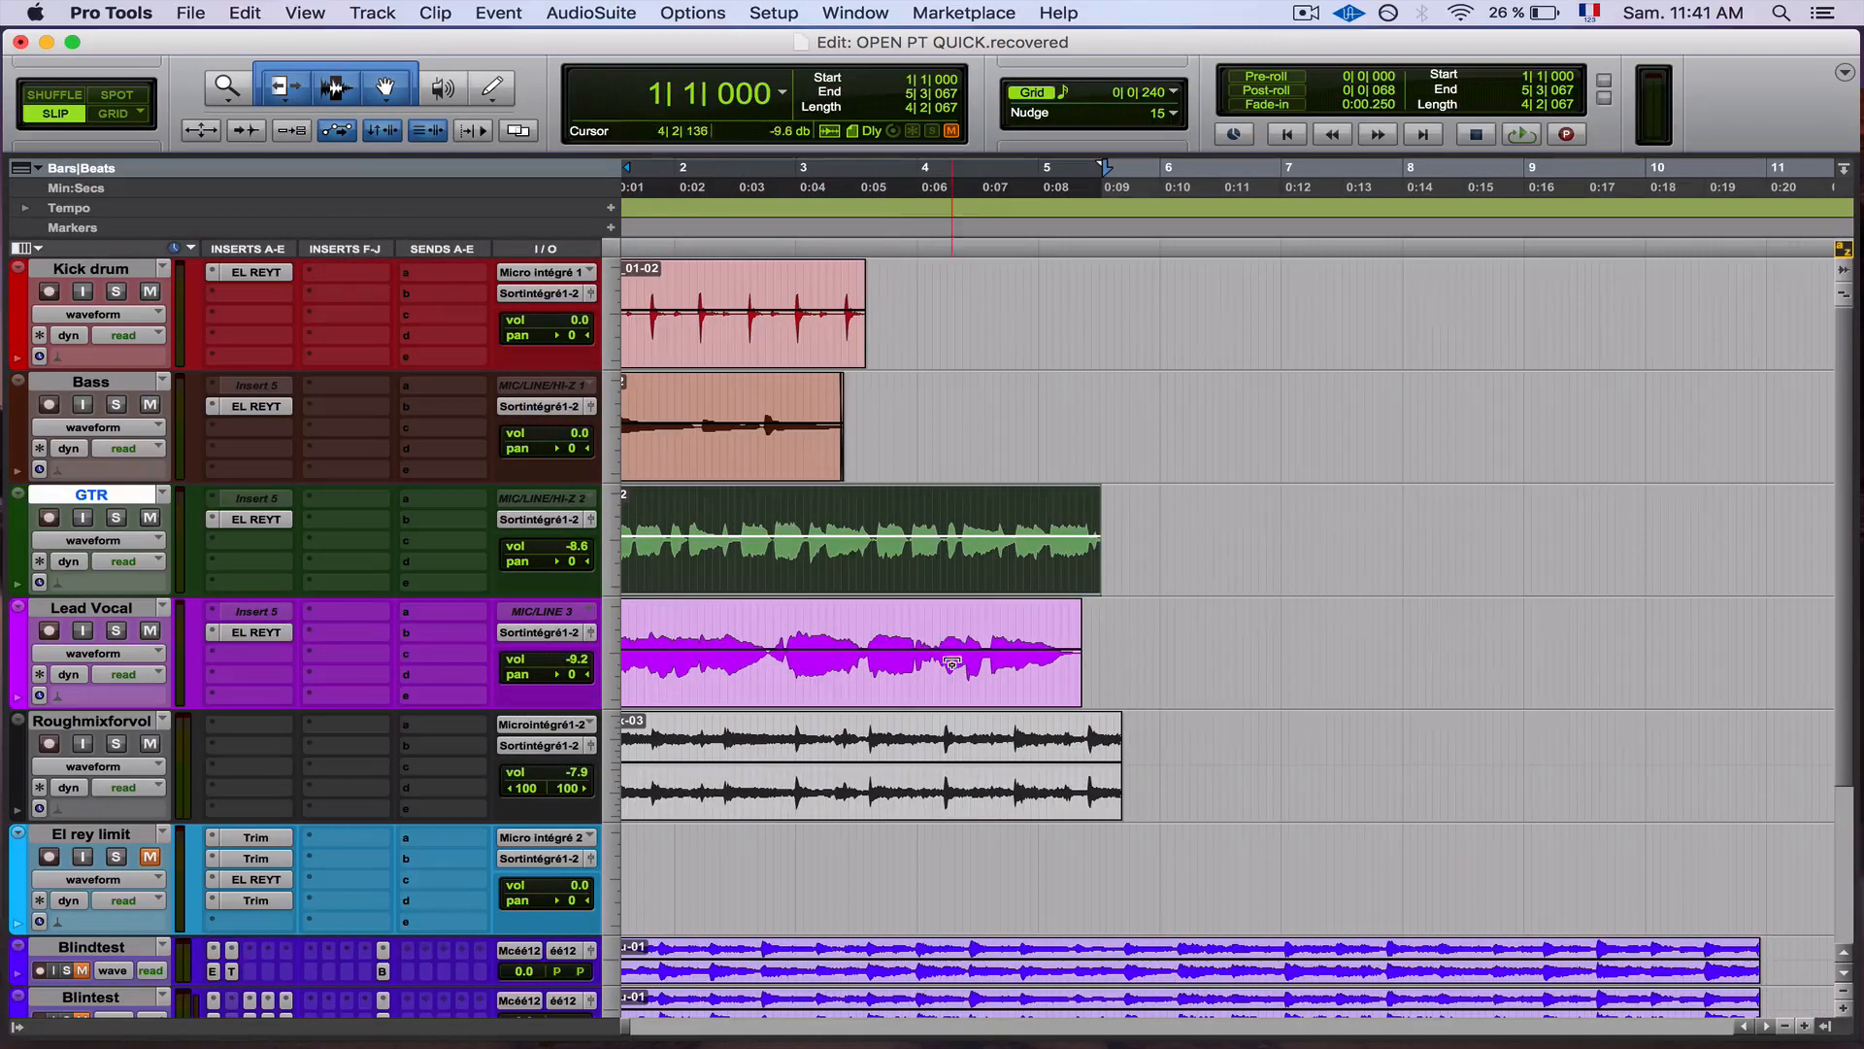
pyautogui.click(1113, 656)
pyautogui.press('super+bracketright')
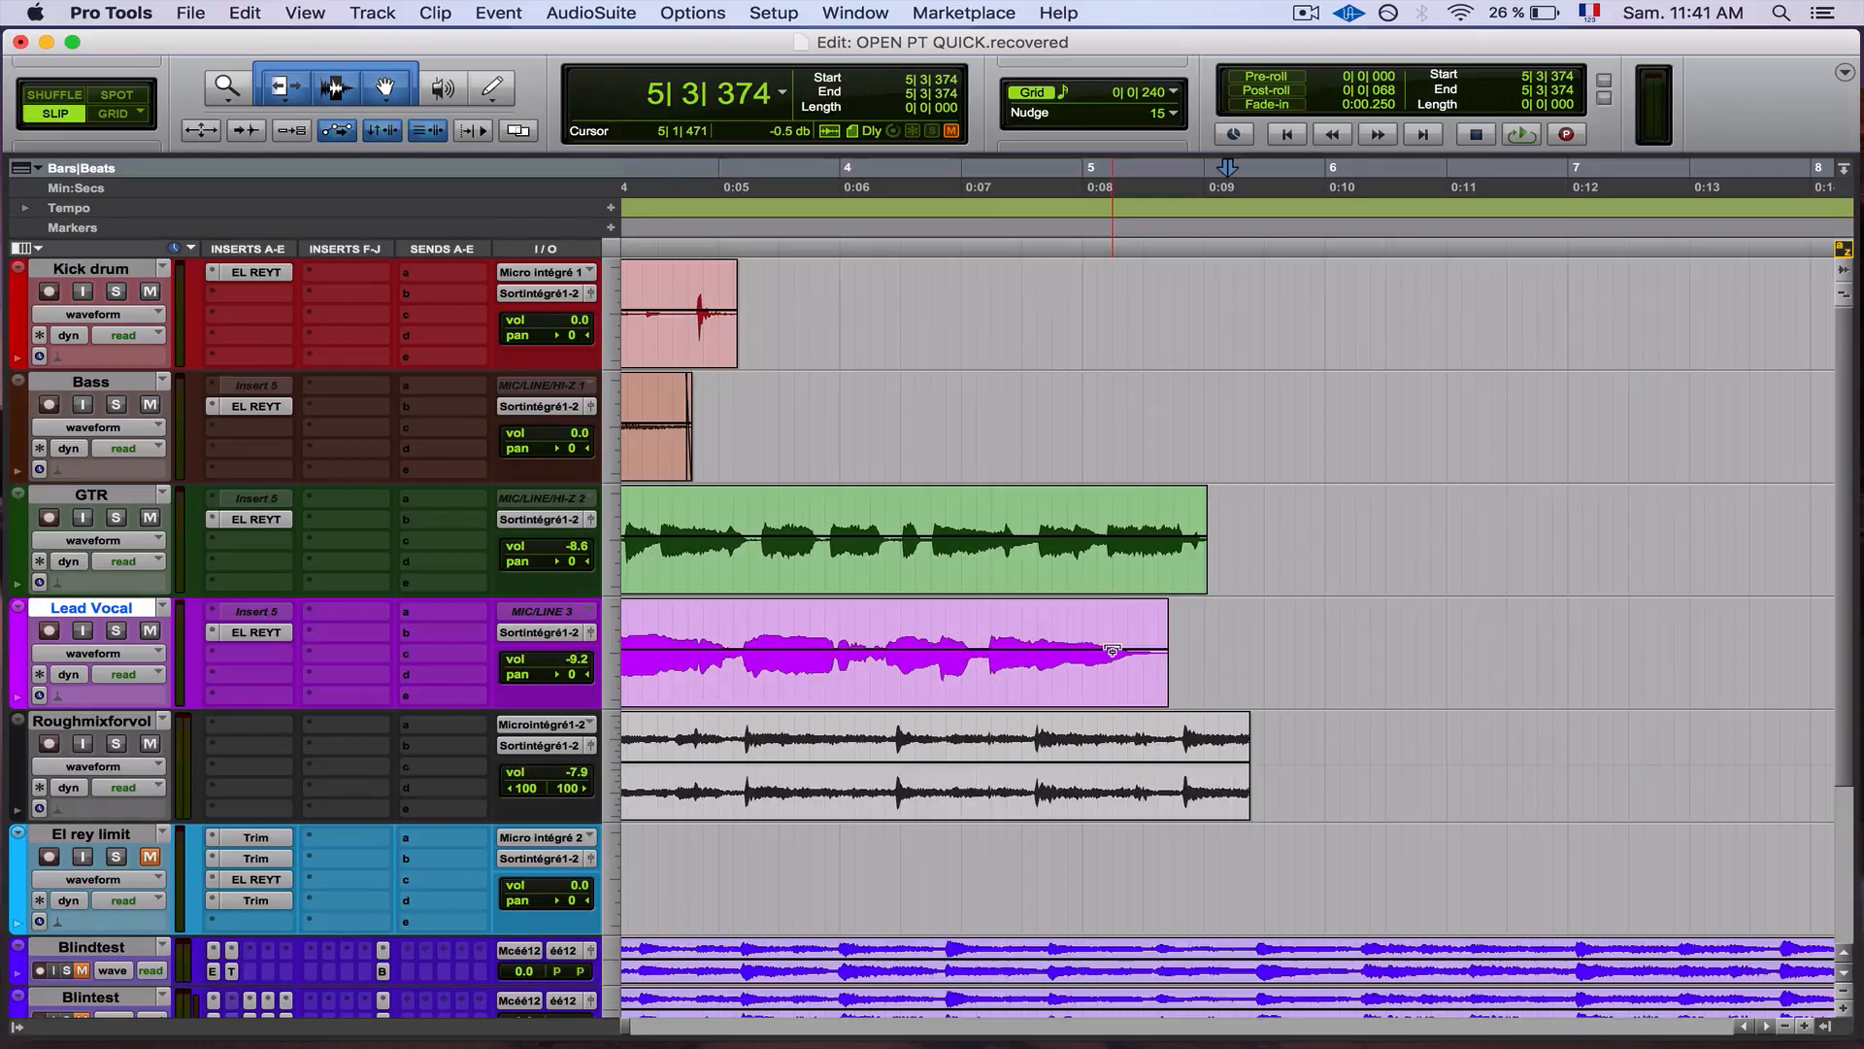
pyautogui.press('Return')
pyautogui.click(698, 701)
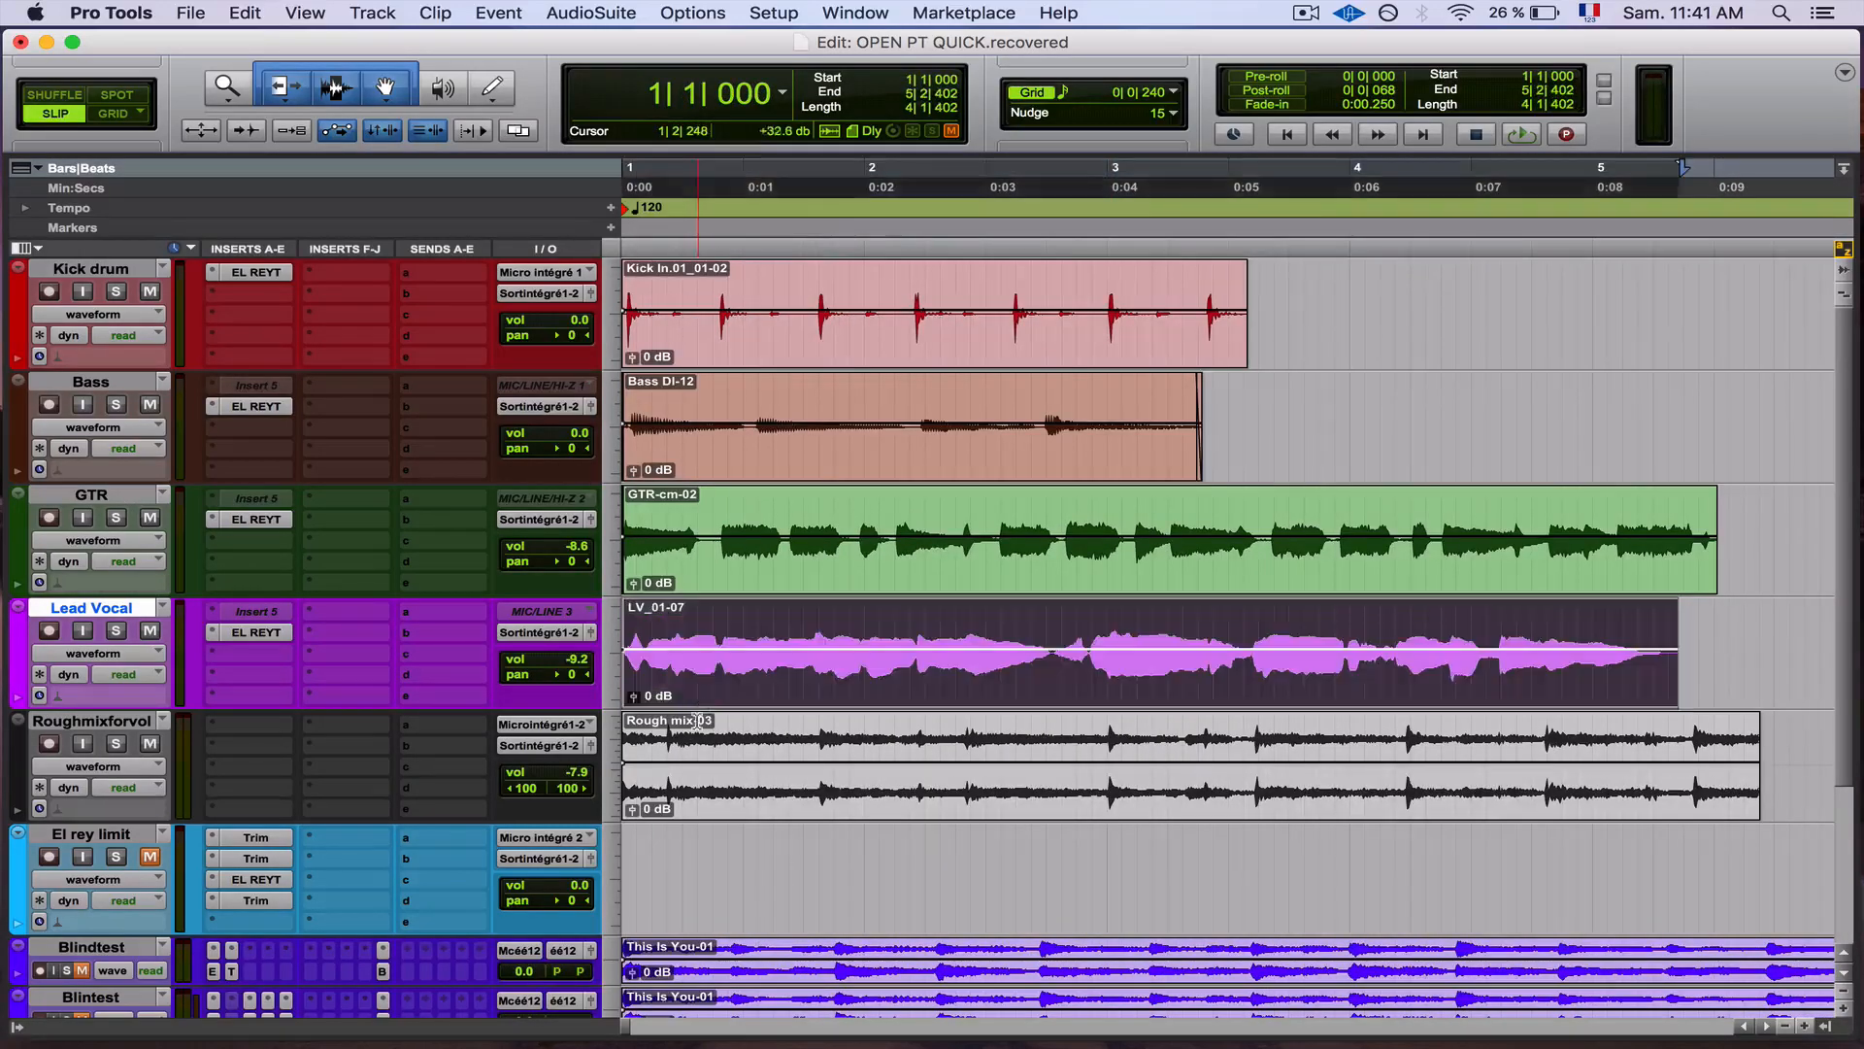
# Step: Solo the Lead Vocal and Roughmixforvol tracks and start playback with the Lead Vocal El Rey open in bypass
pyautogui.click(116, 744)
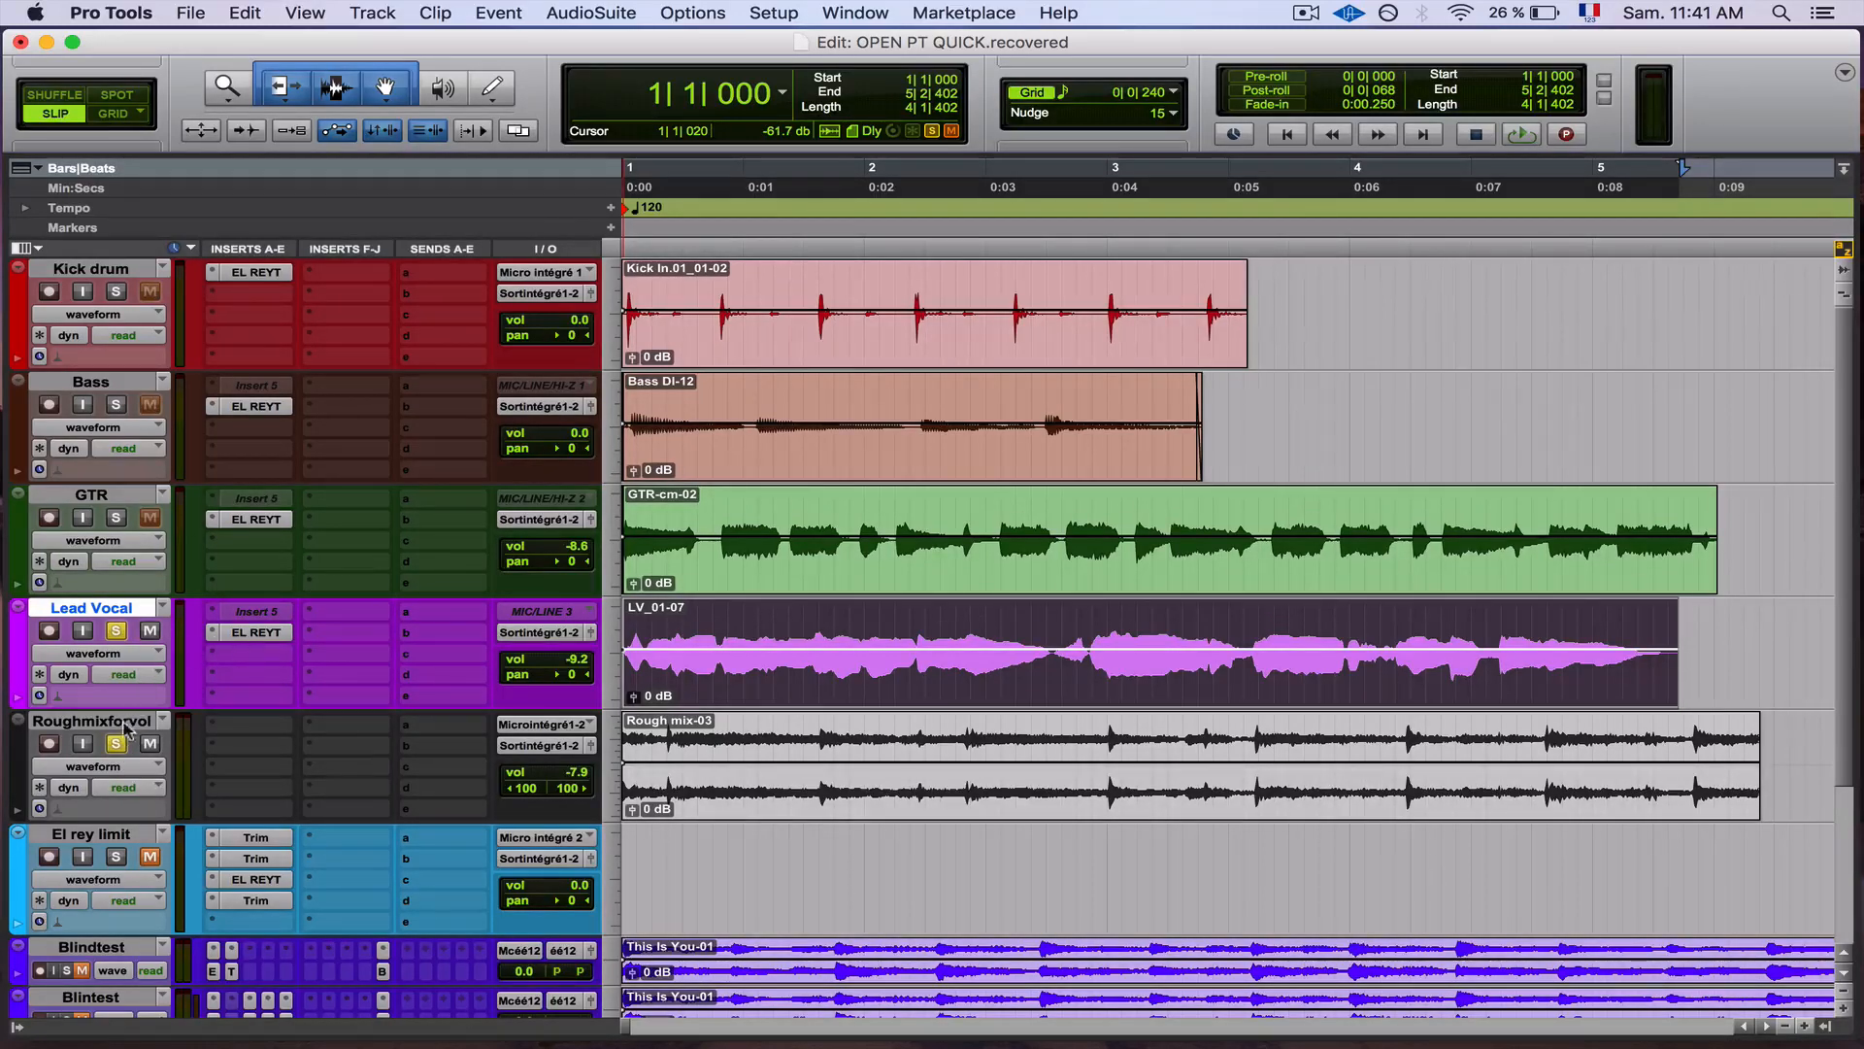
pyautogui.click(250, 633)
pyautogui.press('space')
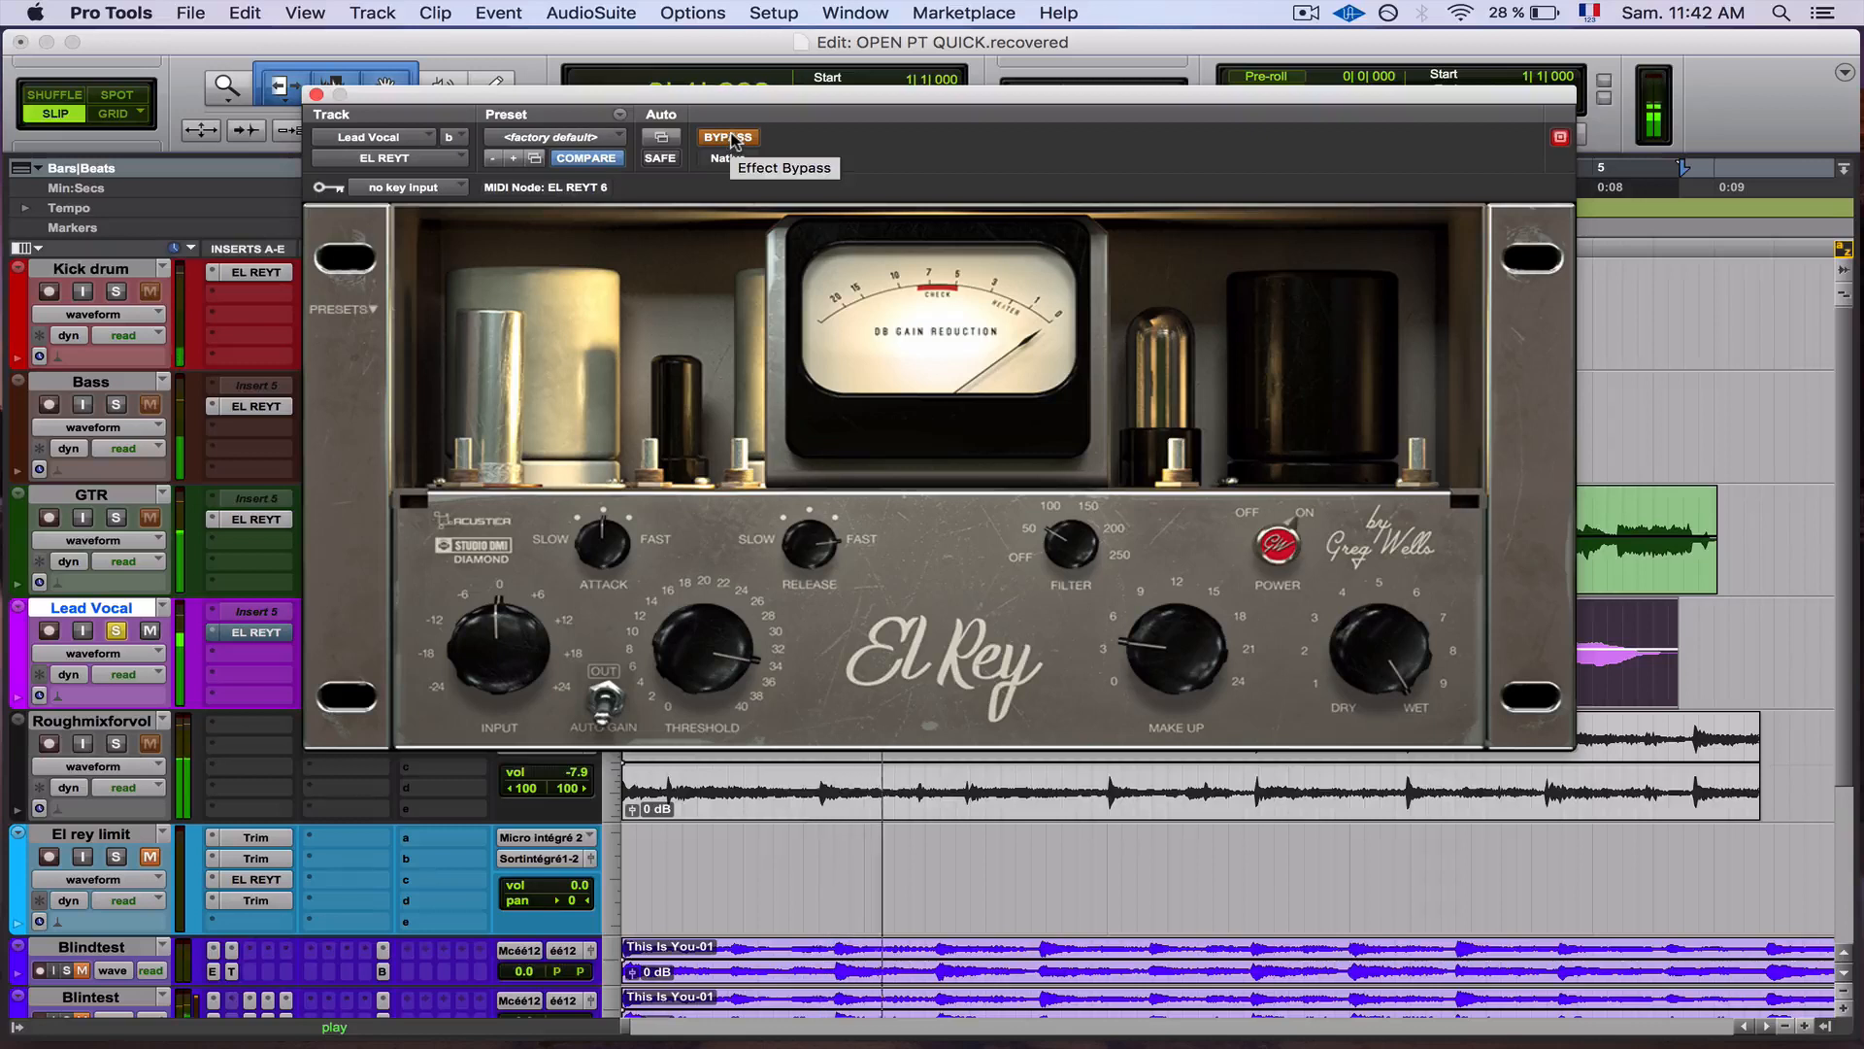
# Step: Compare the lead vocal over the rough mix with its El Rey active and bypassed
pyautogui.click(733, 141)
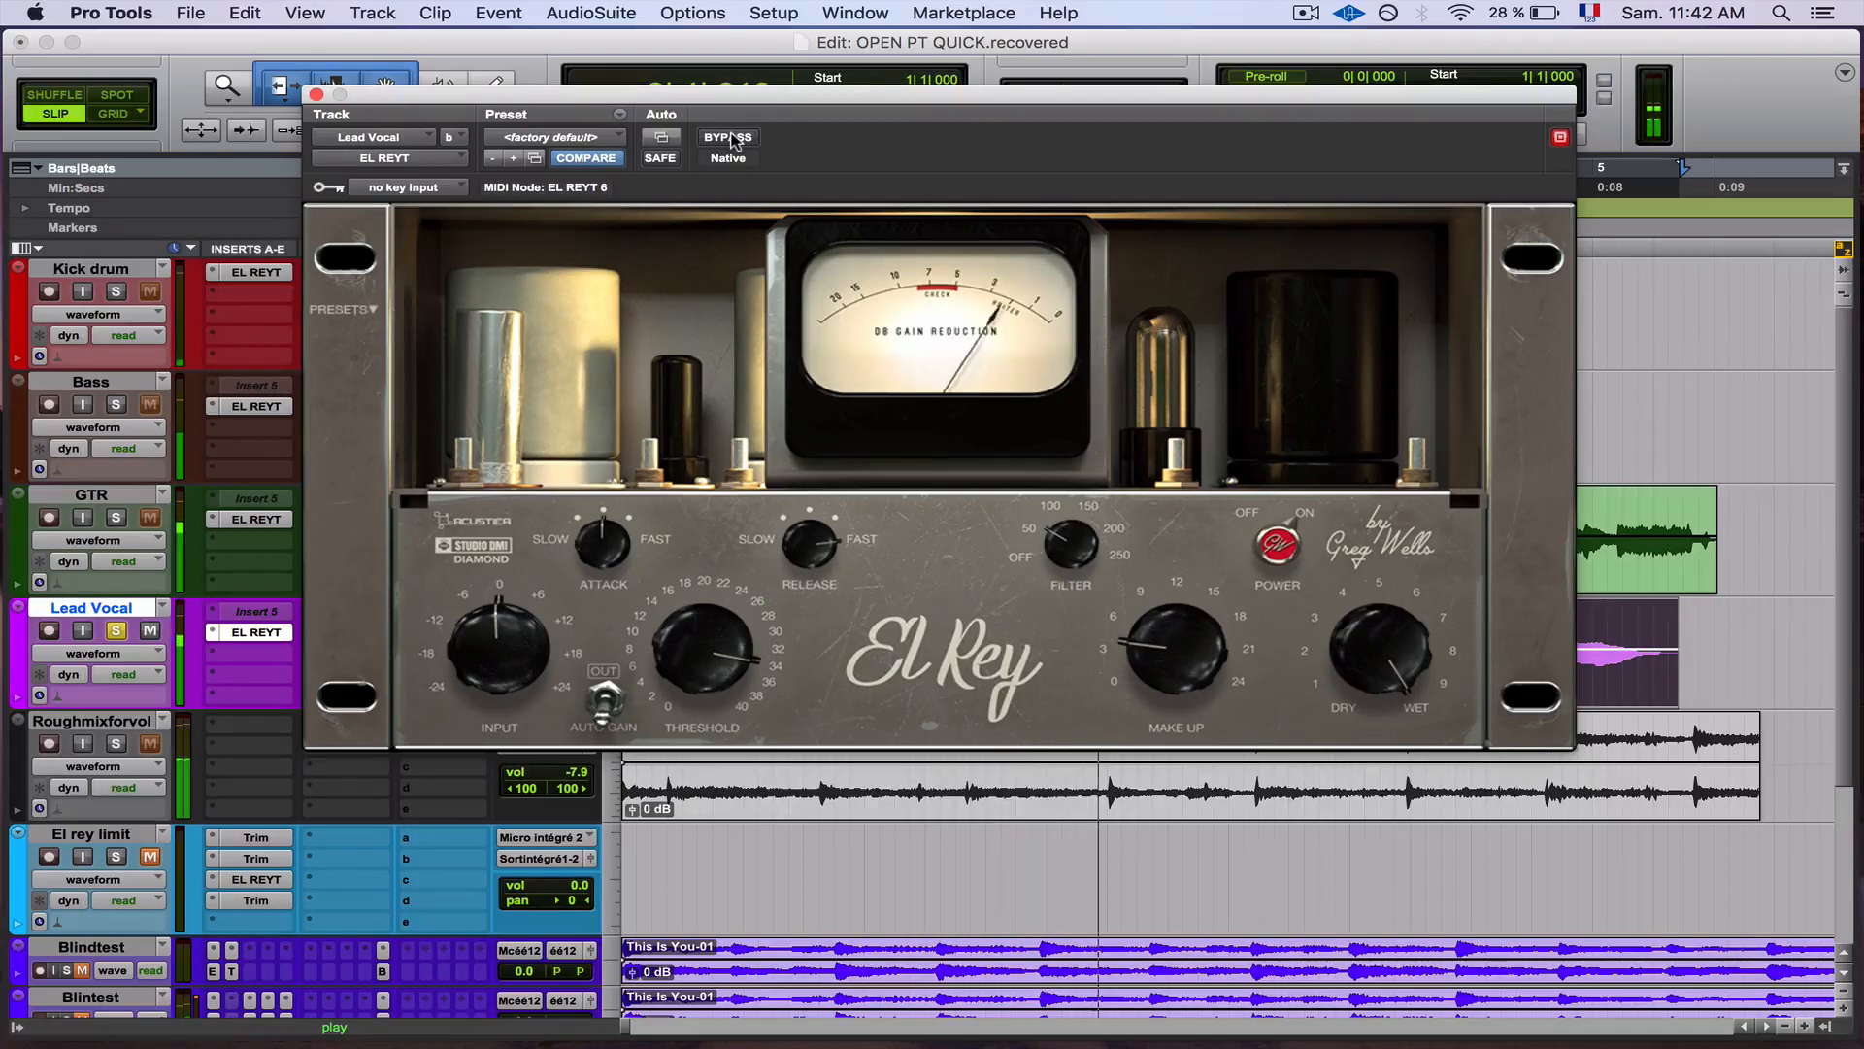
pyautogui.click(733, 141)
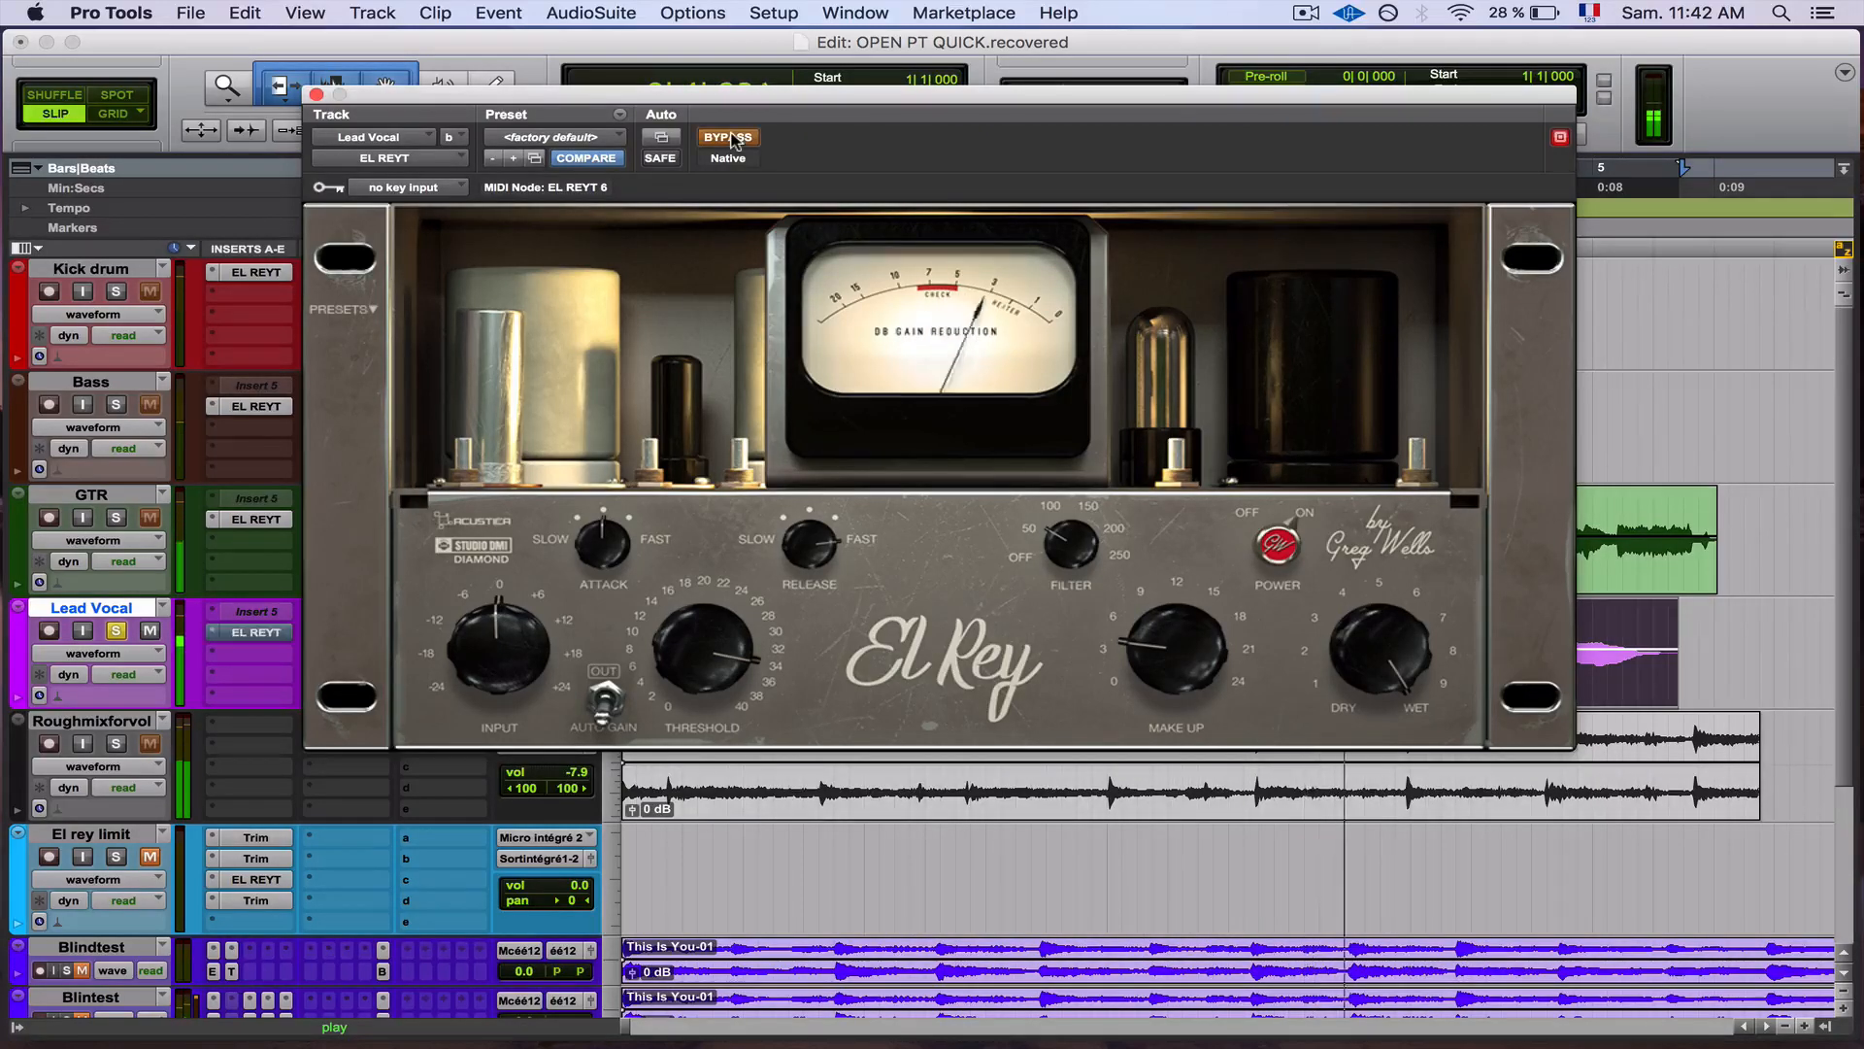
pyautogui.click(733, 141)
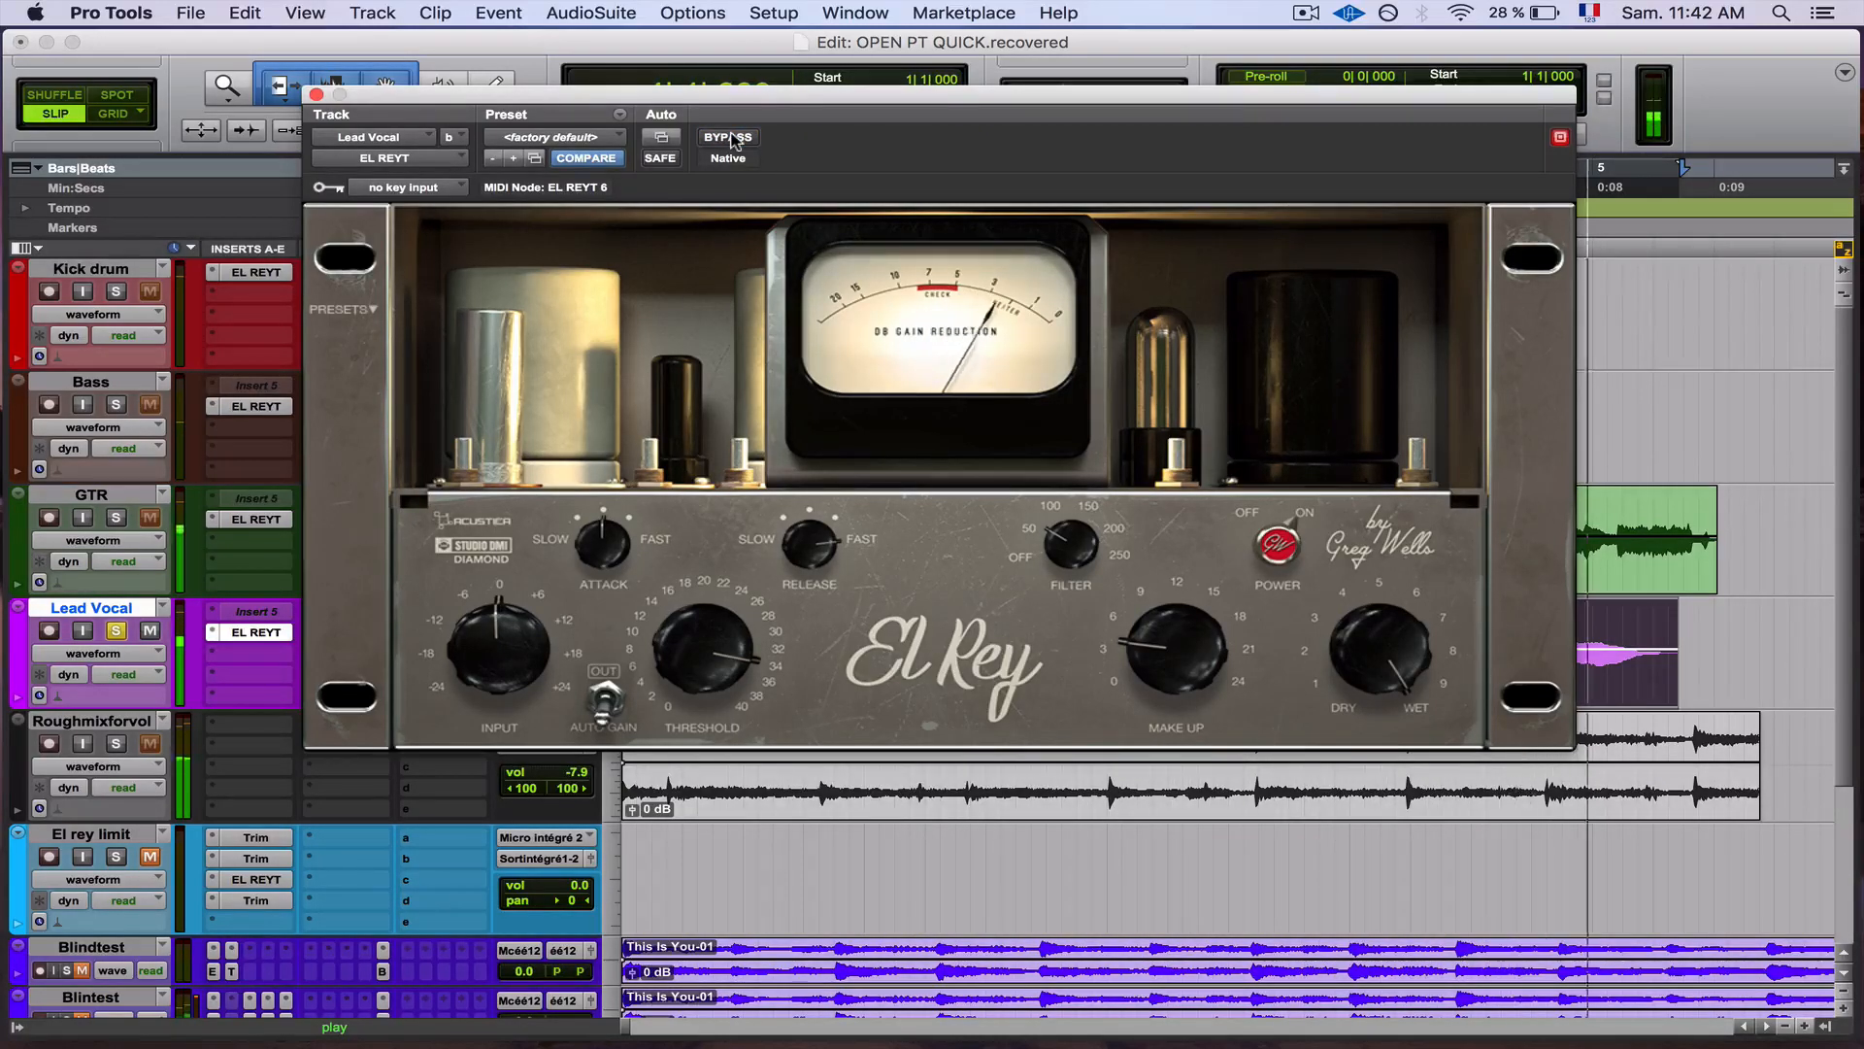
# Step: Select the Rough mix-03 clip for playback and lower the Roughmixforvol track volume to -9.8 dB
pyautogui.click(316, 96)
pyautogui.click(115, 746)
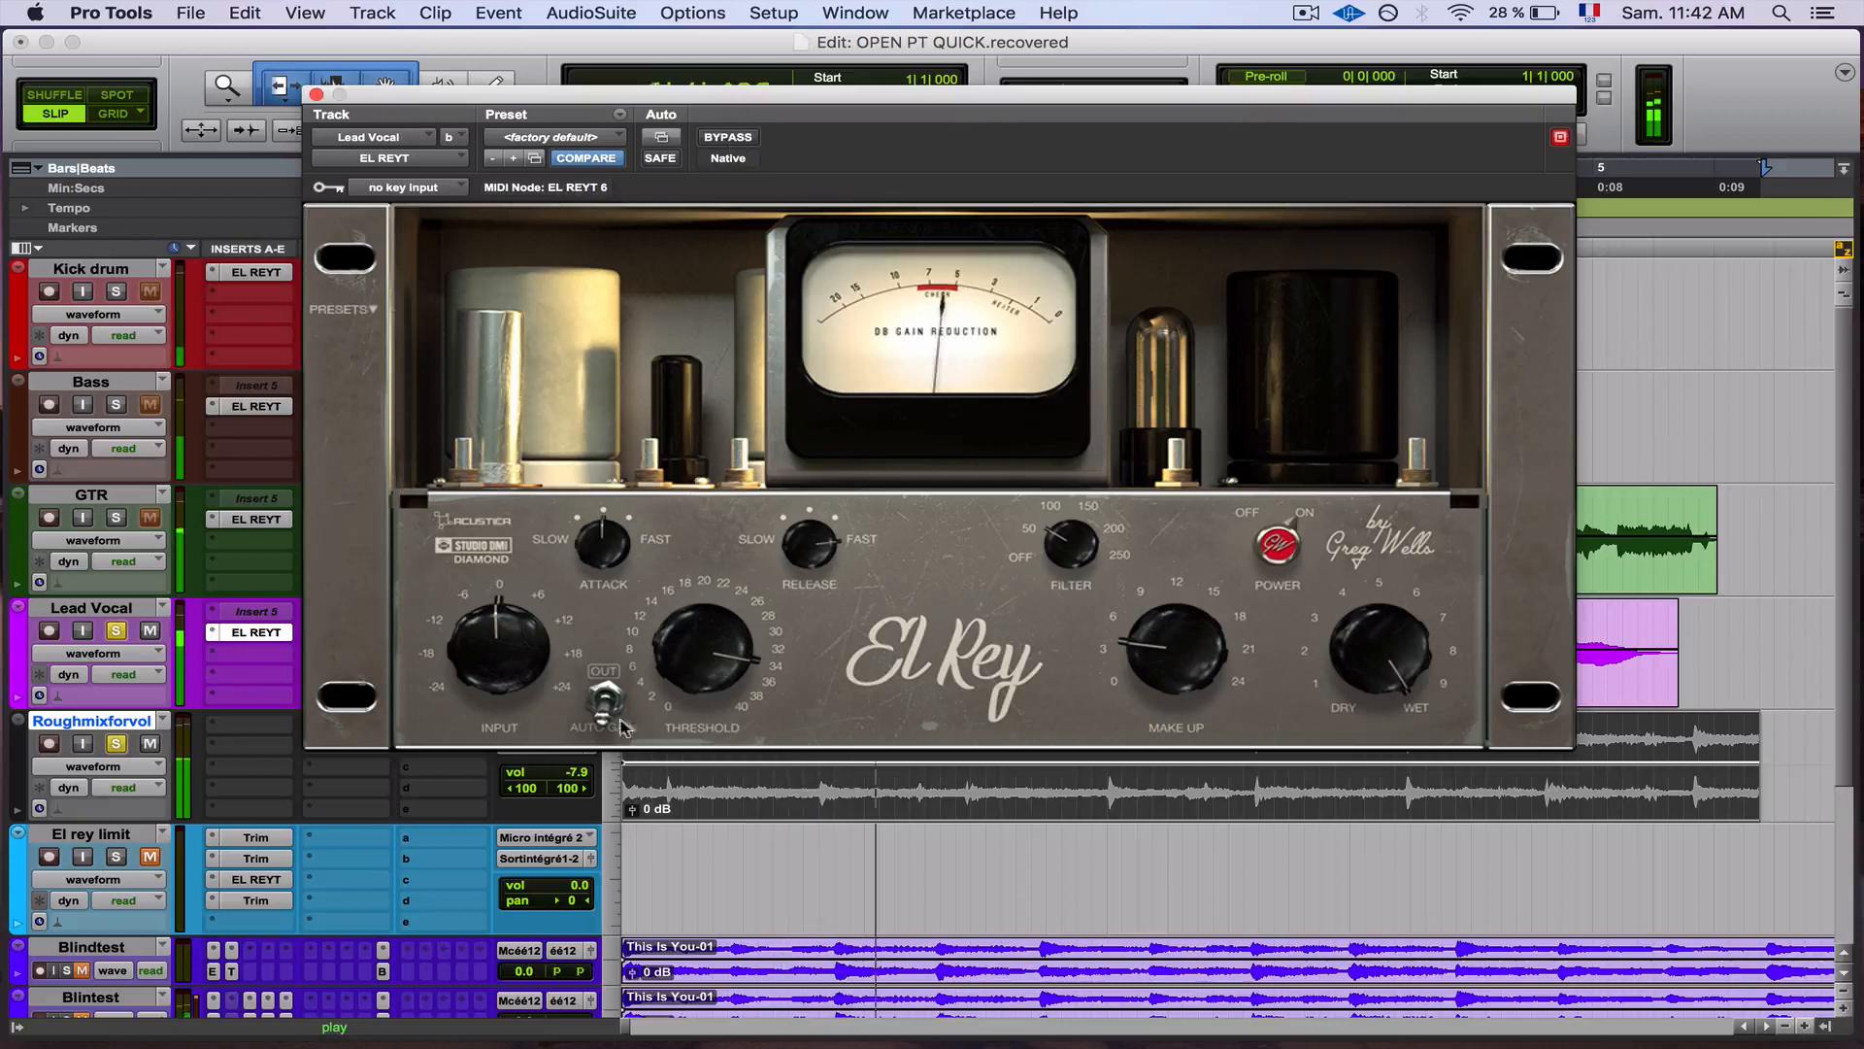
pyautogui.moveTo(569, 776); pyautogui.dragTo(570, 804)
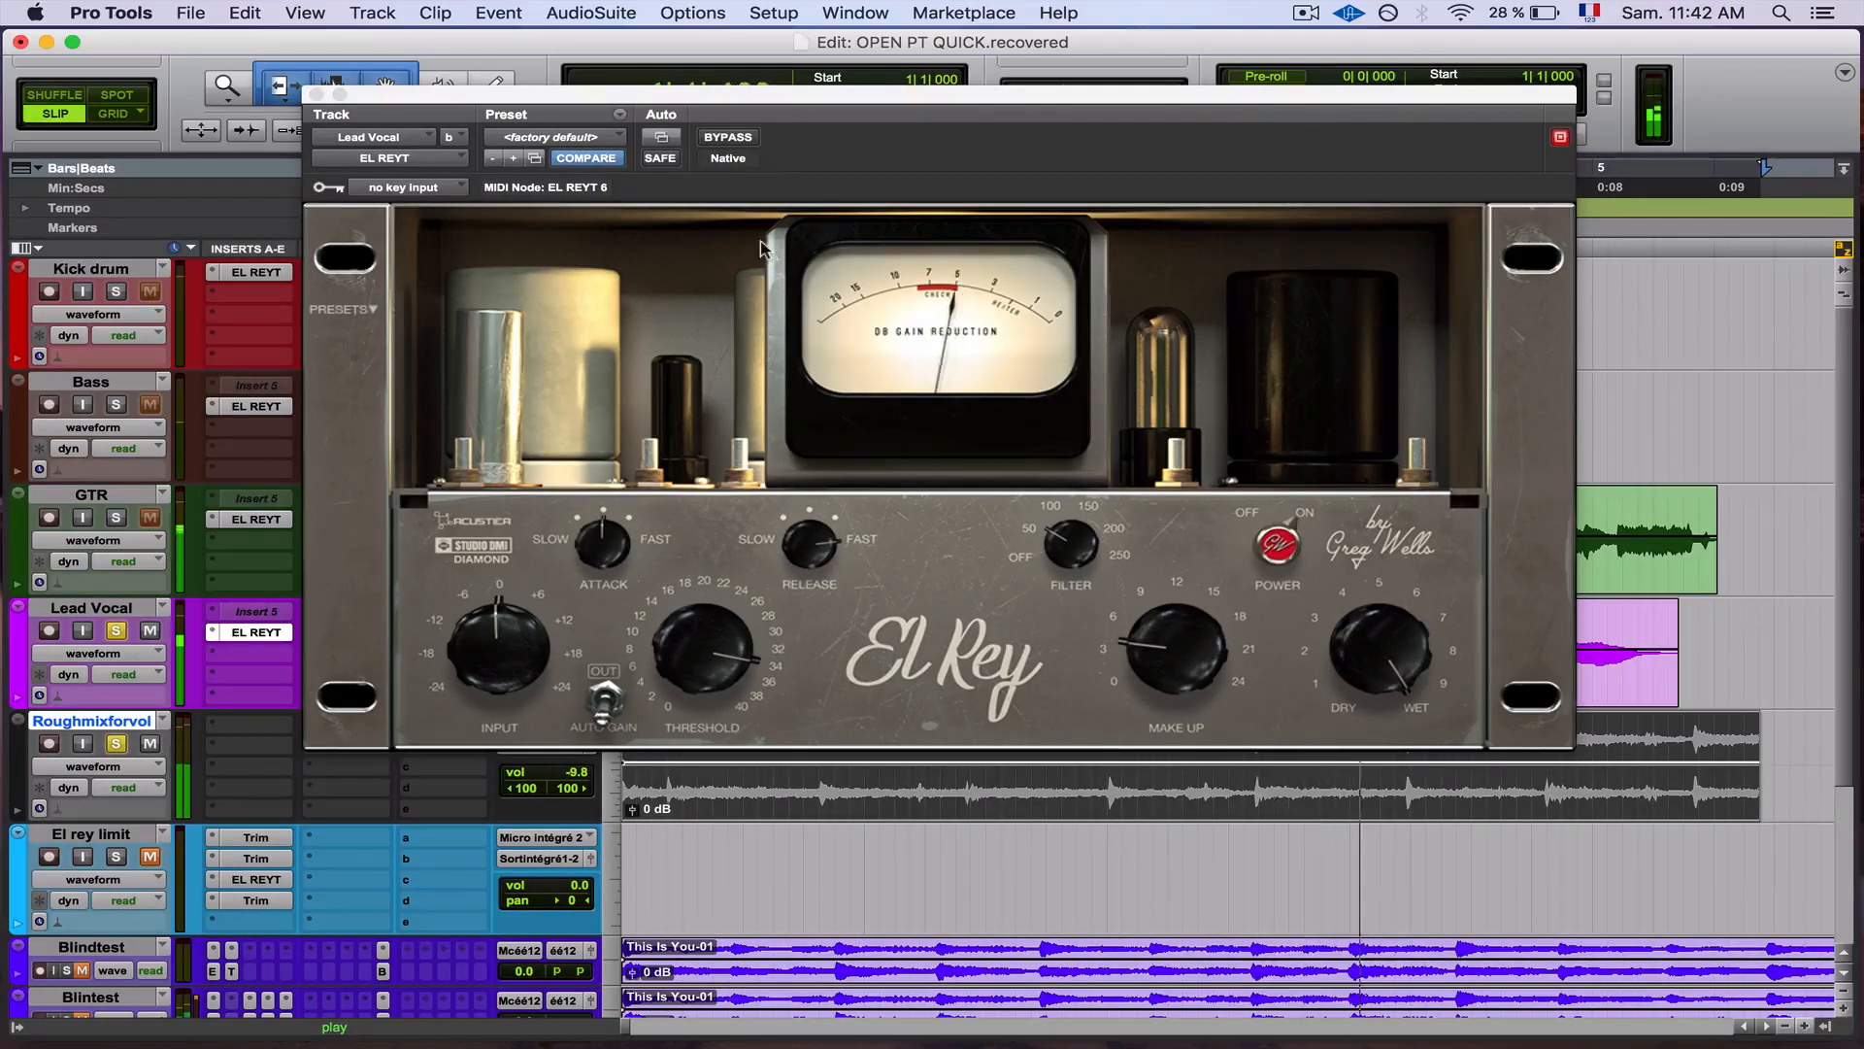
# Step: Compare the lead vocal against the lowered rough mix using El Rey's bypass, then close the compressor and stop playback
pyautogui.click(735, 138)
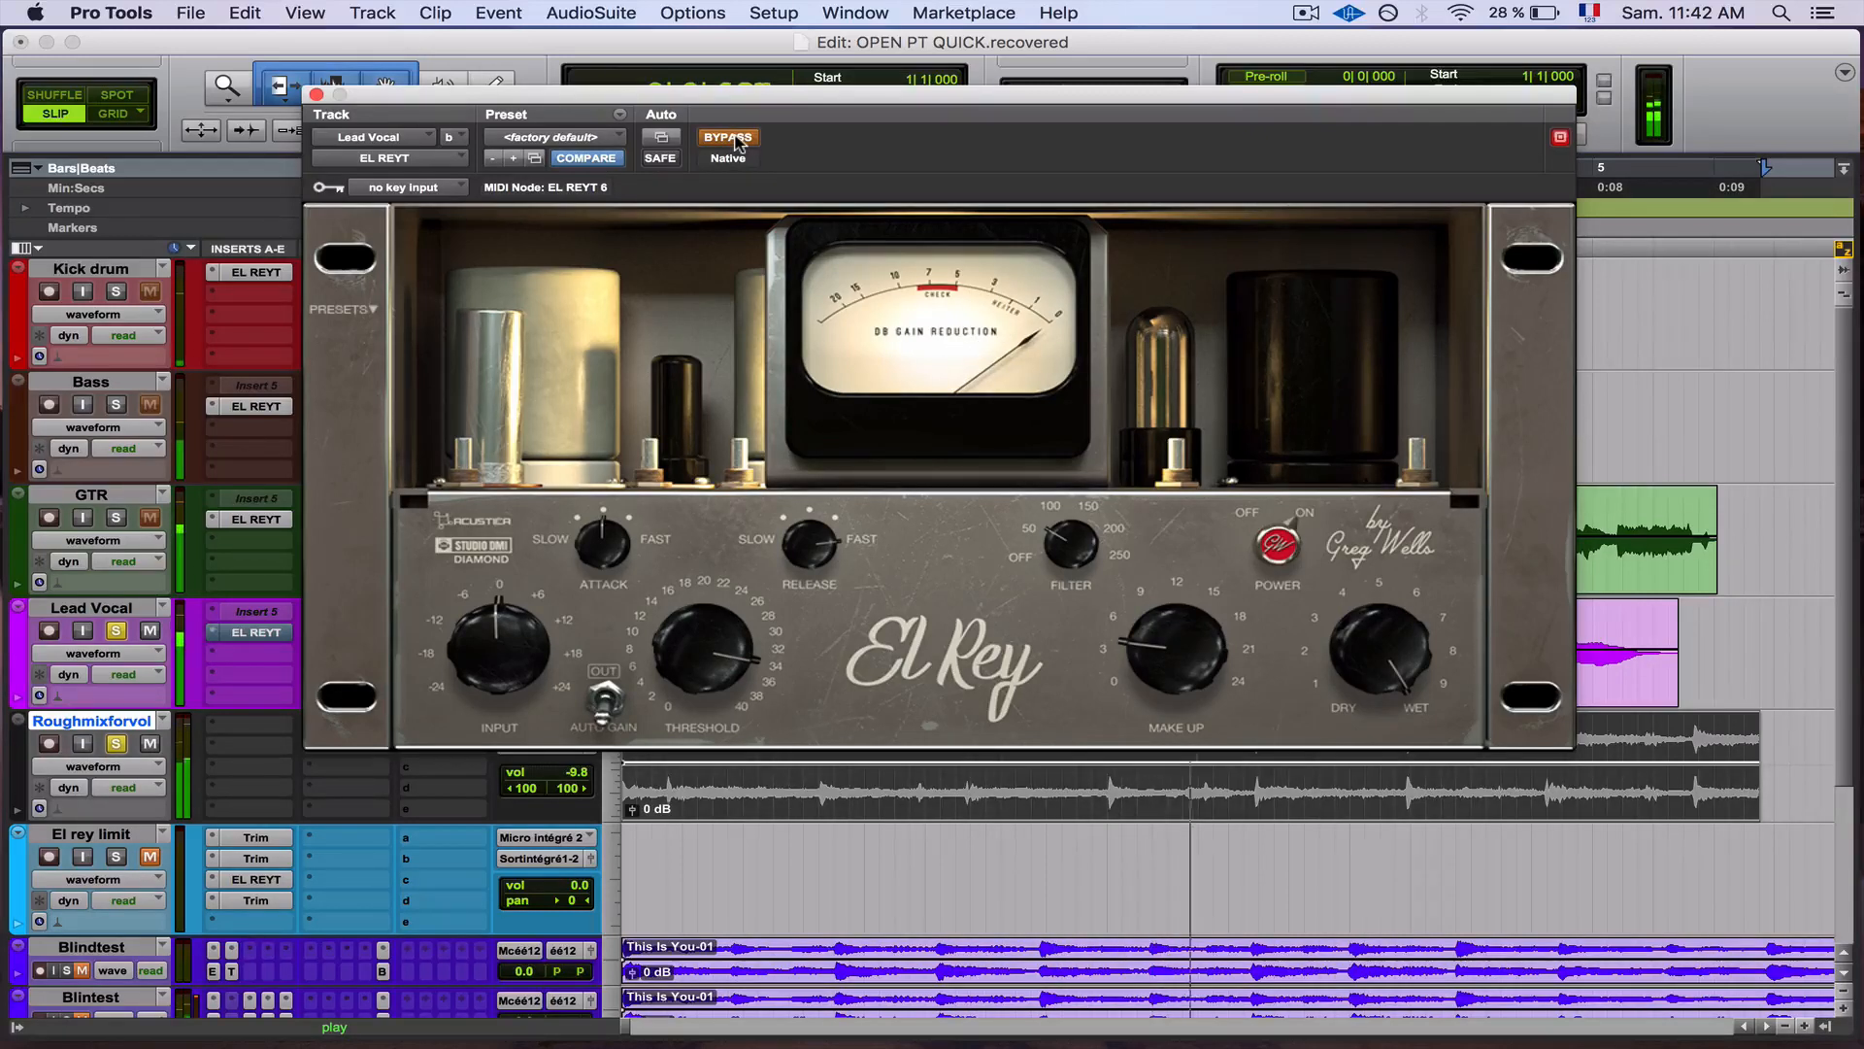
pyautogui.click(735, 138)
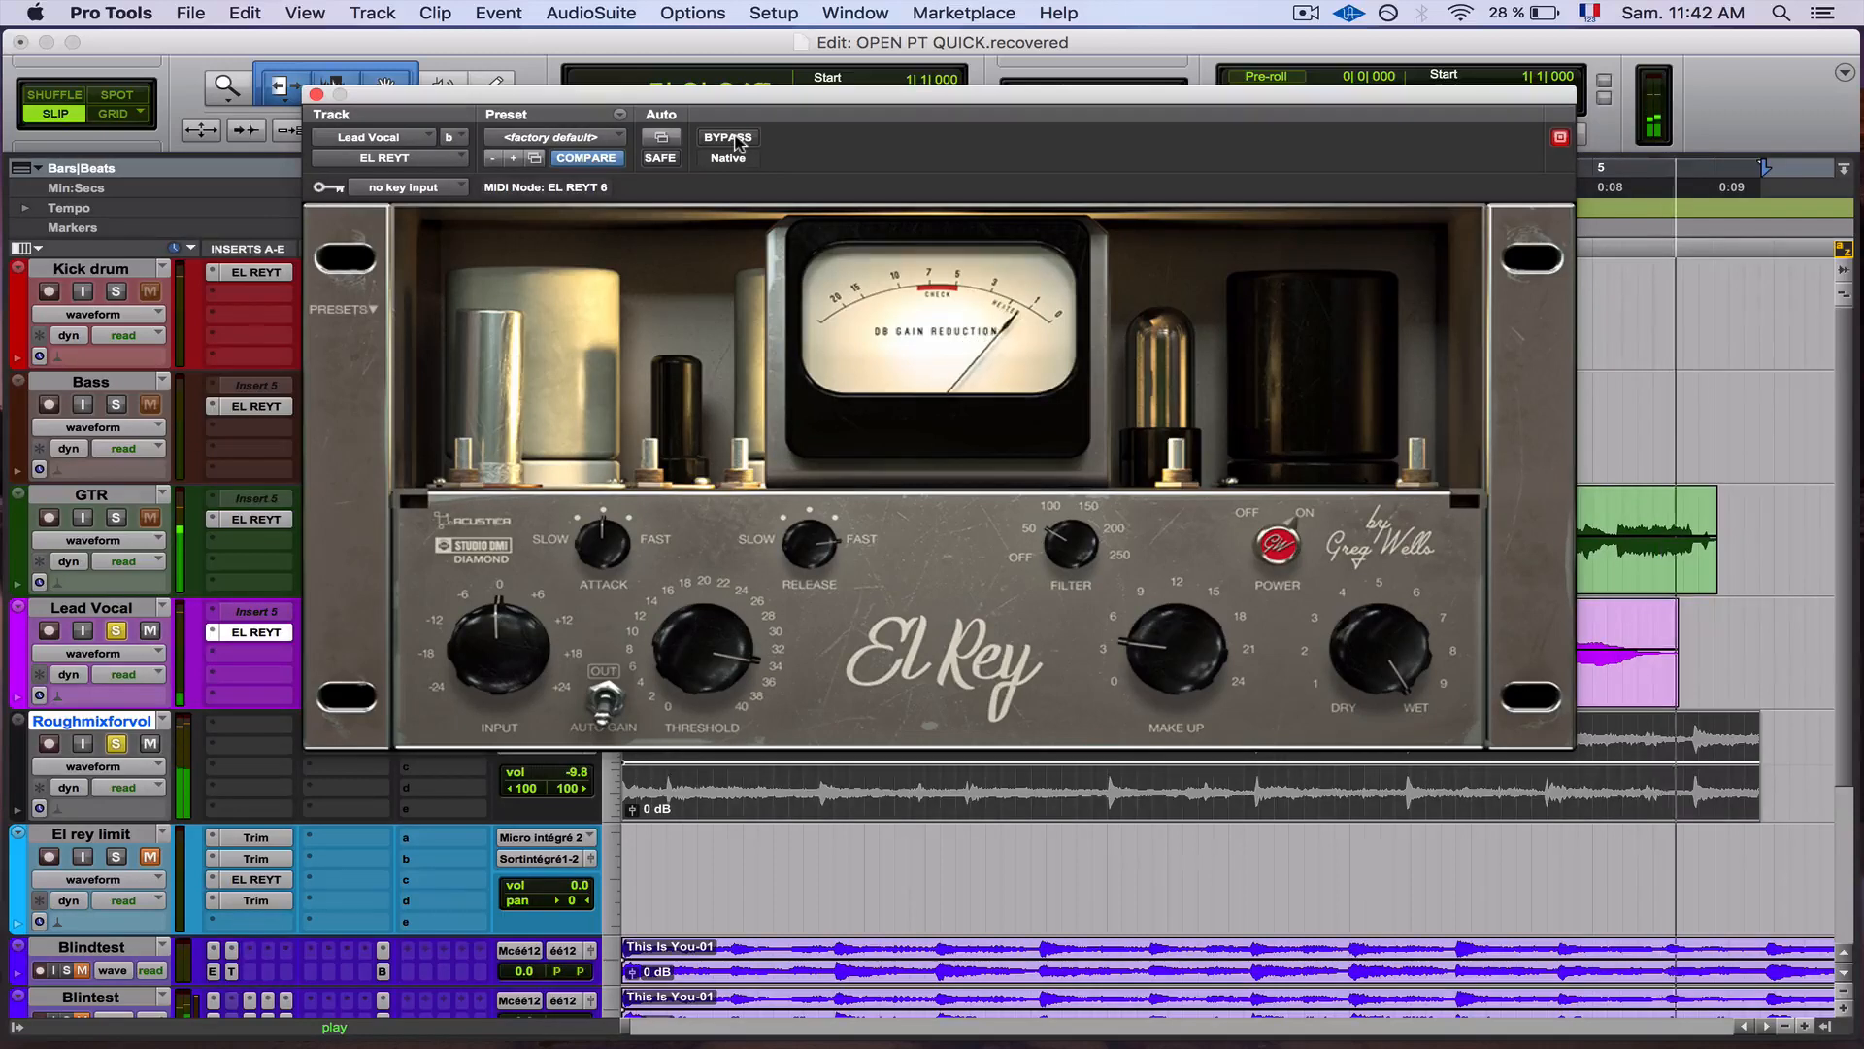
pyautogui.click(735, 138)
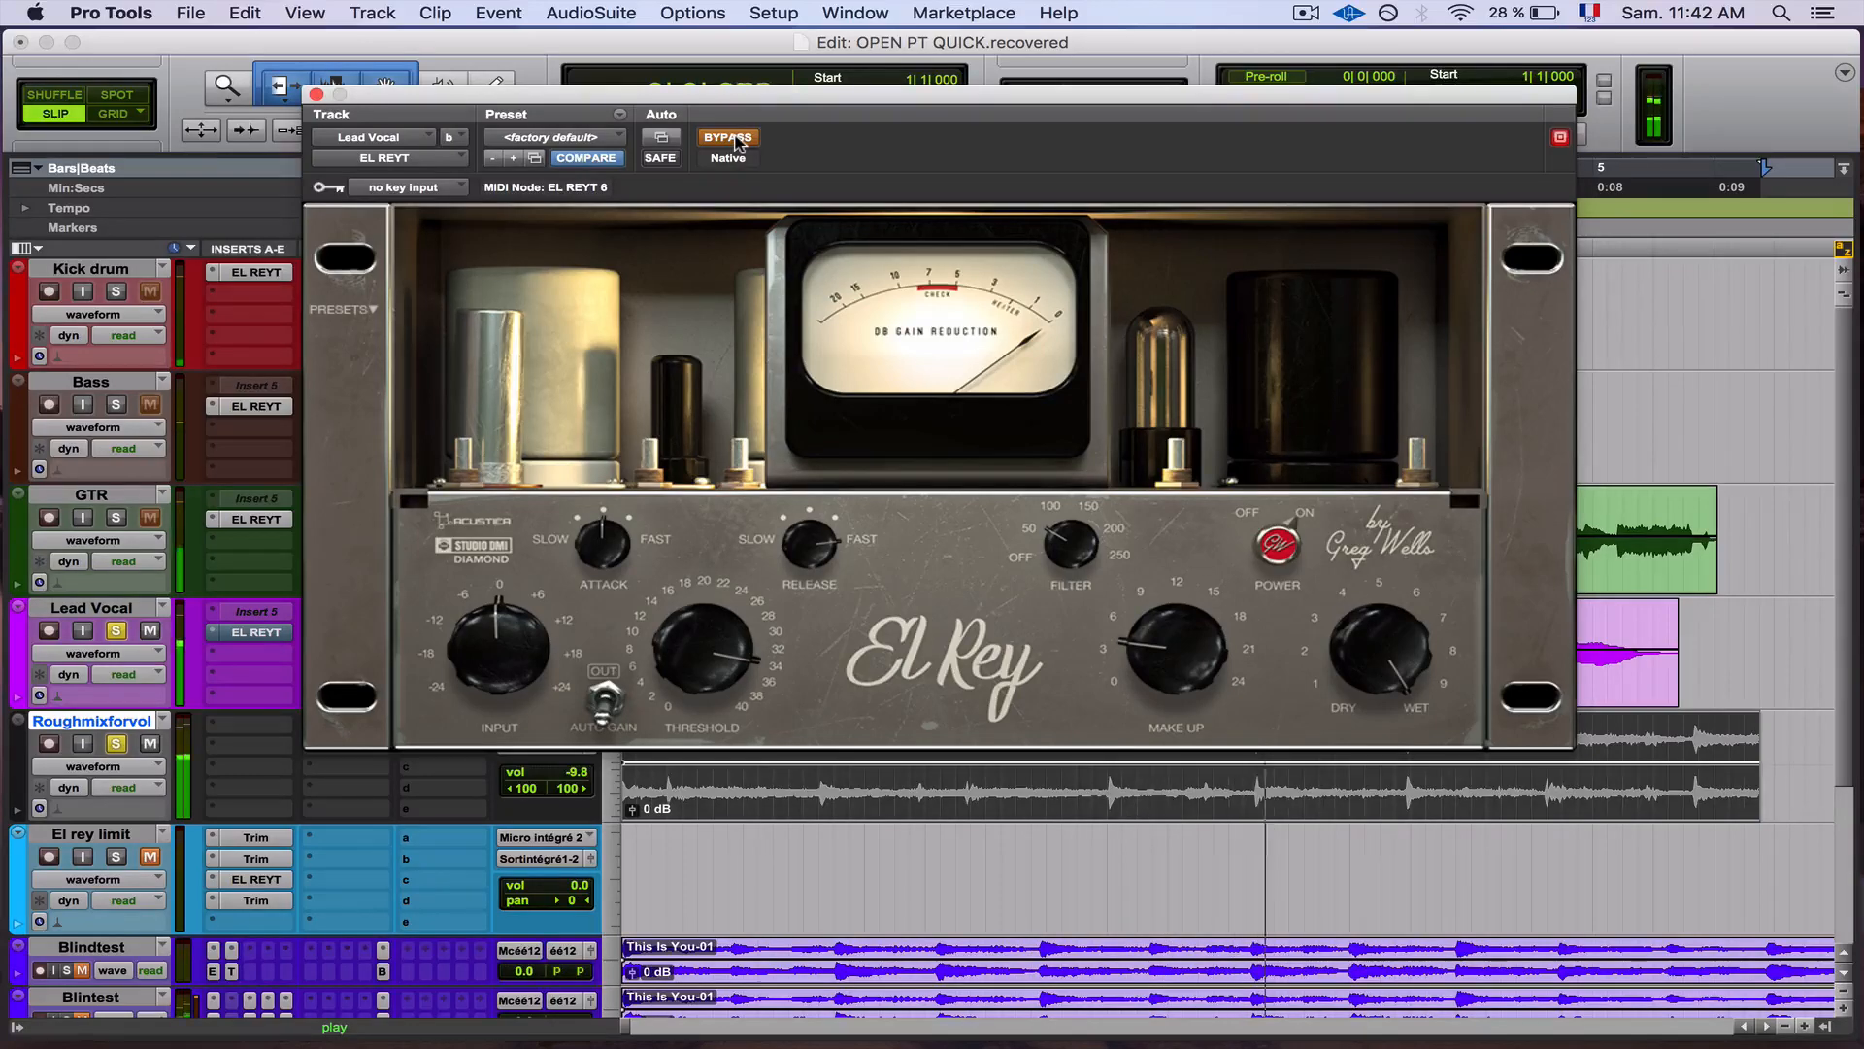
pyautogui.click(736, 139)
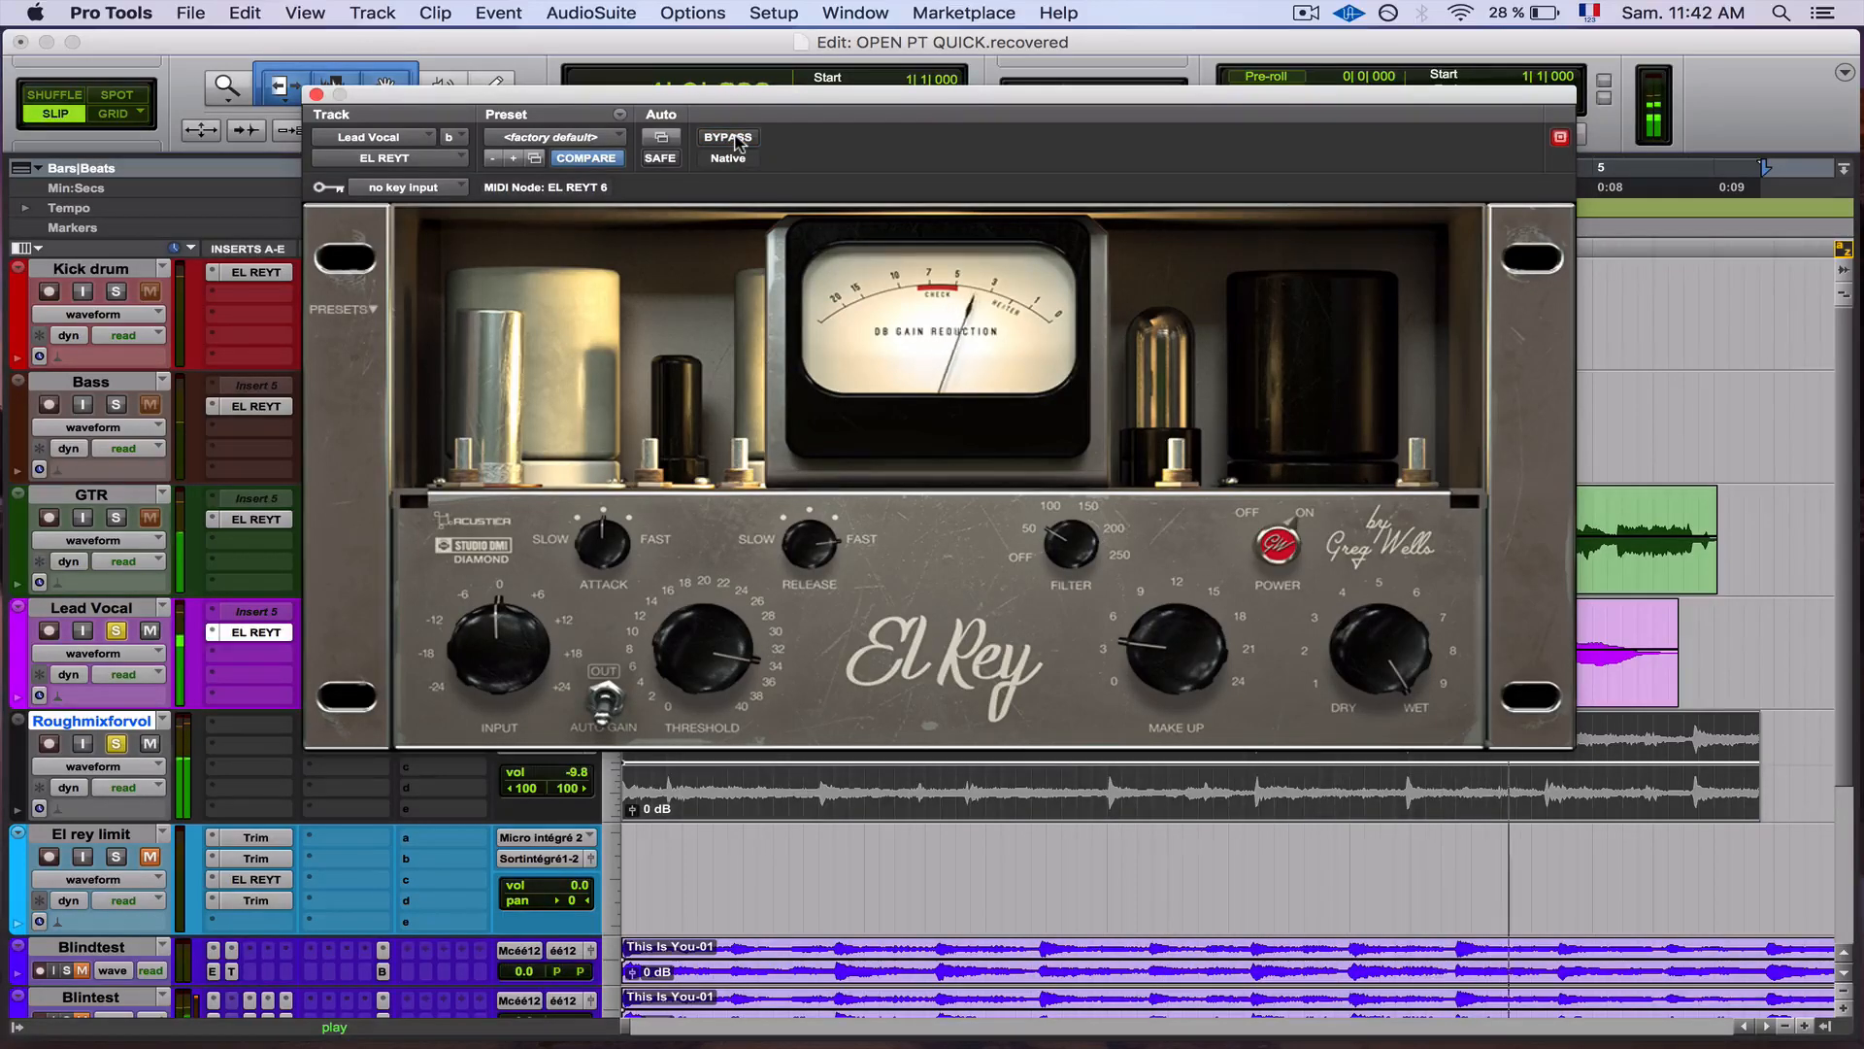
pyautogui.click(315, 94)
pyautogui.press('space')
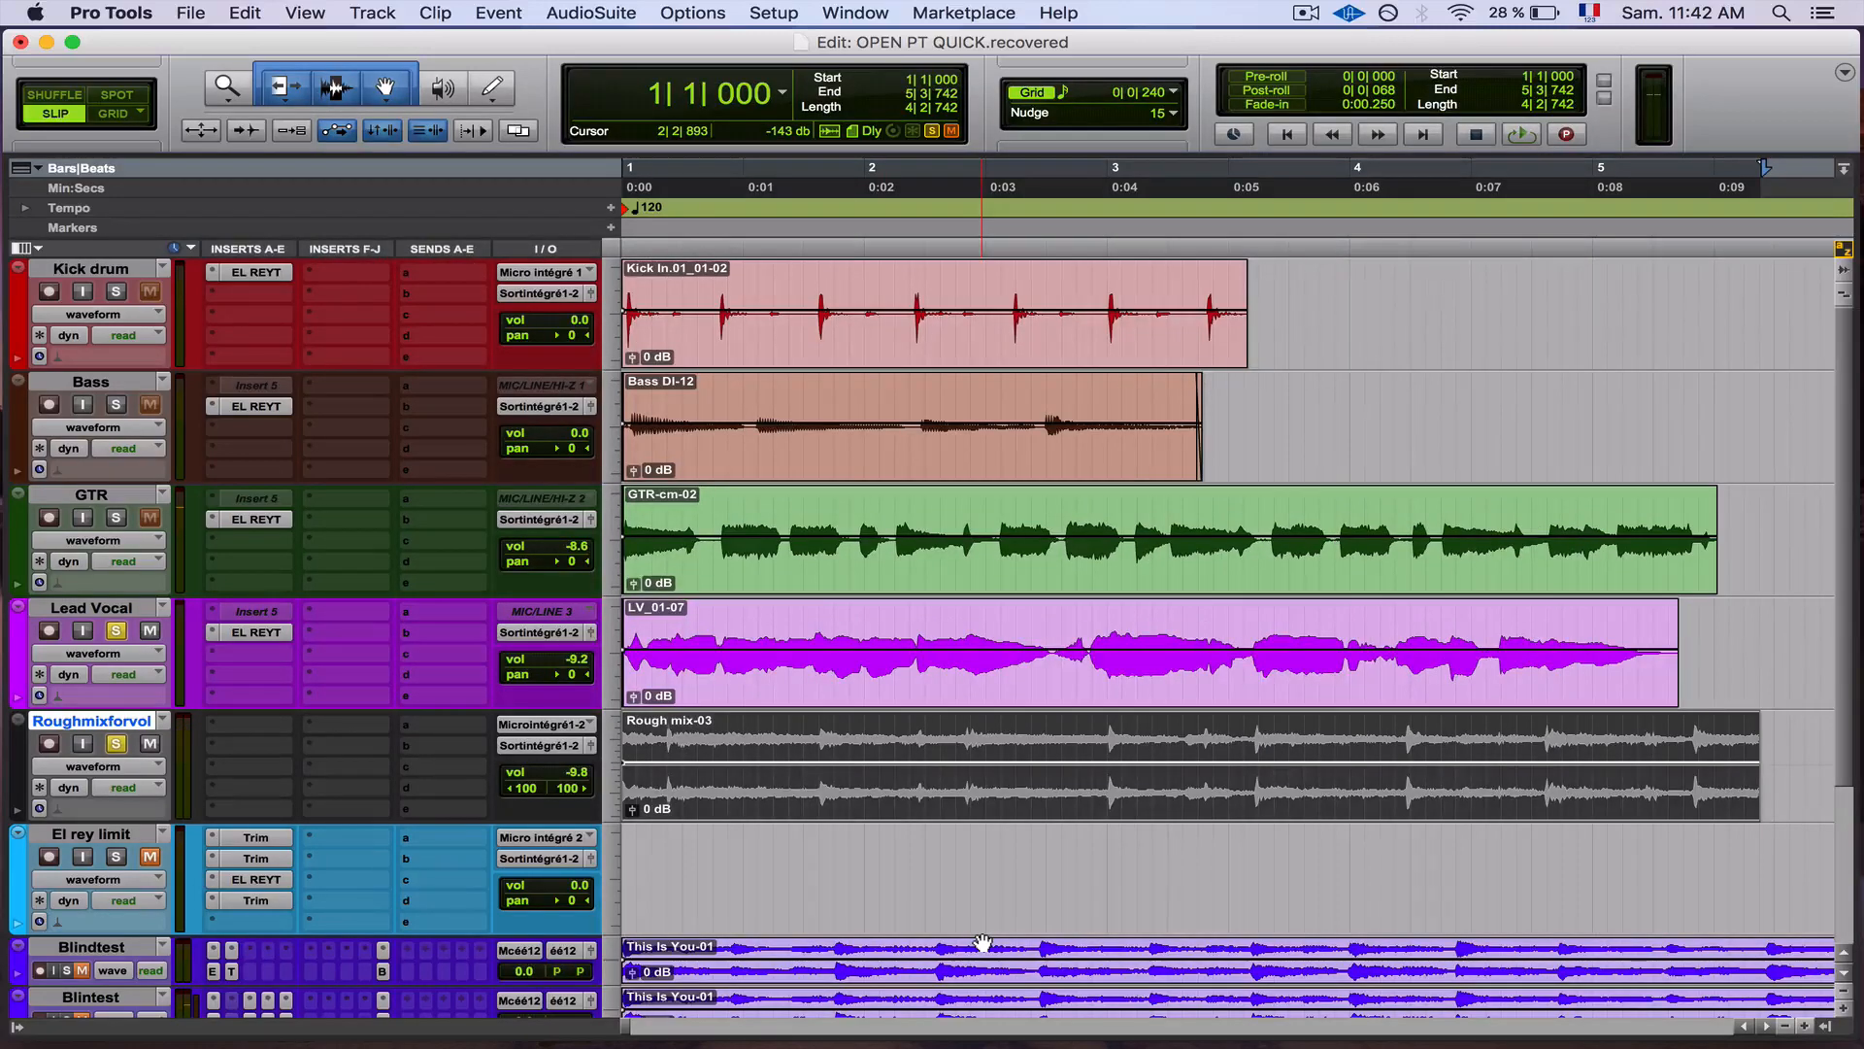
# Step: Reopen the Lead Vocal El Rey, replay the vocal with the rough mix while alternating bypass, then close the compressor
pyautogui.click(257, 632)
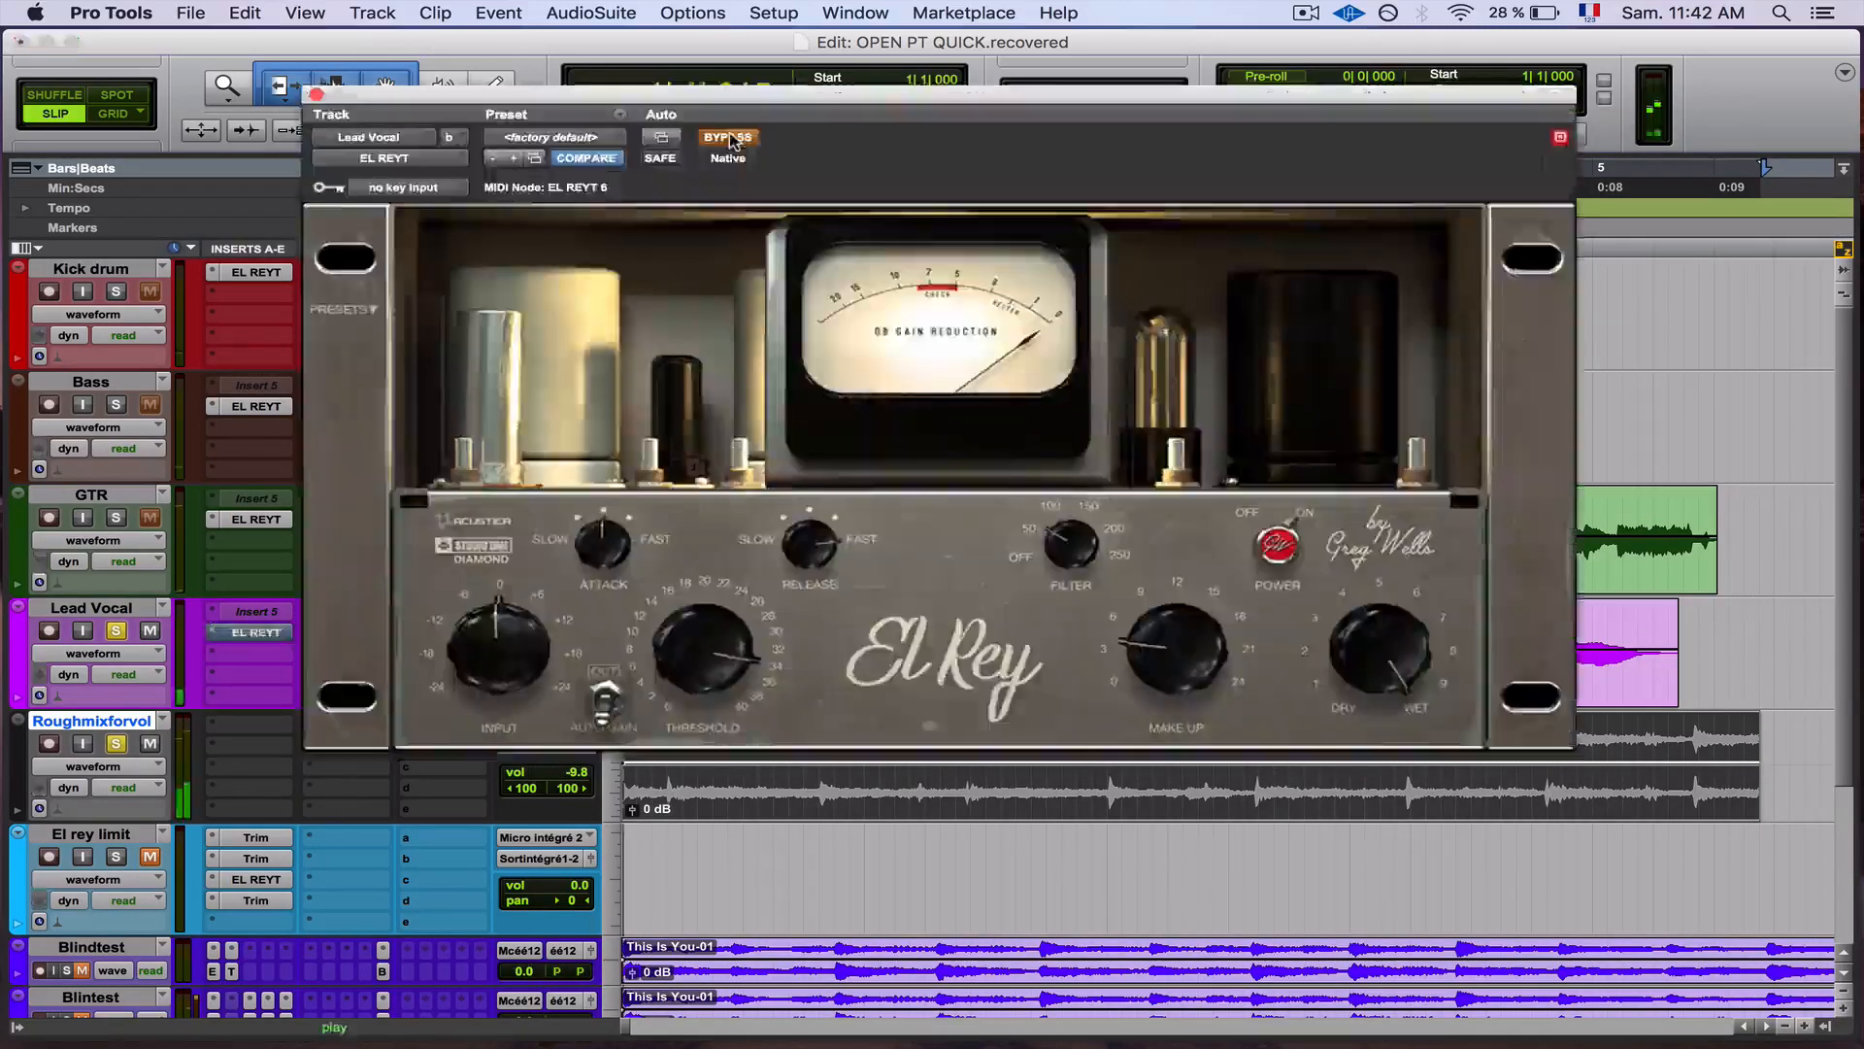
pyautogui.press('space')
pyautogui.click(733, 139)
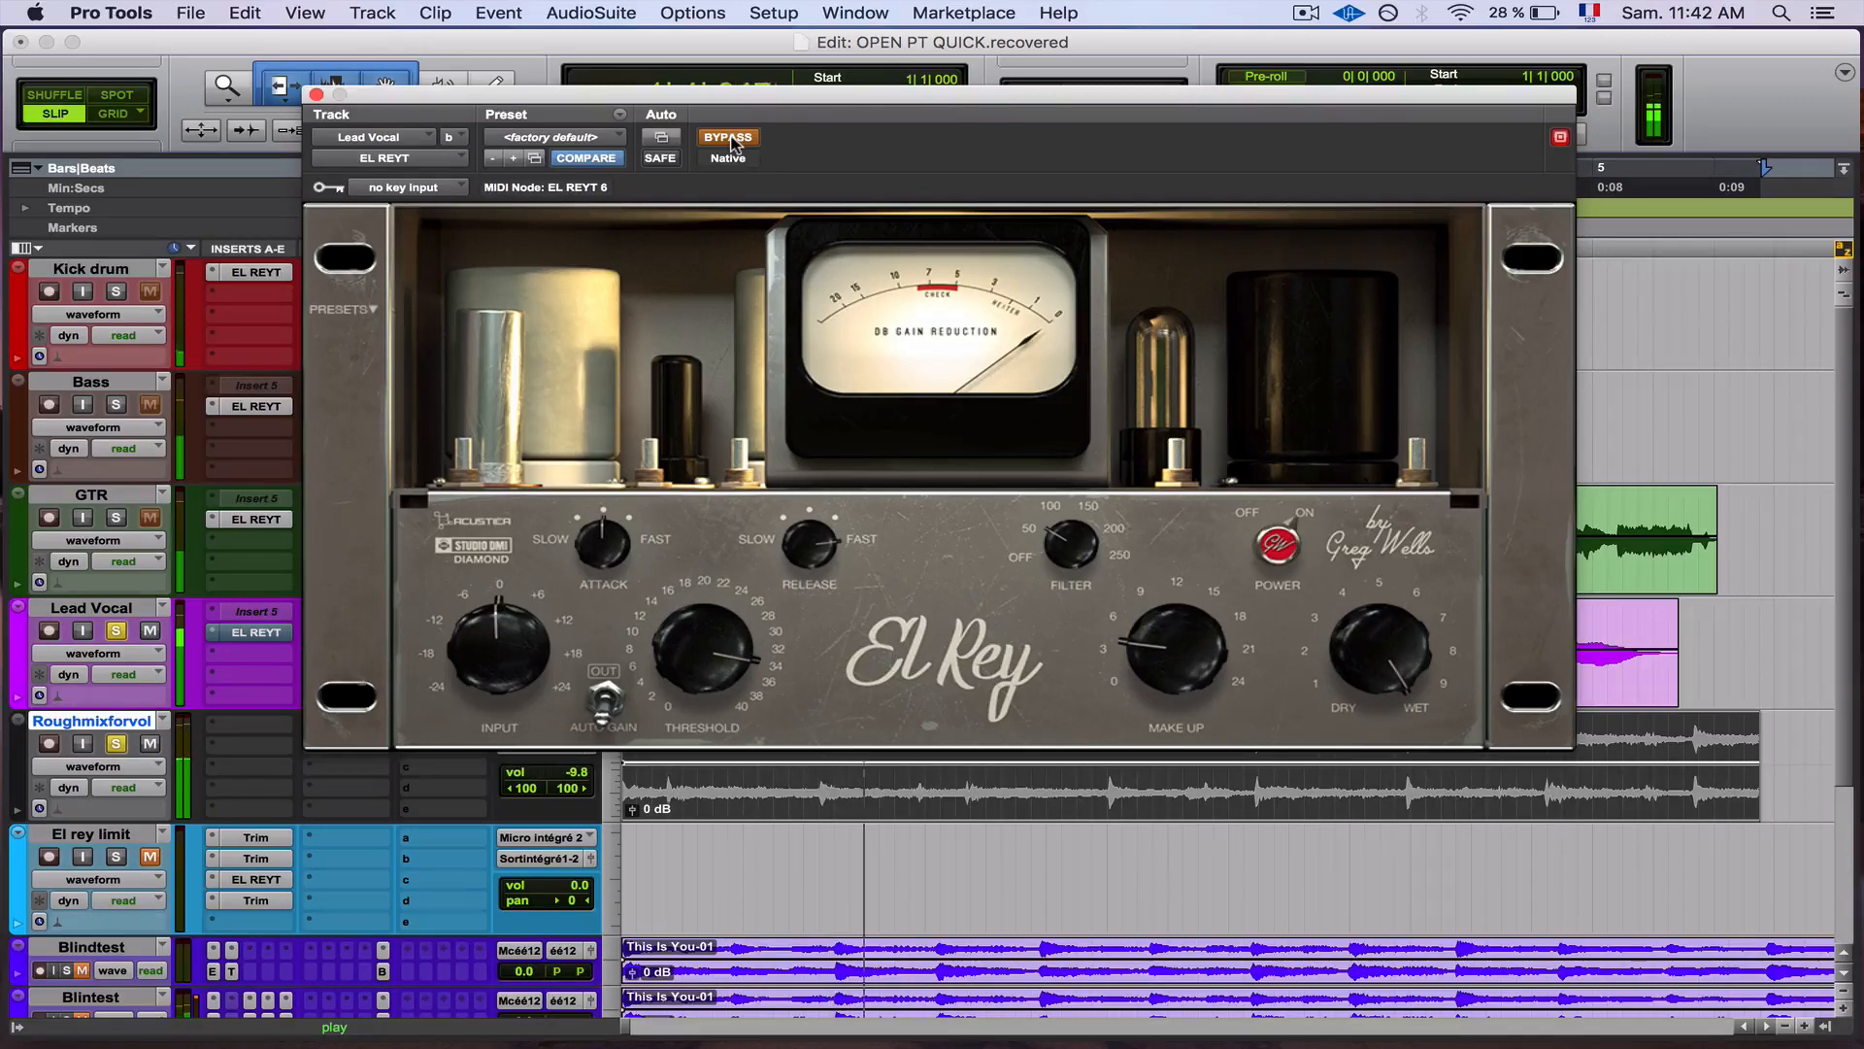
pyautogui.click(731, 139)
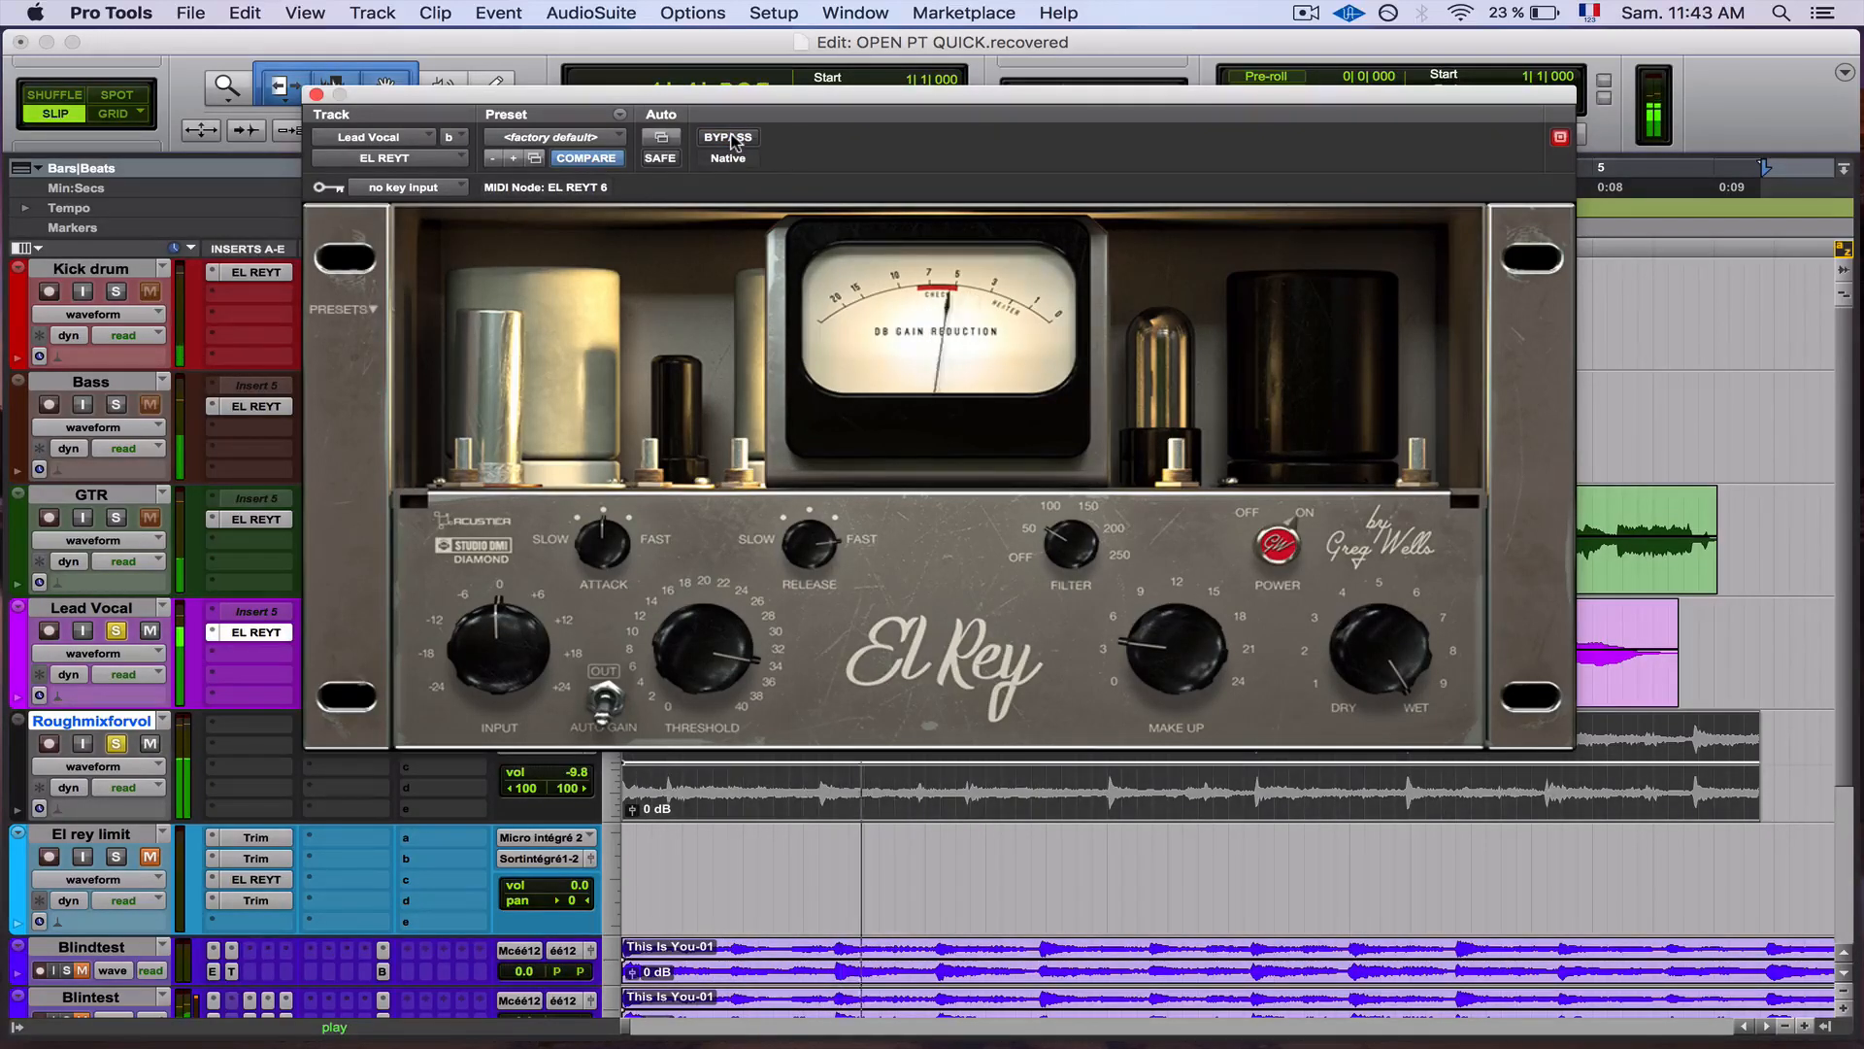
pyautogui.click(732, 139)
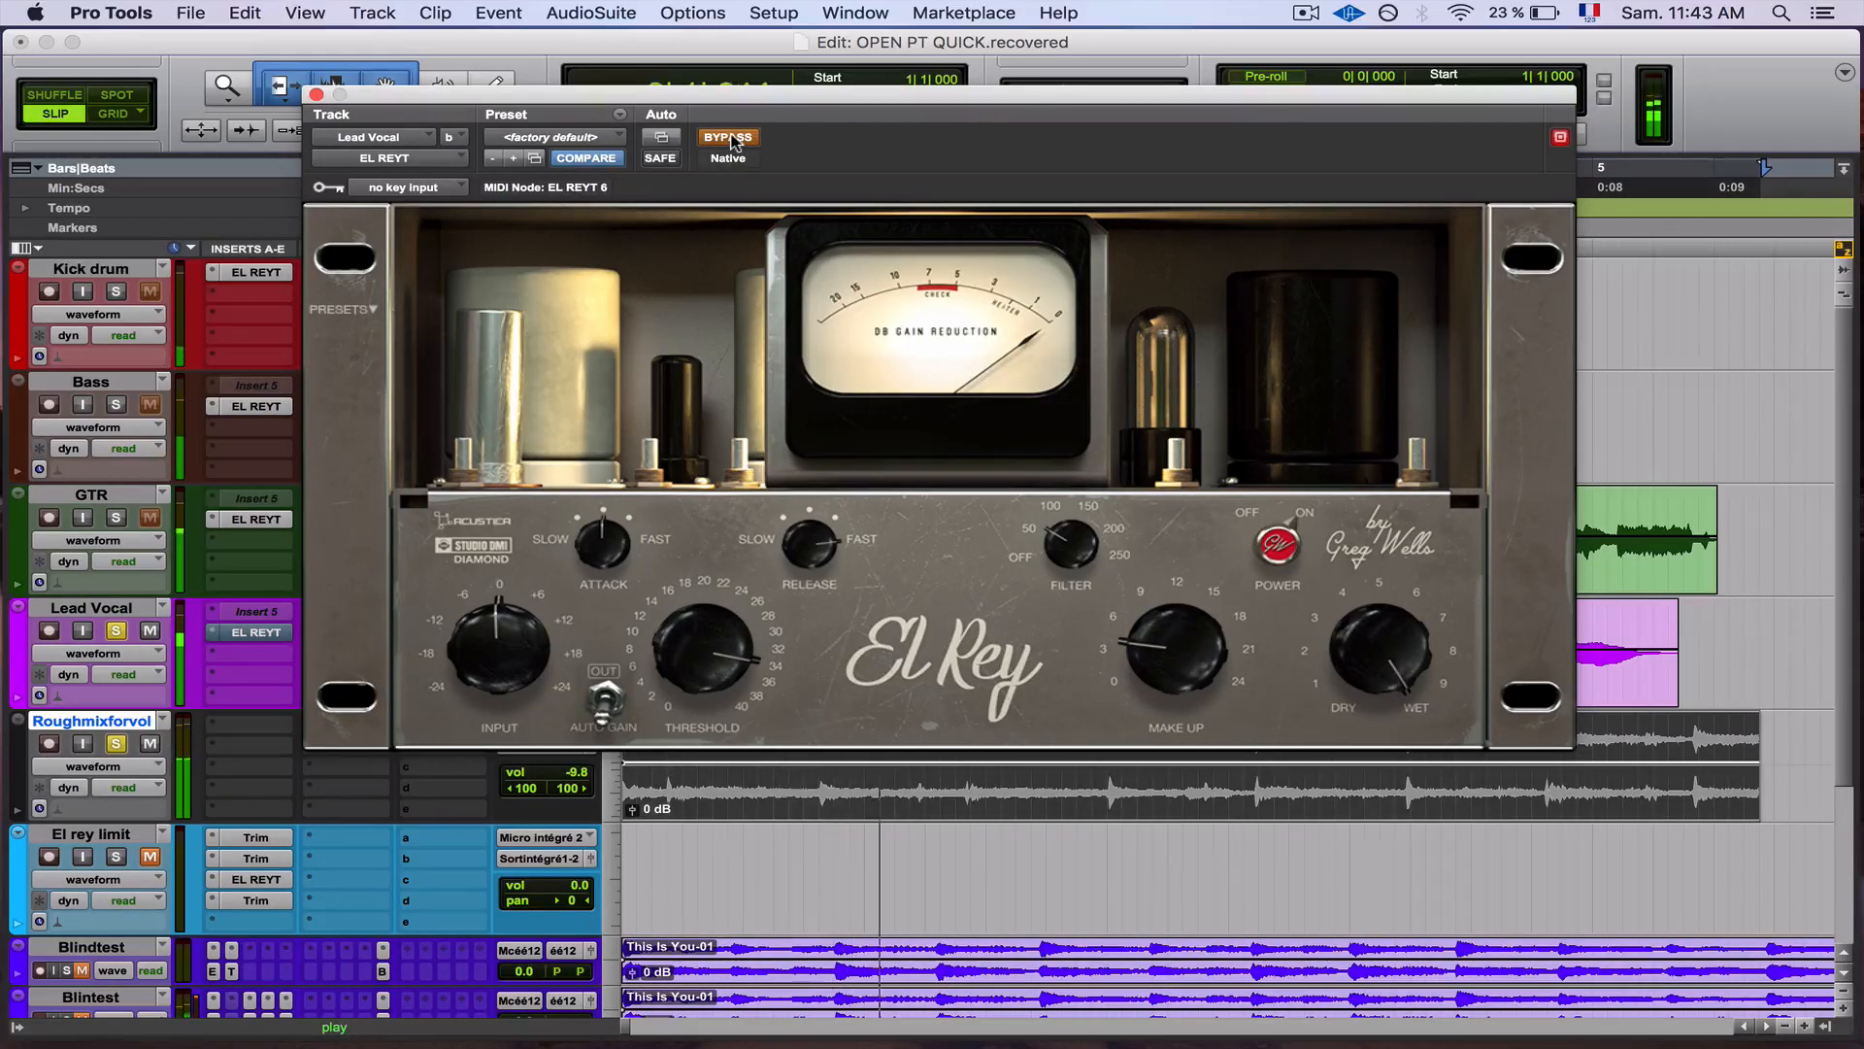
pyautogui.click(731, 139)
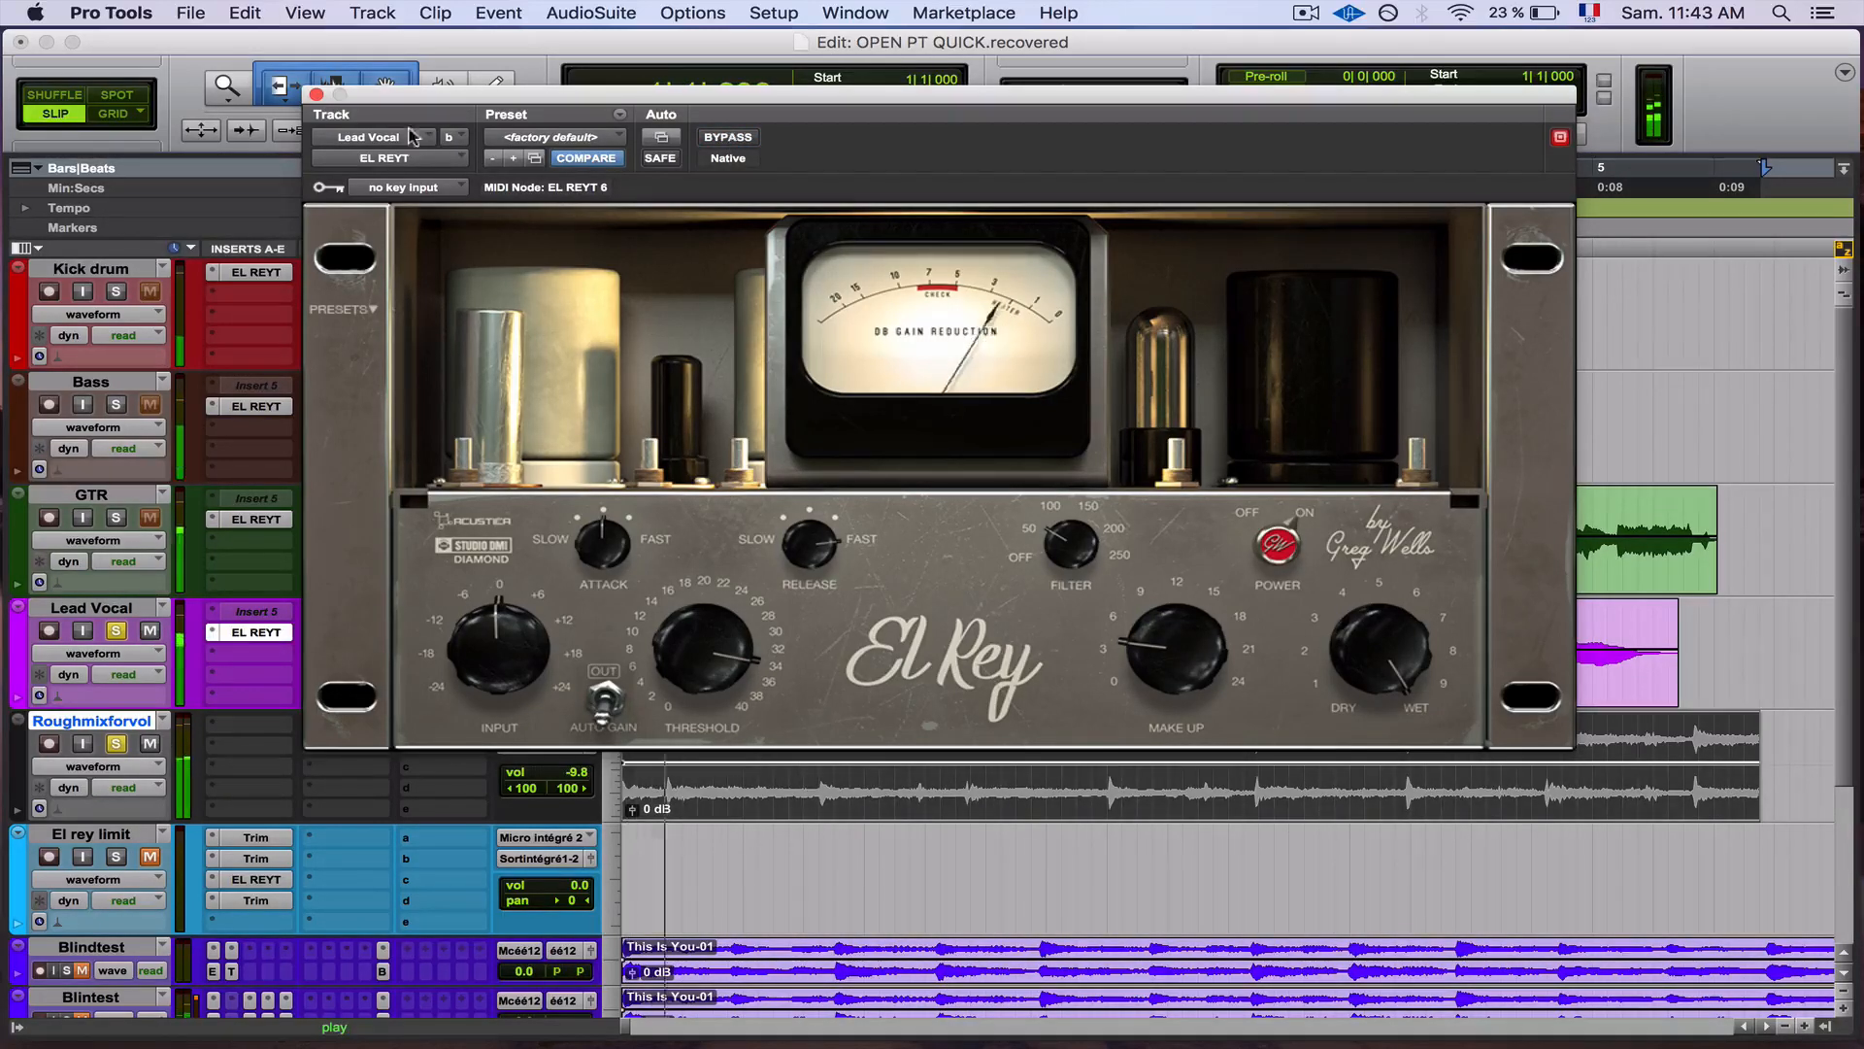
pyautogui.click(316, 94)
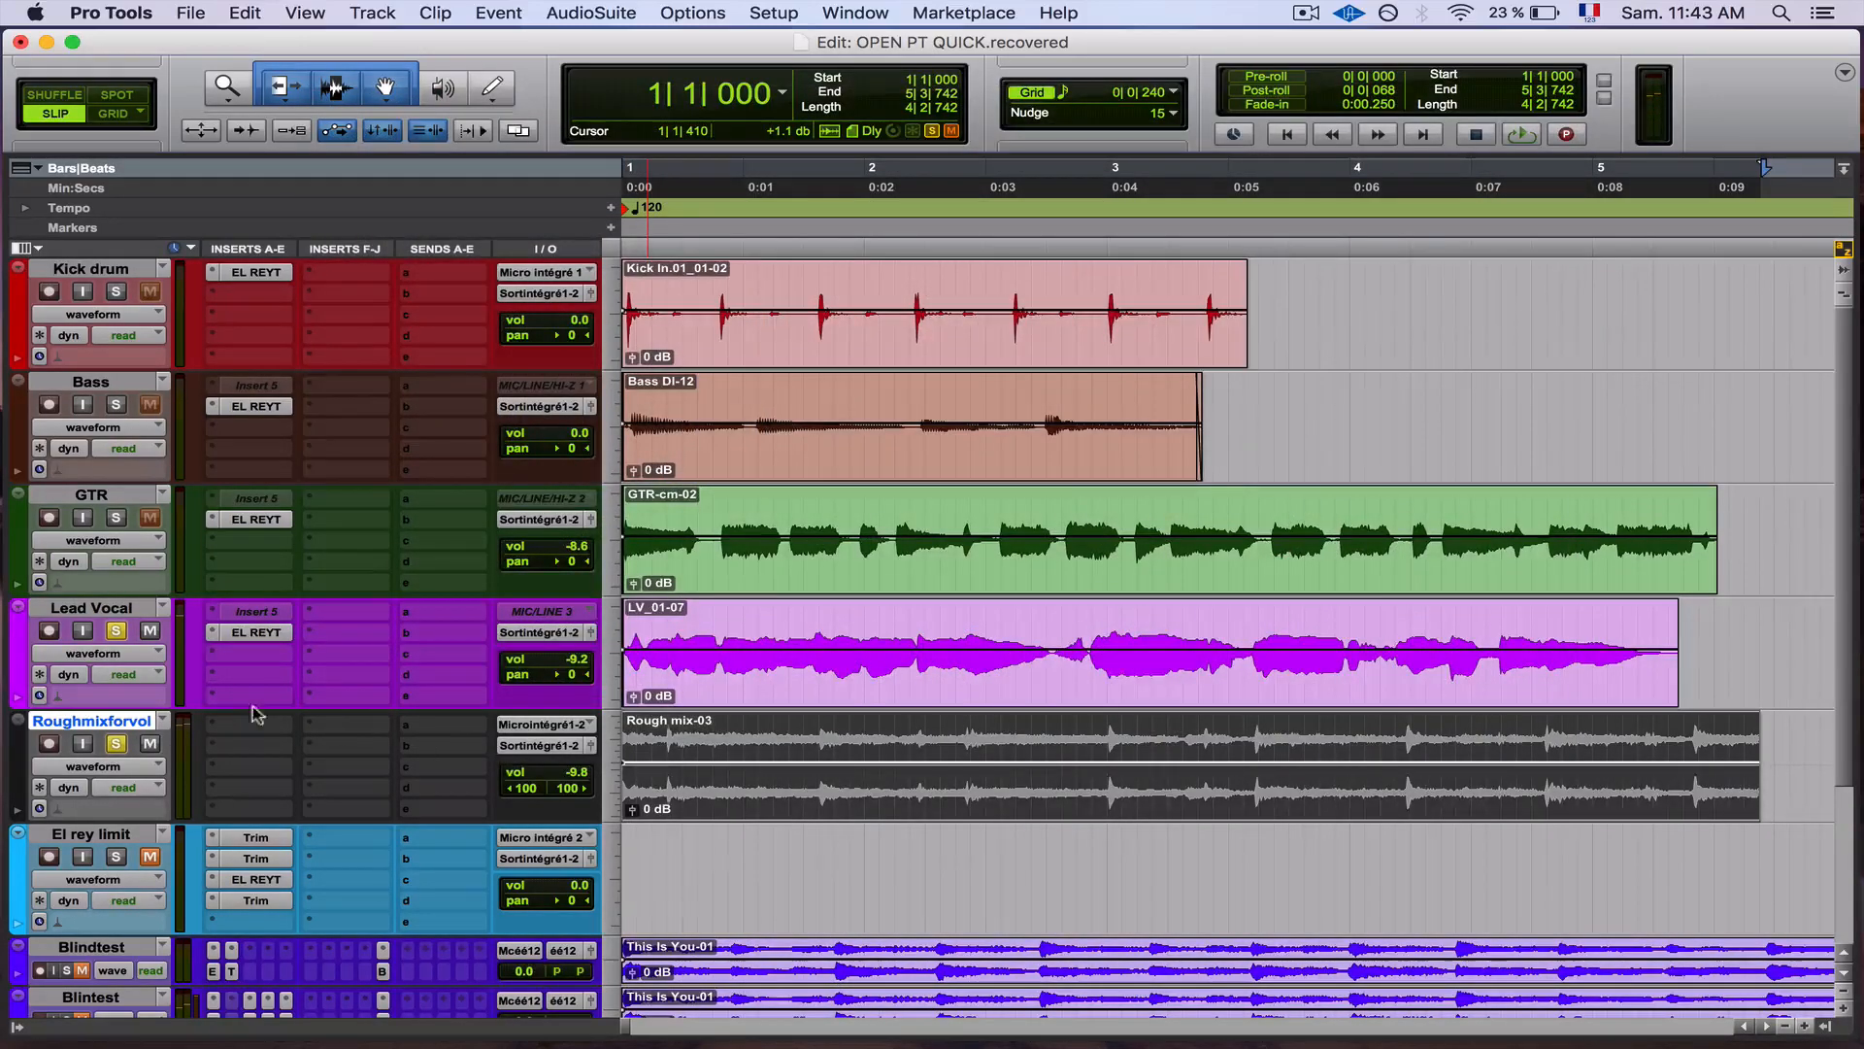
# Step: Unsolo the Roughmixforvol and Lead Vocal tracks, then solo and unmute the El rey limit track
pyautogui.scroll(-5, 224, 711)
pyautogui.click(117, 496)
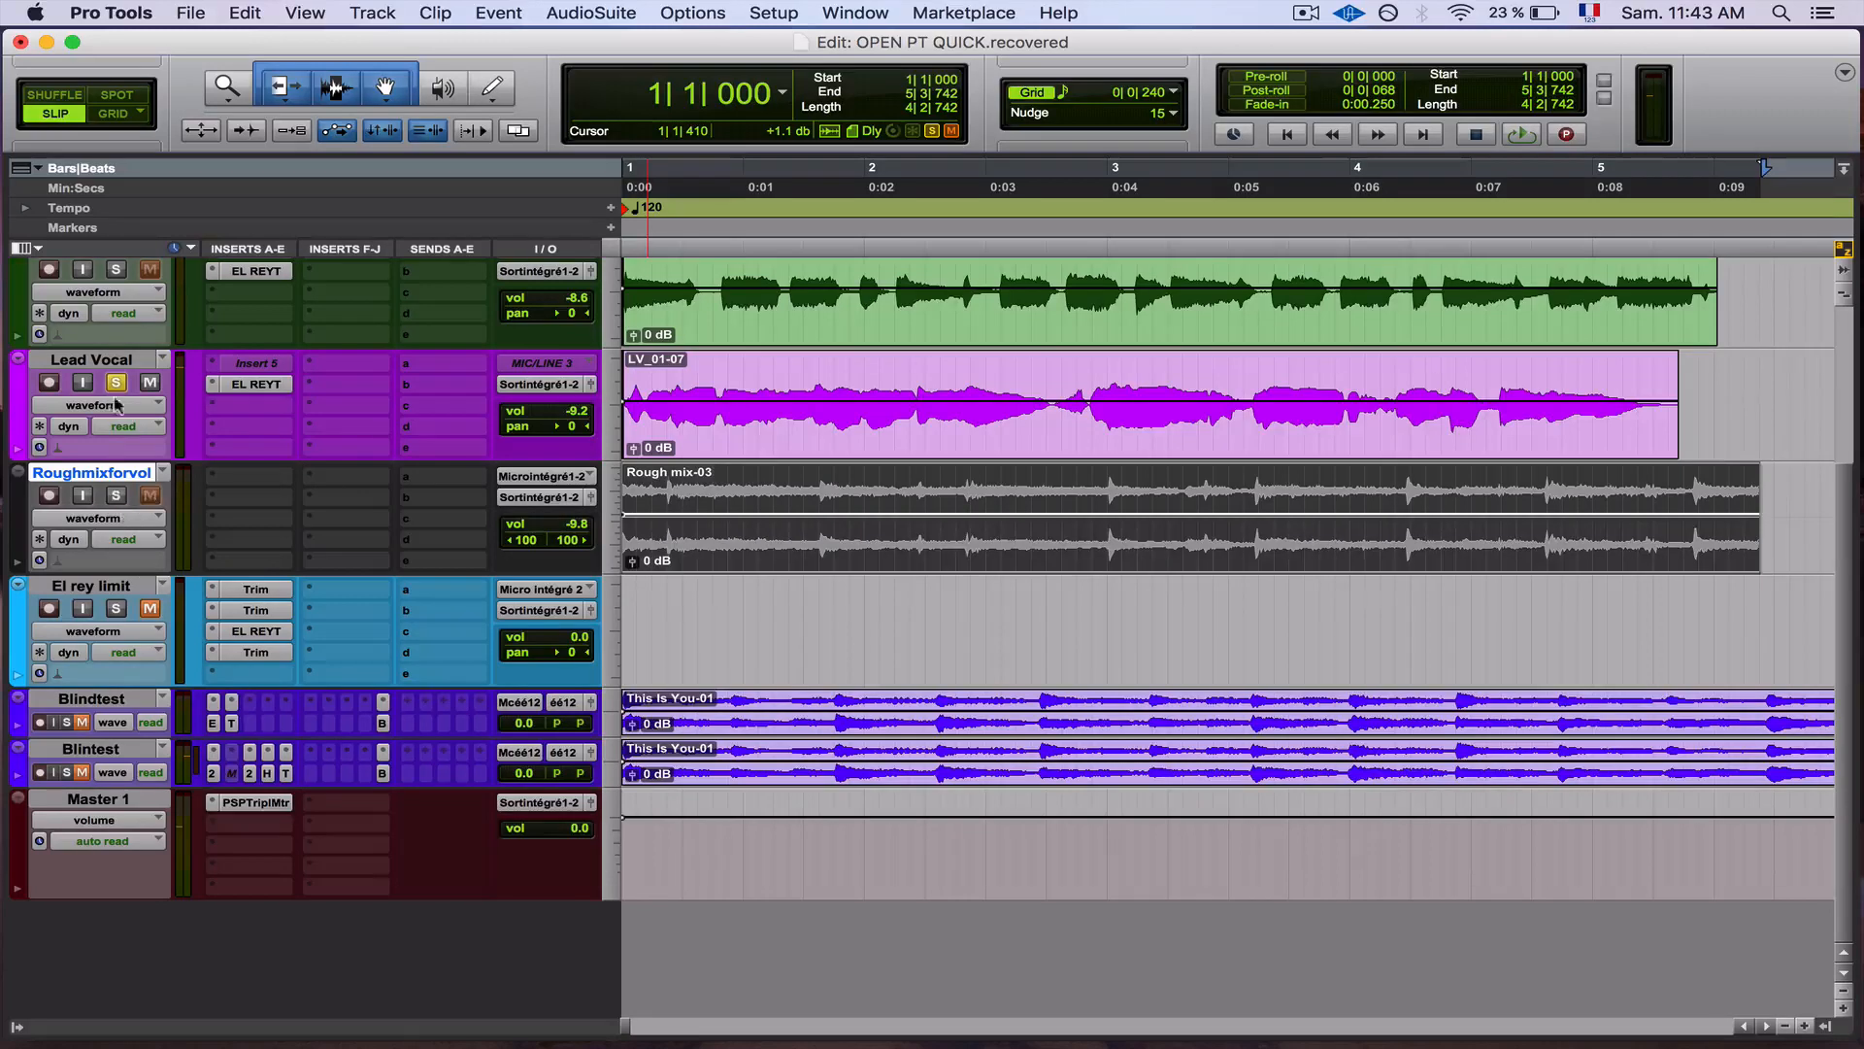
pyautogui.click(117, 383)
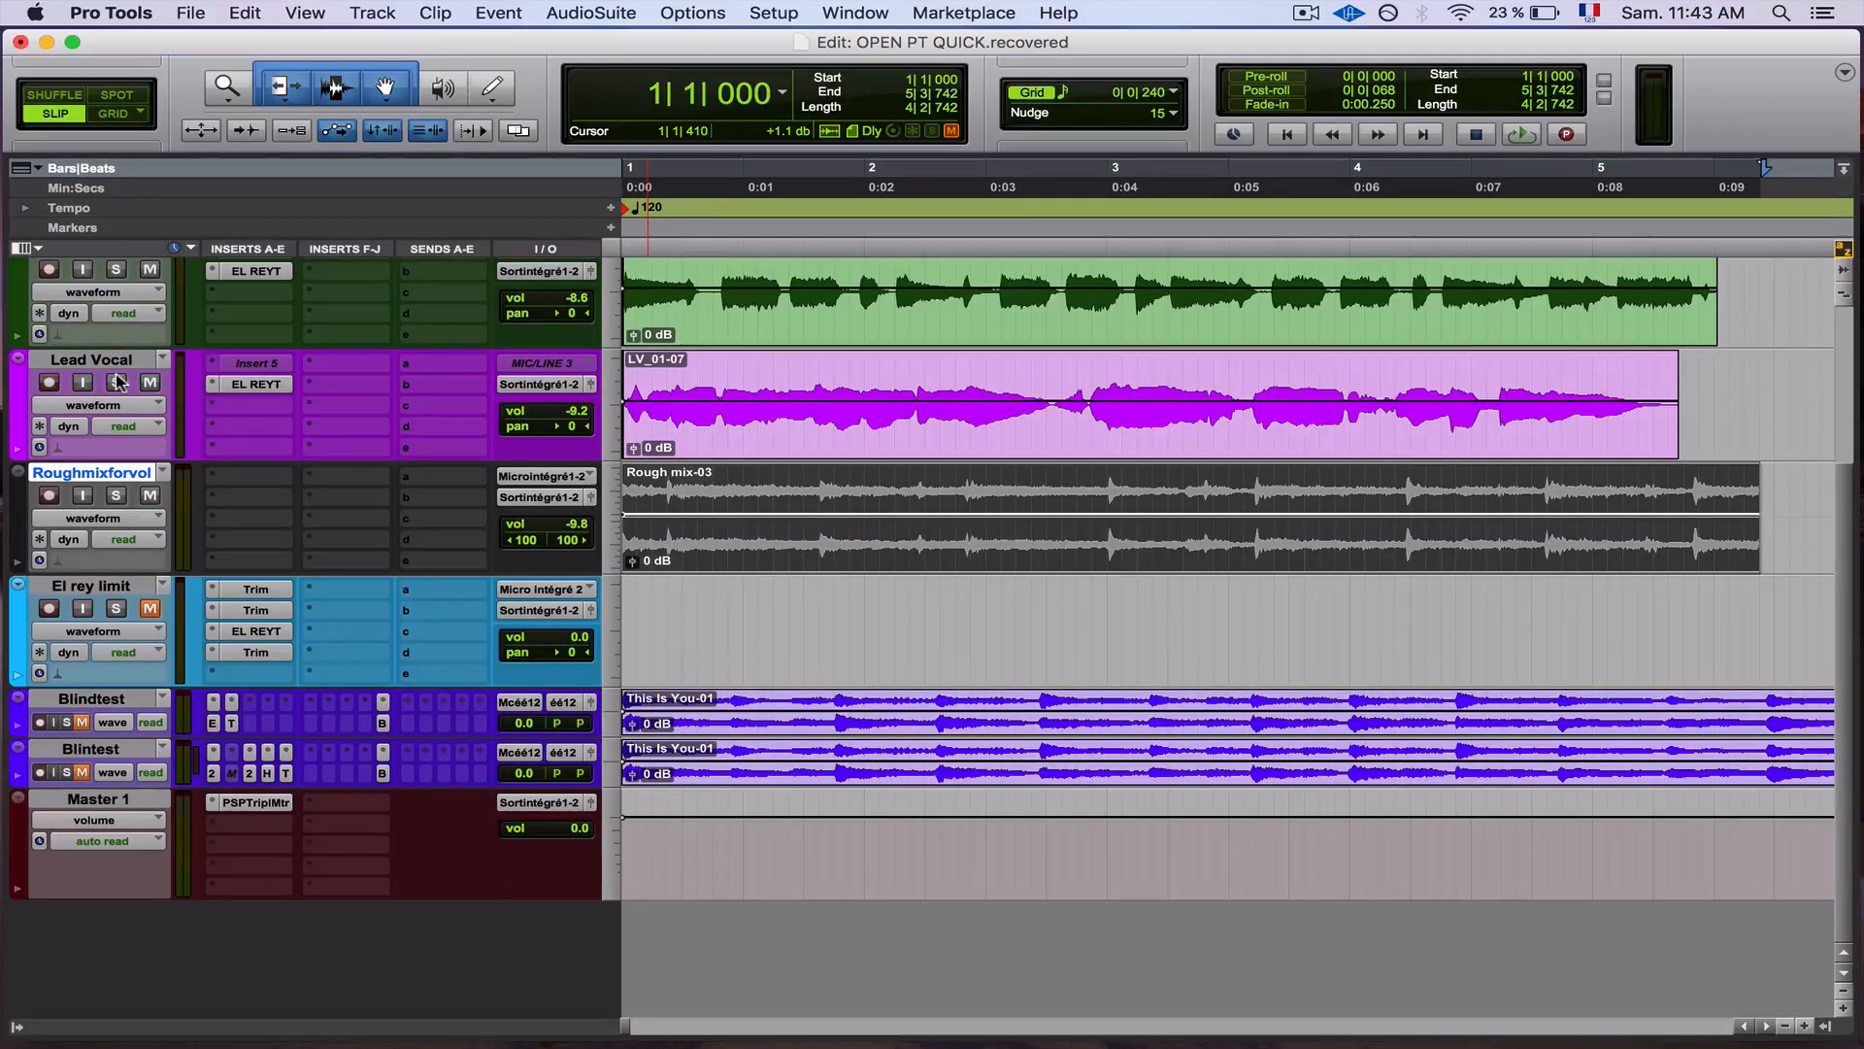
pyautogui.click(126, 609)
pyautogui.click(150, 609)
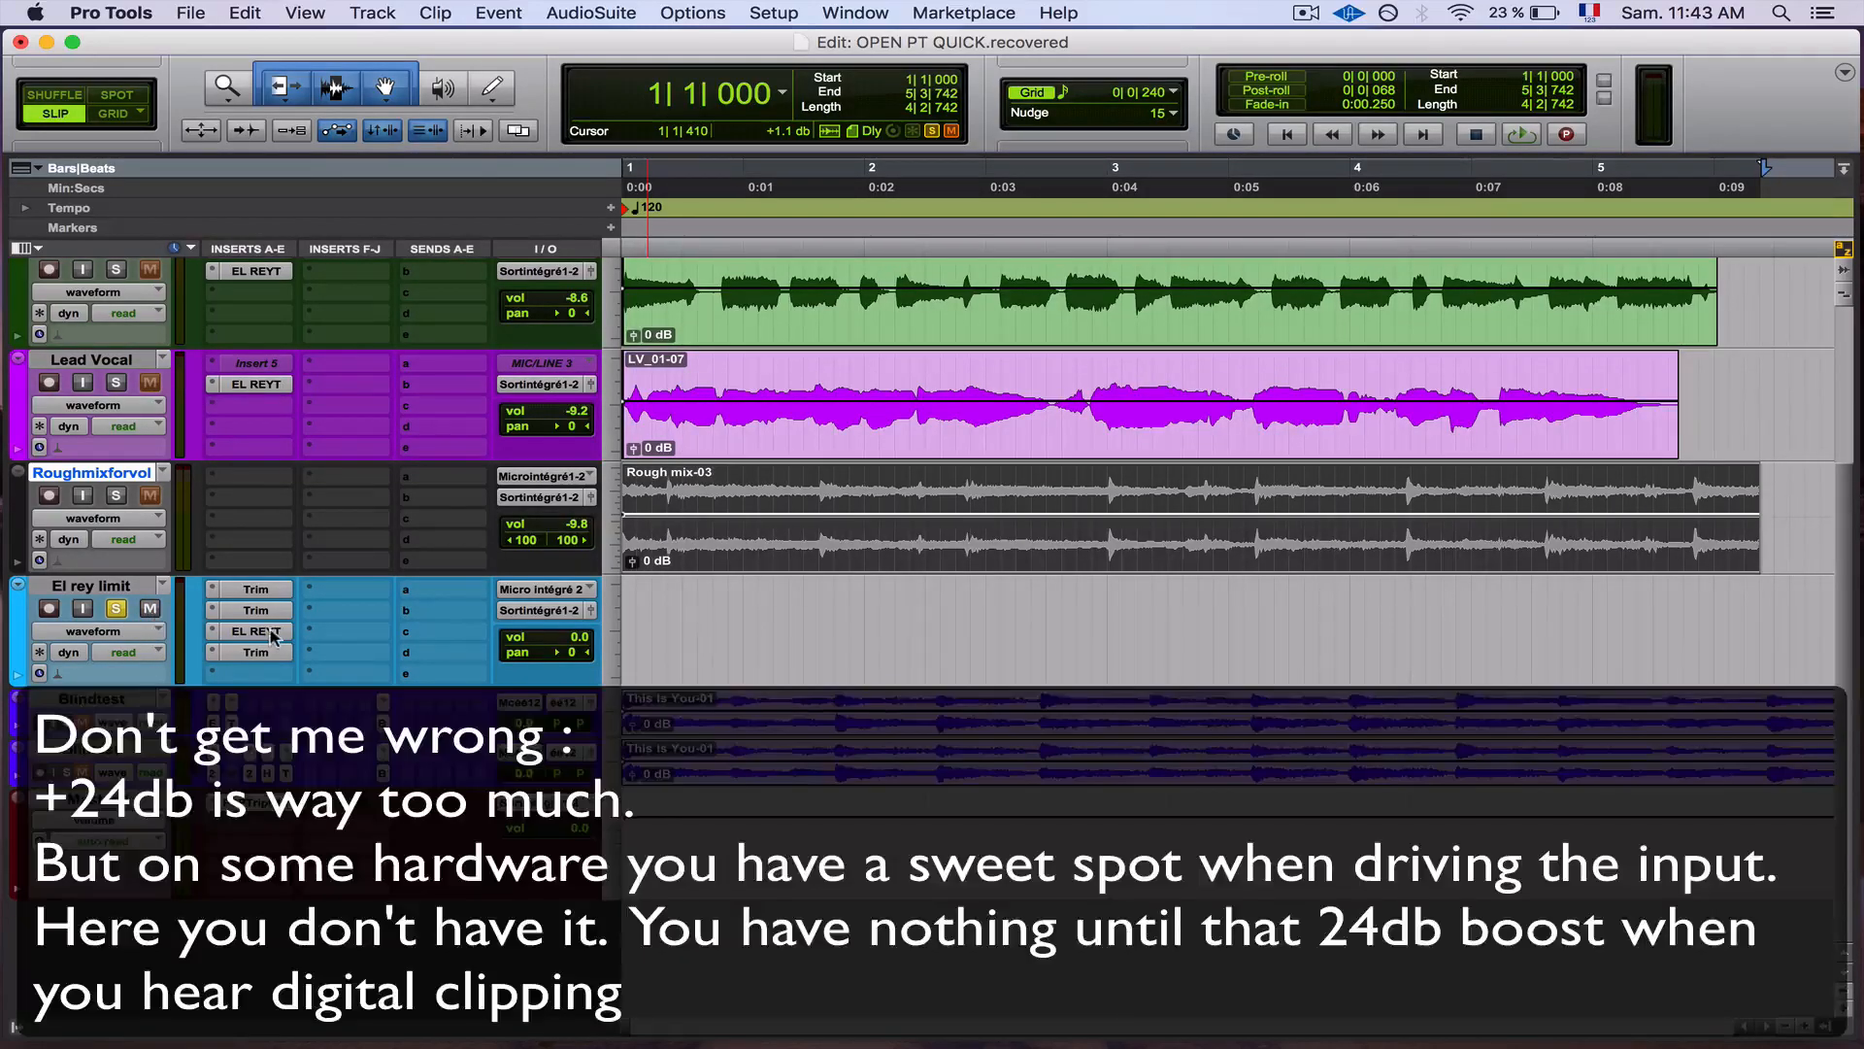
# Step: Open the El rey limit track's El Rey, move its window aside, and inspect the two Trim inserts ahead of it
pyautogui.click(272, 631)
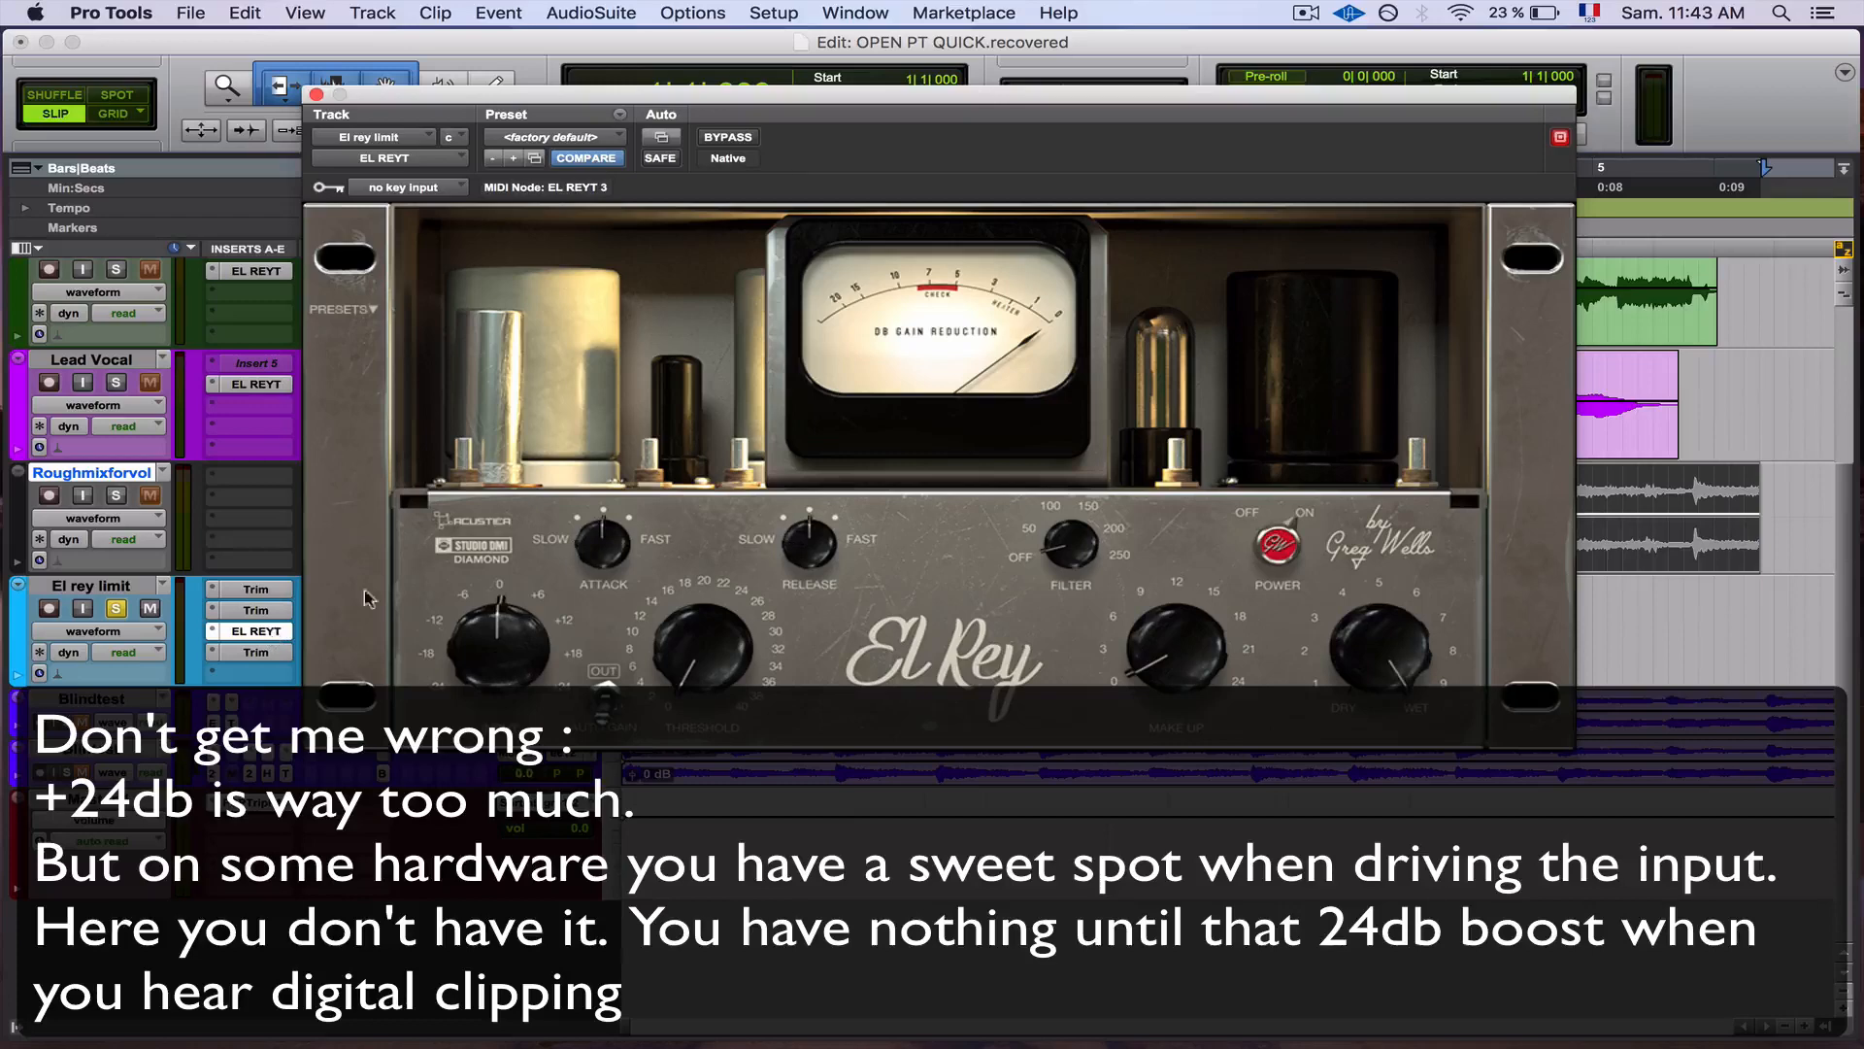
pyautogui.moveTo(781, 104); pyautogui.dragTo(1051, 106)
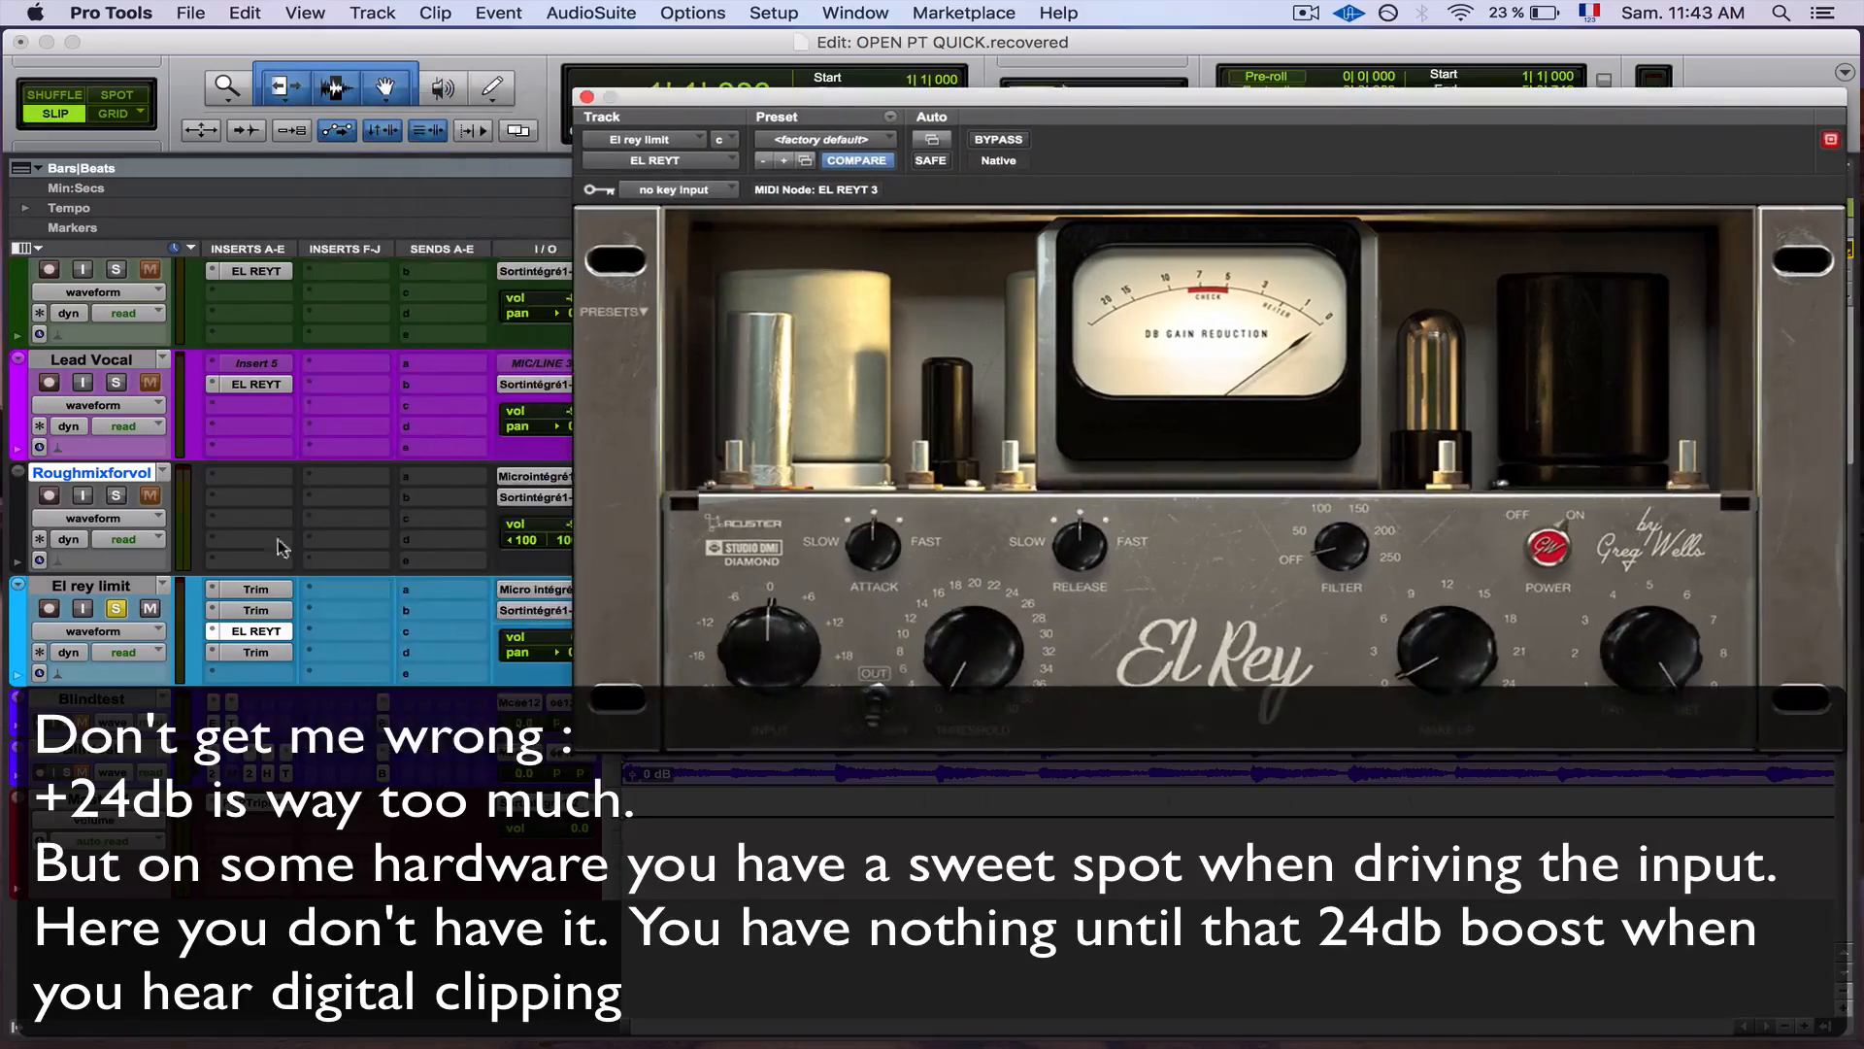
pyautogui.click(256, 589)
pyautogui.click(255, 610)
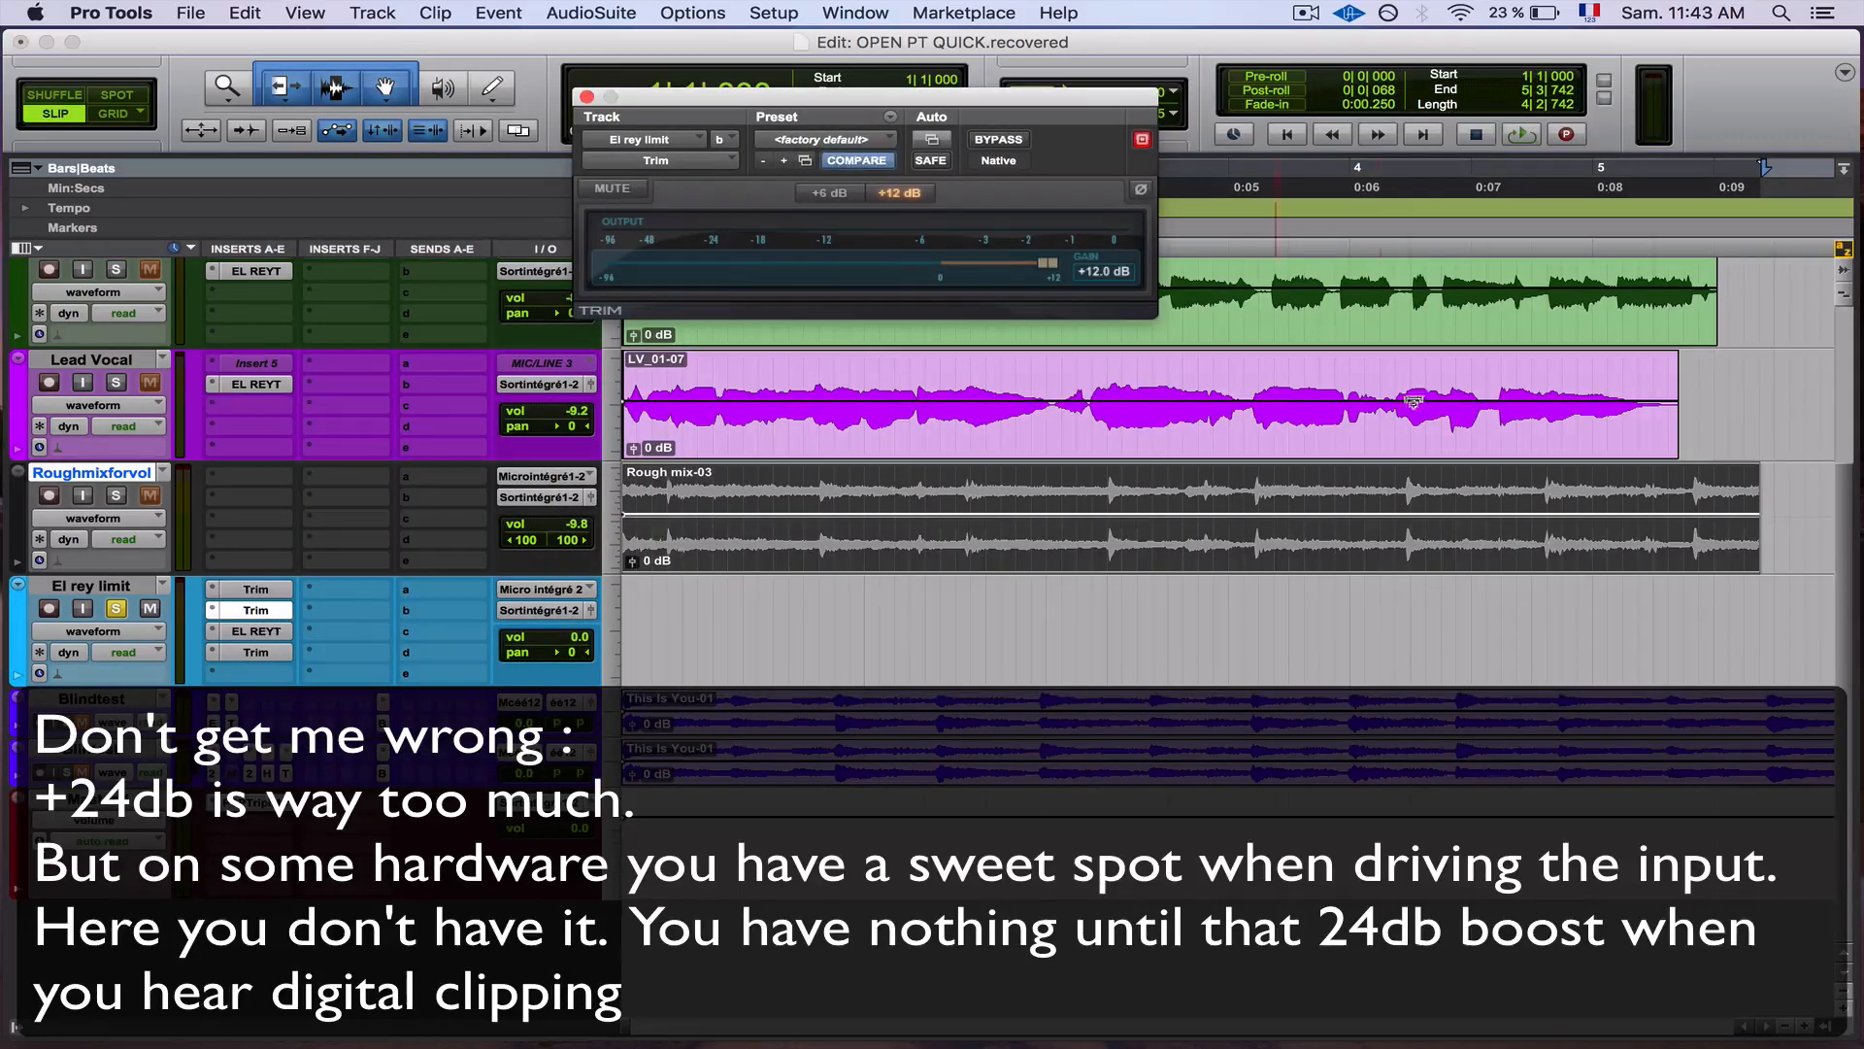
# Step: Place the GTR-cm-02 guitar clip on the El rey limit track while keeping a copy on the GTR track
pyautogui.scroll(3, 1411, 408)
pyautogui.moveTo(1010, 457); pyautogui.dragTo(941, 748)
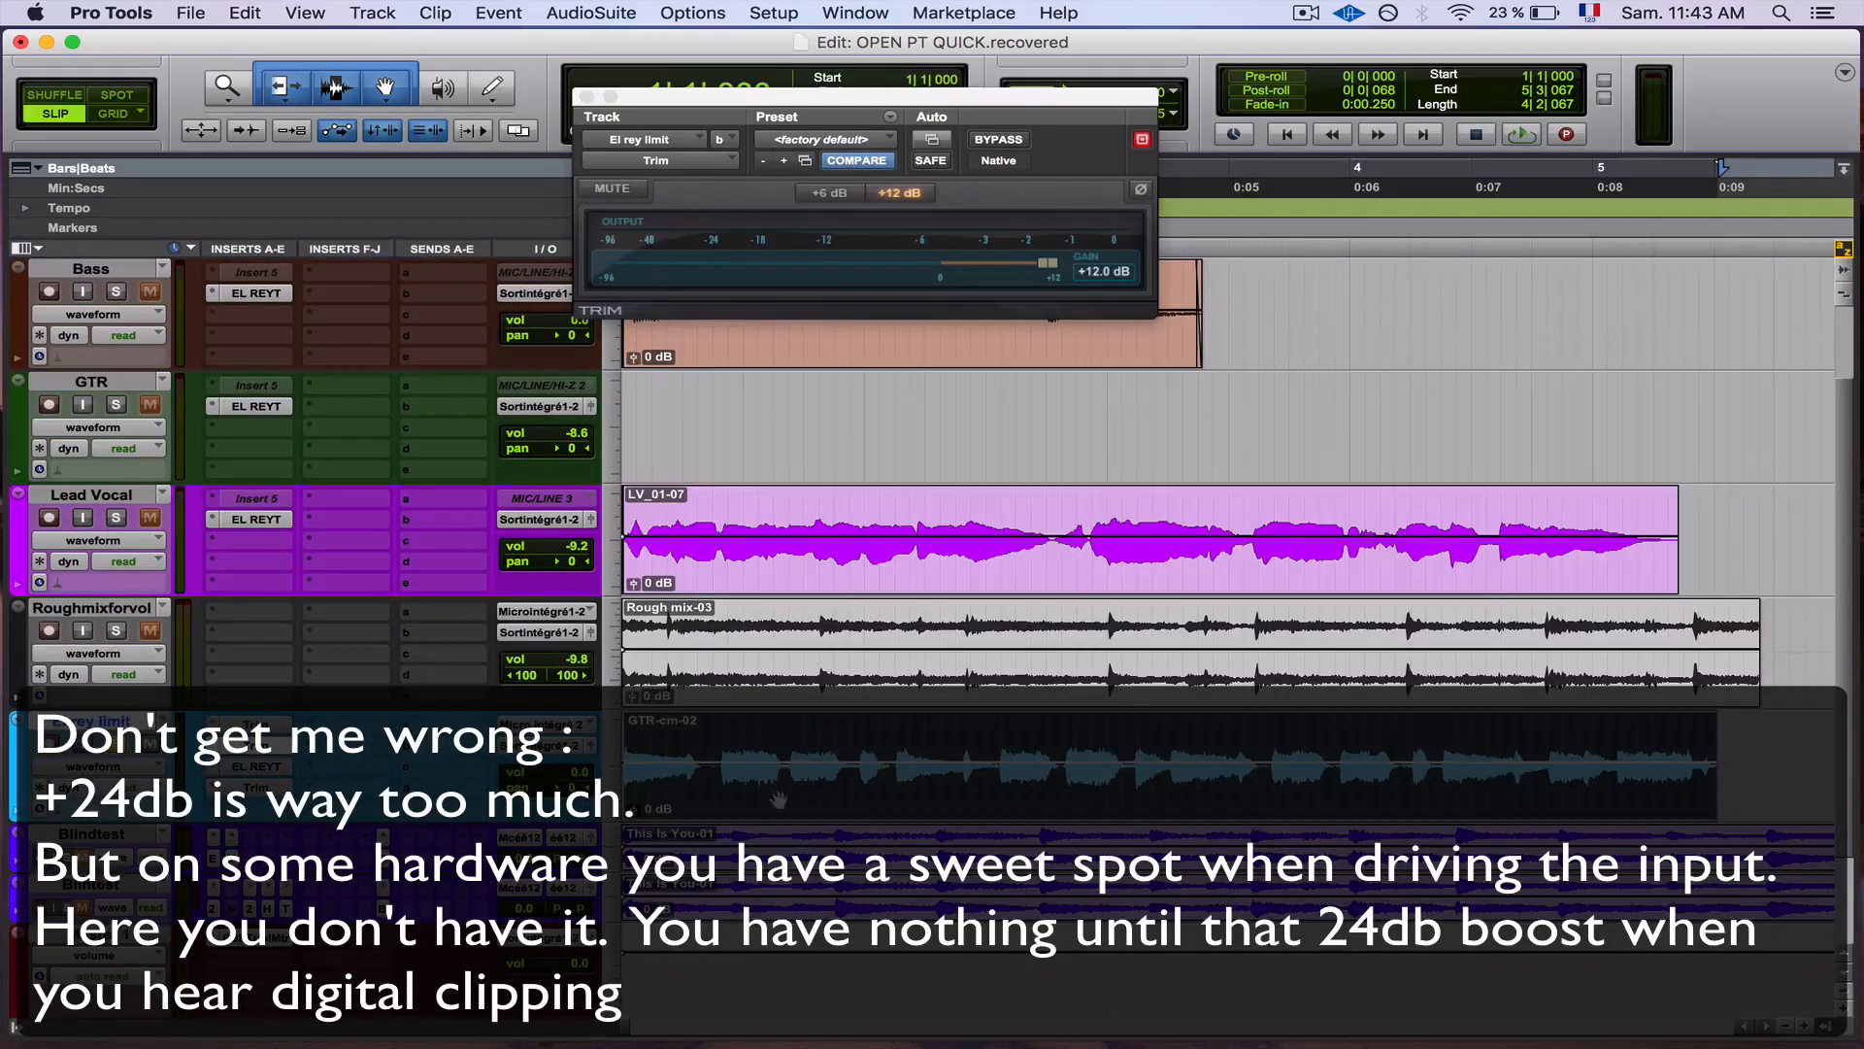
pyautogui.moveTo(778, 800); pyautogui.dragTo(785, 485)
pyautogui.scroll(-2, 826, 595)
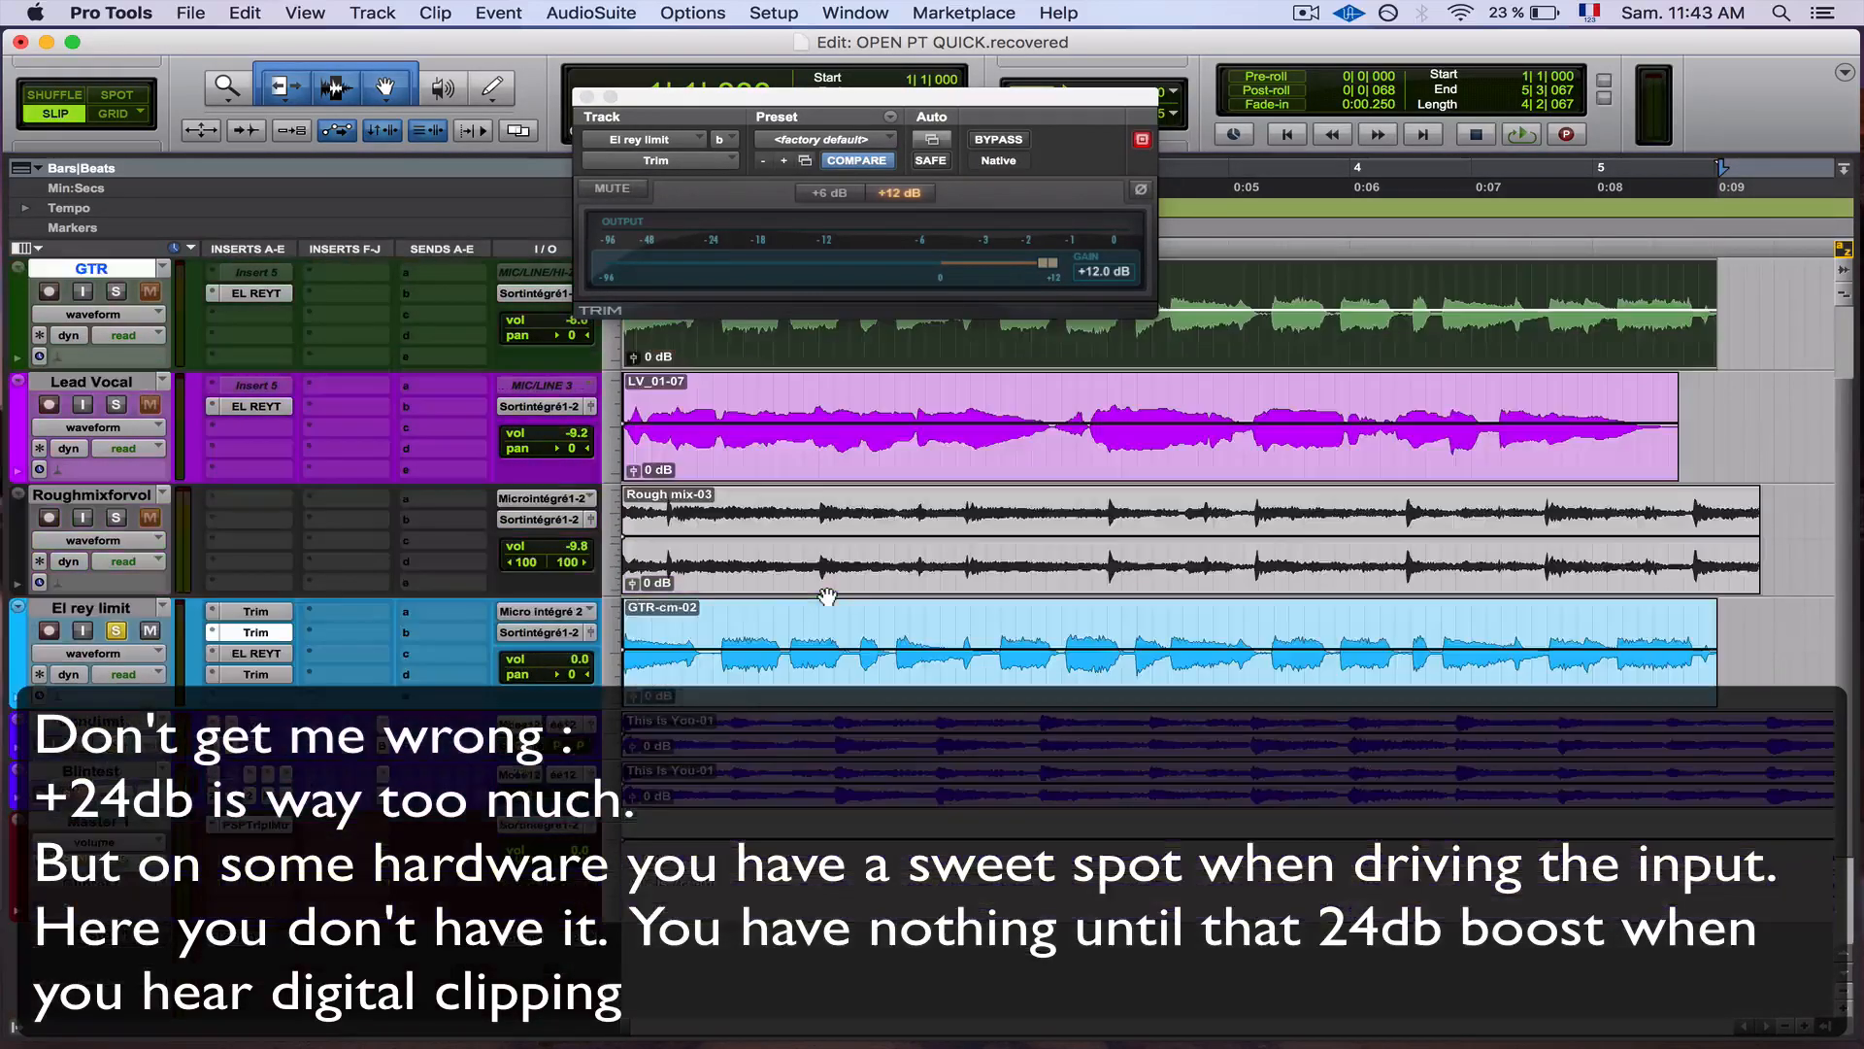
pyautogui.click(679, 612)
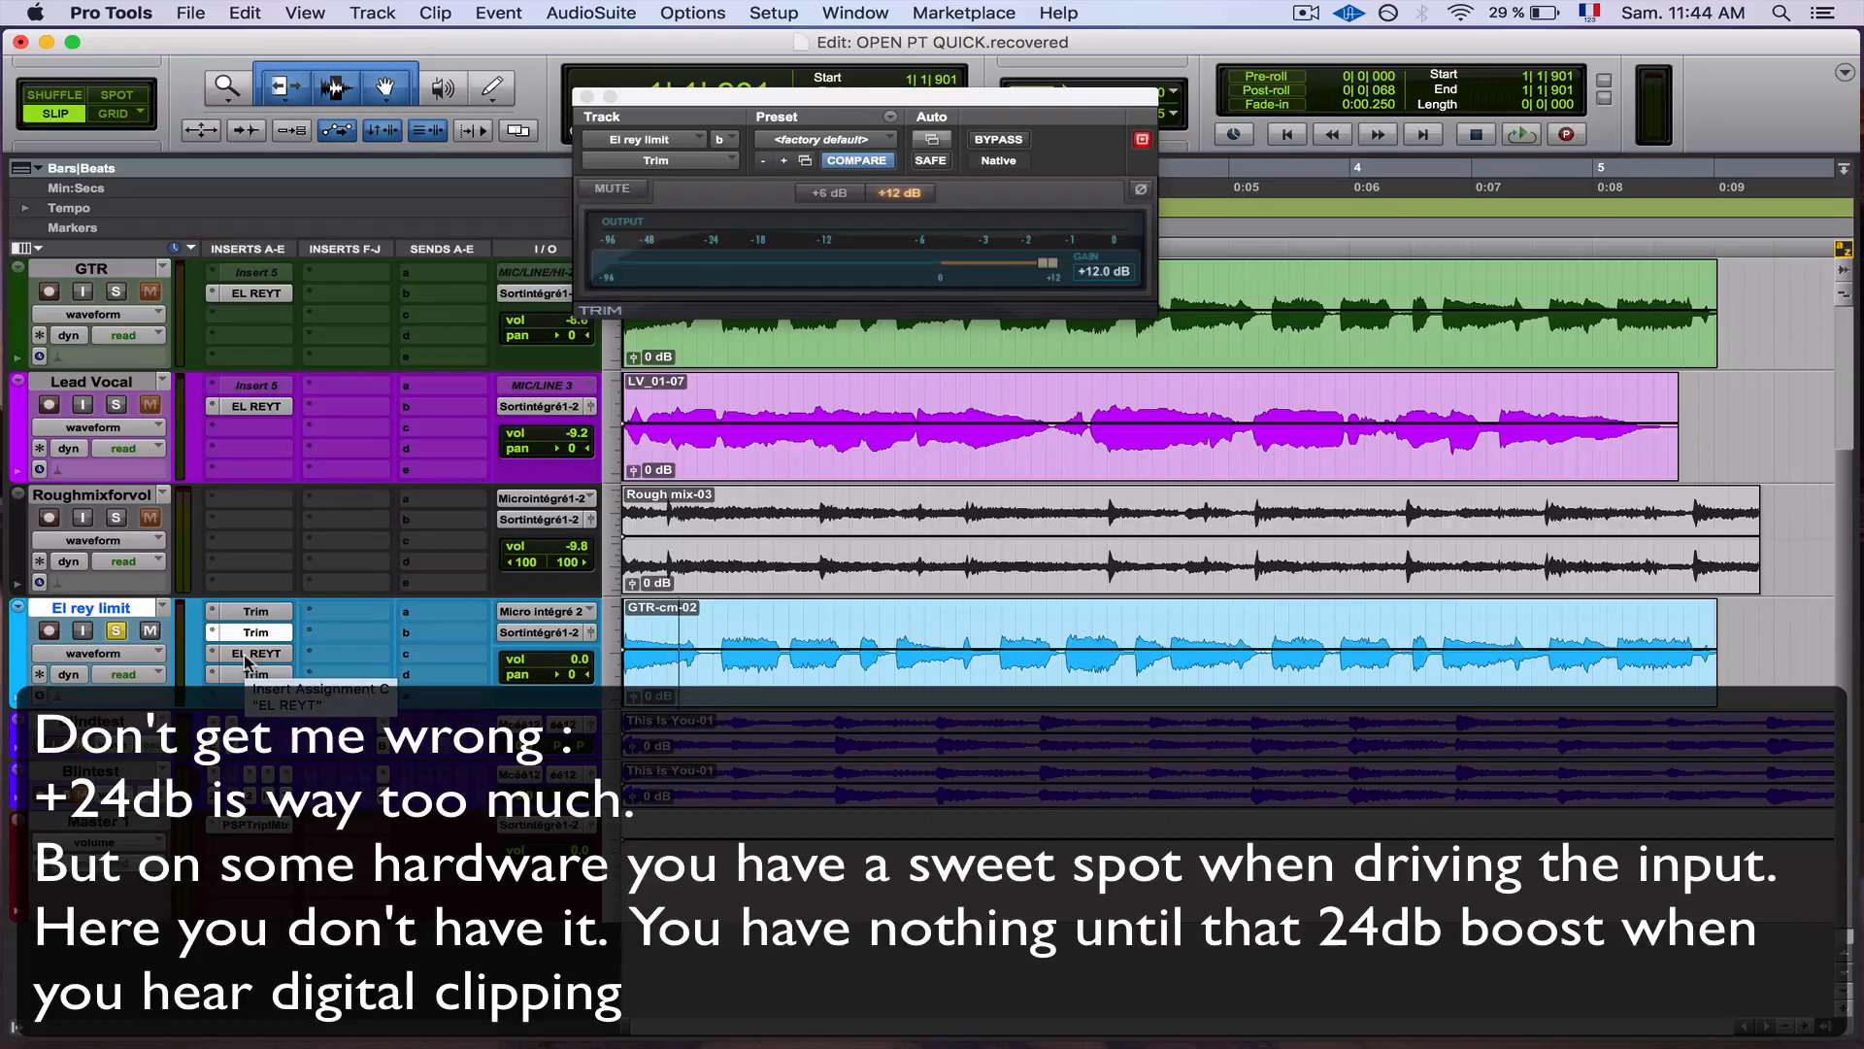
# Step: Inspect the Trim inserts before and after El Rey on the El rey limit track, then reopen El Rey
pyautogui.click(255, 614)
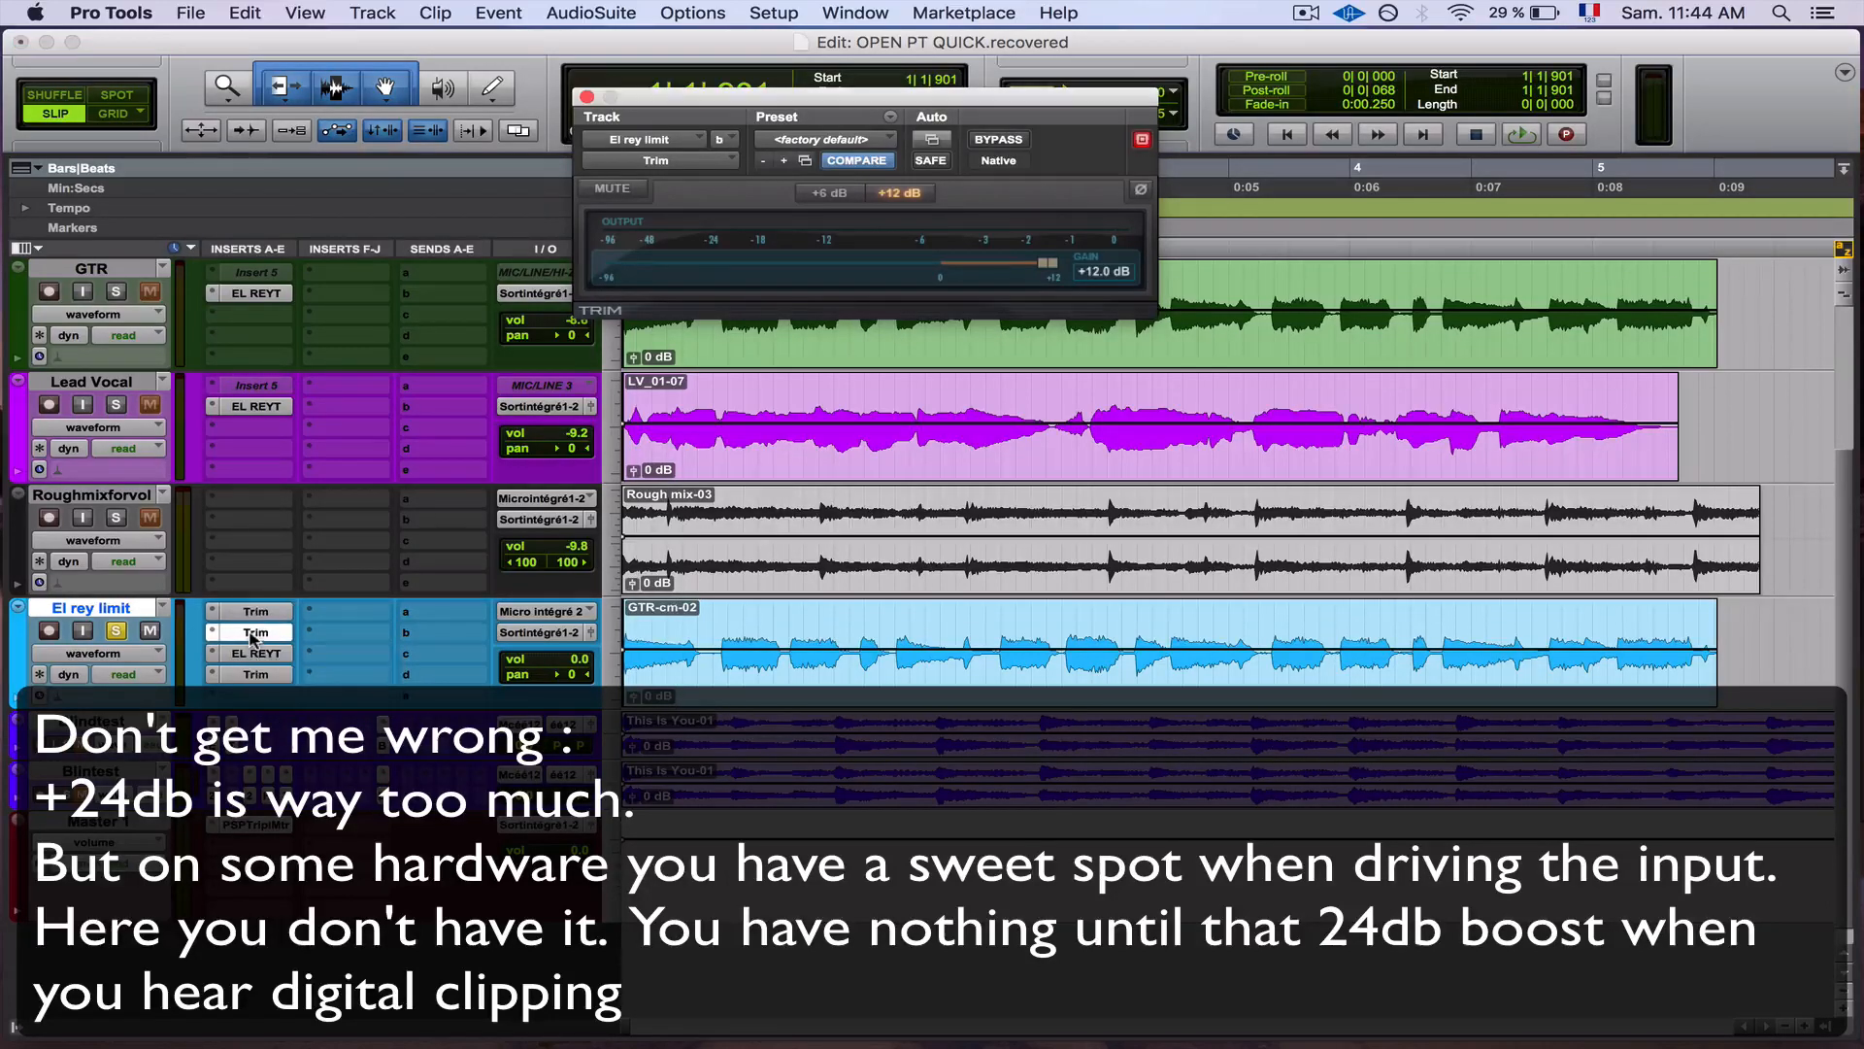
pyautogui.click(255, 674)
pyautogui.click(256, 653)
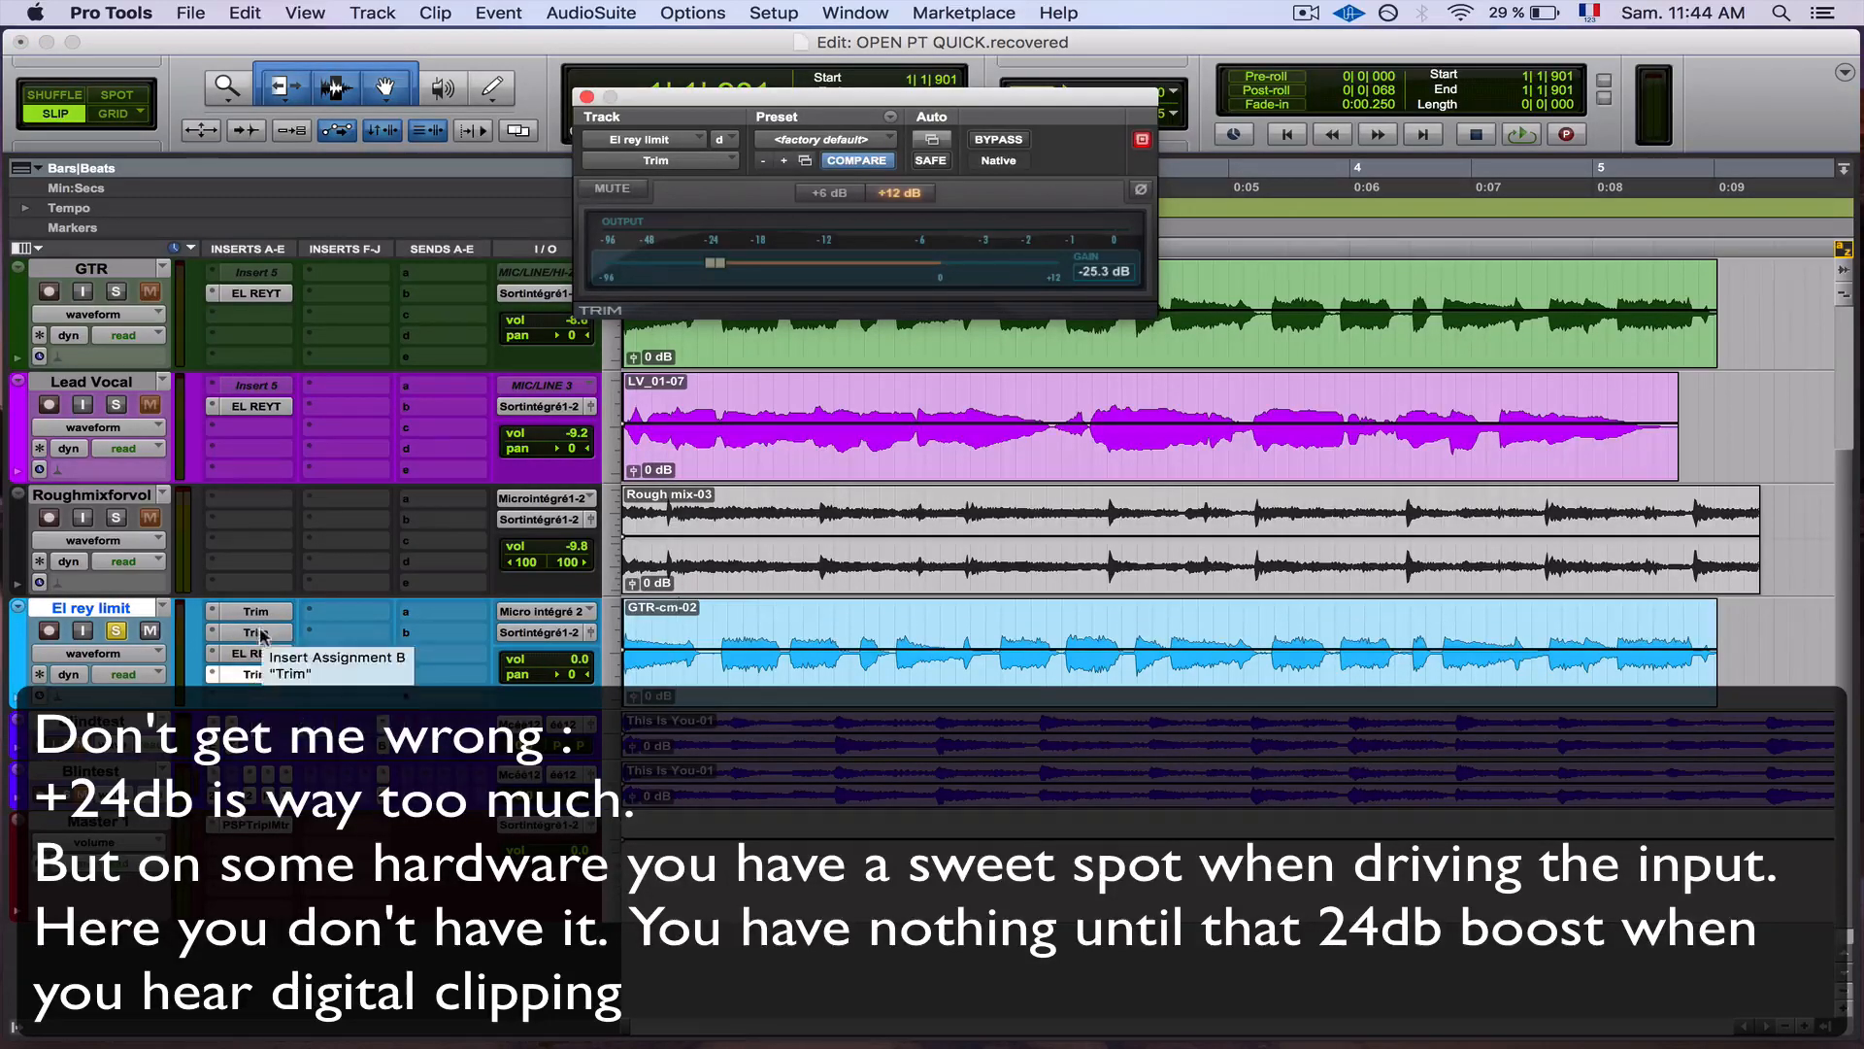
# Step: Vary El Rey's input gain on the looping guitar, leaving the knob between +12 and +18
pyautogui.moveTo(545, 580); pyautogui.dragTo(546, 591)
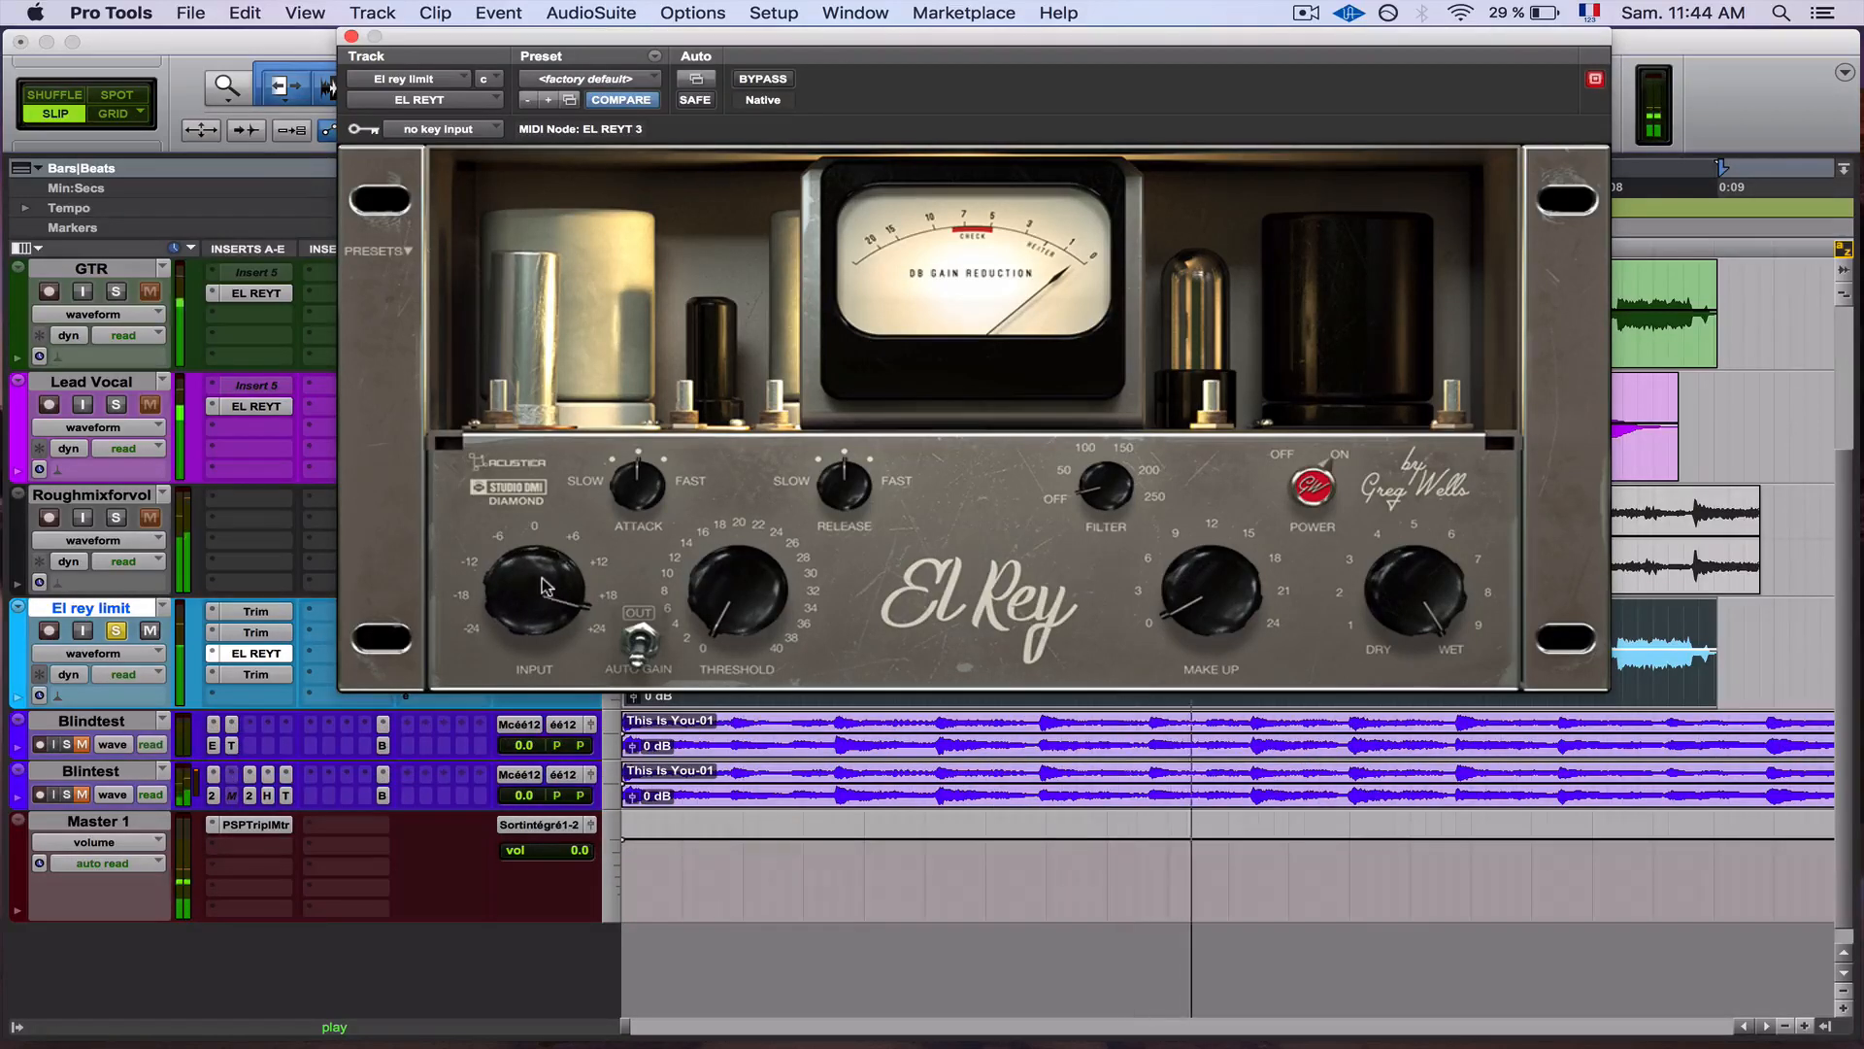
pyautogui.moveTo(542, 584); pyautogui.dragTo(540, 604)
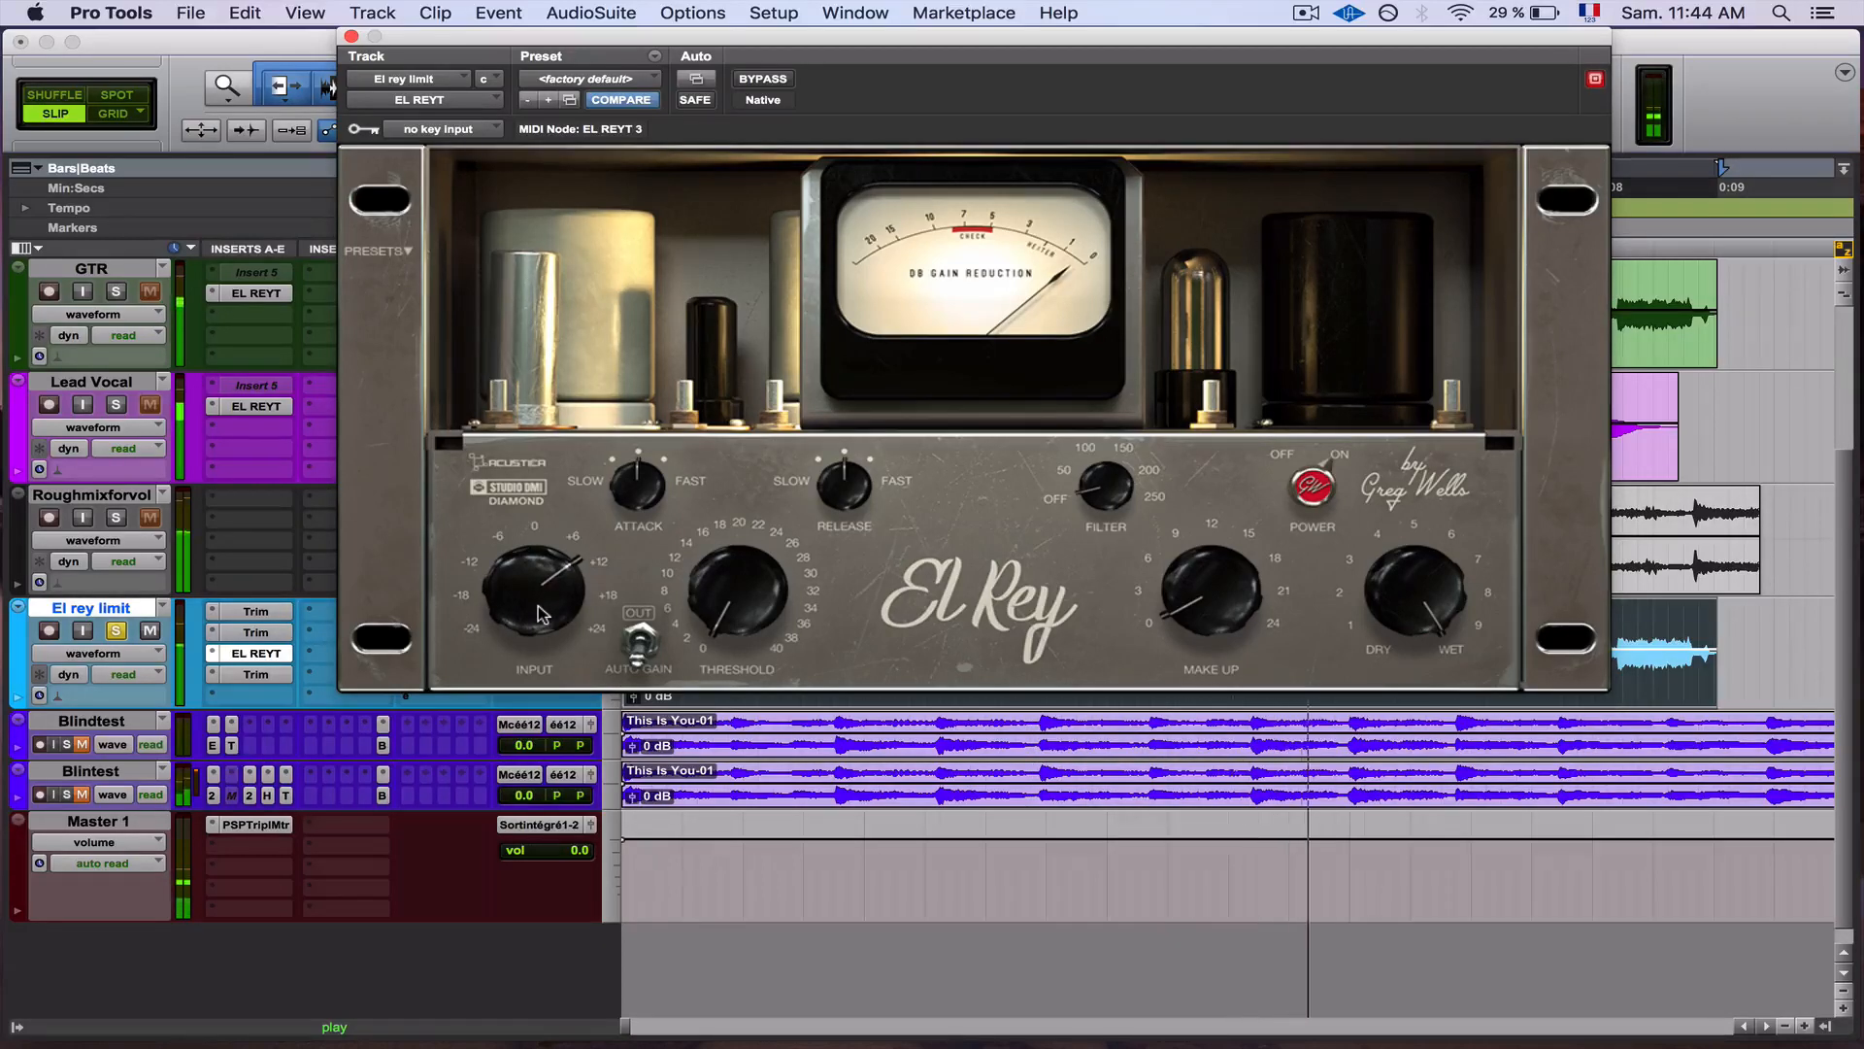
pyautogui.moveTo(536, 601); pyautogui.dragTo(540, 597)
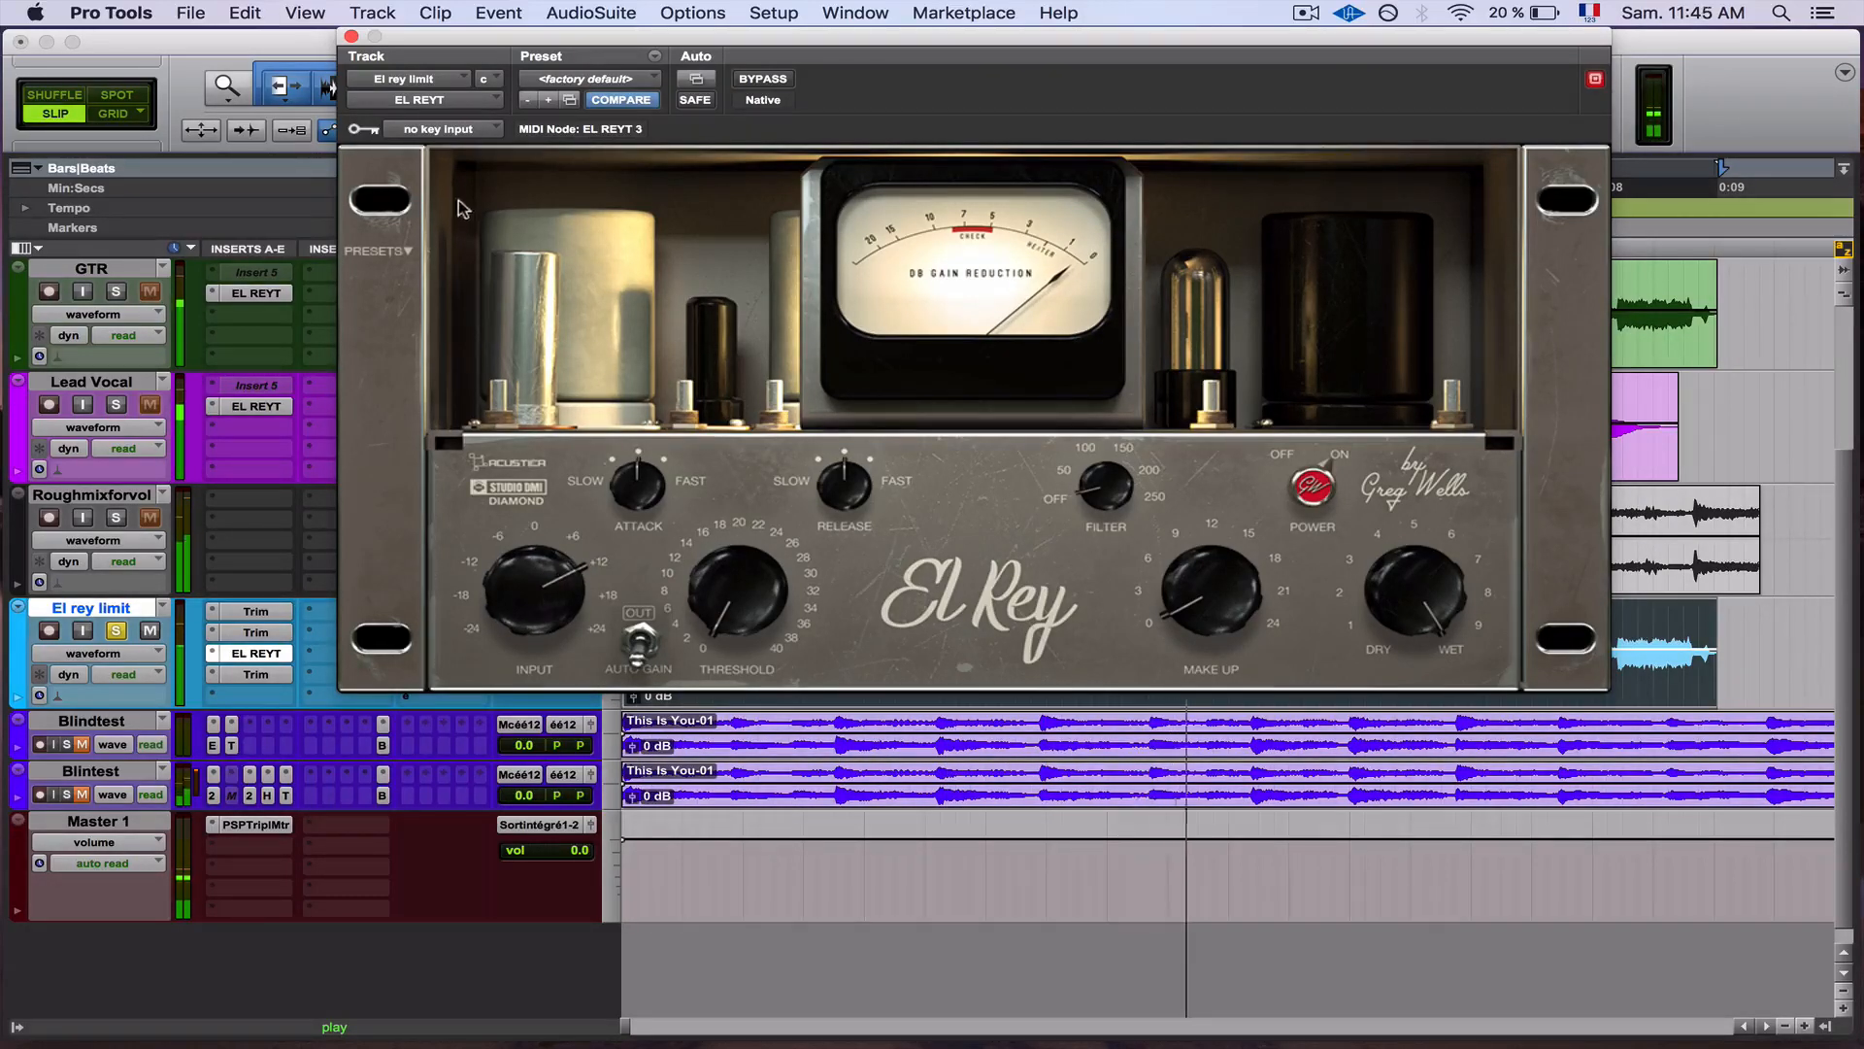
pyautogui.moveTo(538, 597); pyautogui.dragTo(542, 579)
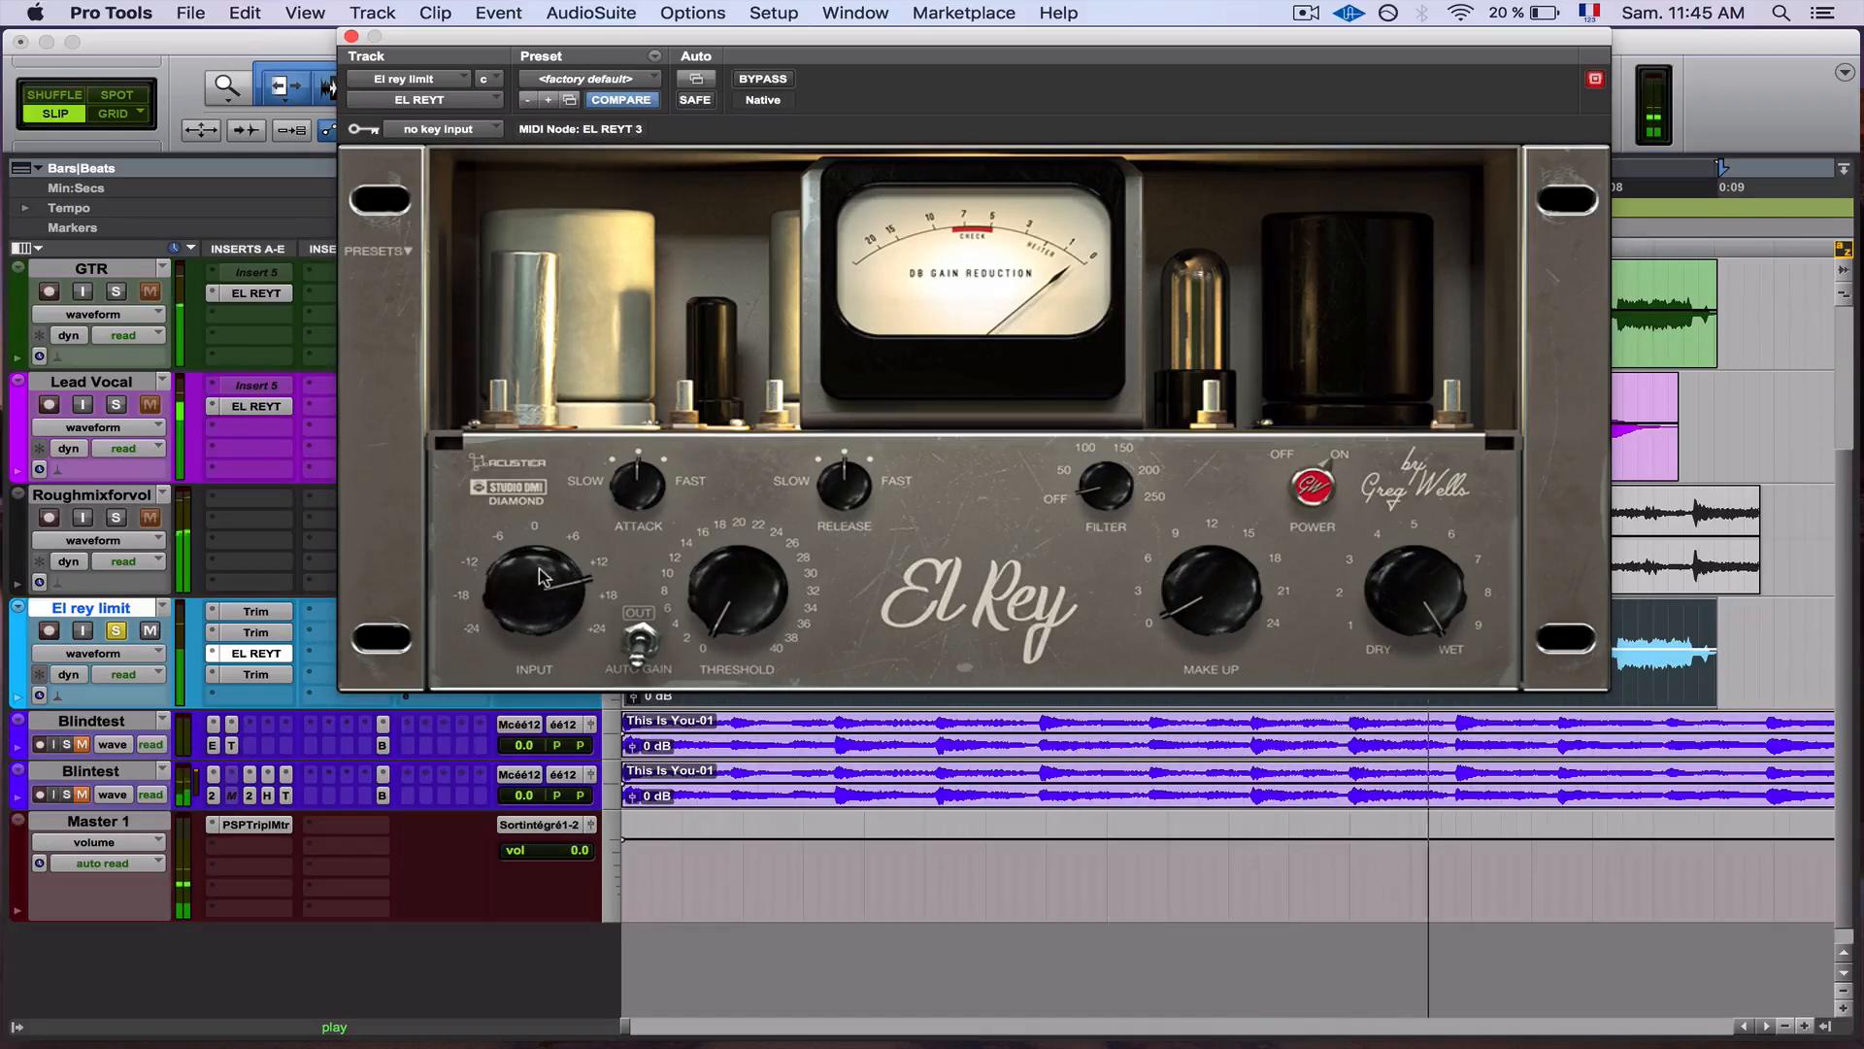
# Step: Close El Rey, then mute and unsolo the El rey limit track
pyautogui.click(352, 38)
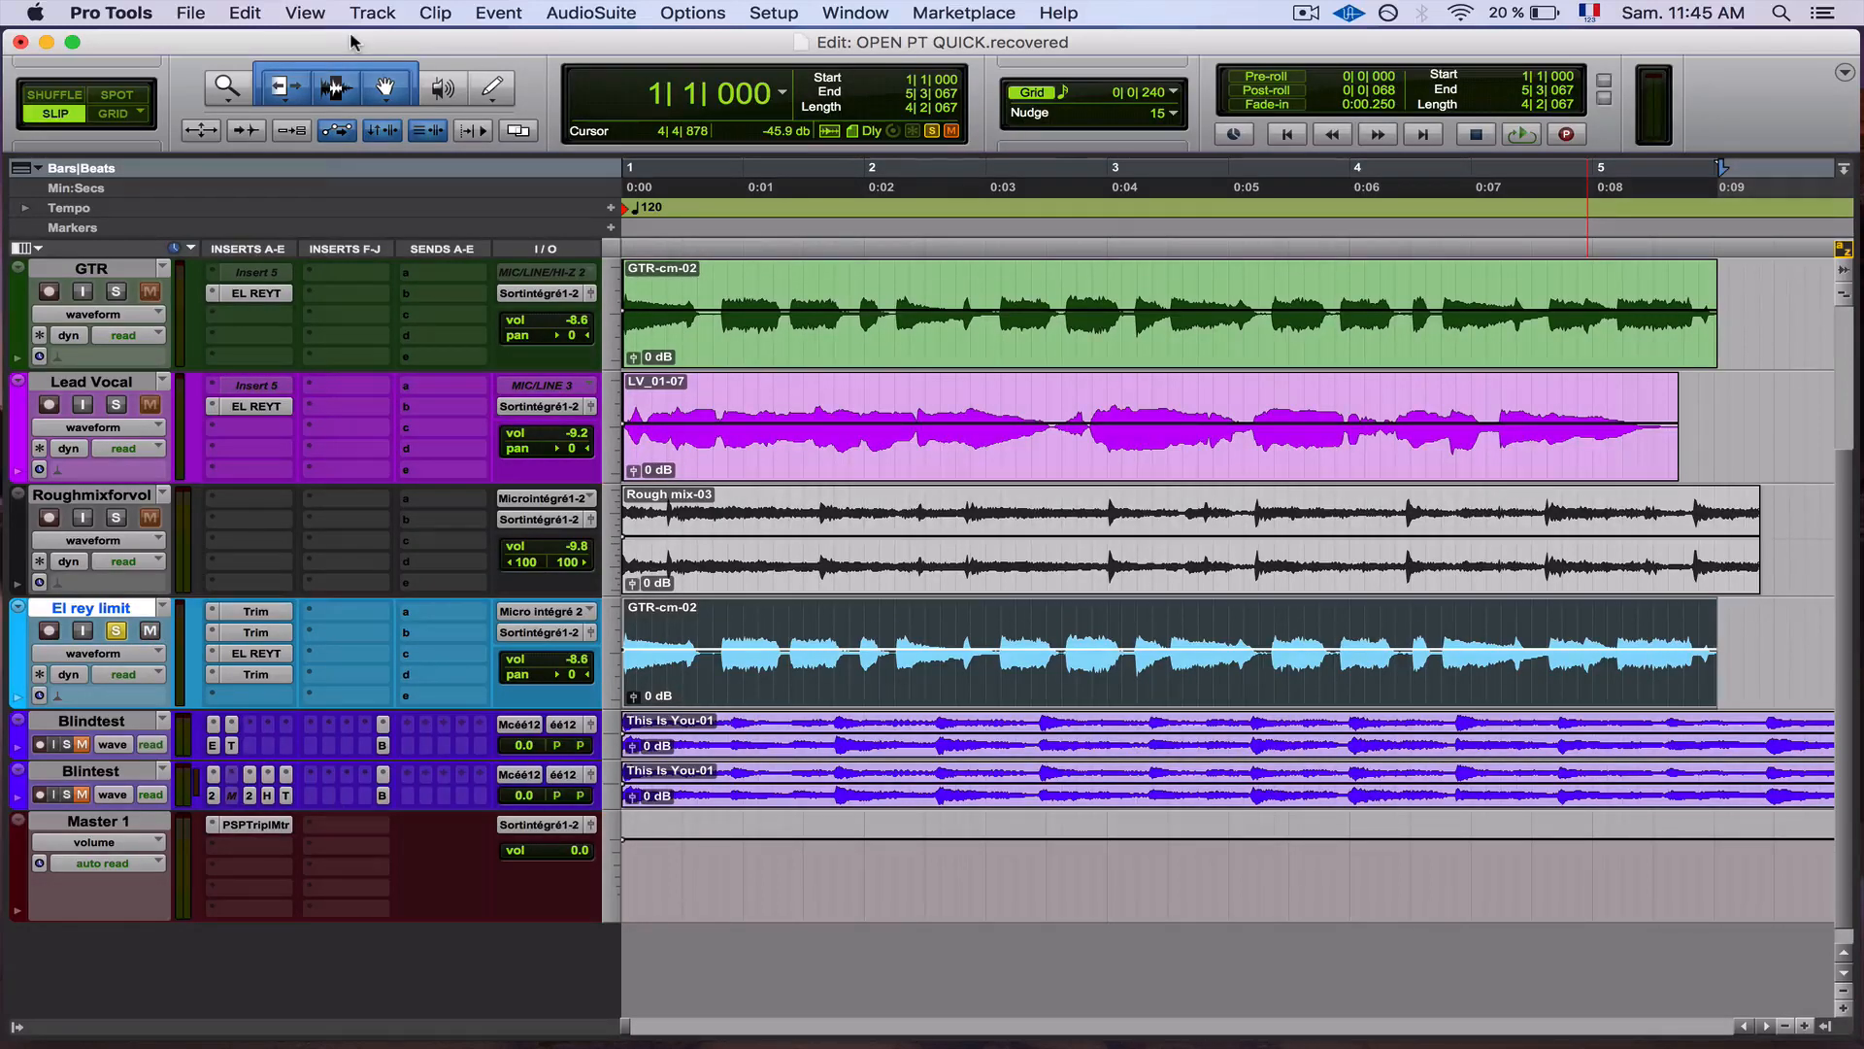
pyautogui.click(150, 632)
pyautogui.click(116, 632)
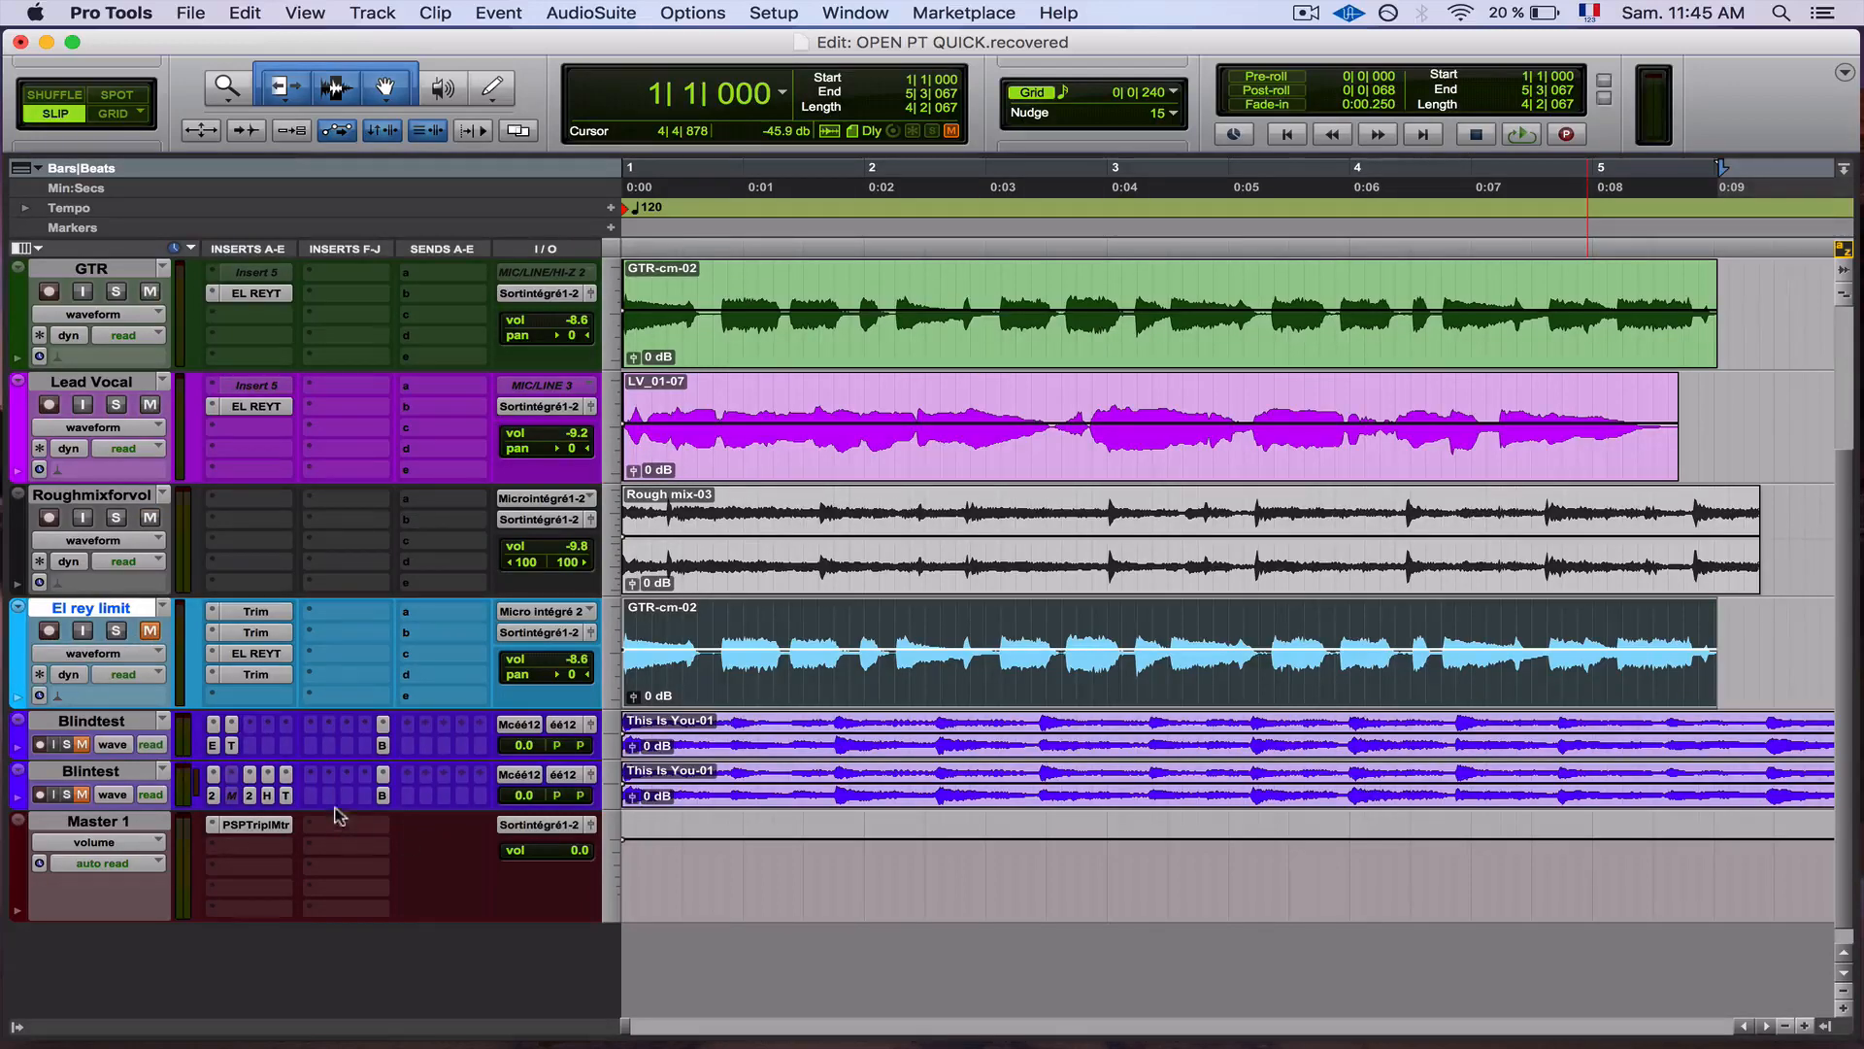
# Step: Inspect the Blindtest track's HOFA BlindTest plugin and the Blintest track's VCL-25A, Pro-Q 2 and fifth insert
pyautogui.moveTo(335, 813); pyautogui.dragTo(340, 849)
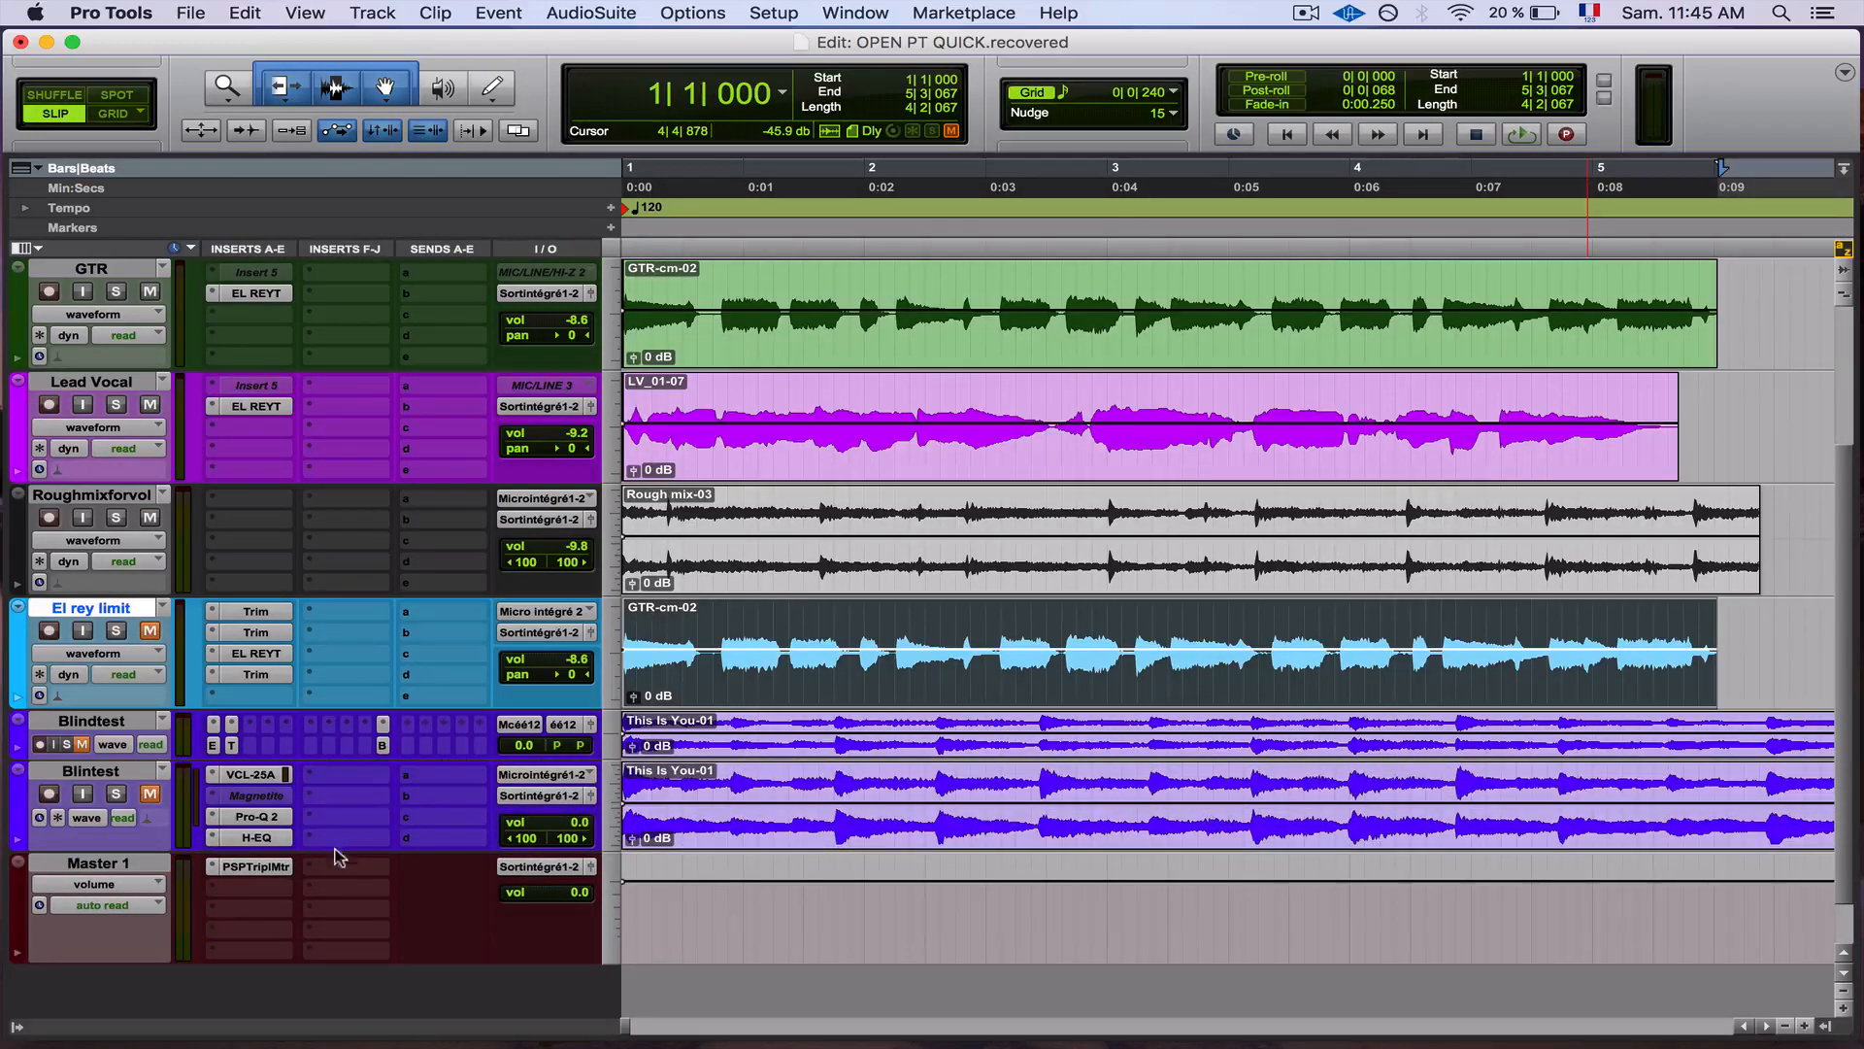
pyautogui.click(384, 746)
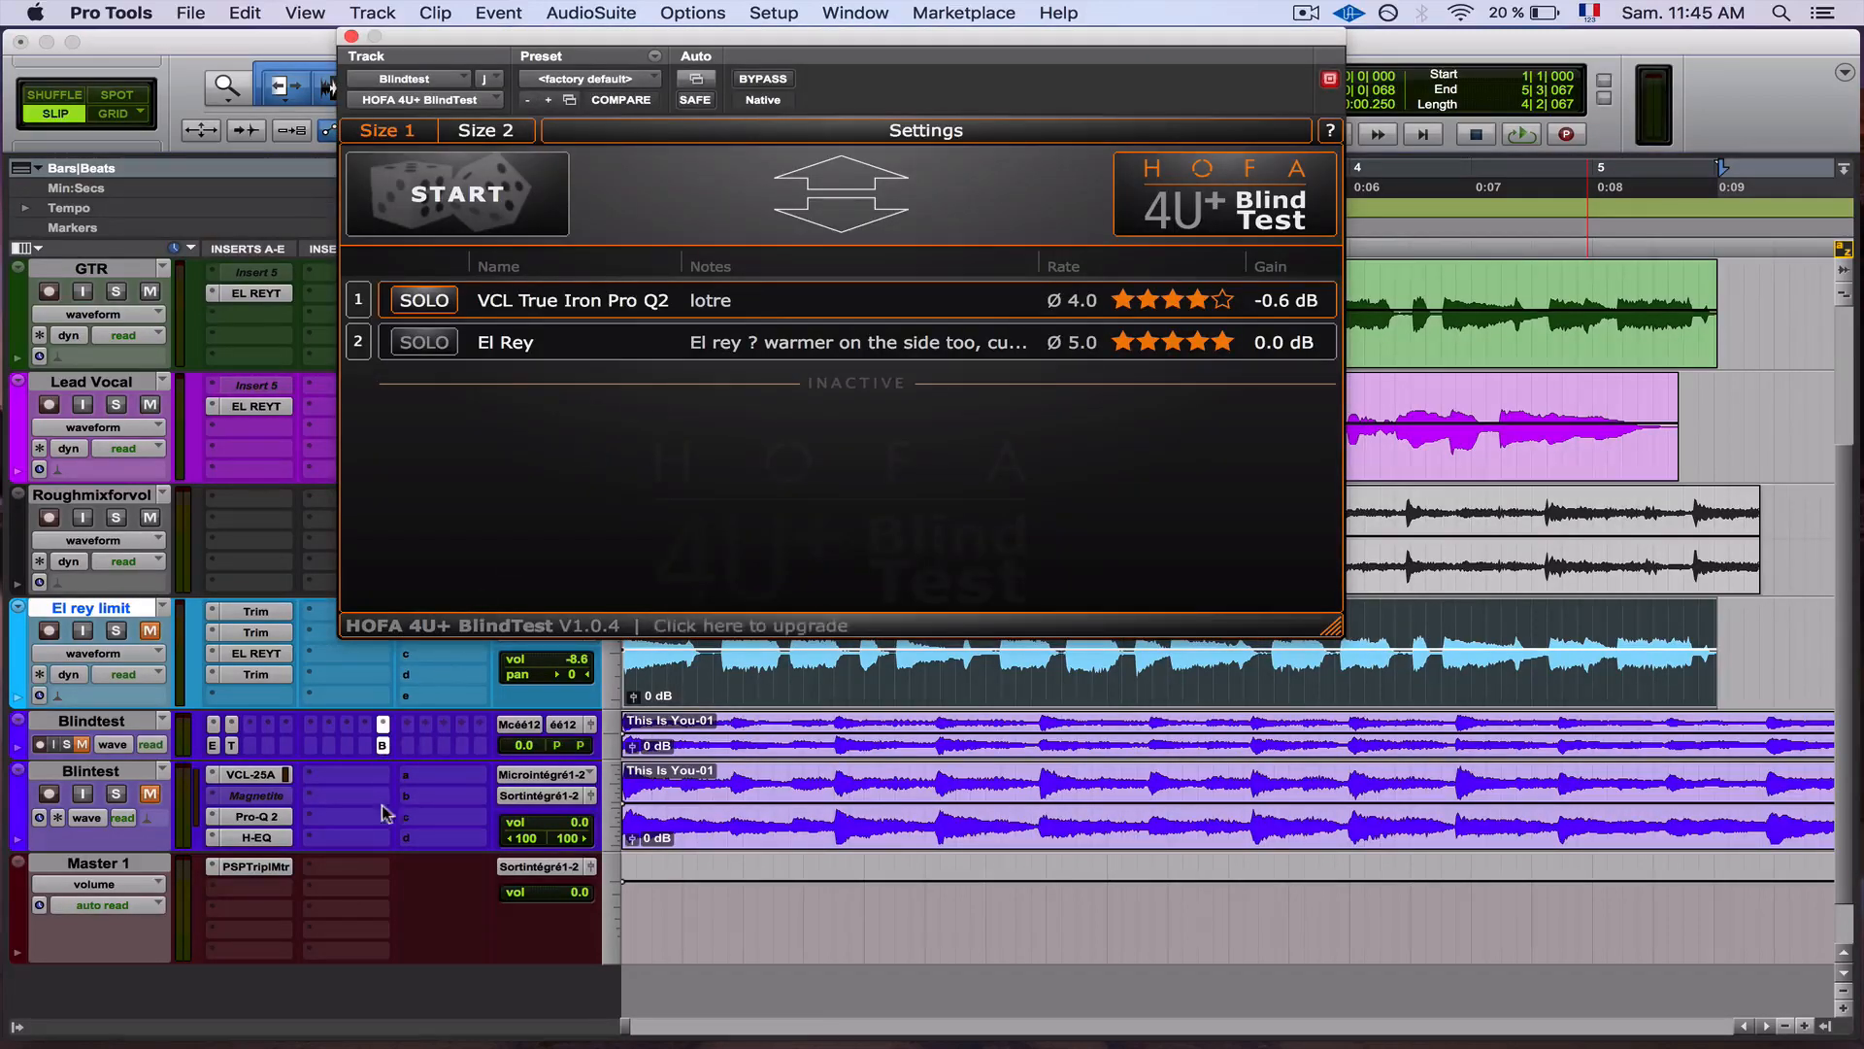
pyautogui.click(213, 795)
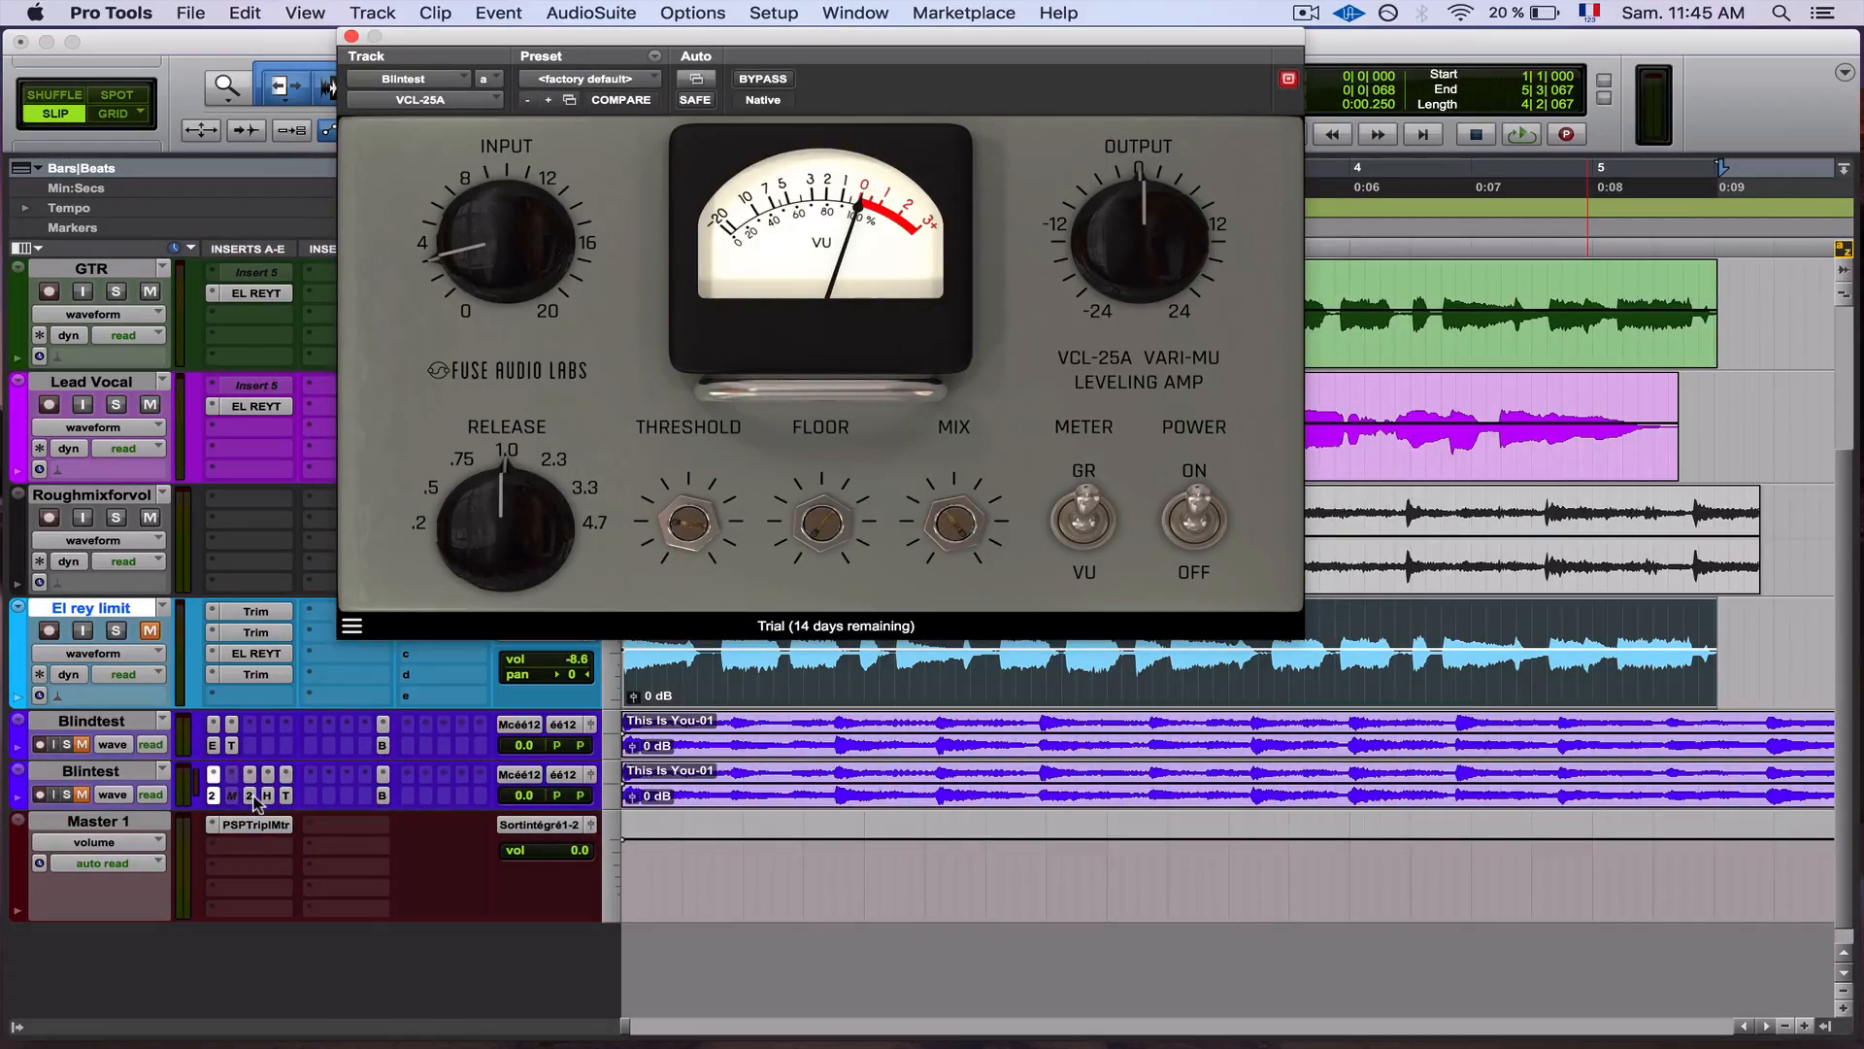
pyautogui.click(250, 796)
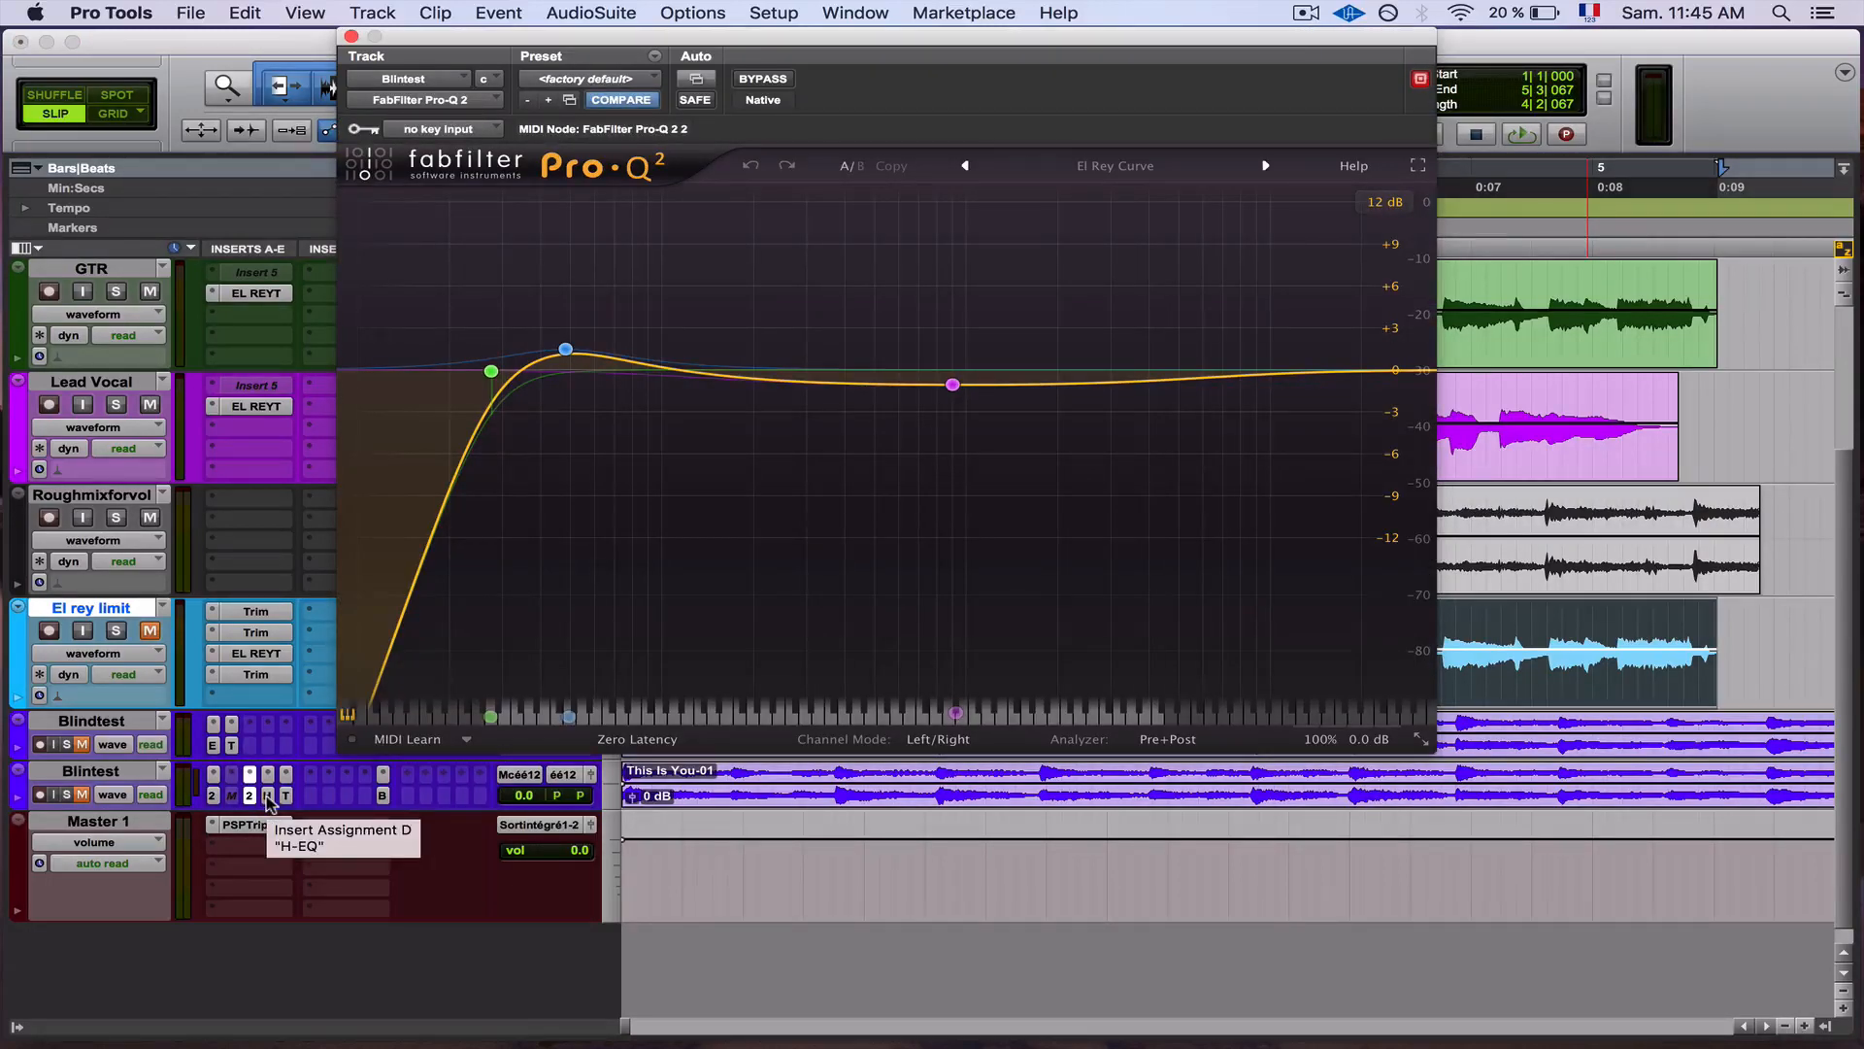
pyautogui.click(285, 797)
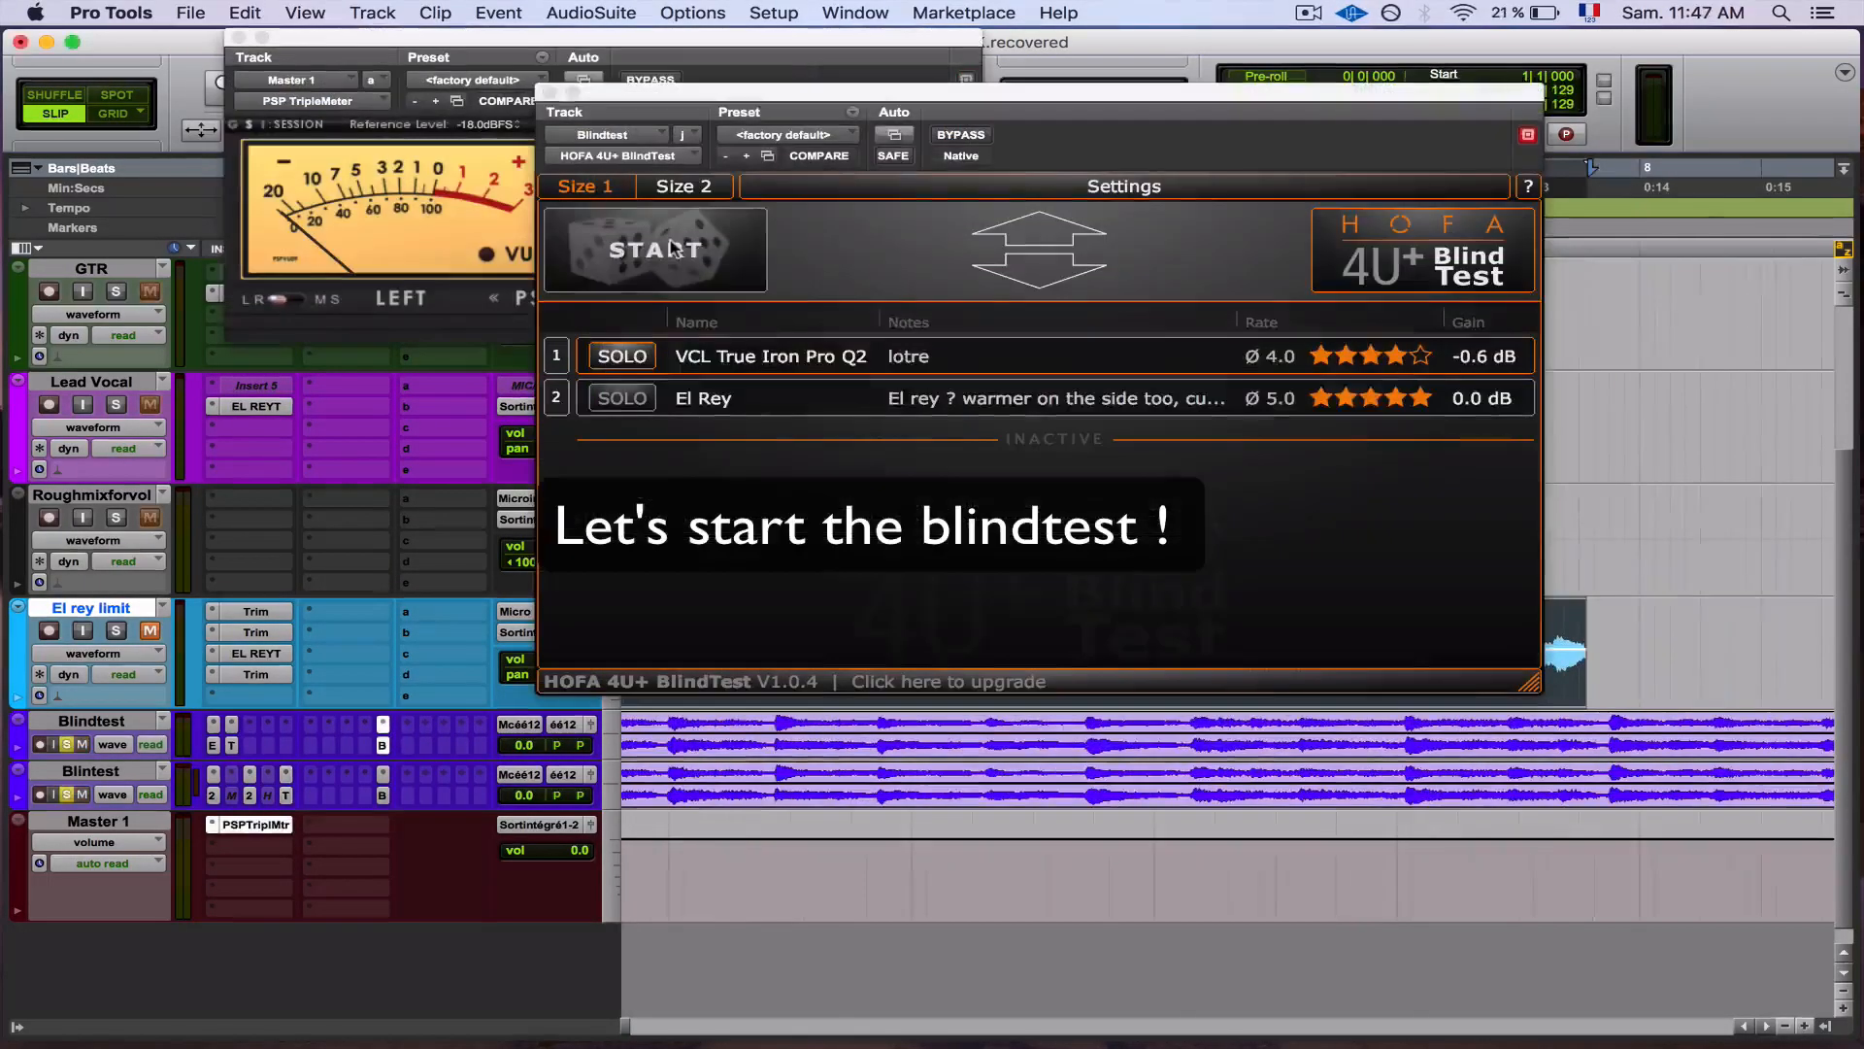
# Step: Start a new blind test round and play the song while switching between the two hidden entries
pyautogui.click(673, 247)
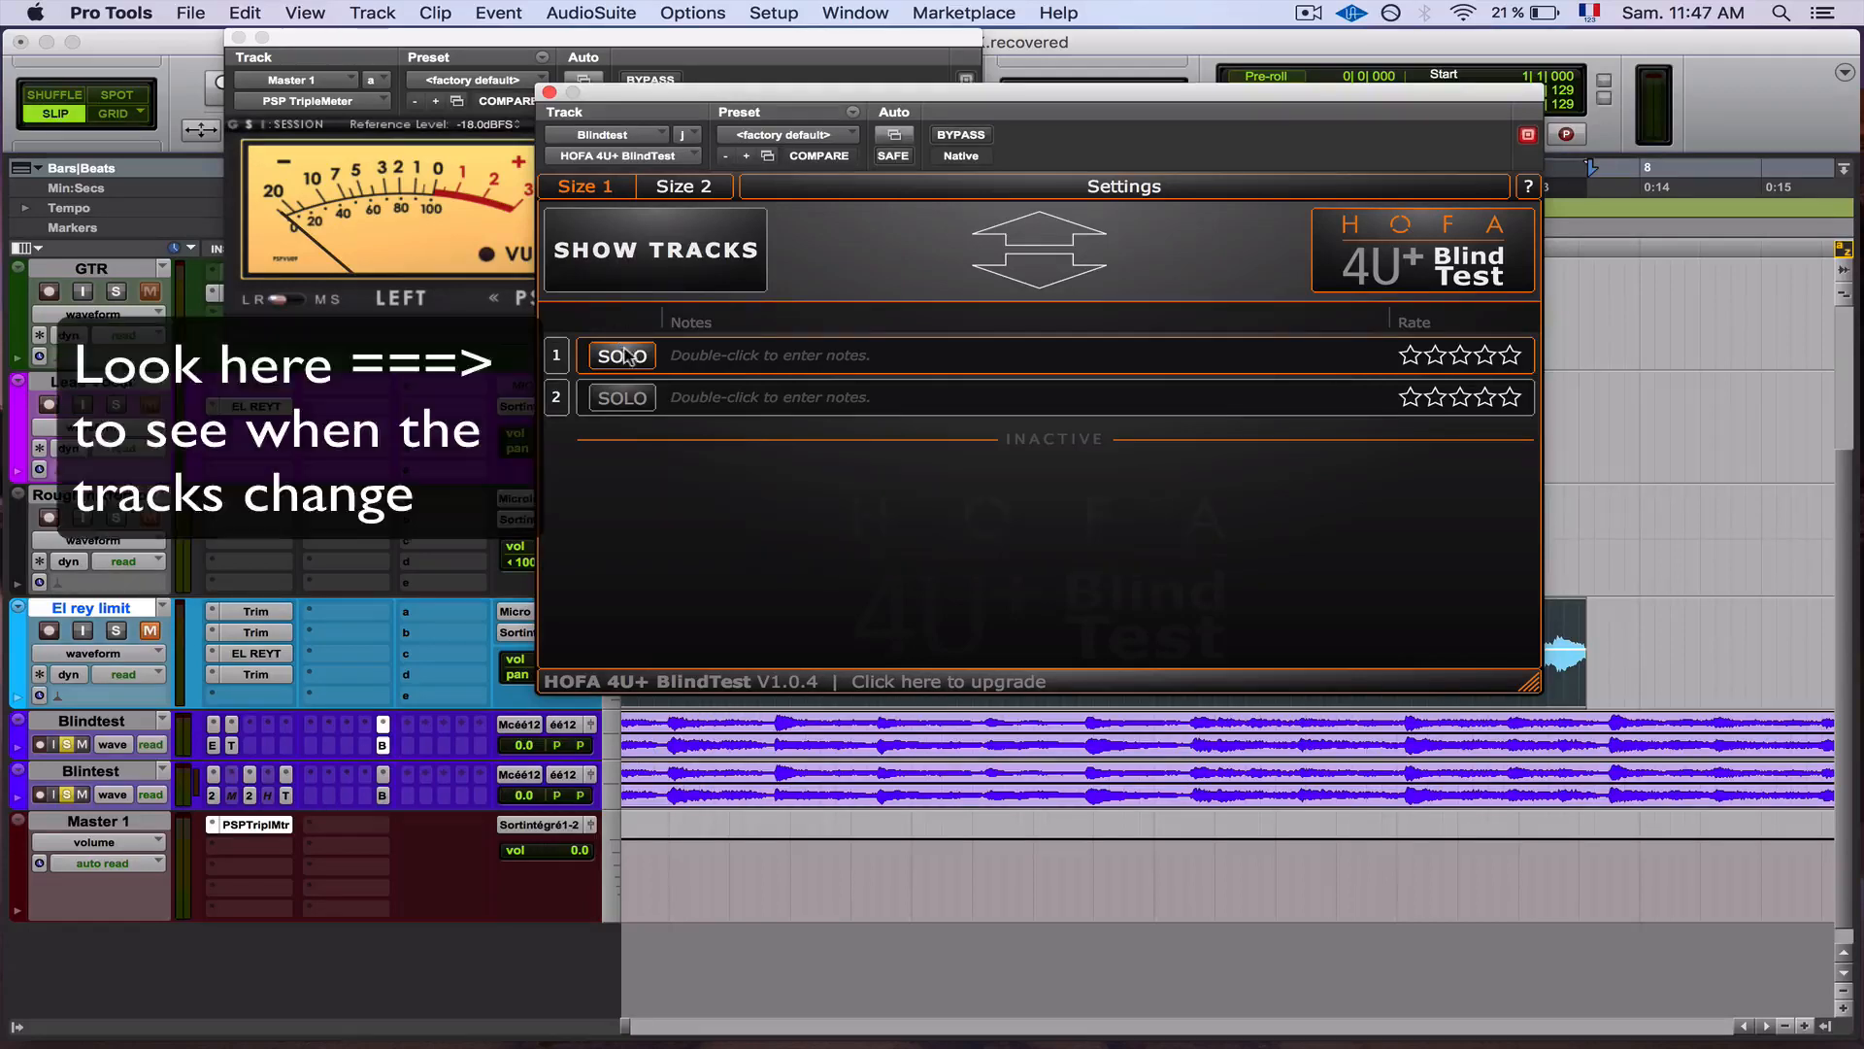
pyautogui.press('space')
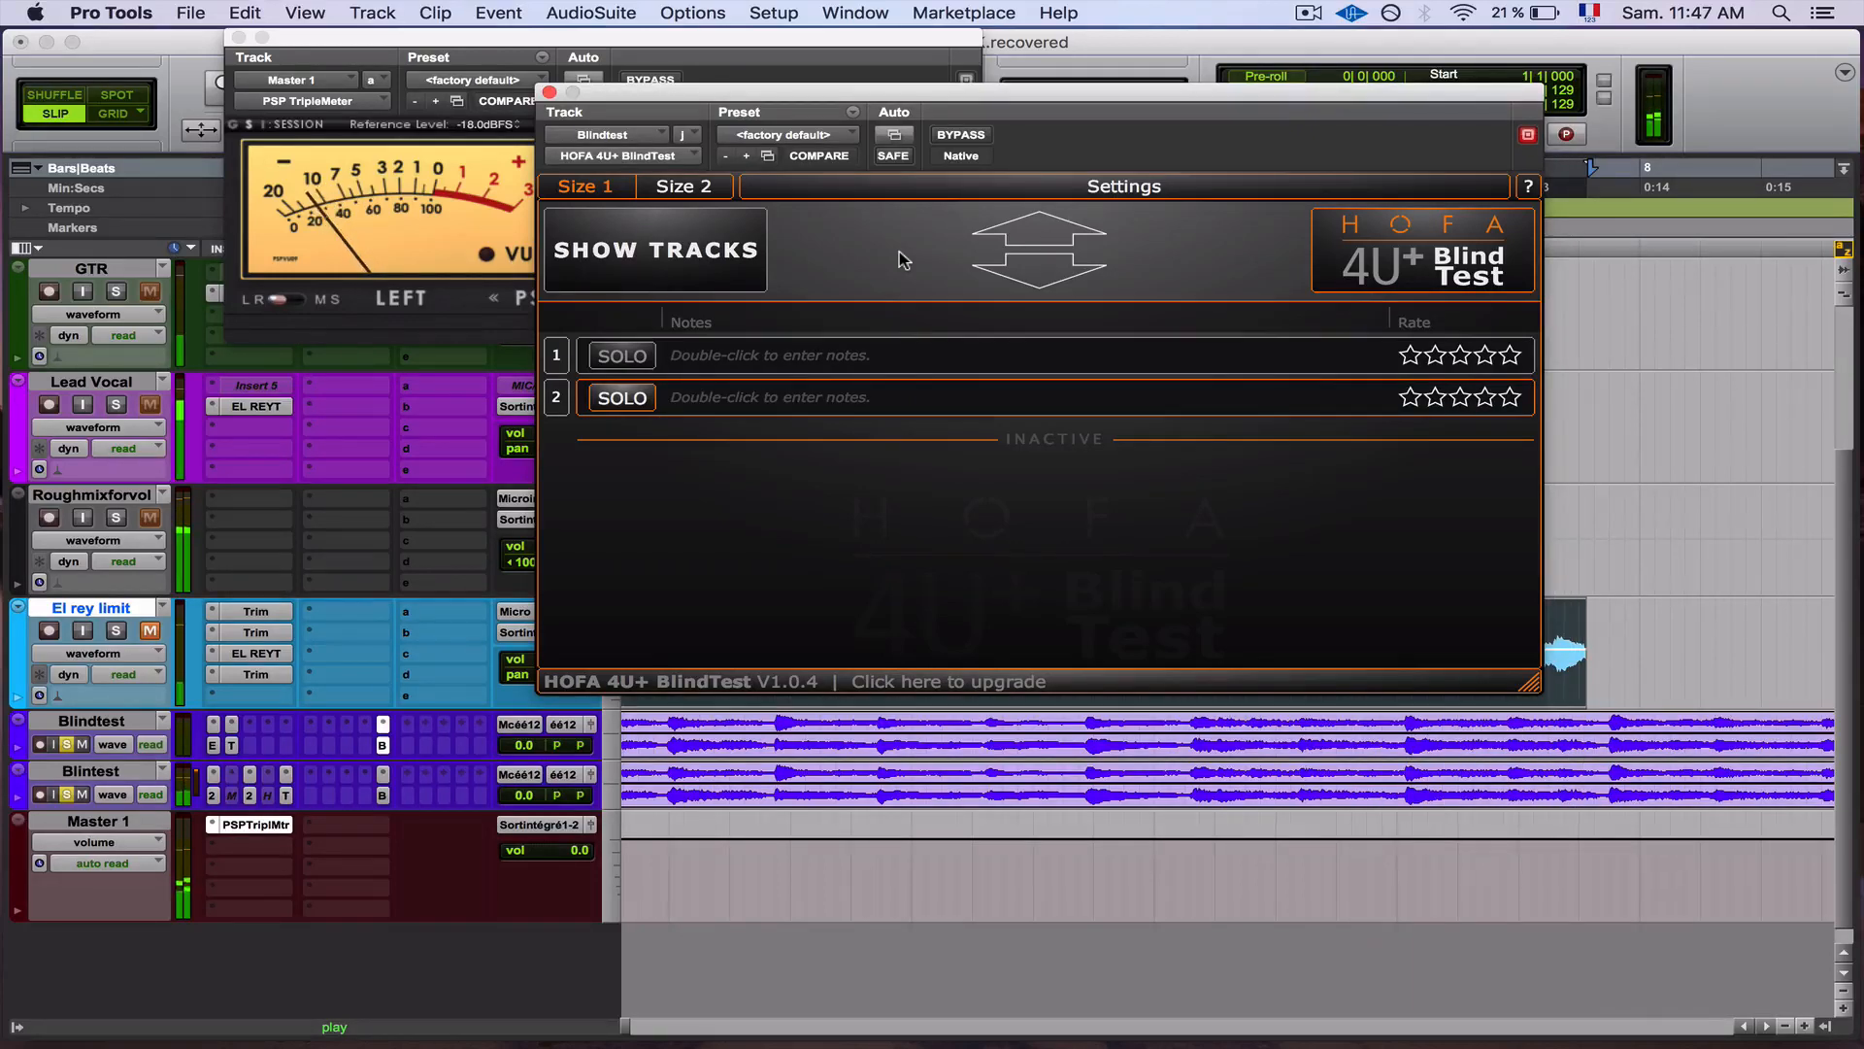
pyautogui.press('Up')
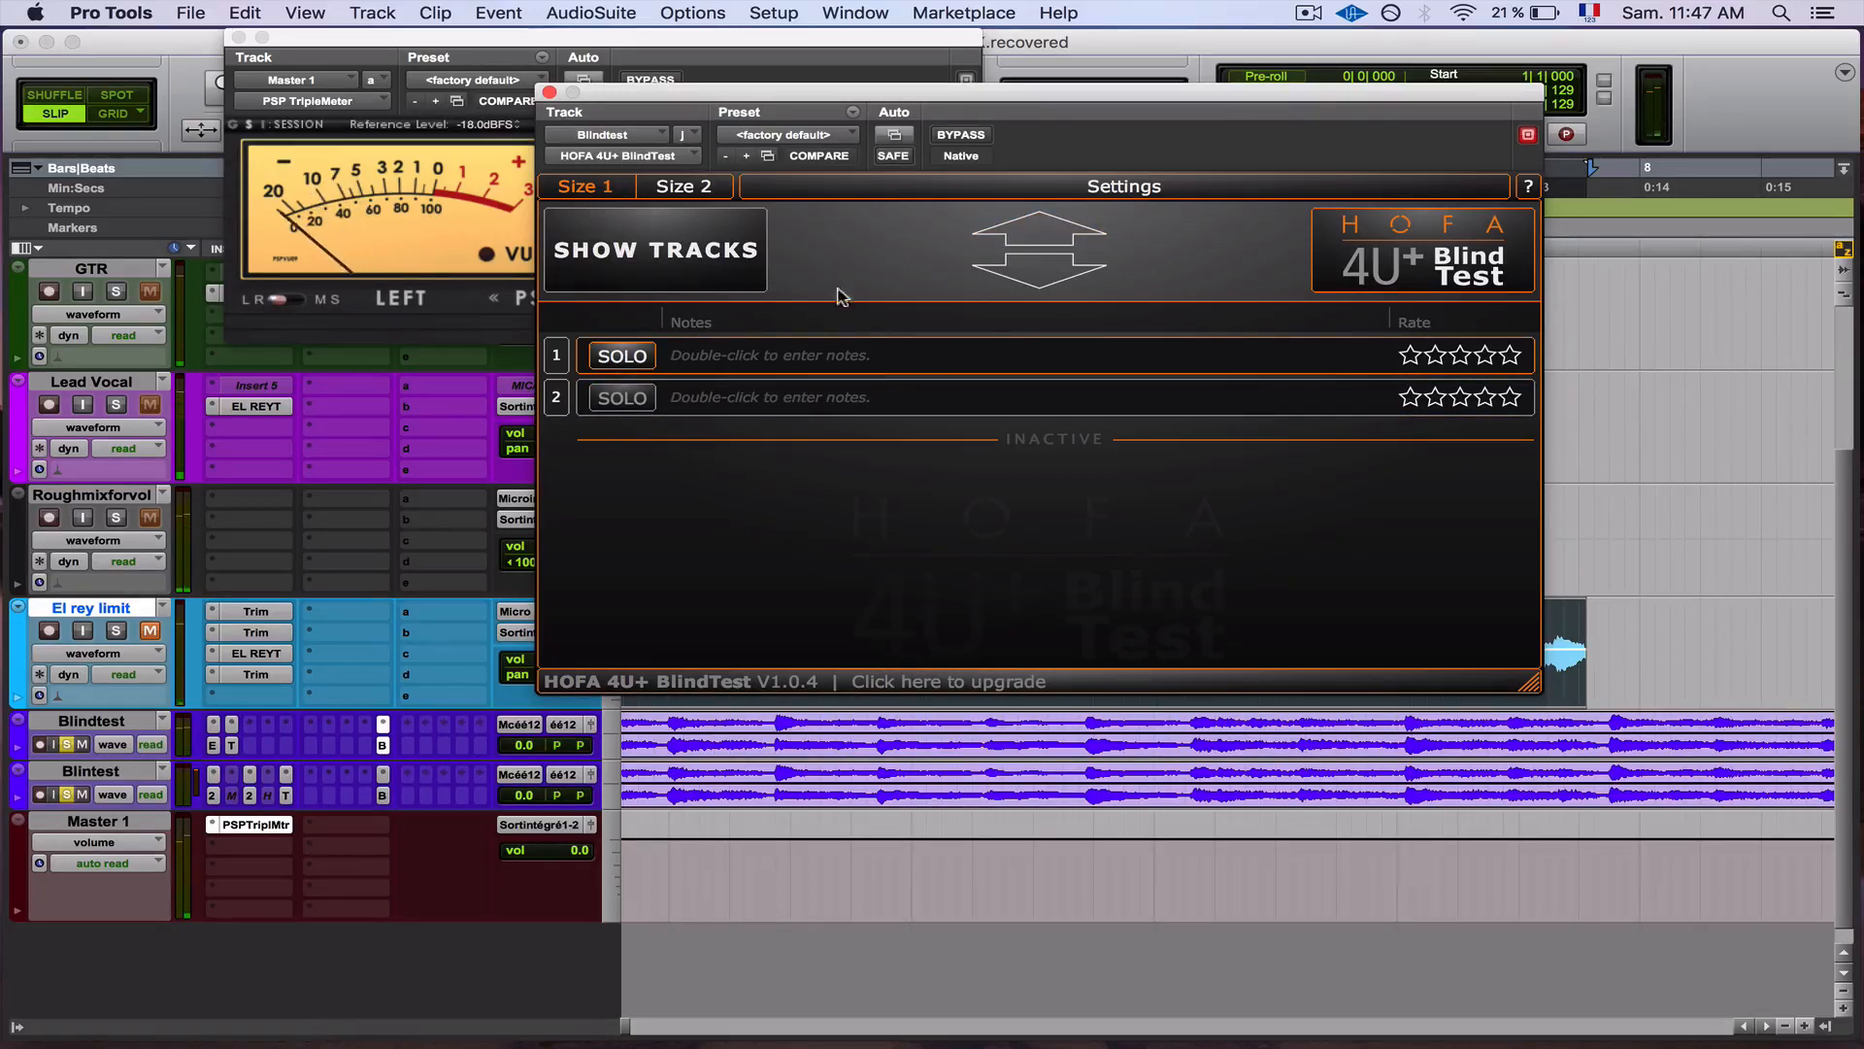
# Step: Enter the note "El rey ?" for the first hidden entry and reveal the track names
pyautogui.doubleClick(715, 357)
pyautogui.write('El rey ?')
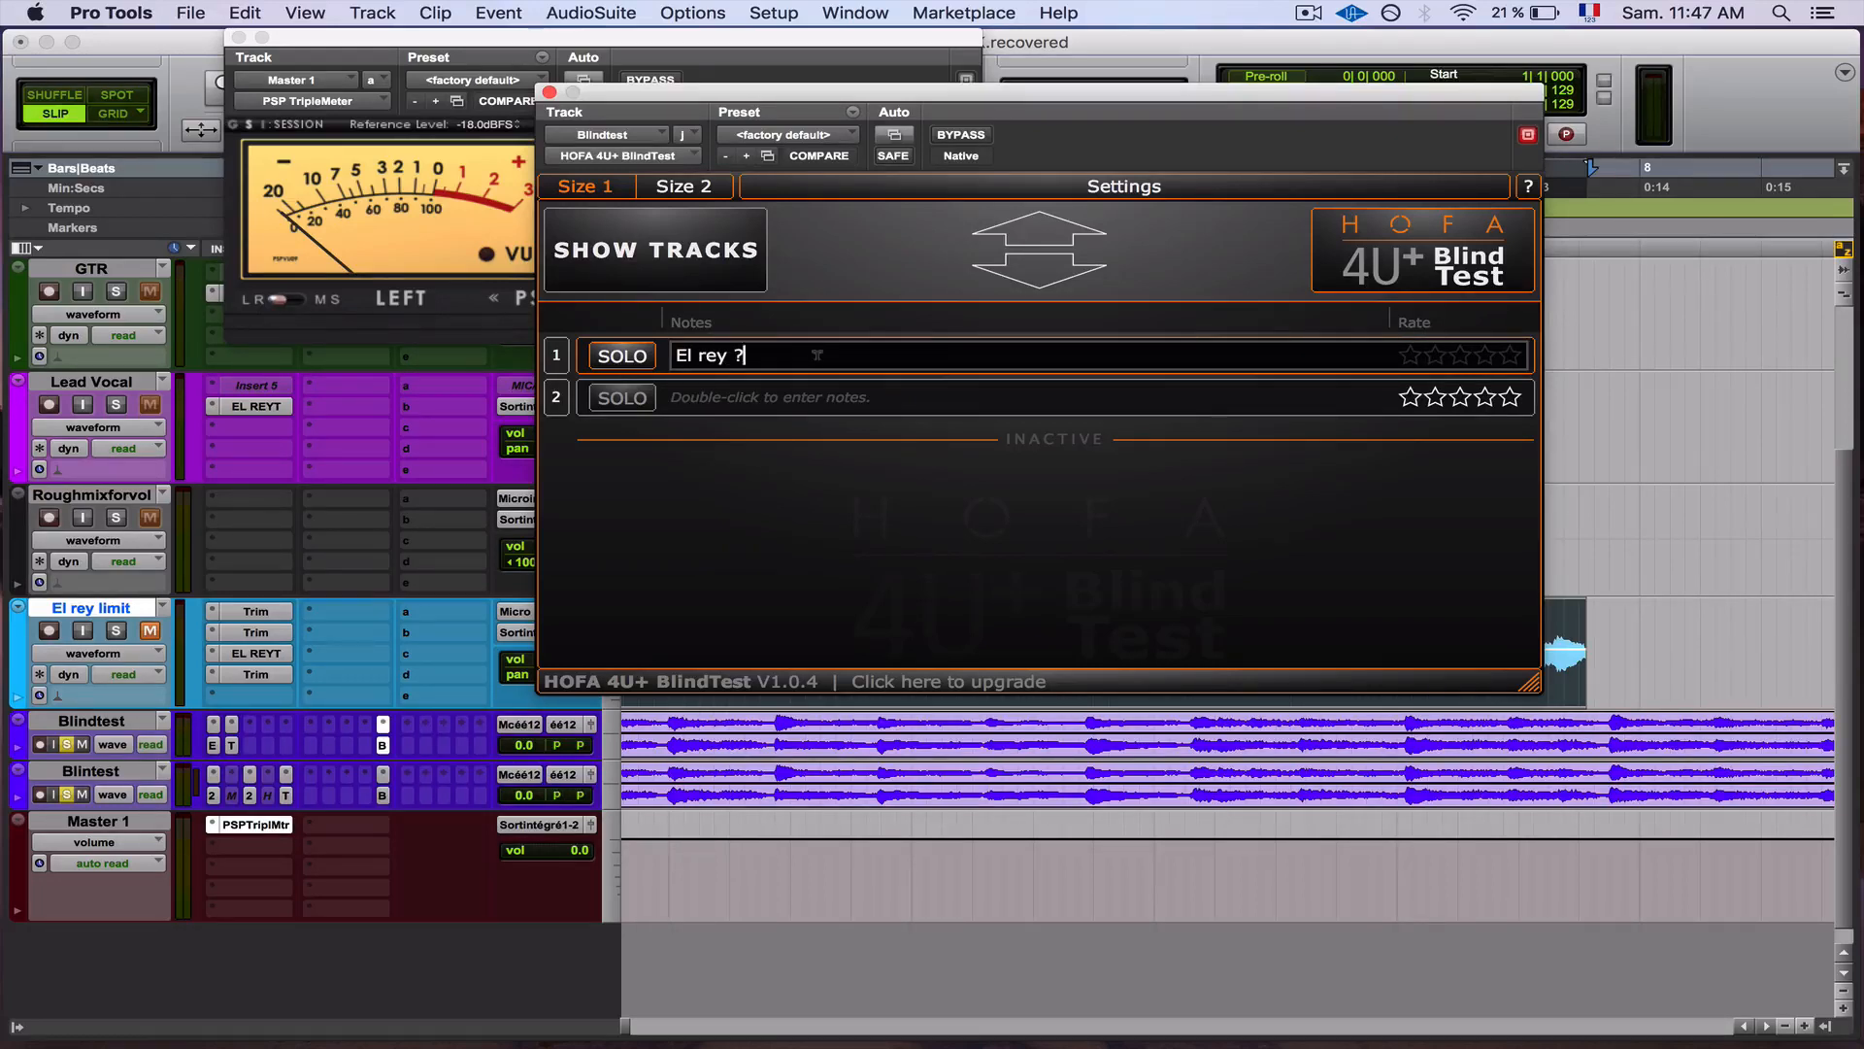
pyautogui.press('Return')
pyautogui.click(668, 288)
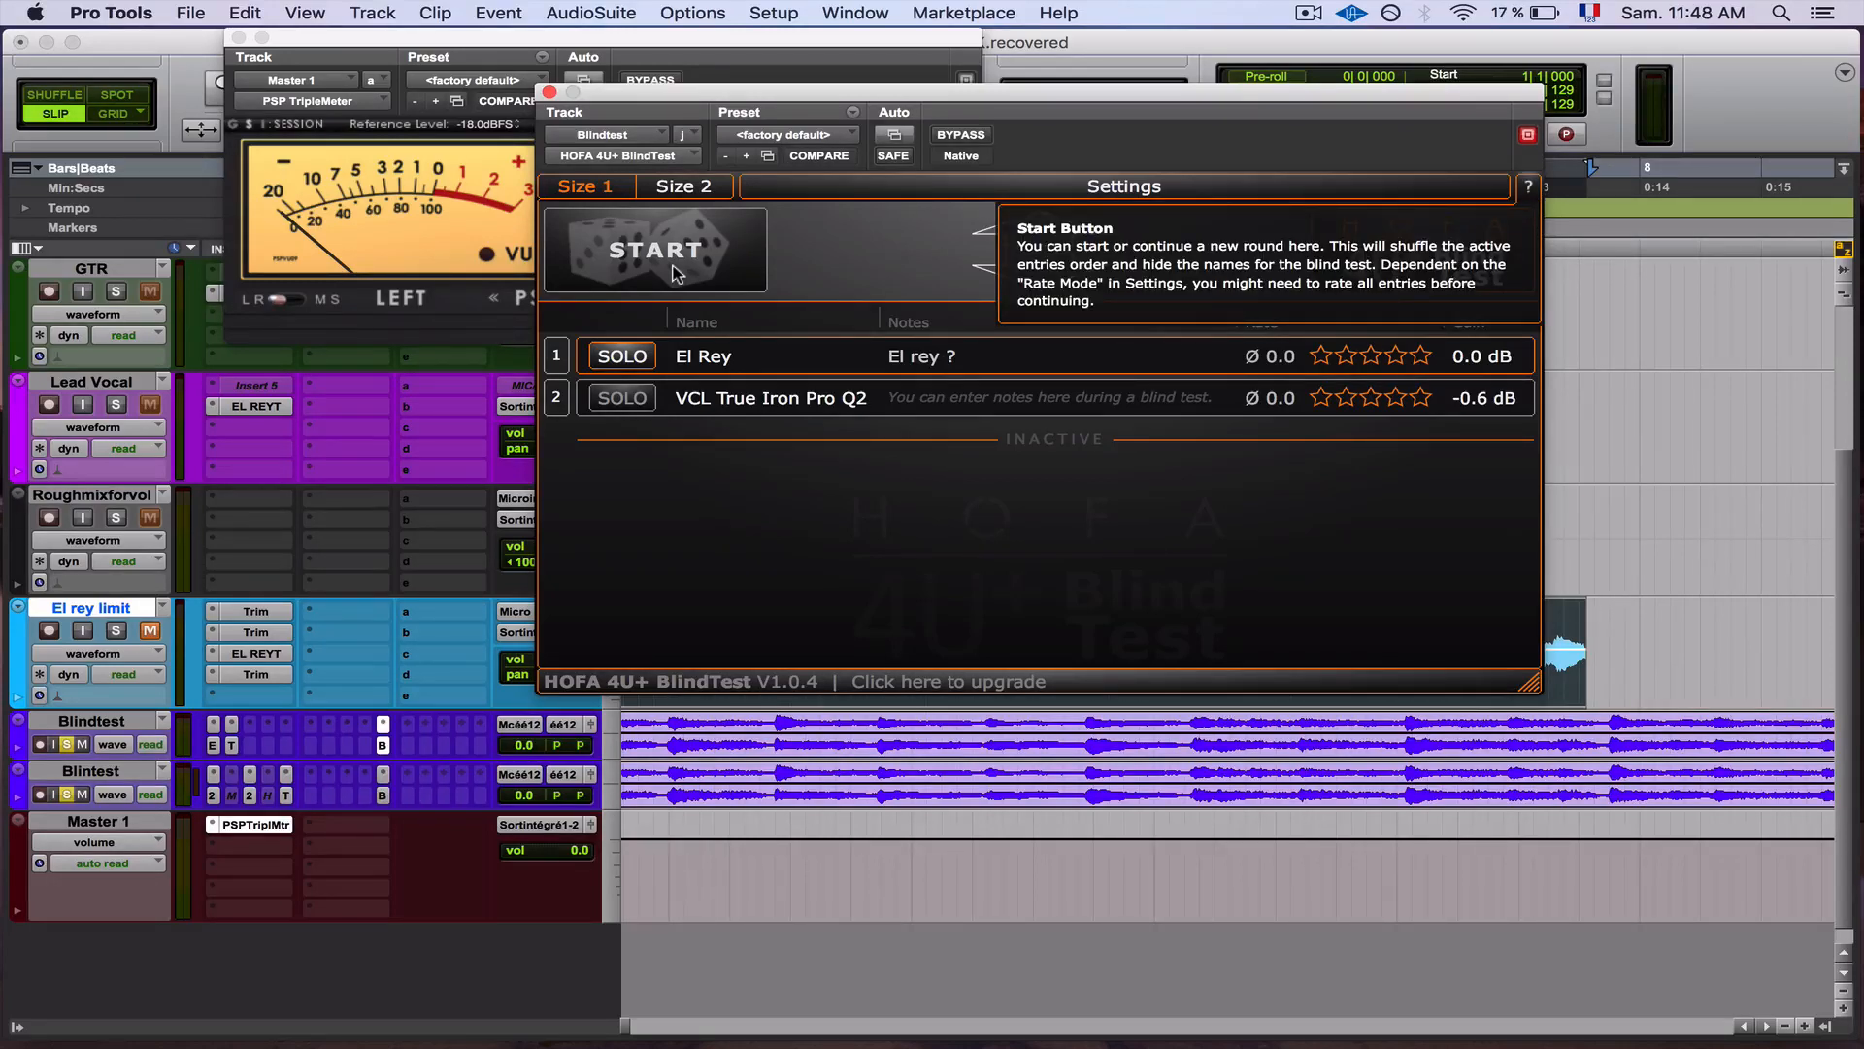
# Step: Remove "True Iron" from the second blind test entry's name so that it reads "VCL Pro Q2"
pyautogui.doubleClick(756, 398)
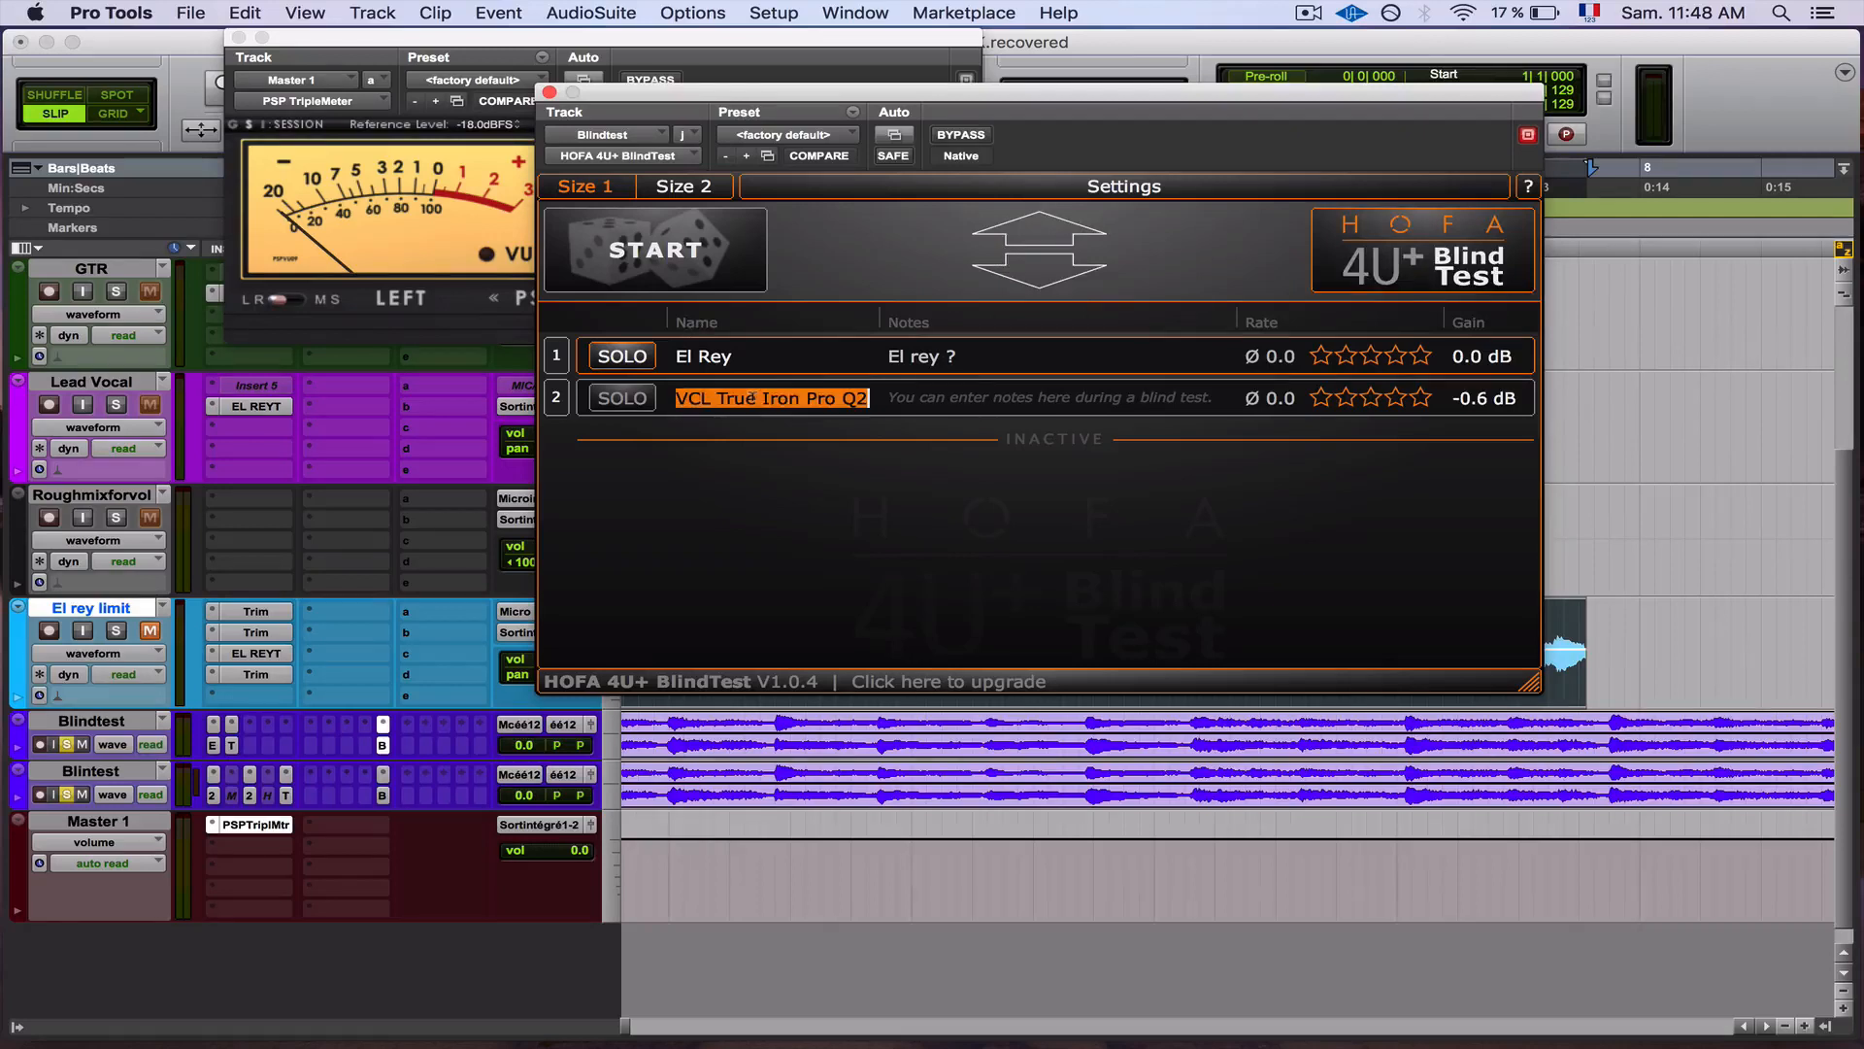
pyautogui.moveTo(808, 398); pyautogui.dragTo(716, 398)
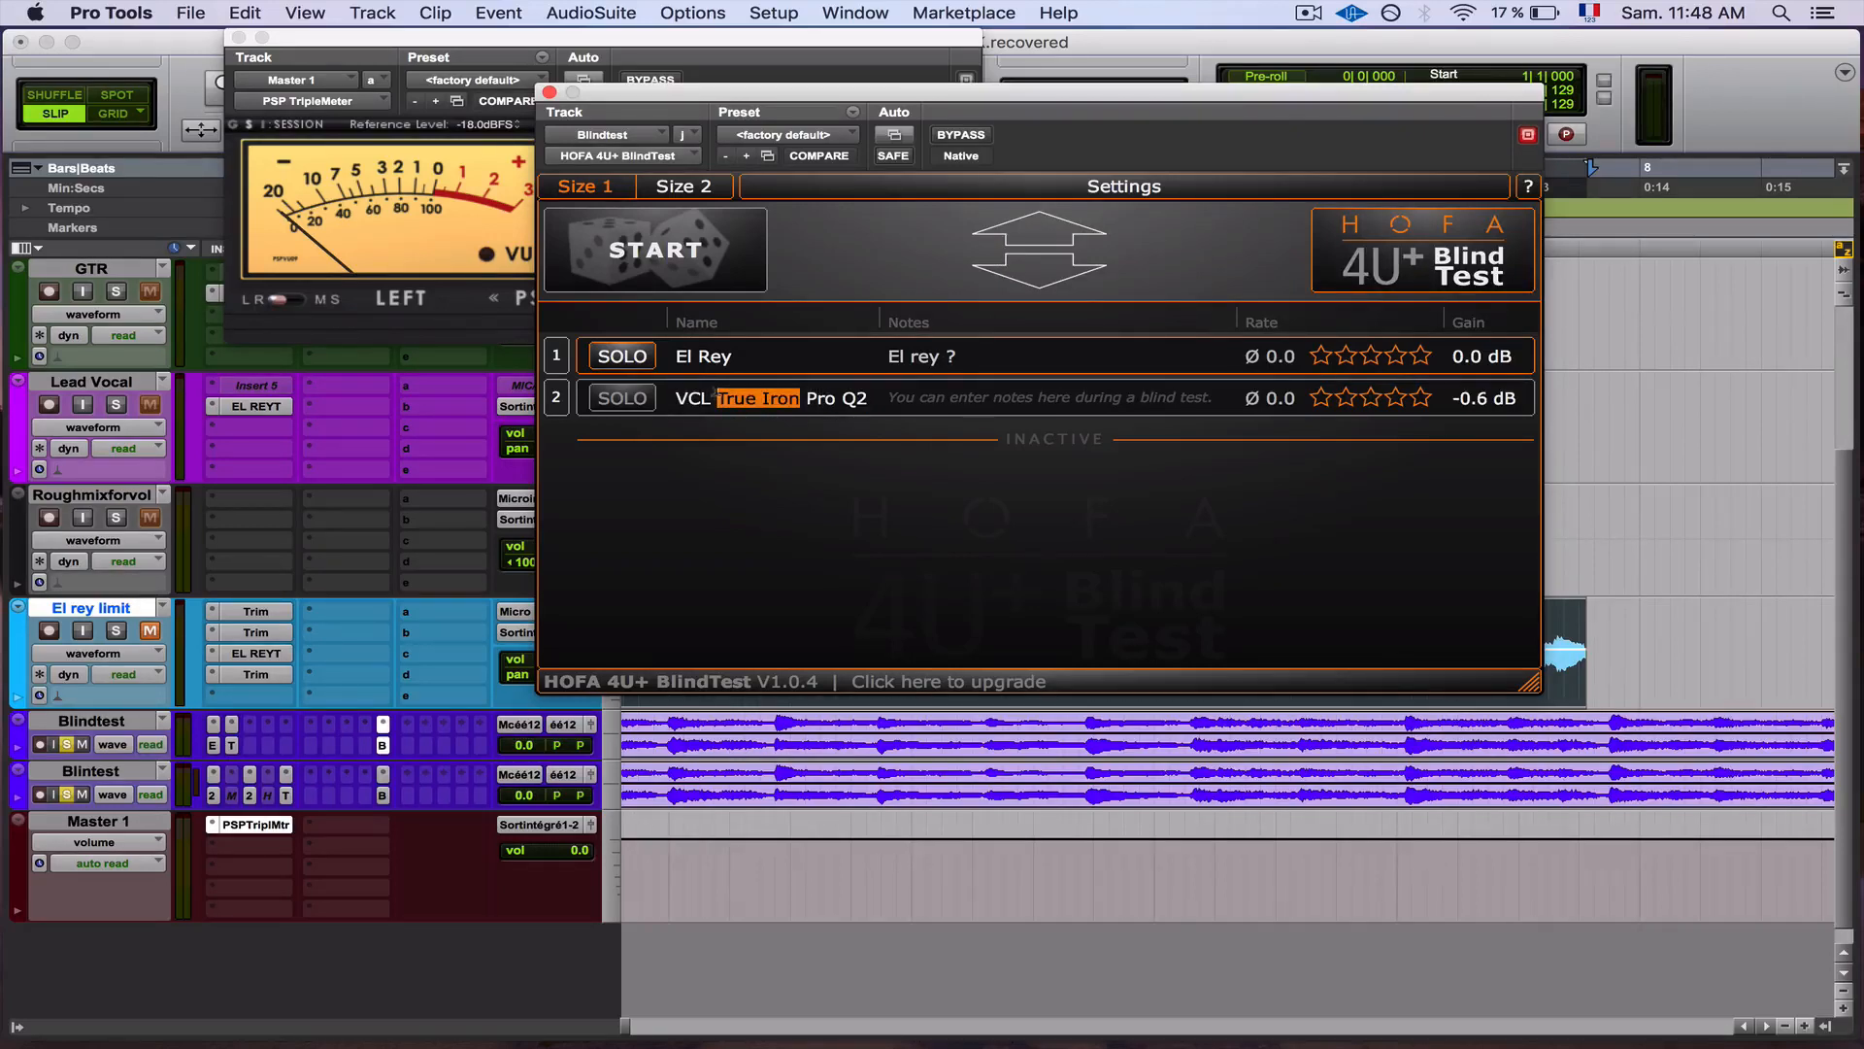
pyautogui.press('BackSpace')
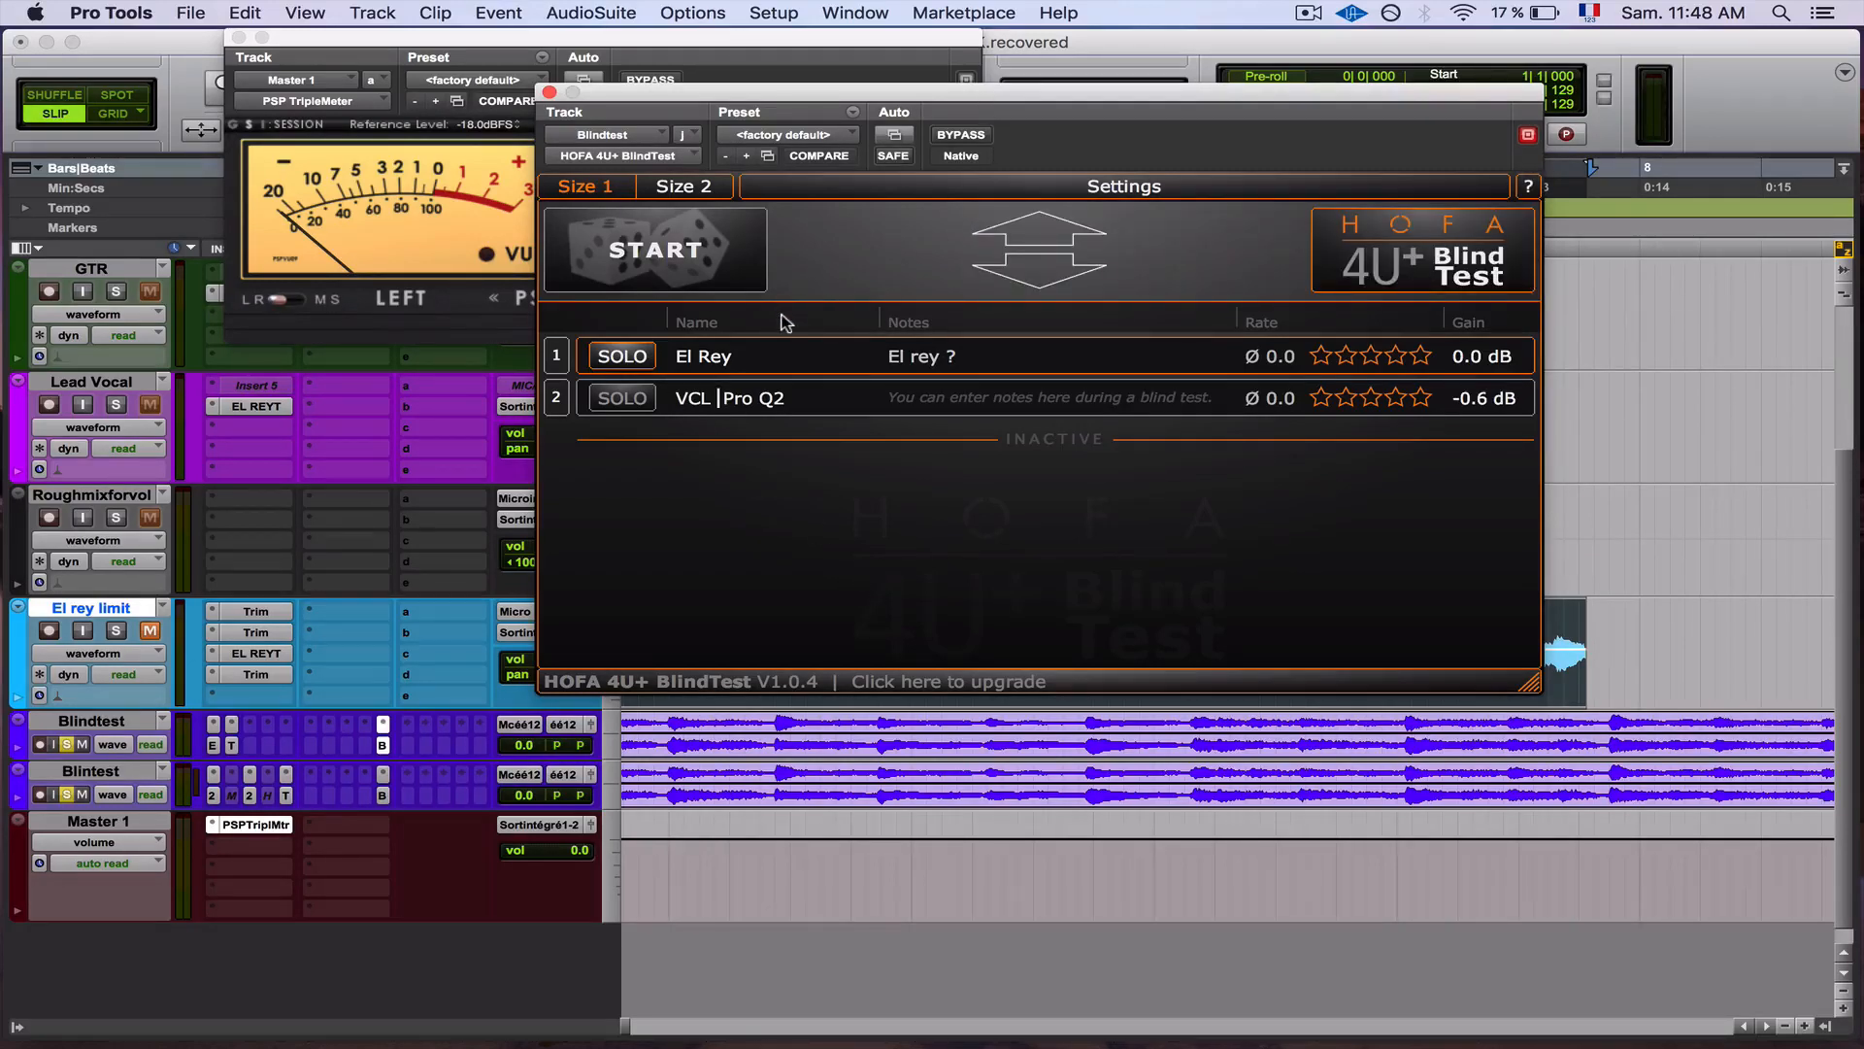
pyautogui.click(862, 267)
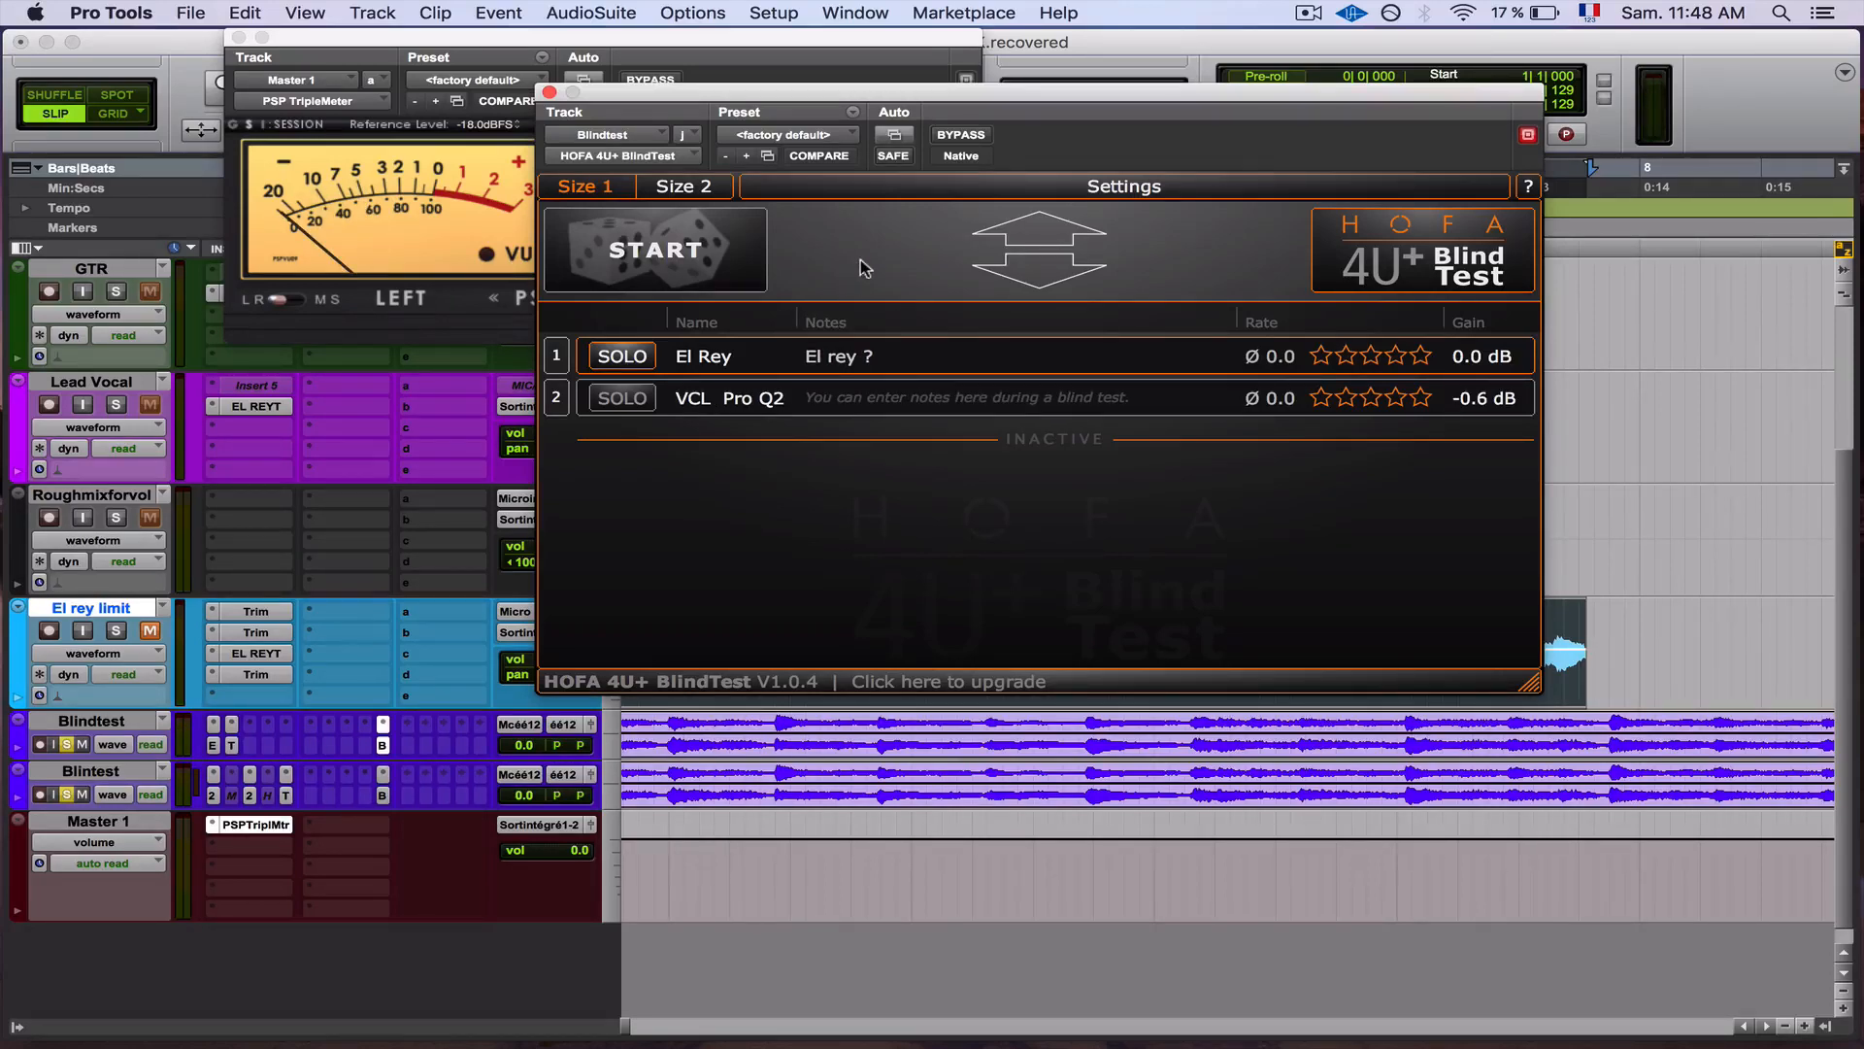
# Step: Play the song while switching between the El Rey and VCL Pro Q2 entries, and close the BlindTest and PSP TripleMeter windows after stopping playback
pyautogui.press('space')
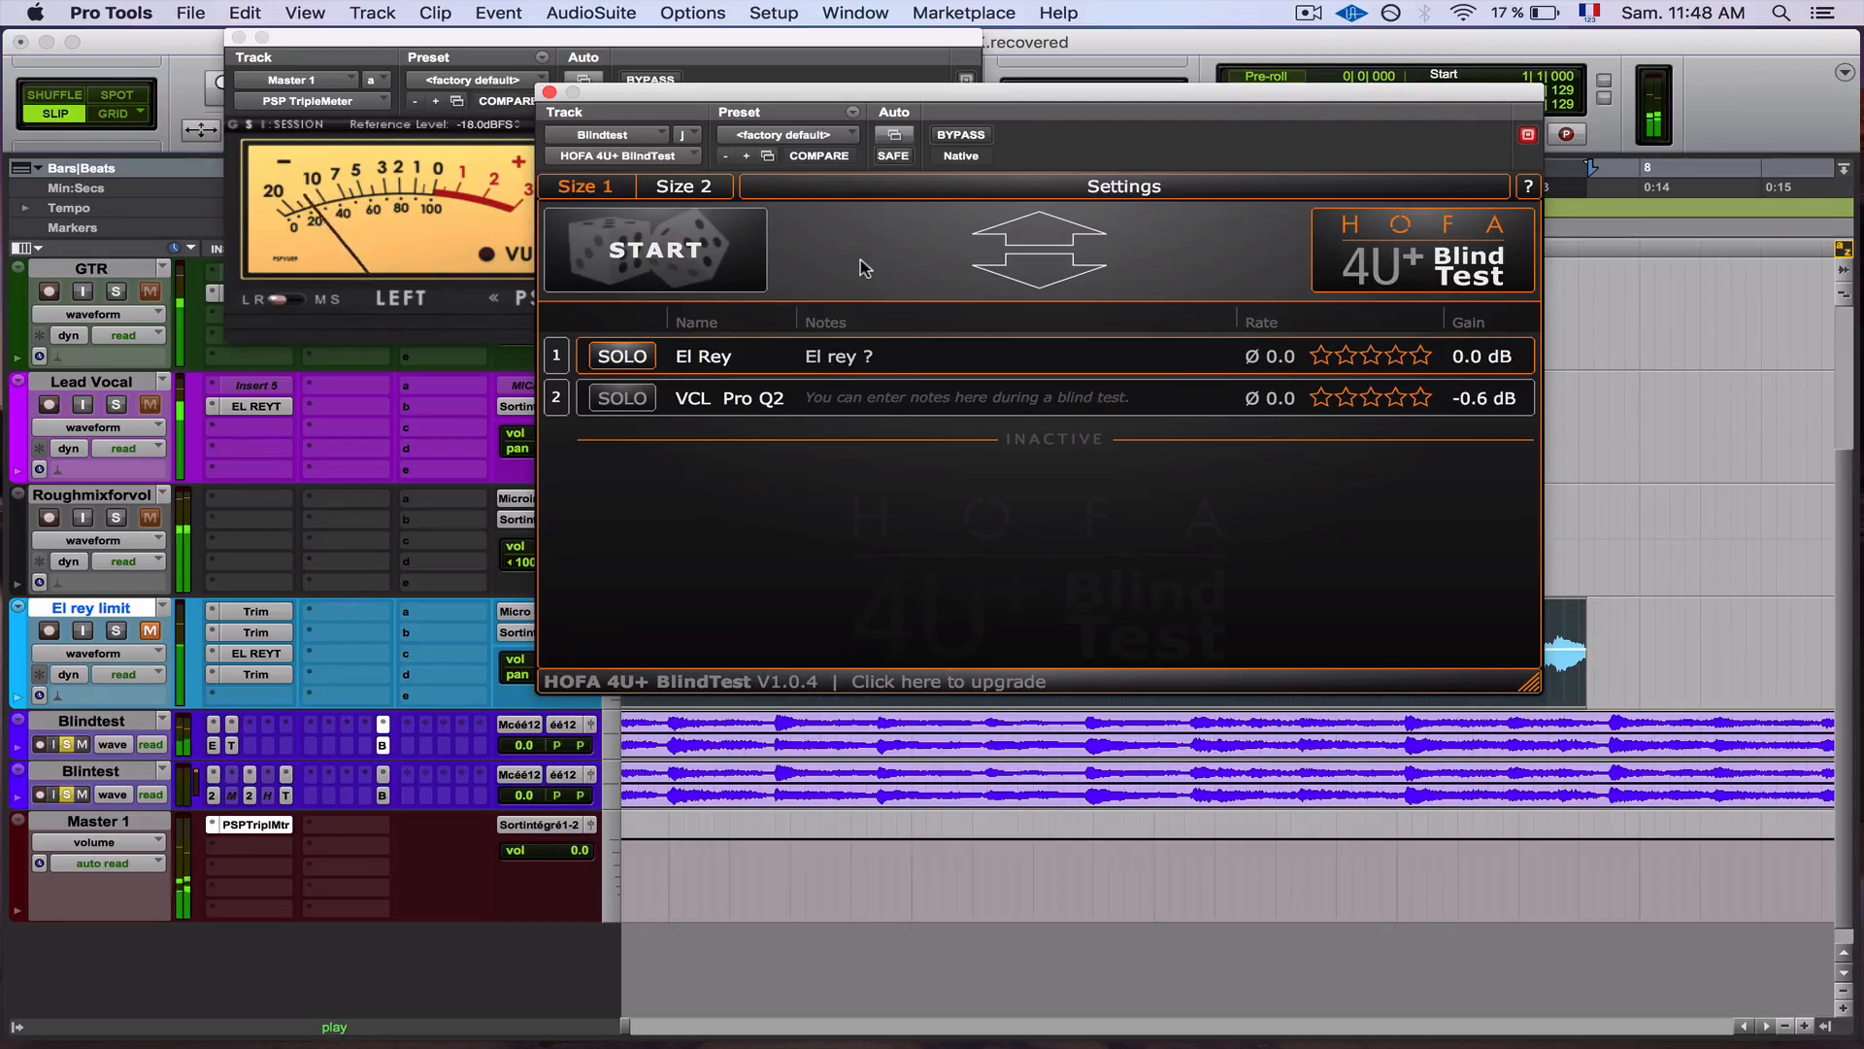
pyautogui.press('Down')
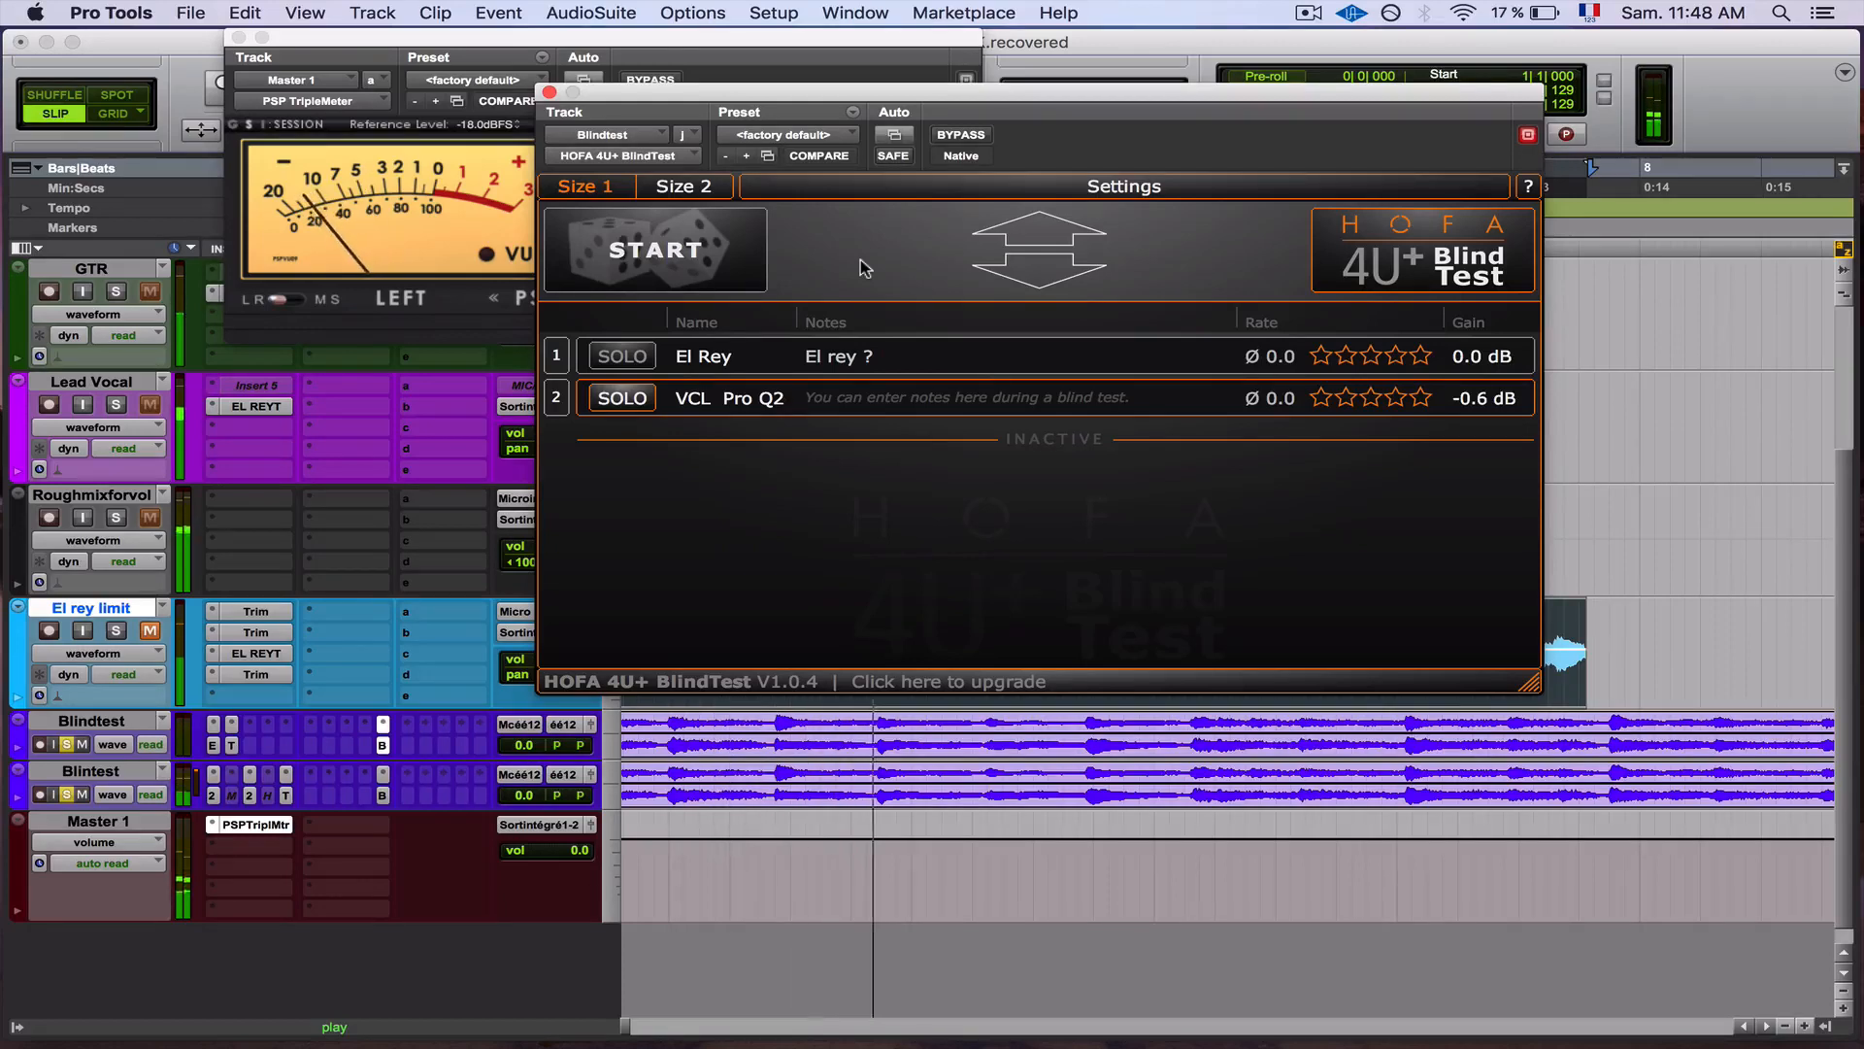
pyautogui.press('Up')
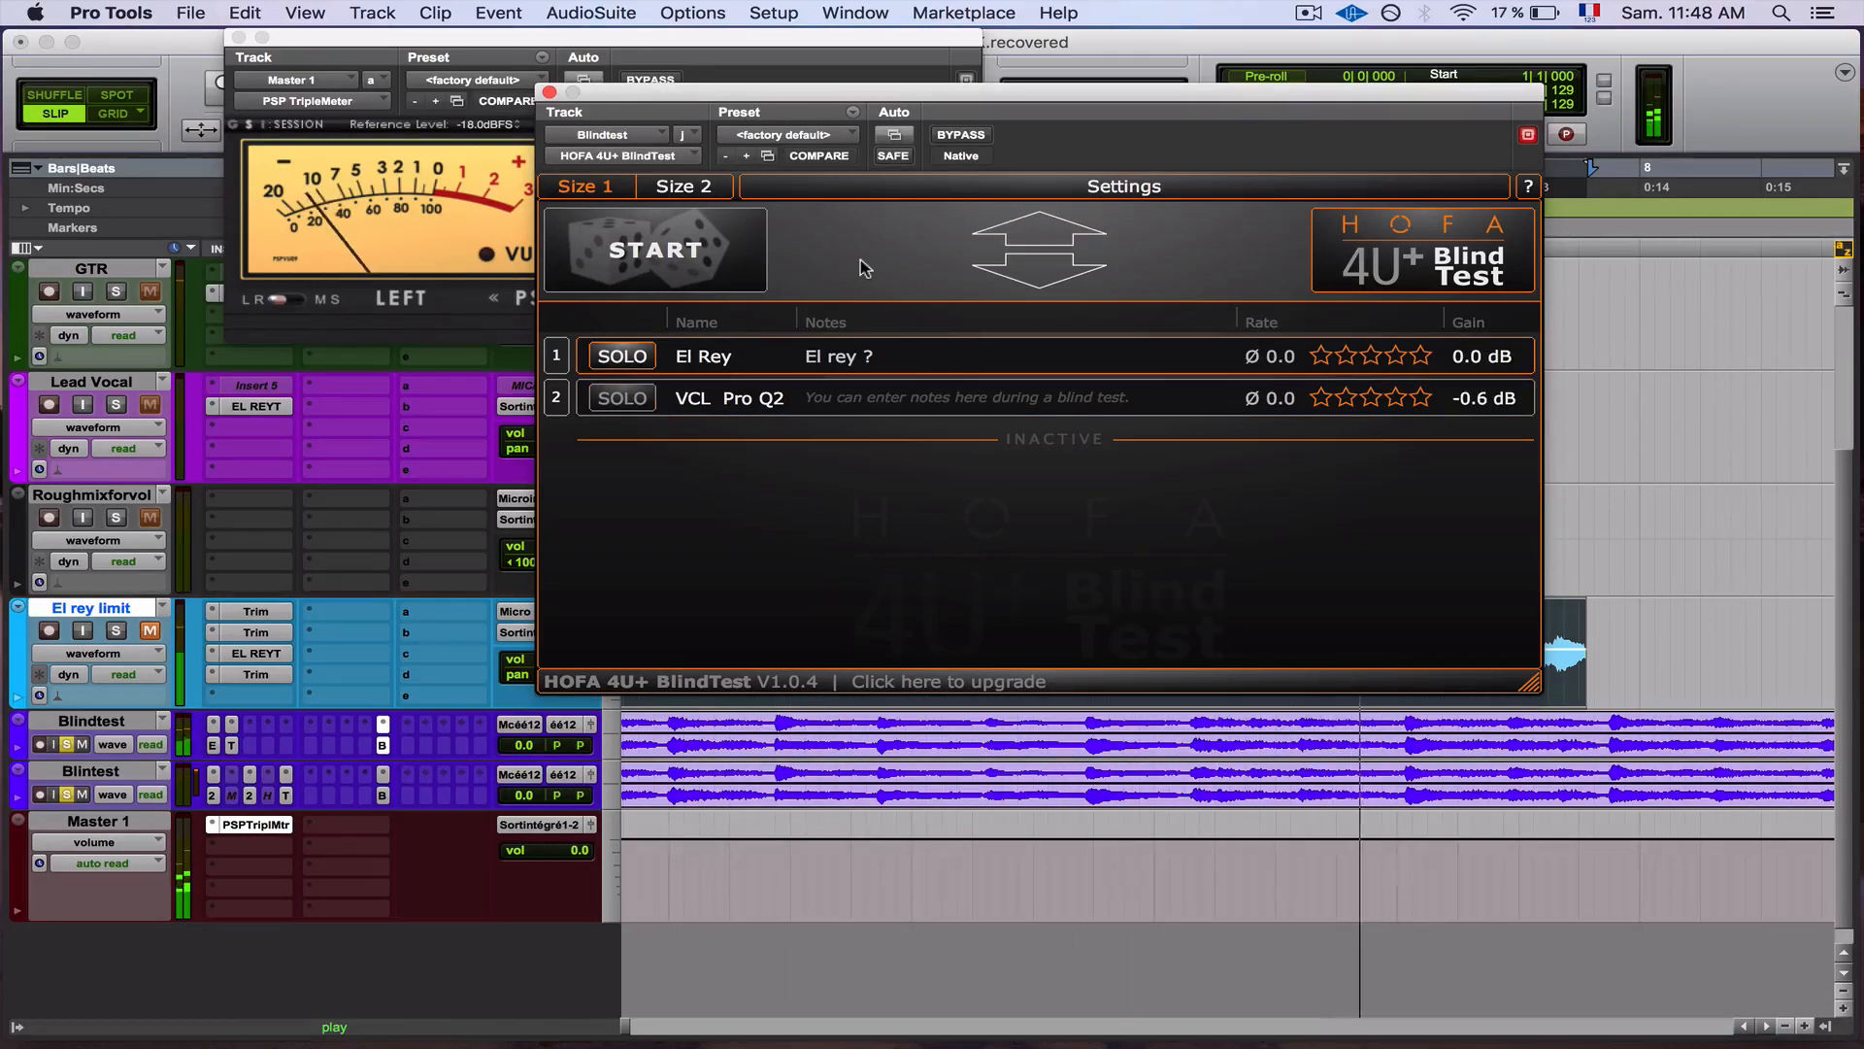
pyautogui.press('Down')
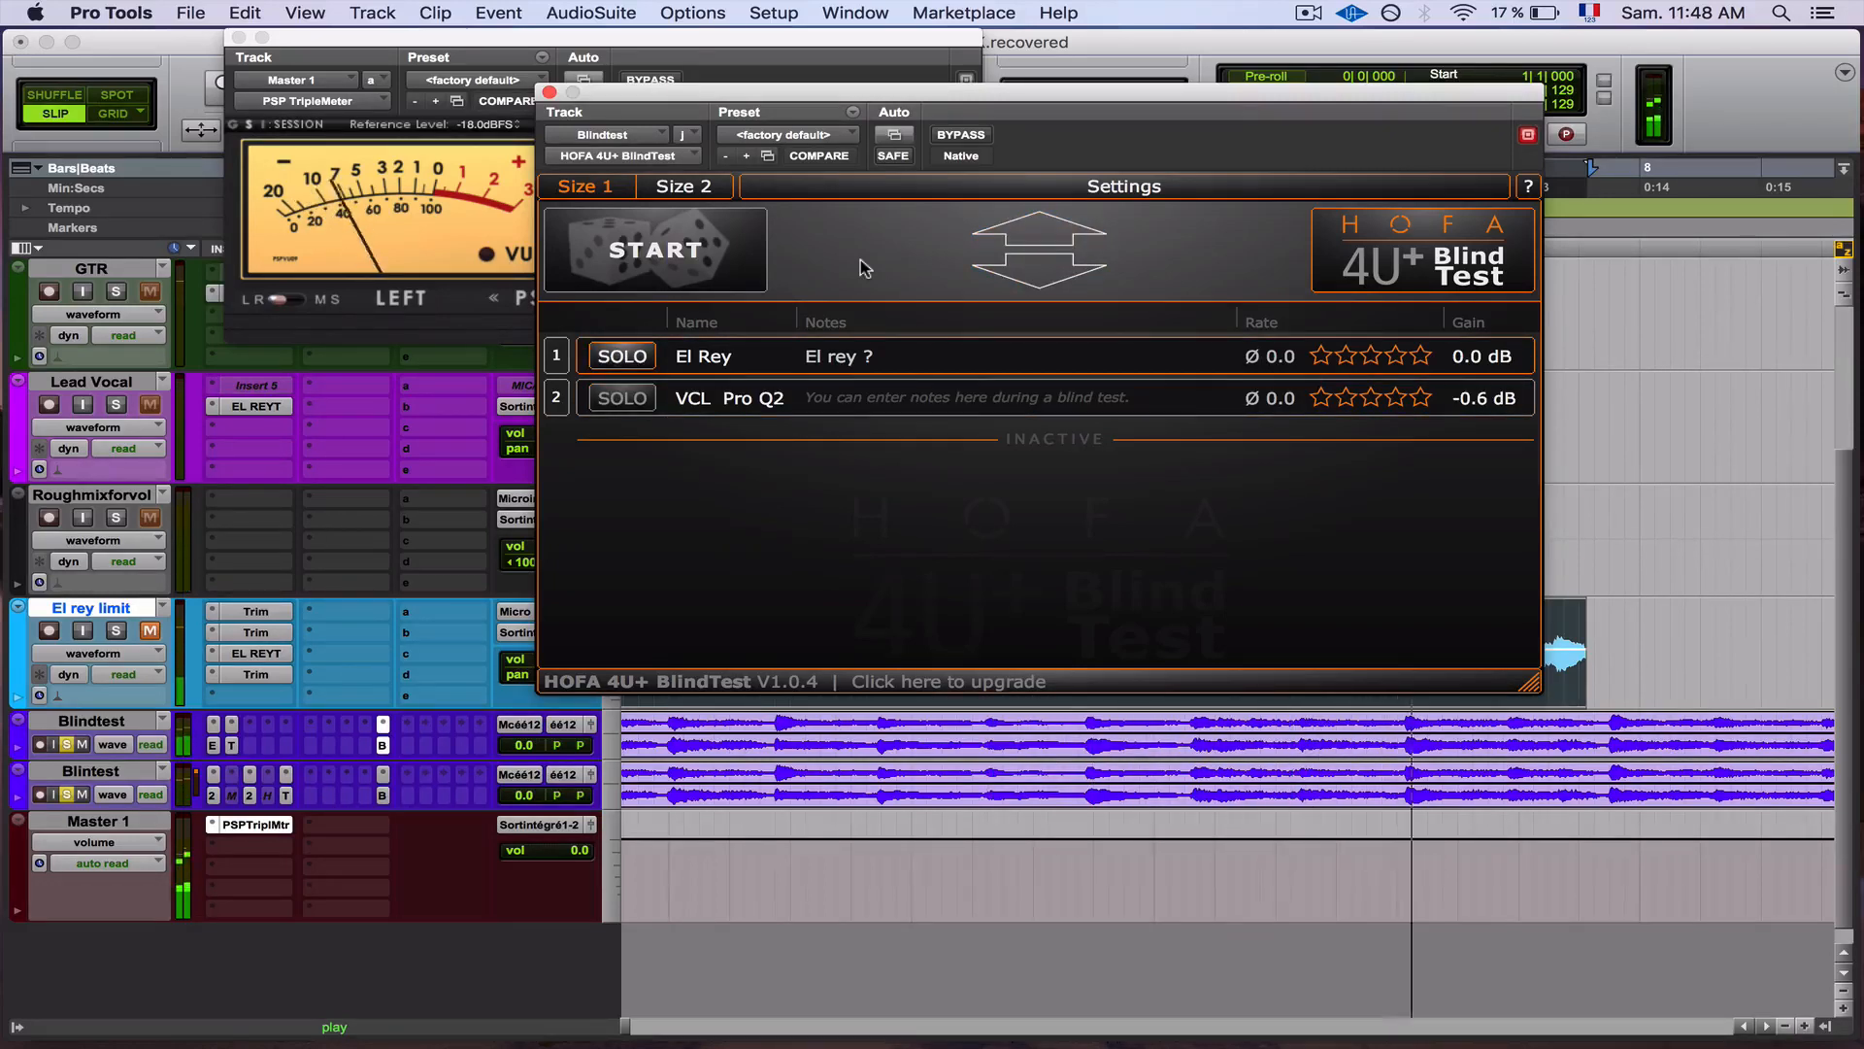
pyautogui.press('space')
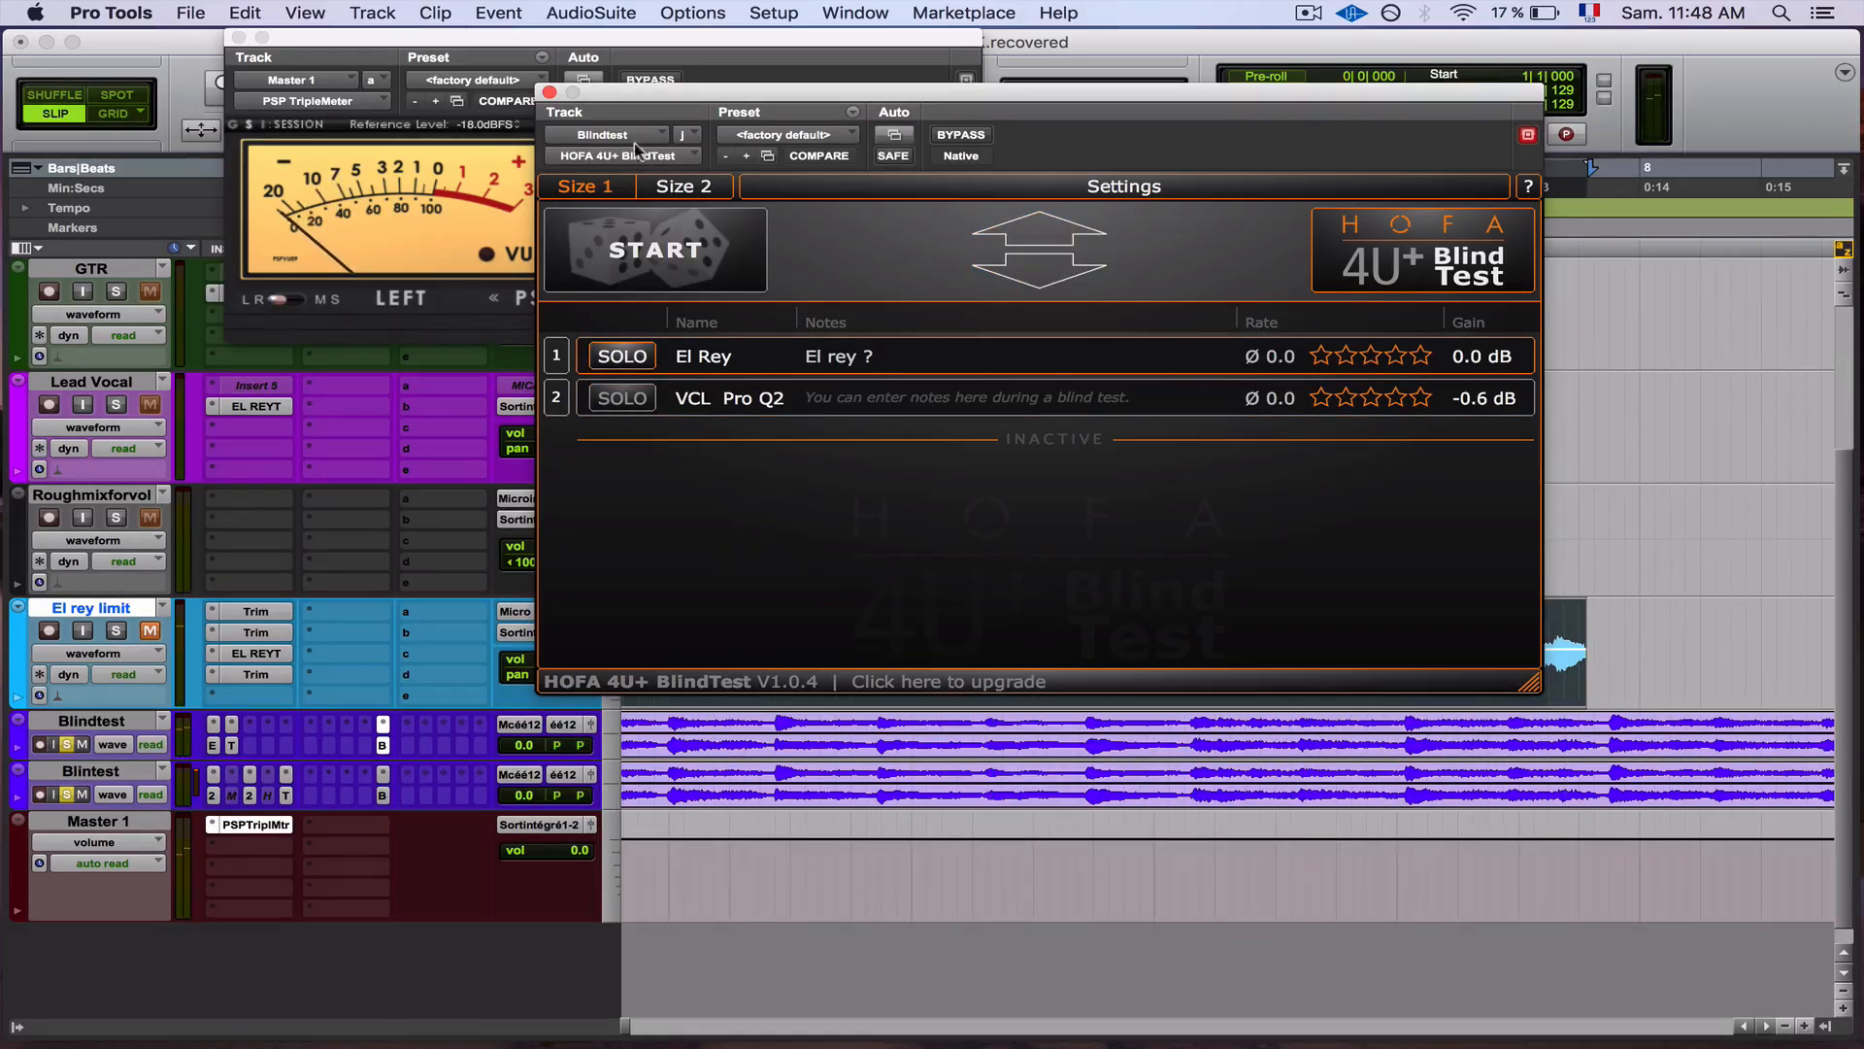
pyautogui.click(549, 93)
pyautogui.click(240, 36)
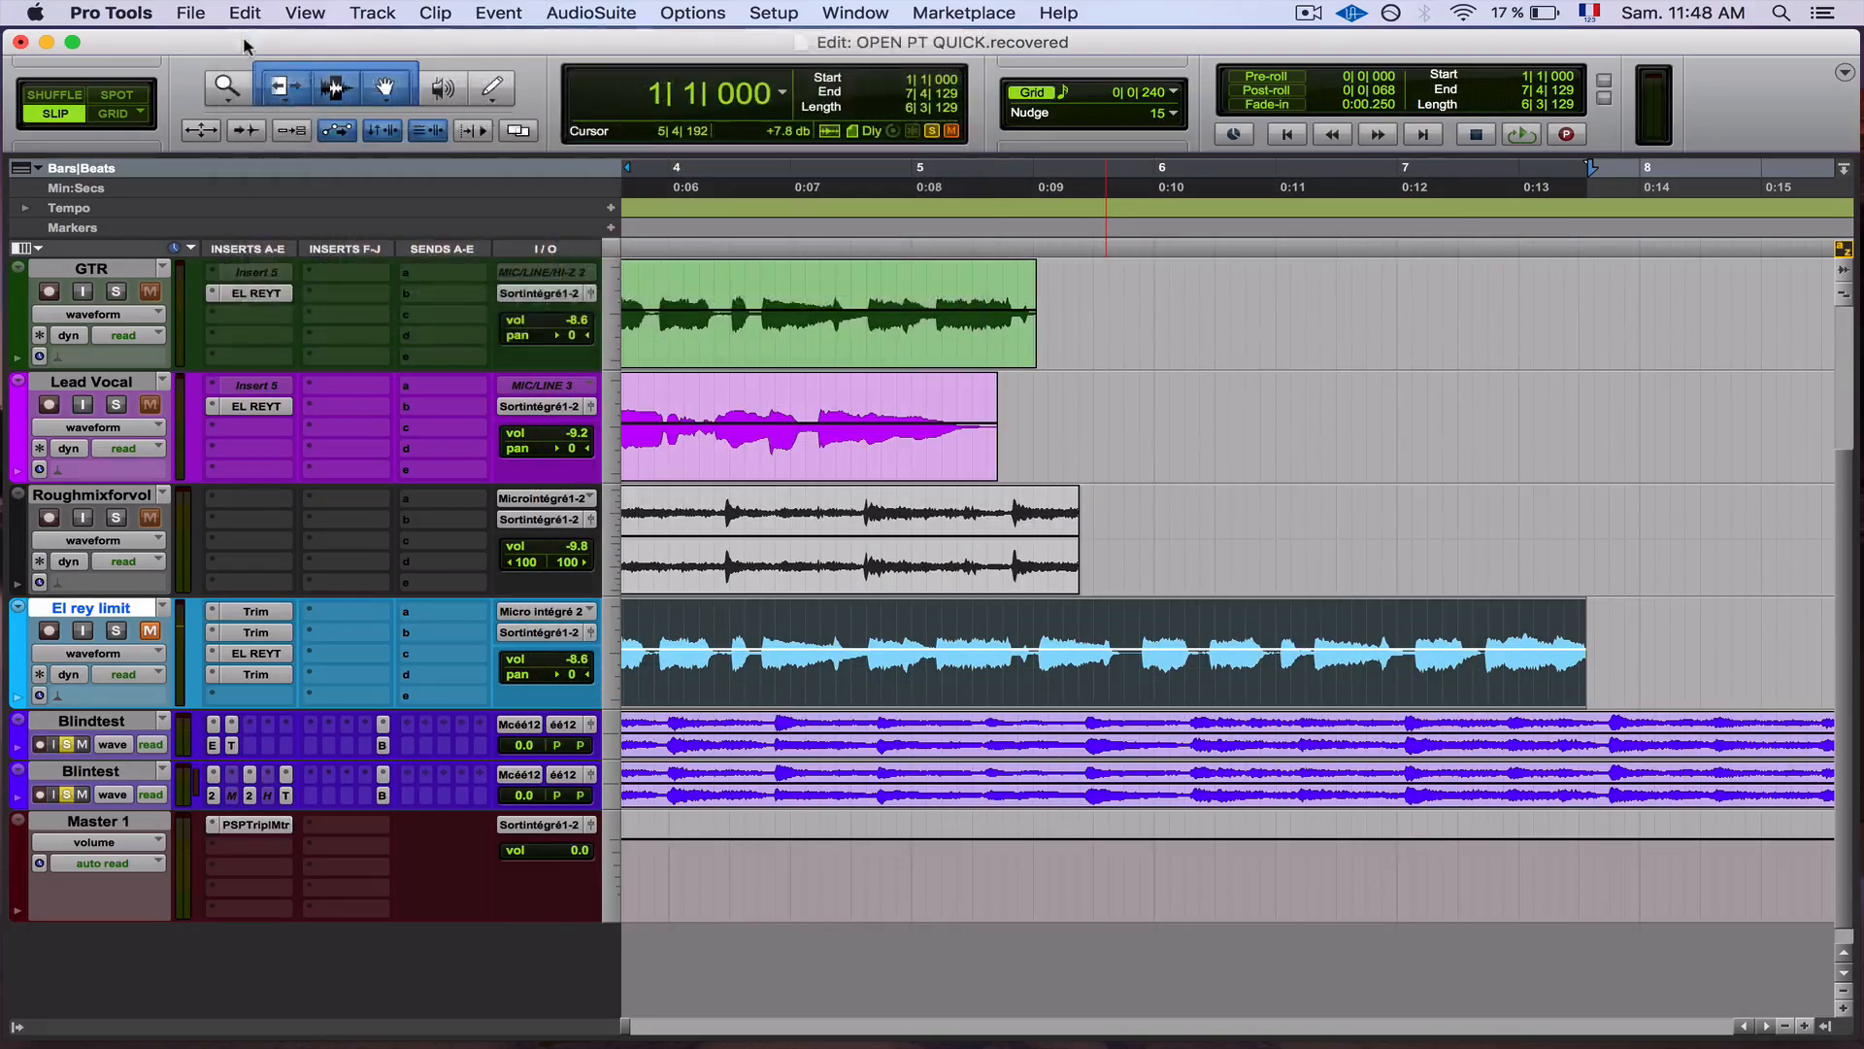